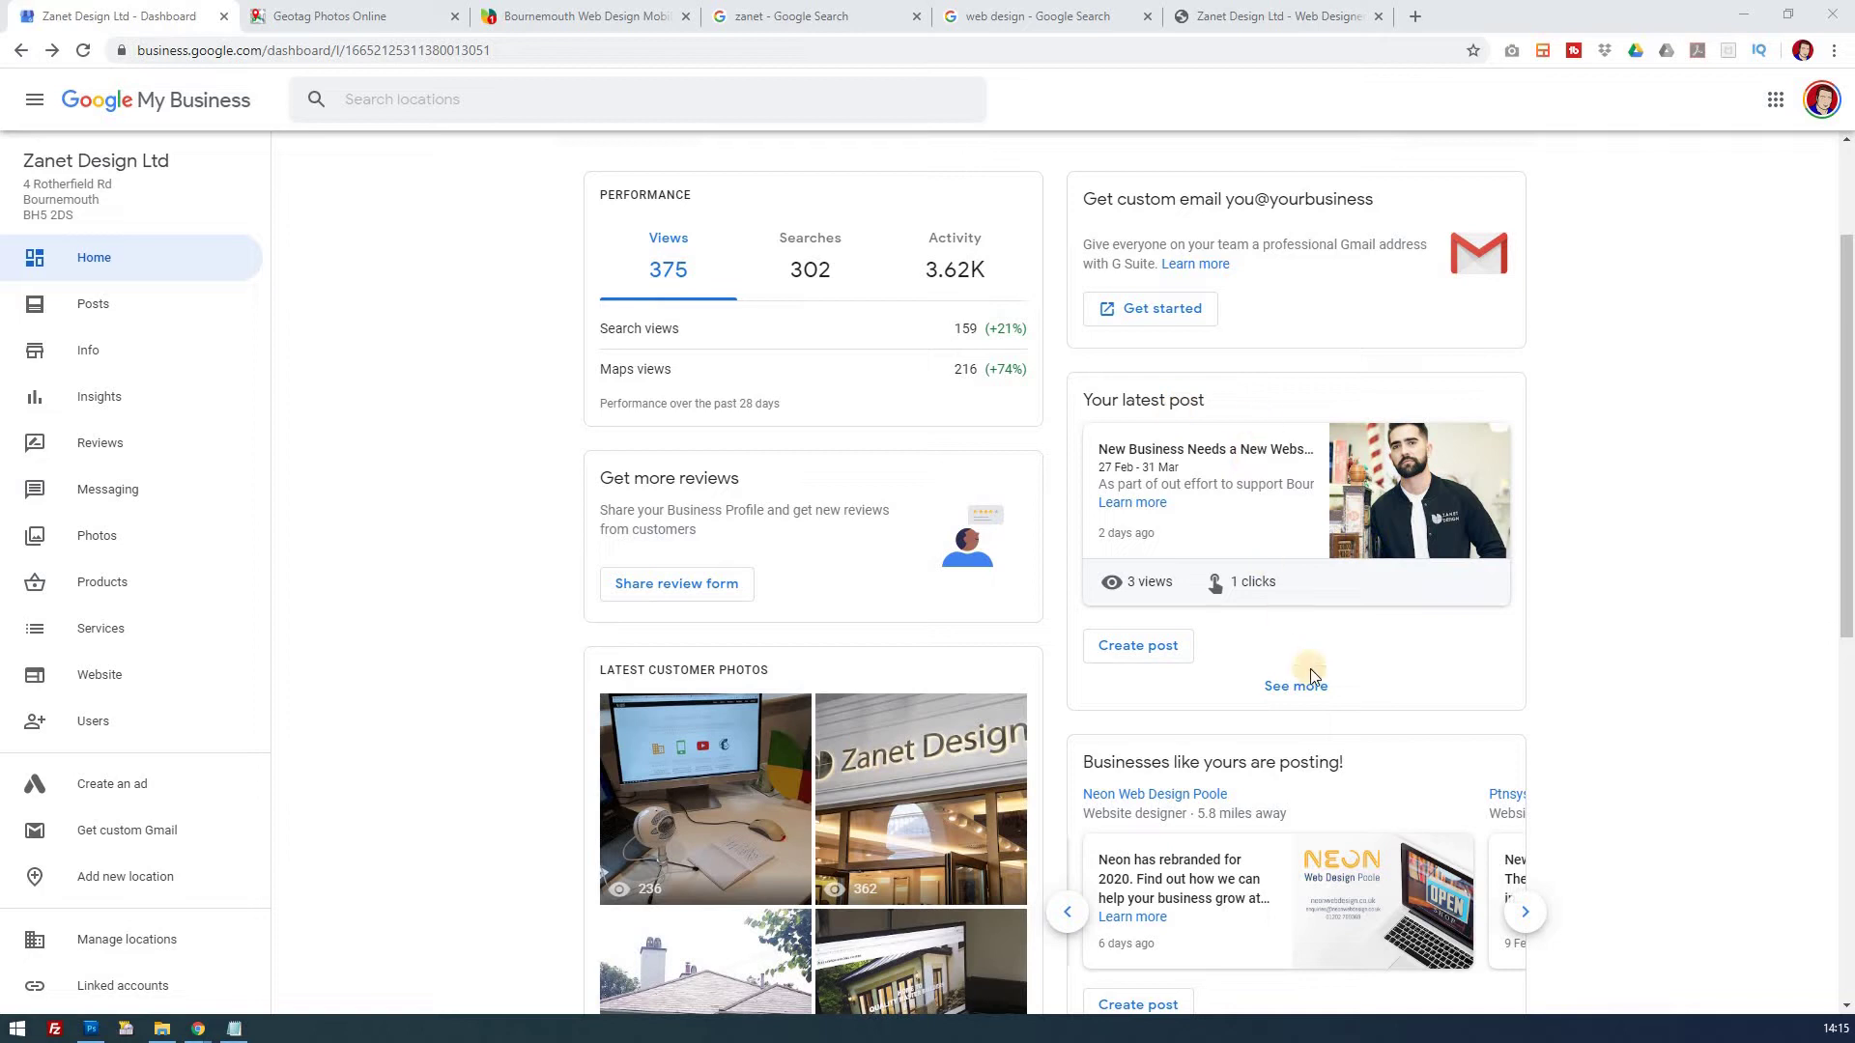
Step: Open the full list of the business's posts and start a new offer post
scroll(1308, 681, down, 3)
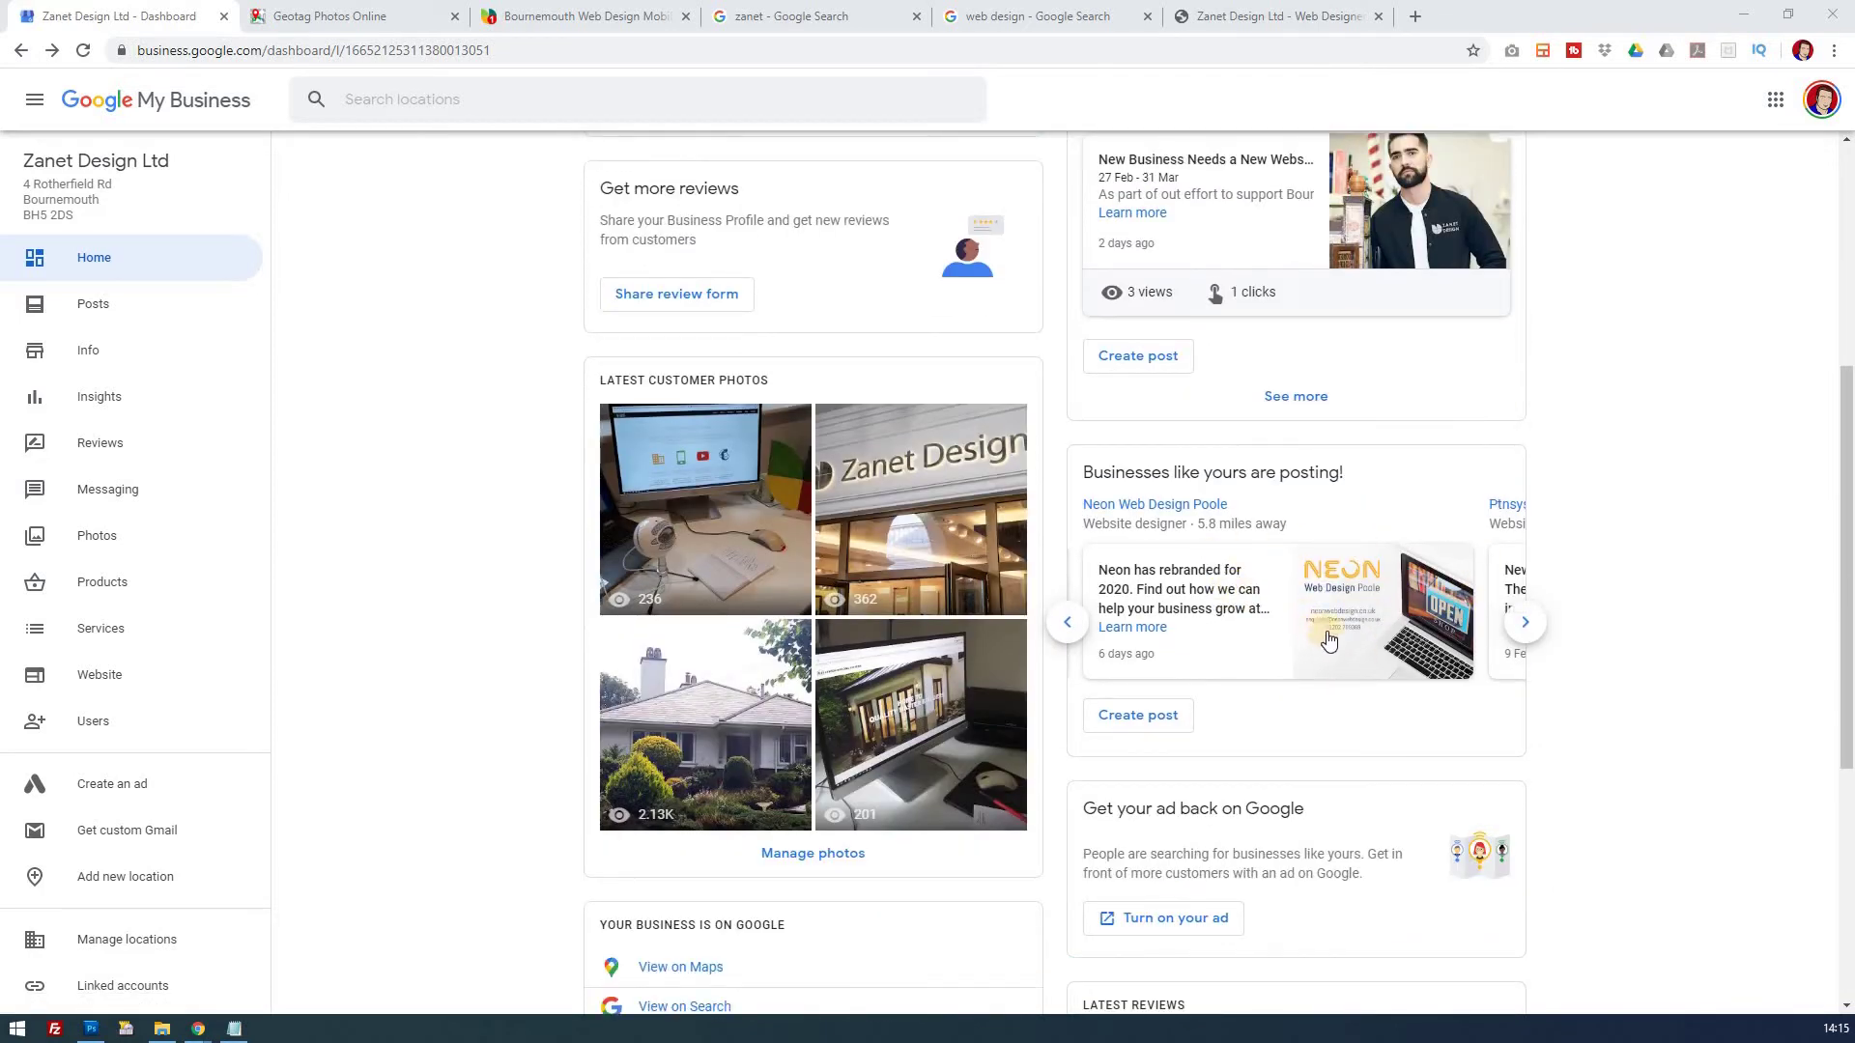
scroll(1175, 484, up, 2)
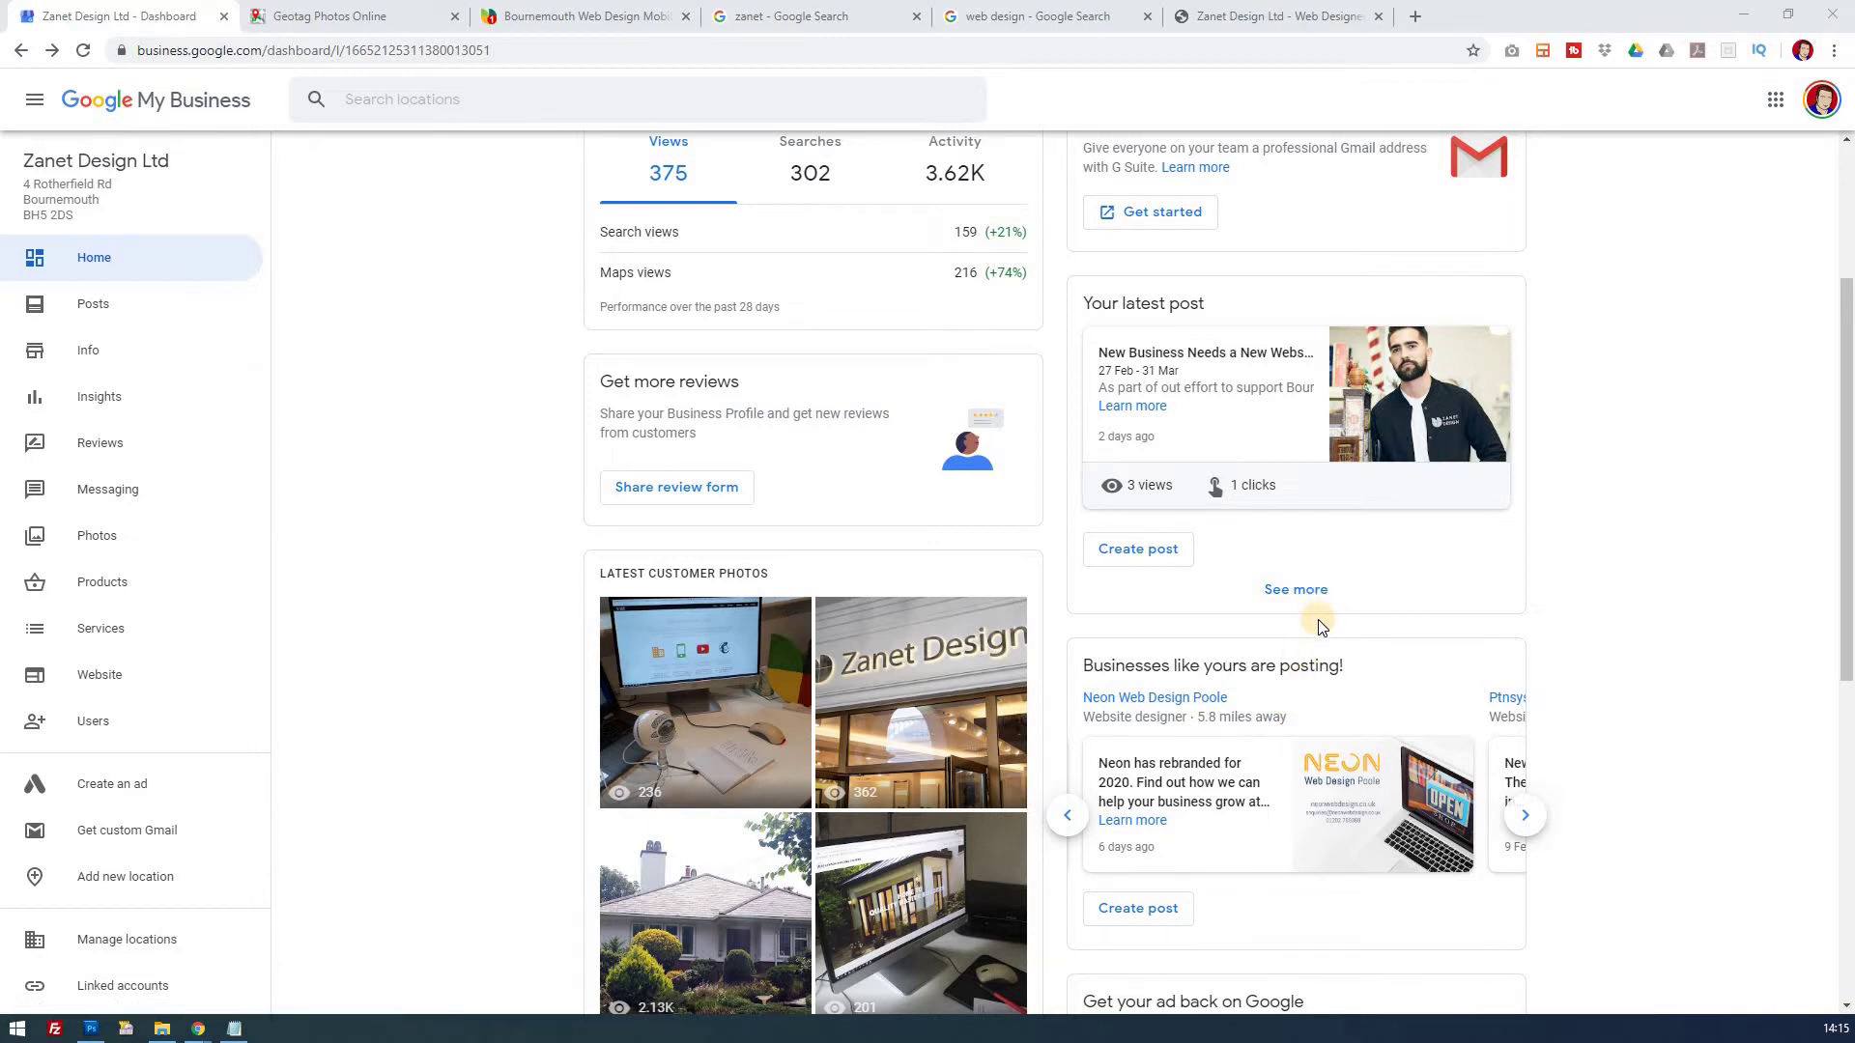
click(1316, 590)
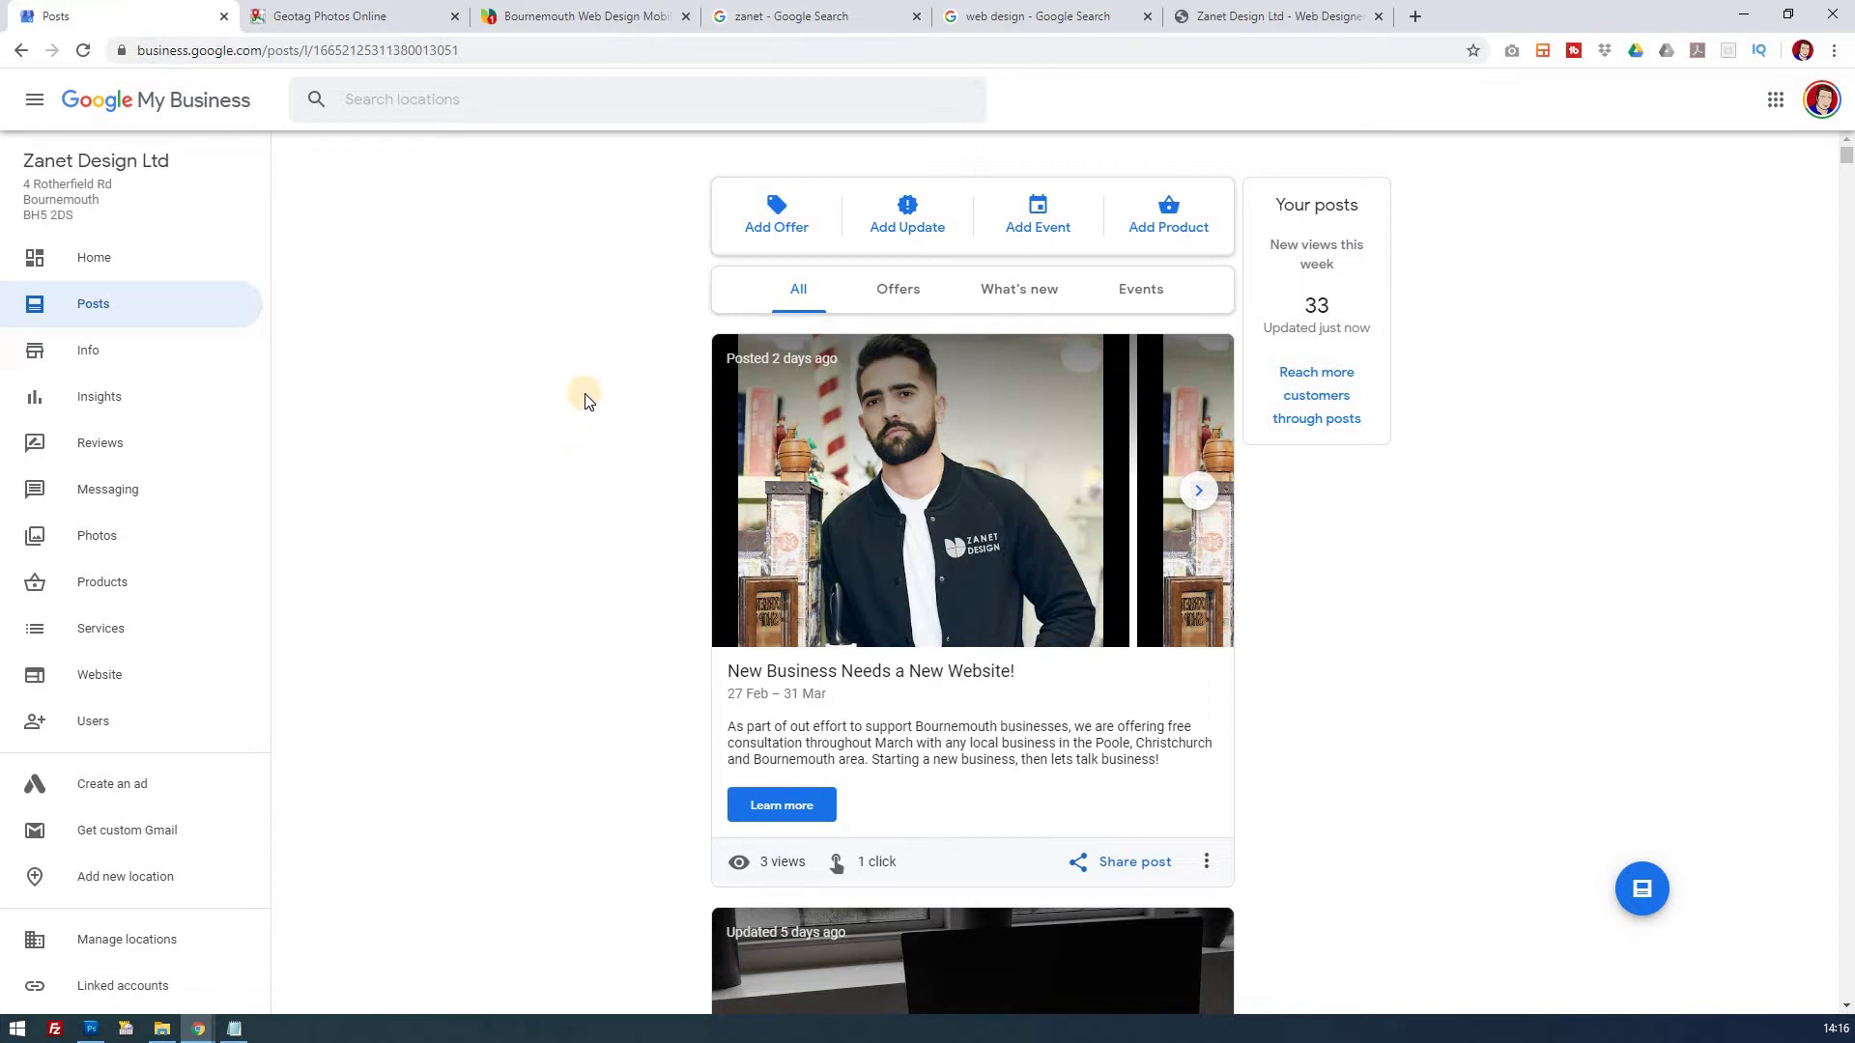
click(758, 220)
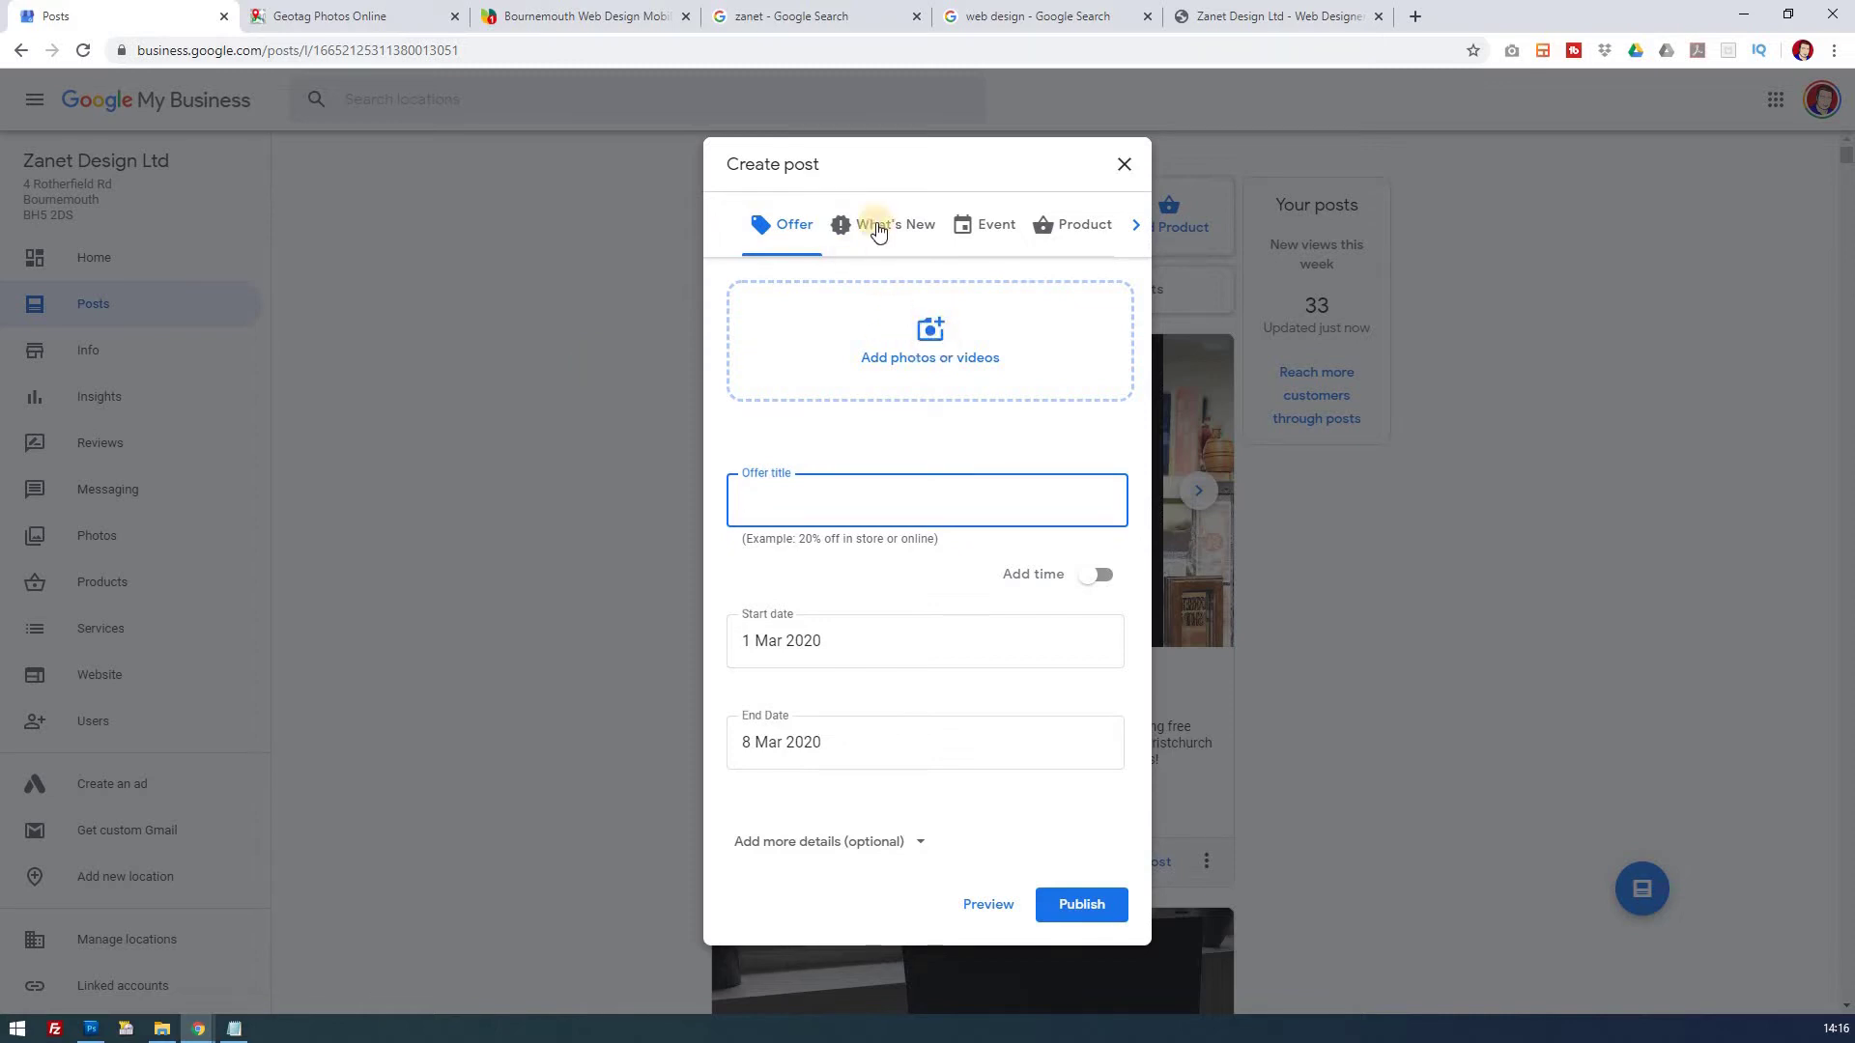
Step: Open the photo upload for the offer post and look through the image files on the desktop
click(941, 330)
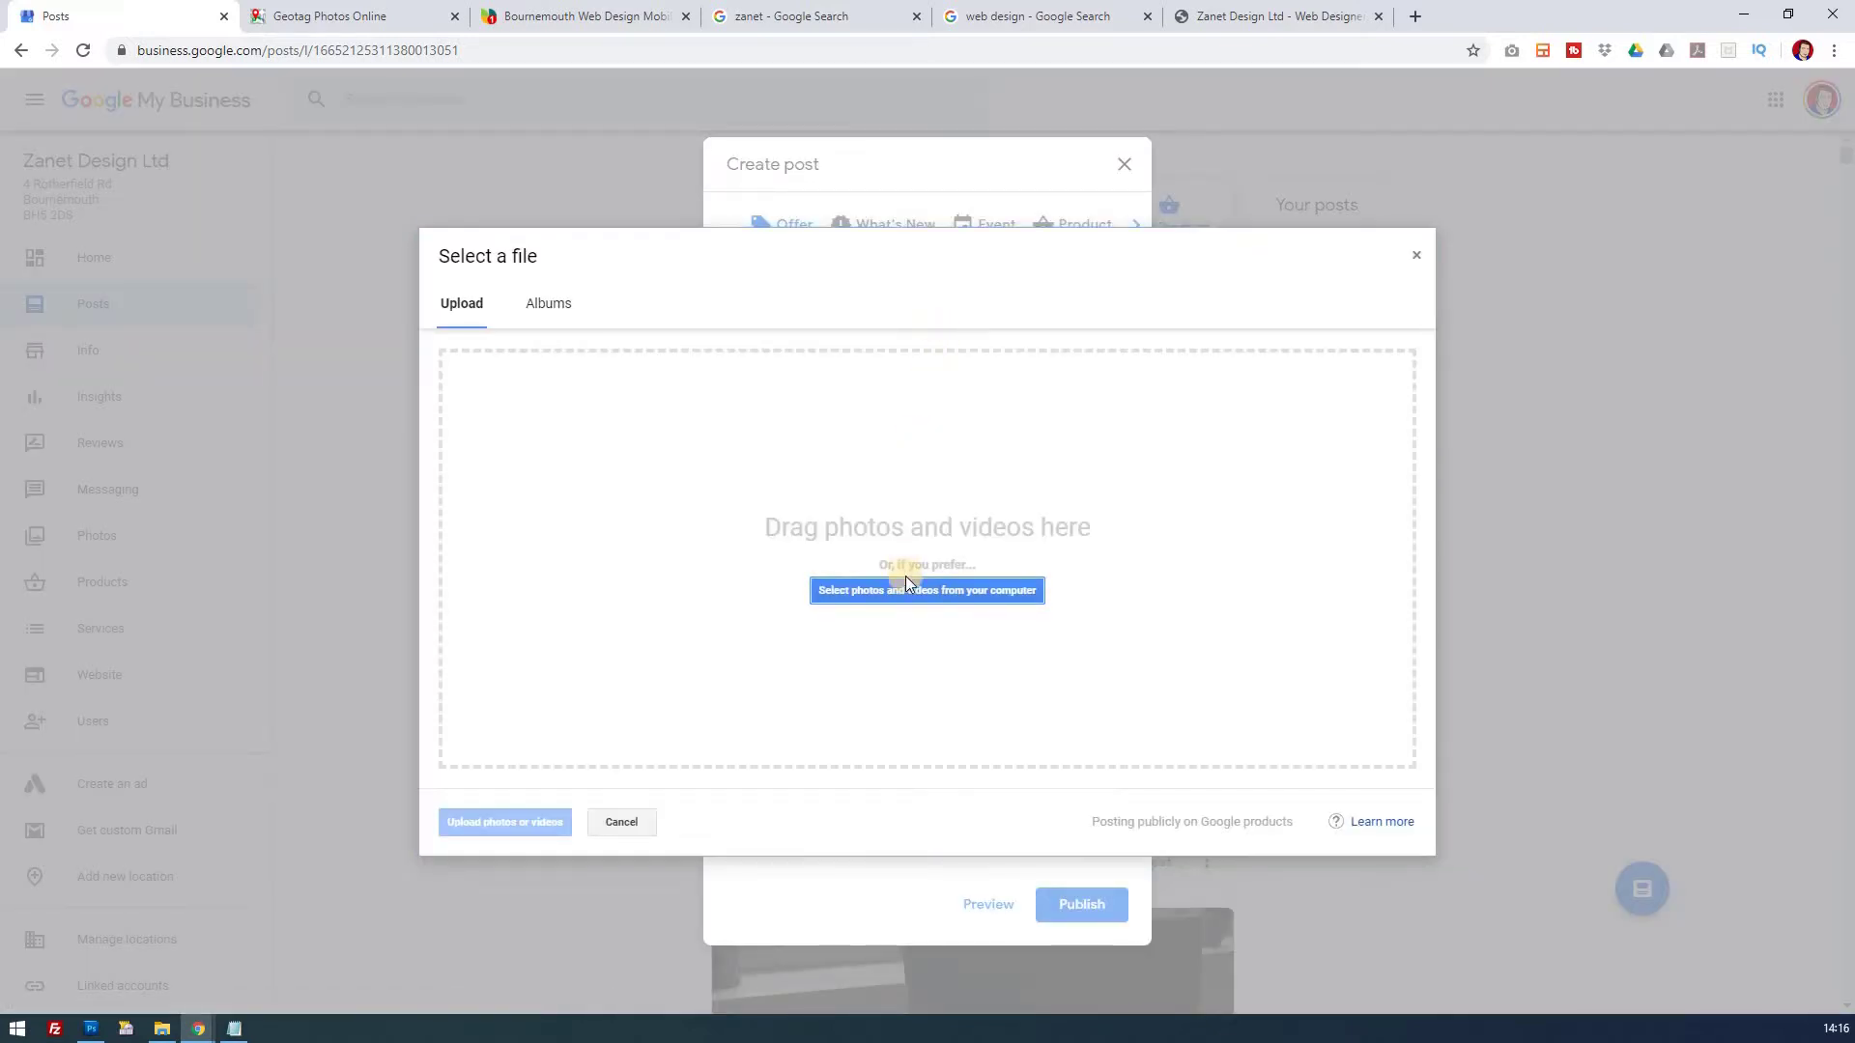
click(907, 592)
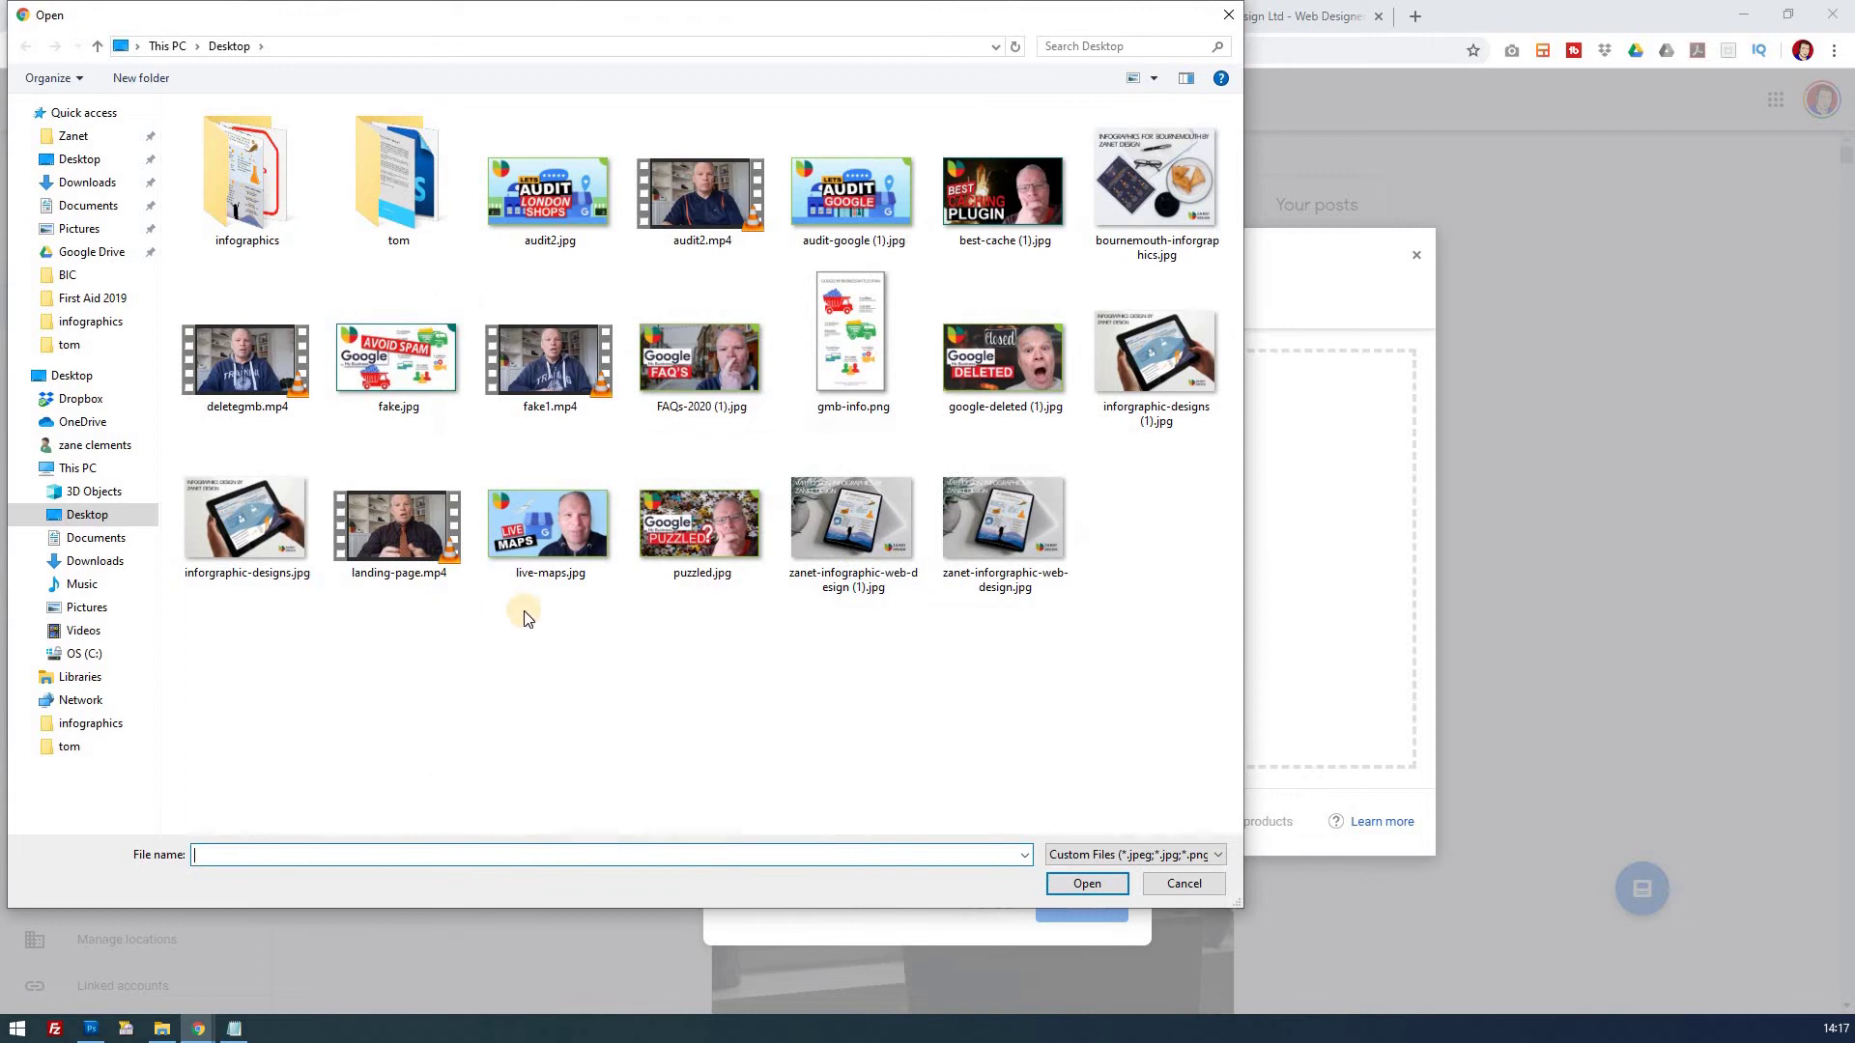
click(1197, 883)
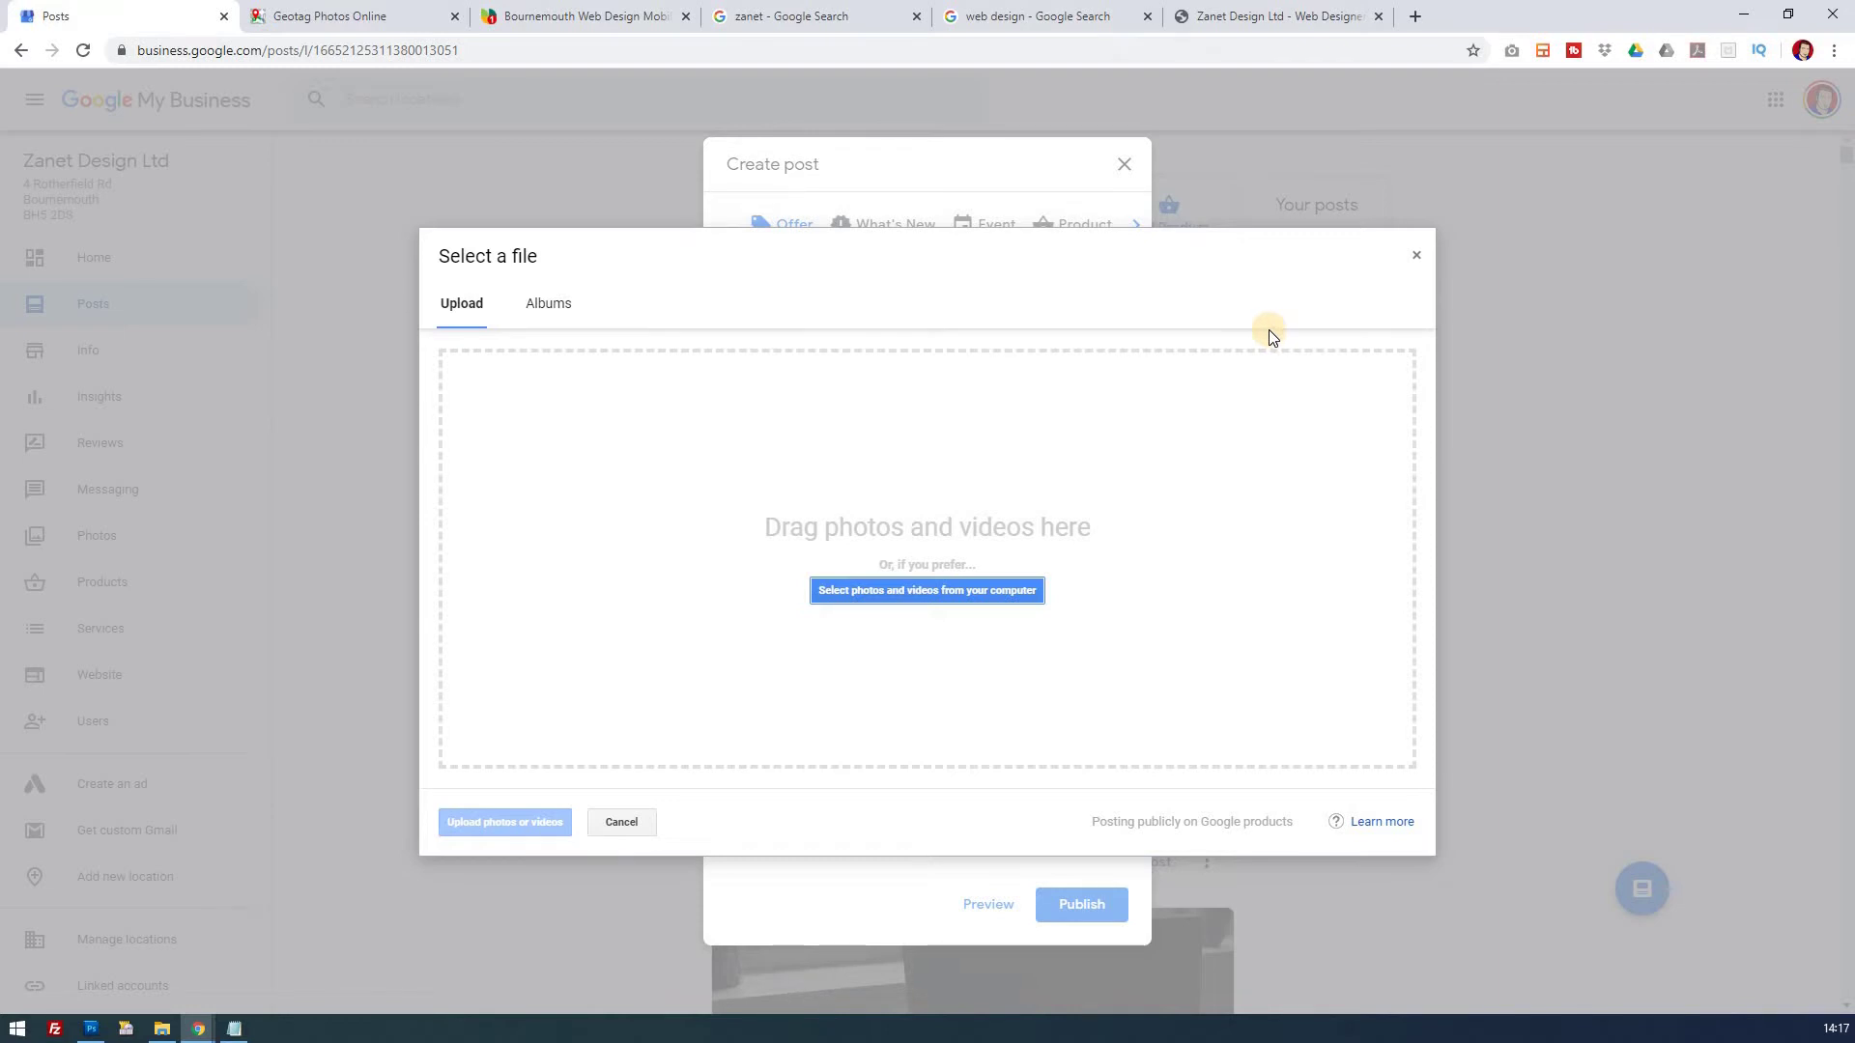
Step: Switch to GeoImgr and load the Bournemouth infographics photo for geotagging at the existing map marker
click(365, 17)
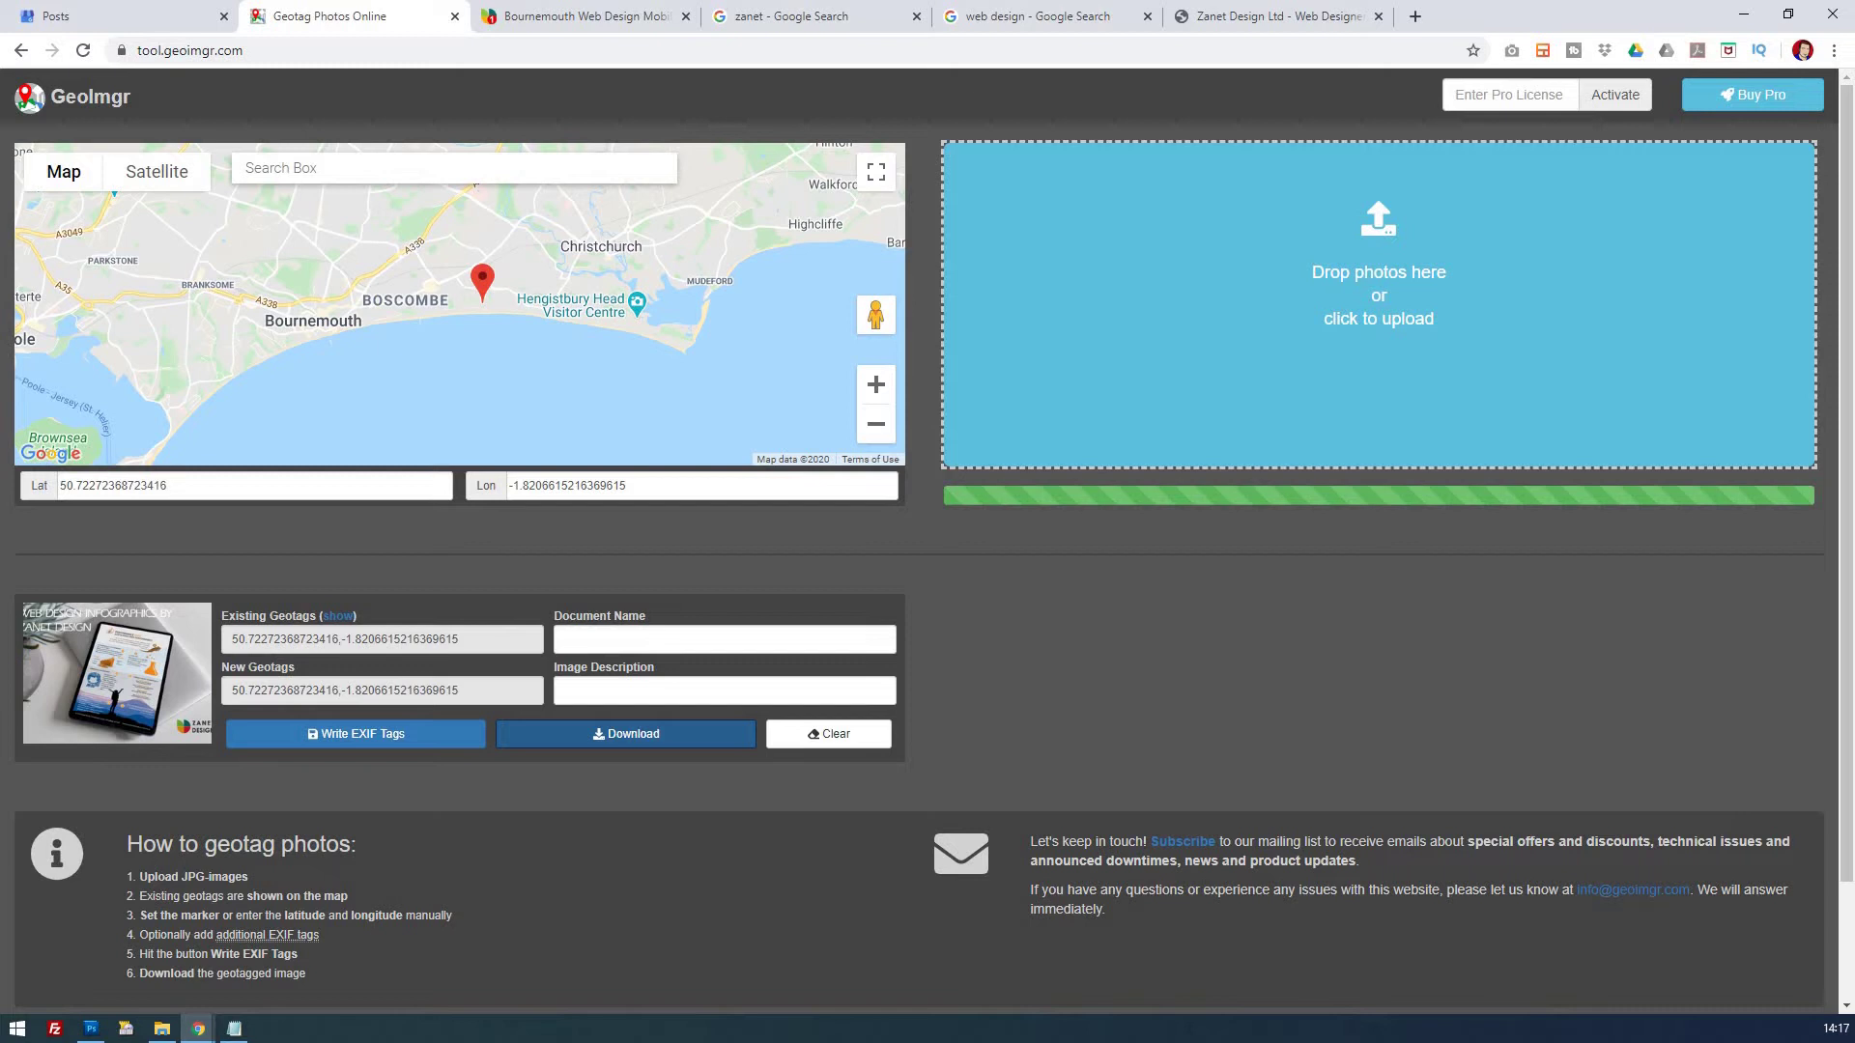
drag(505, 360, 1168, 350)
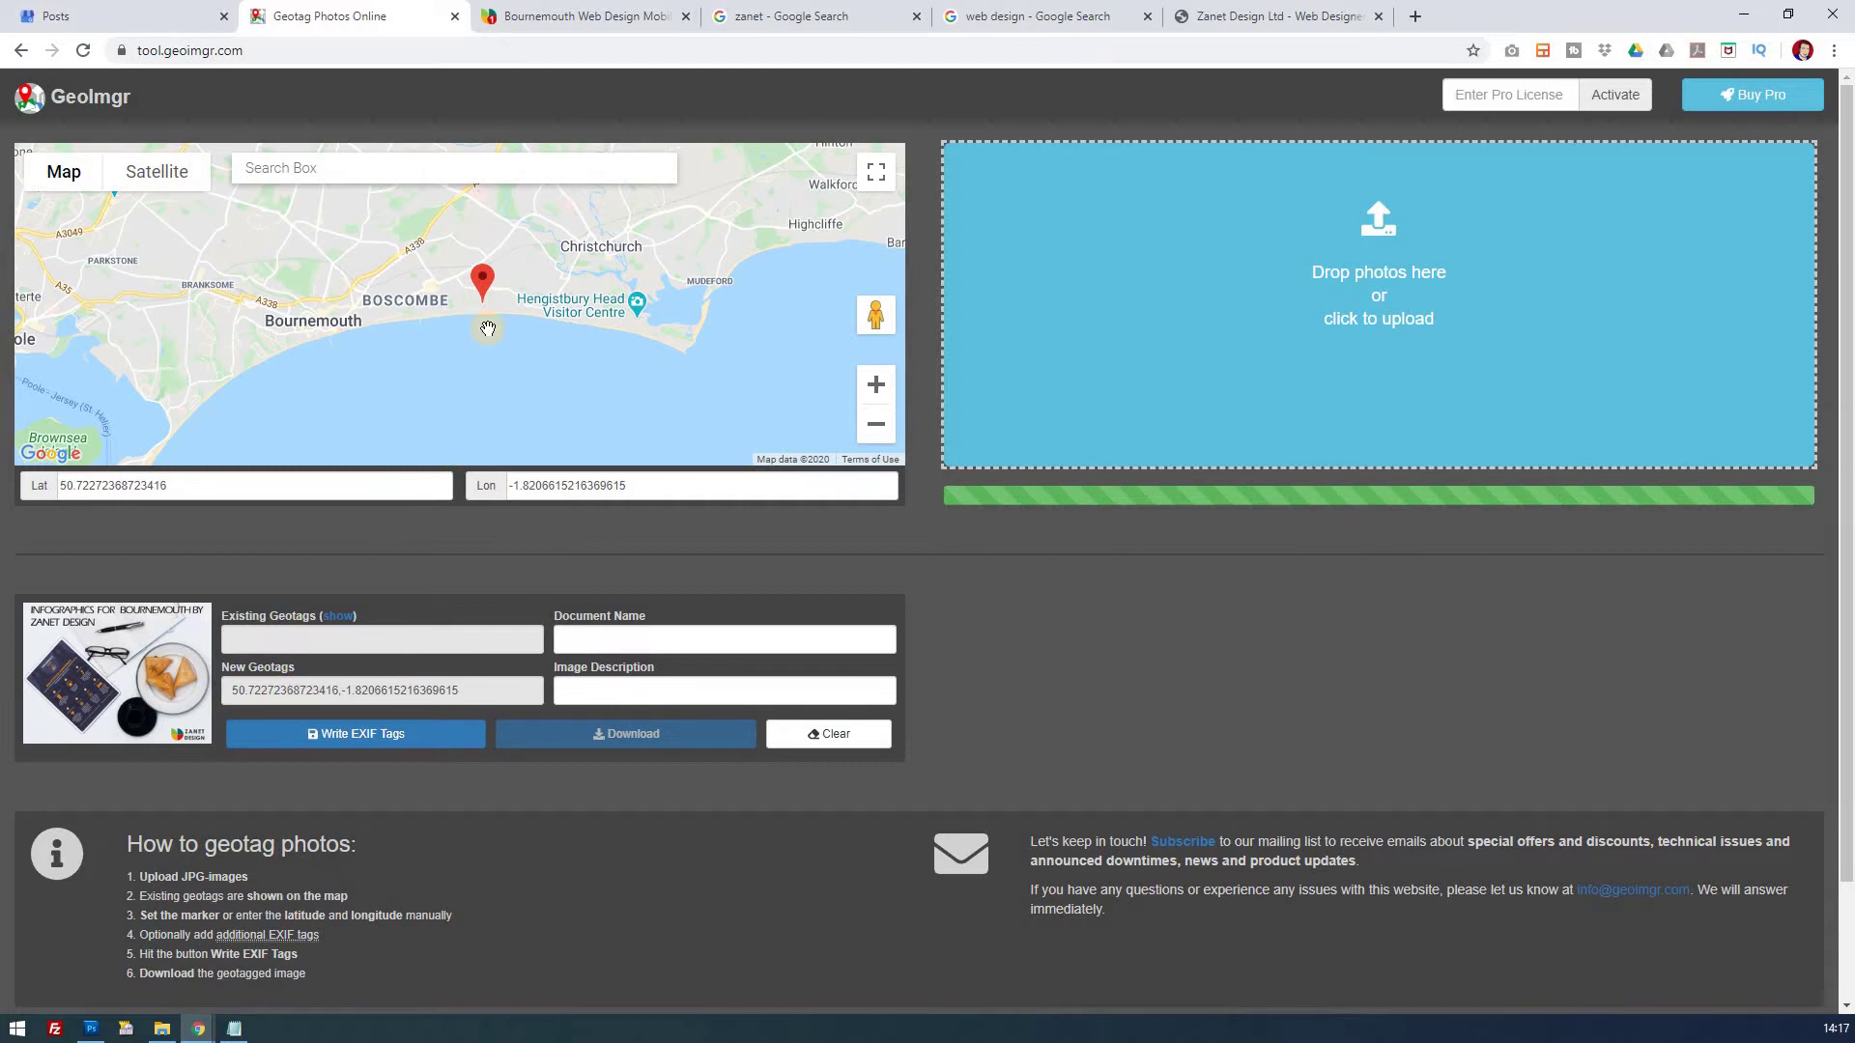
click(877, 384)
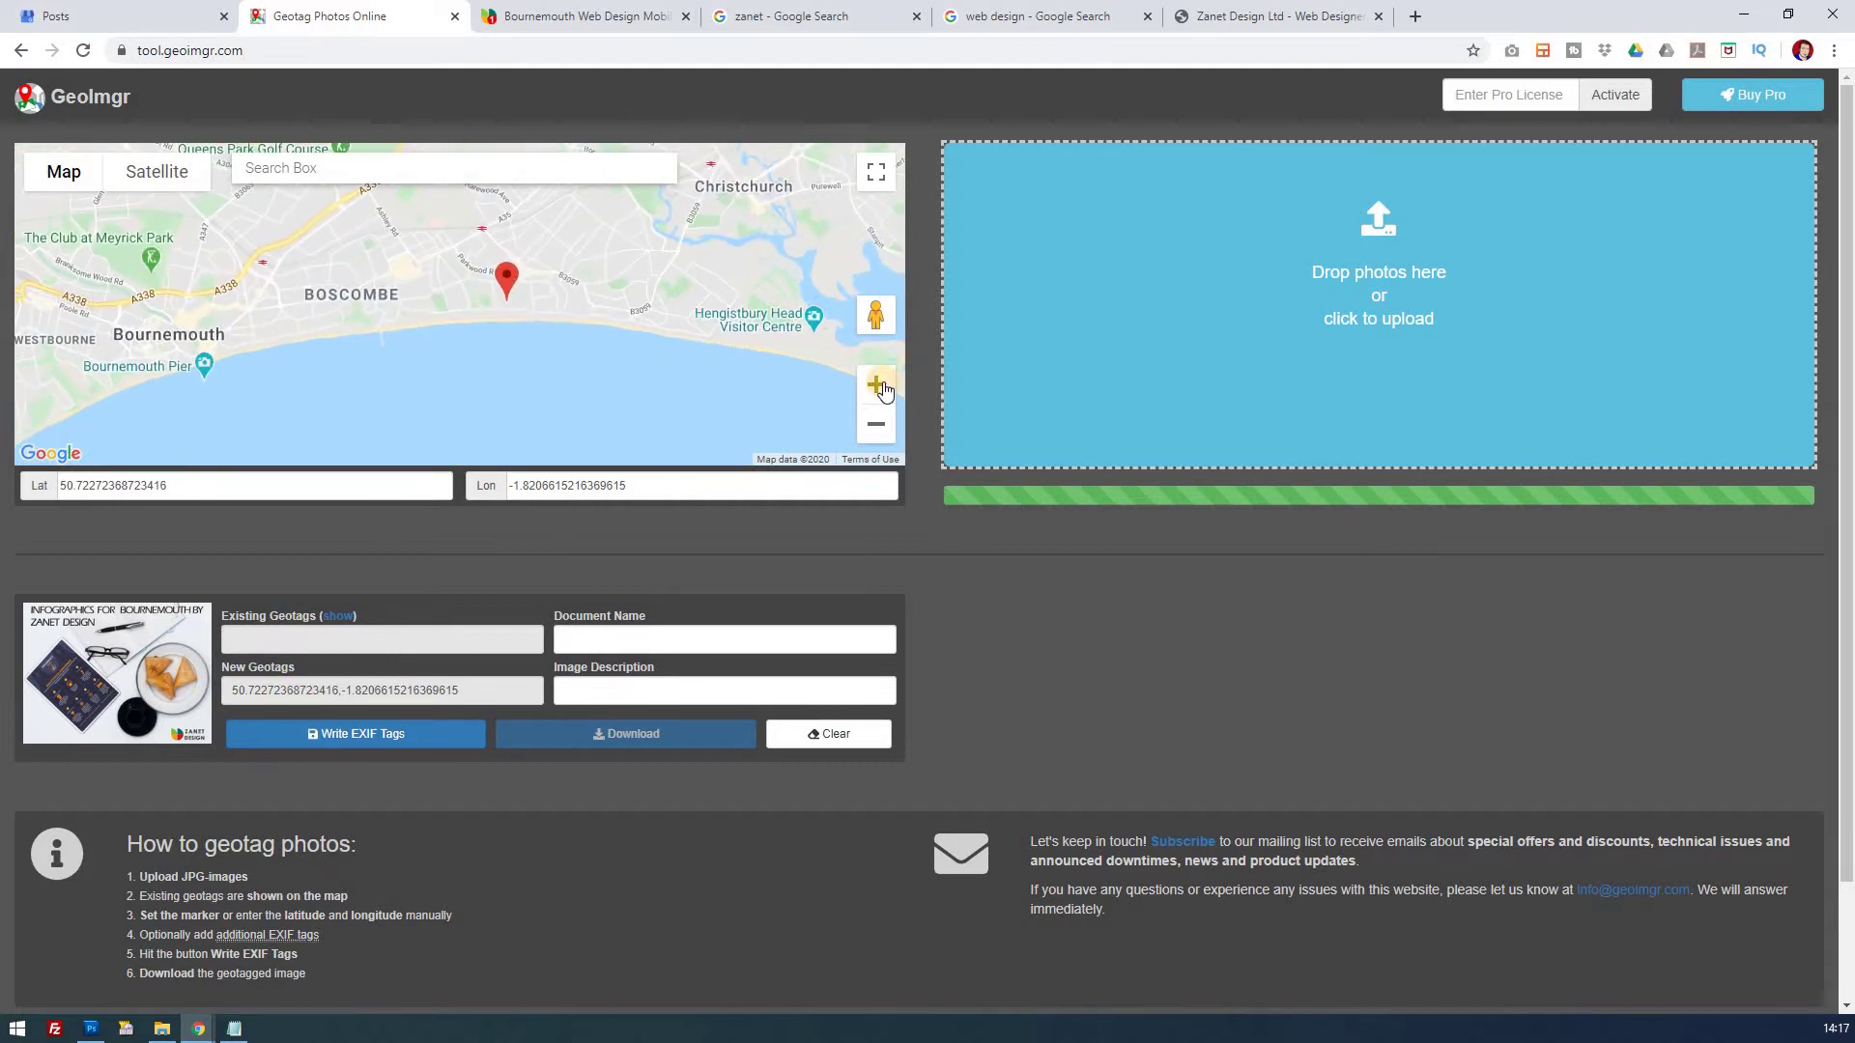
Step: Write the map marker's location into the photo's EXIF tags and save it to the desktop as bournemouth-inforgraphics (1).jpg
click(356, 741)
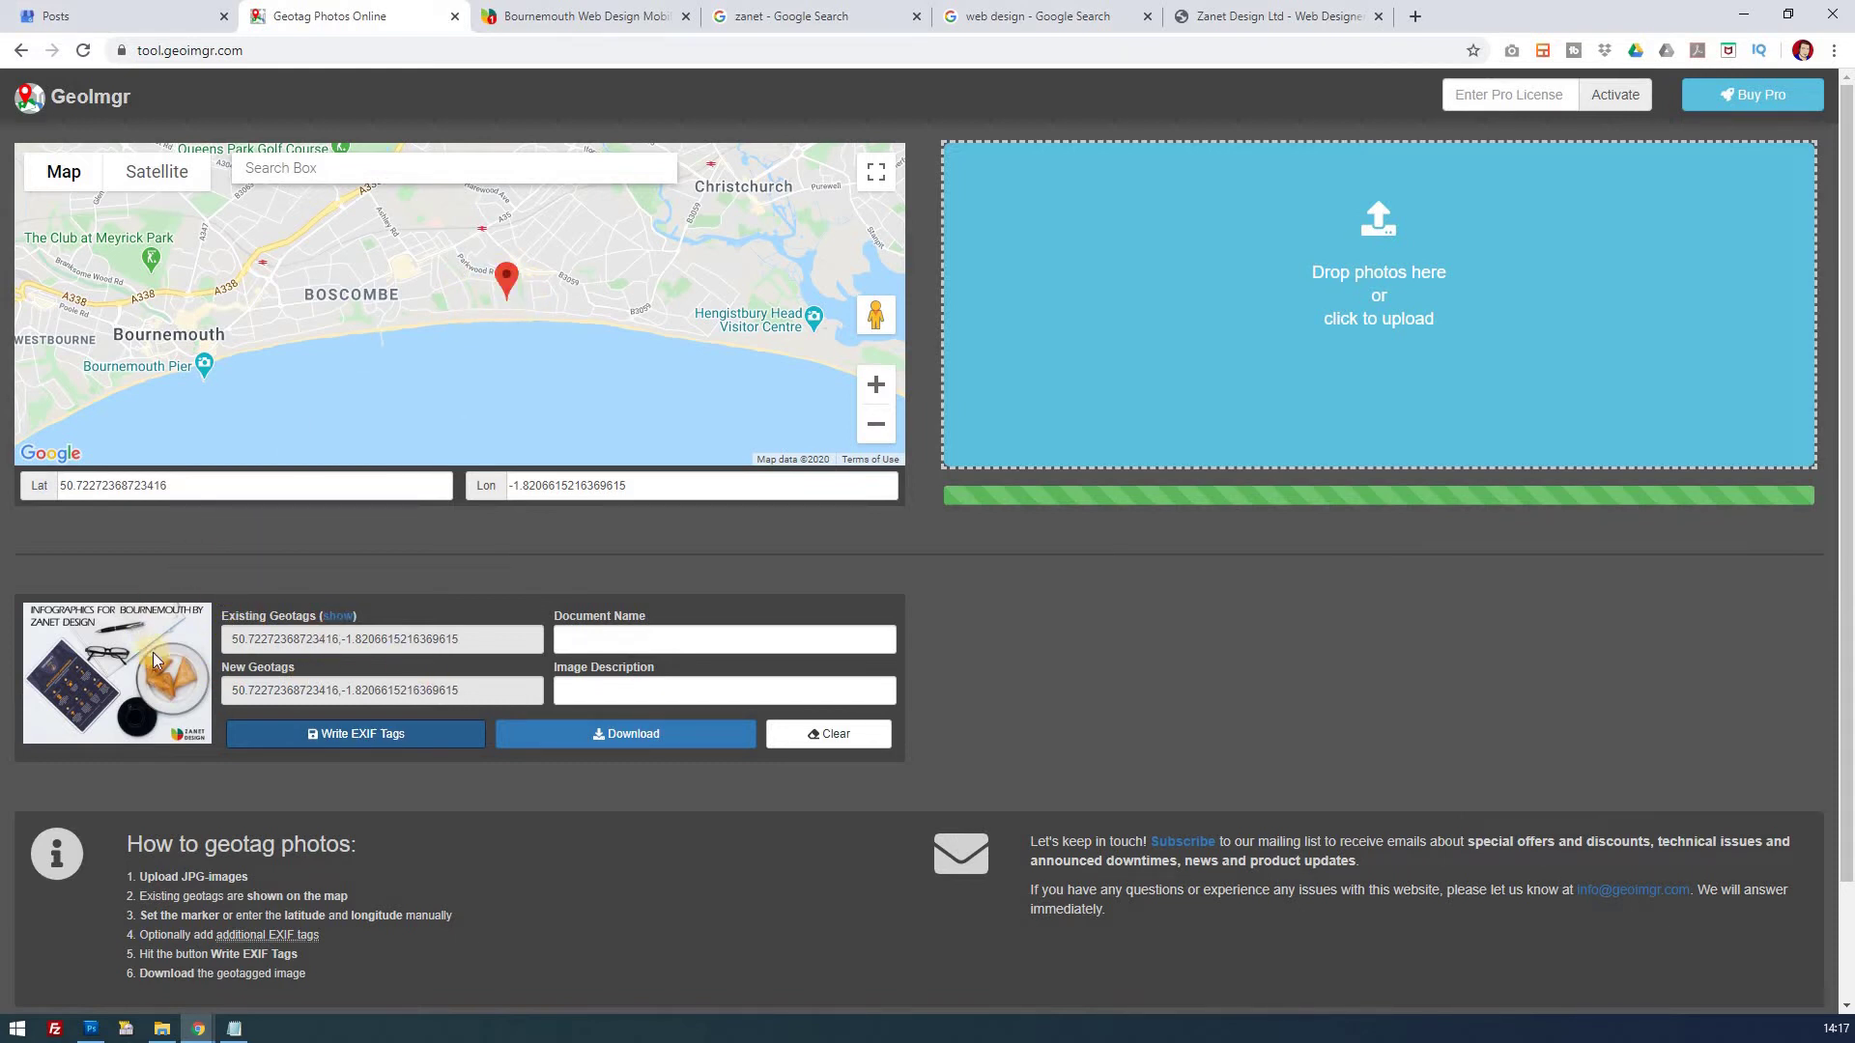
click(503, 304)
click(511, 295)
click(519, 267)
click(518, 305)
click(655, 739)
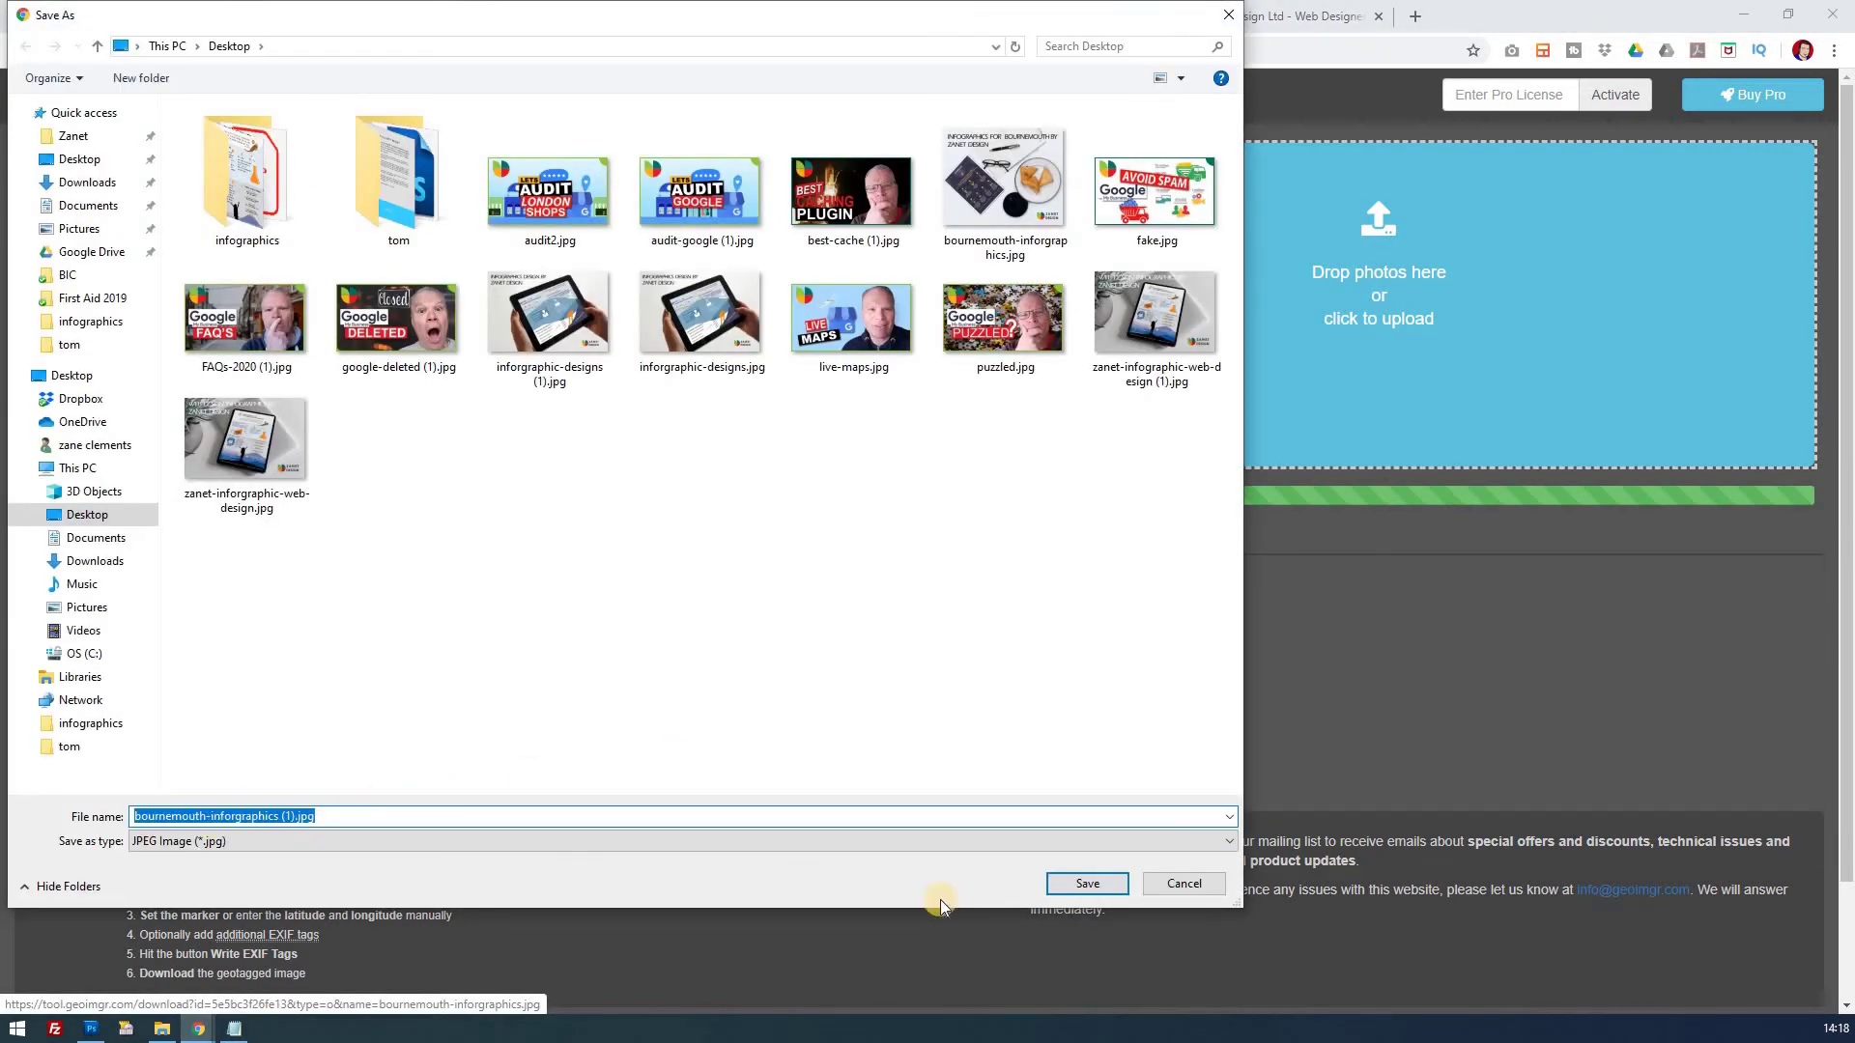
click(1090, 883)
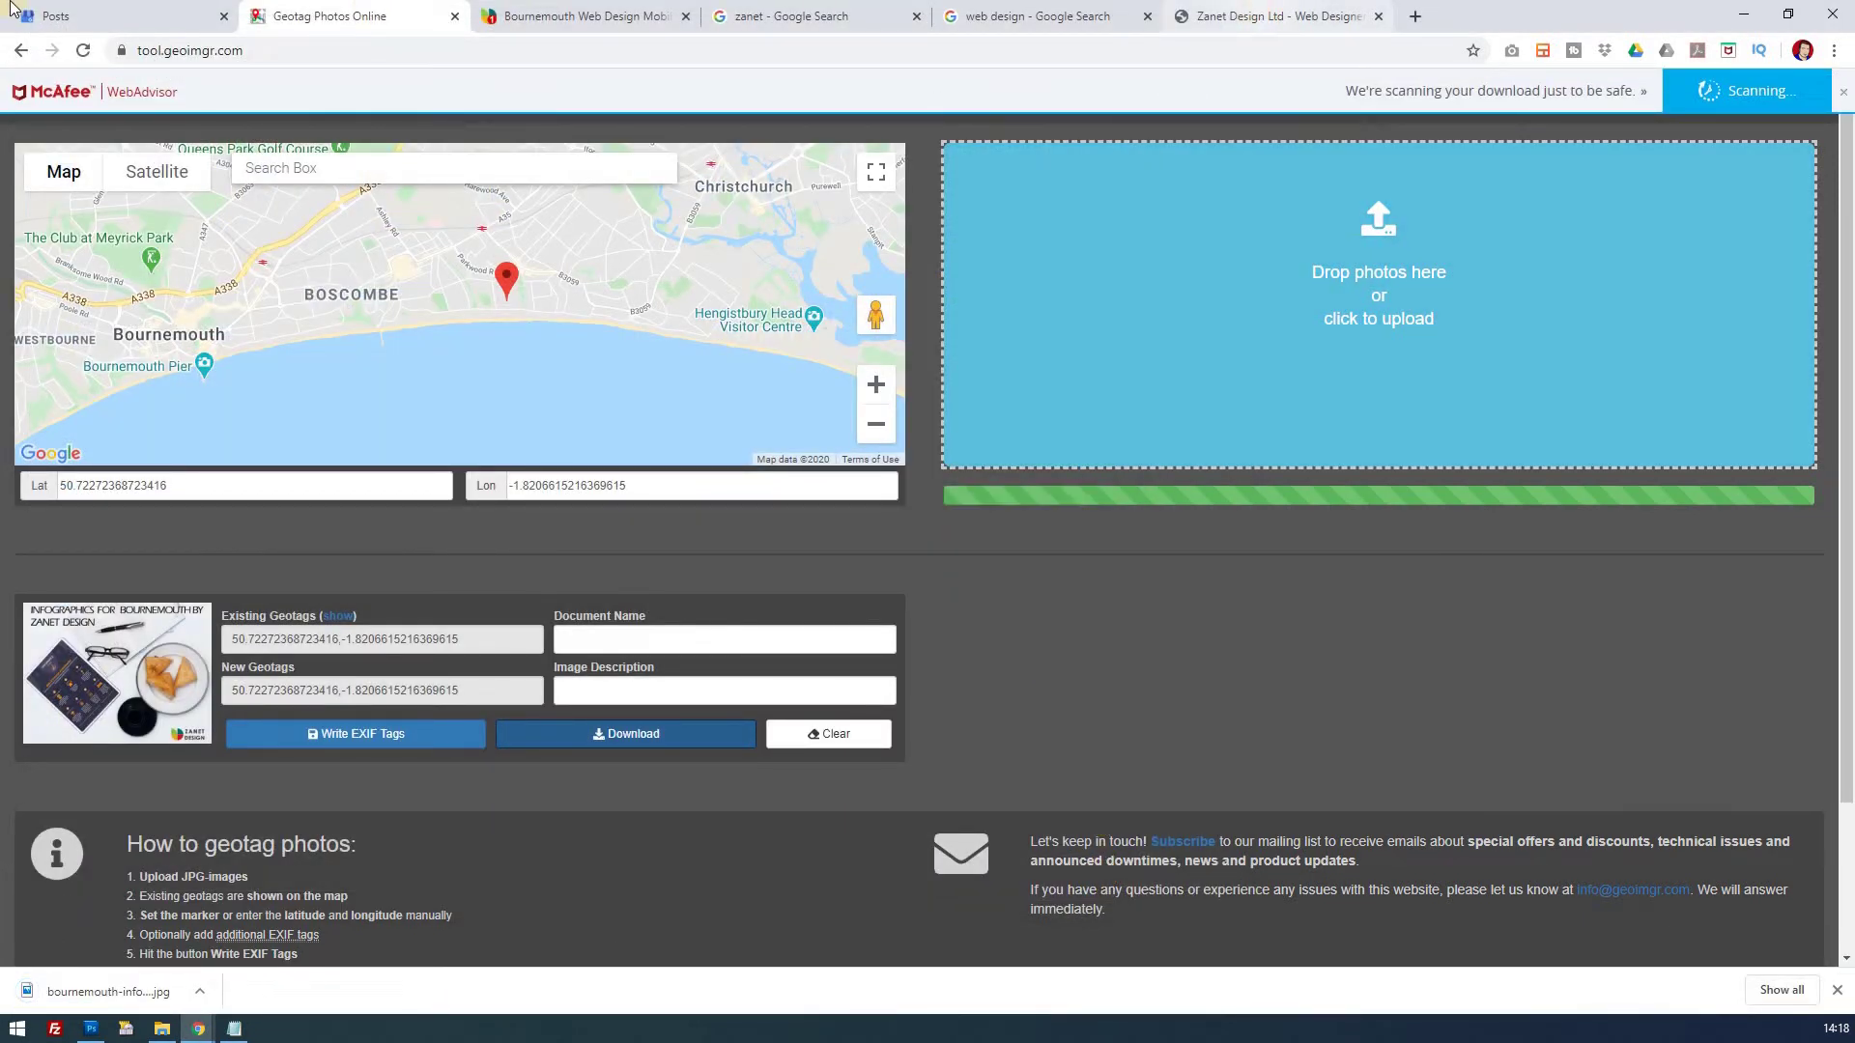
Step: Return to Google My Business and add the "Infographics Design by Zanet Design" tablet photo to the offer post
click(97, 17)
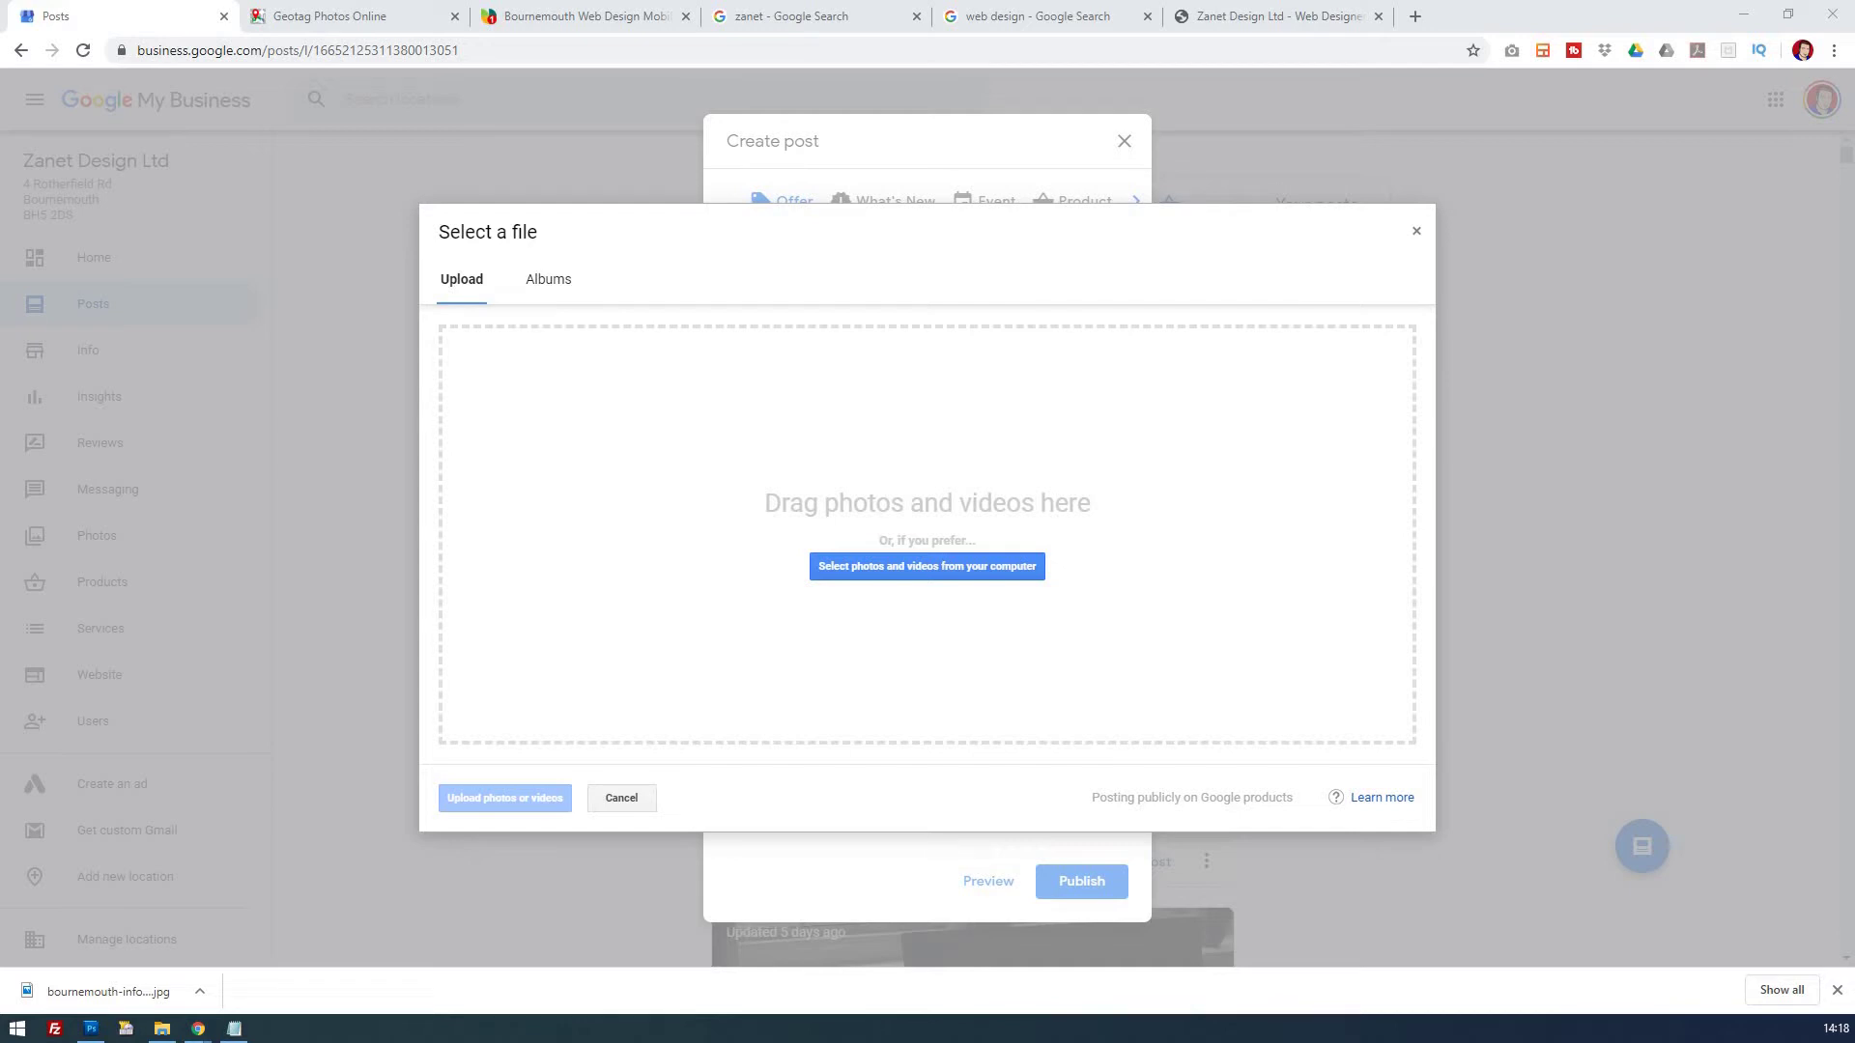
click(468, 727)
drag(854, 636, 852, 630)
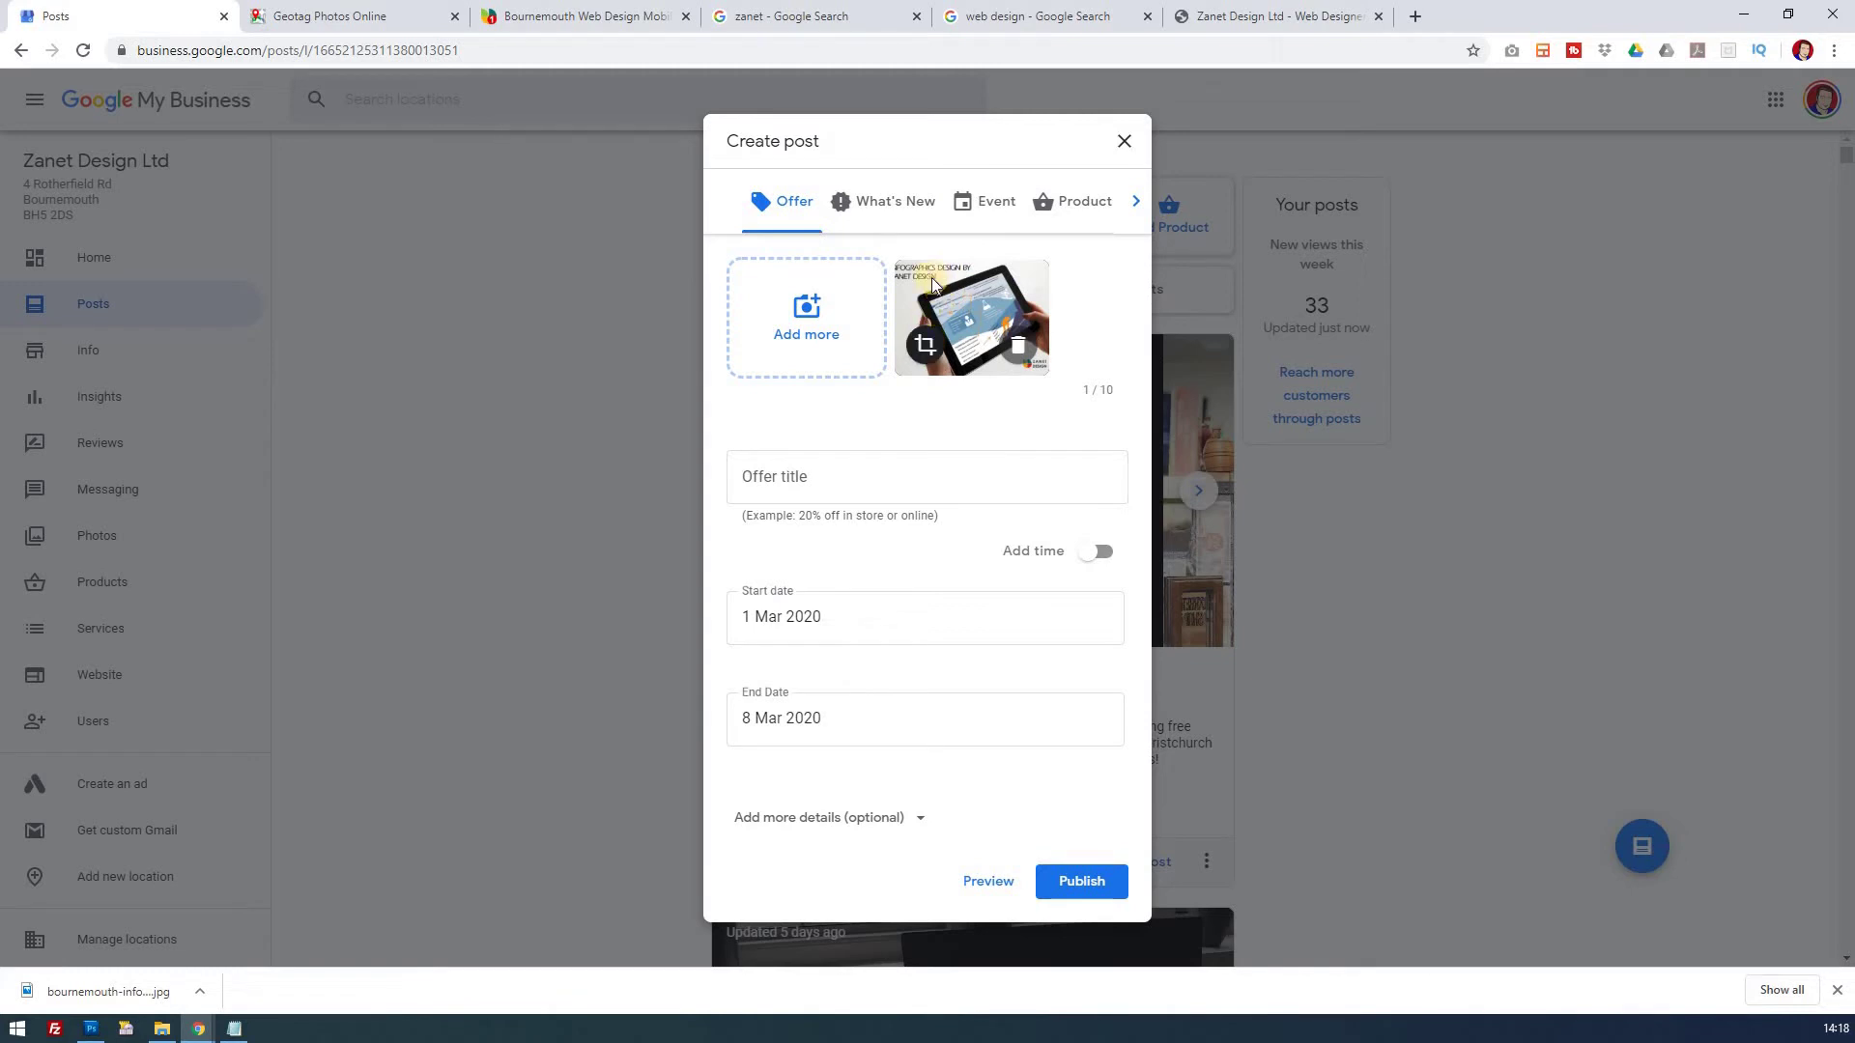
Step: Extend the crop regions of the tablet photo and the "Web Design Infographics" photo to their full images and upload the cropped photos
click(921, 343)
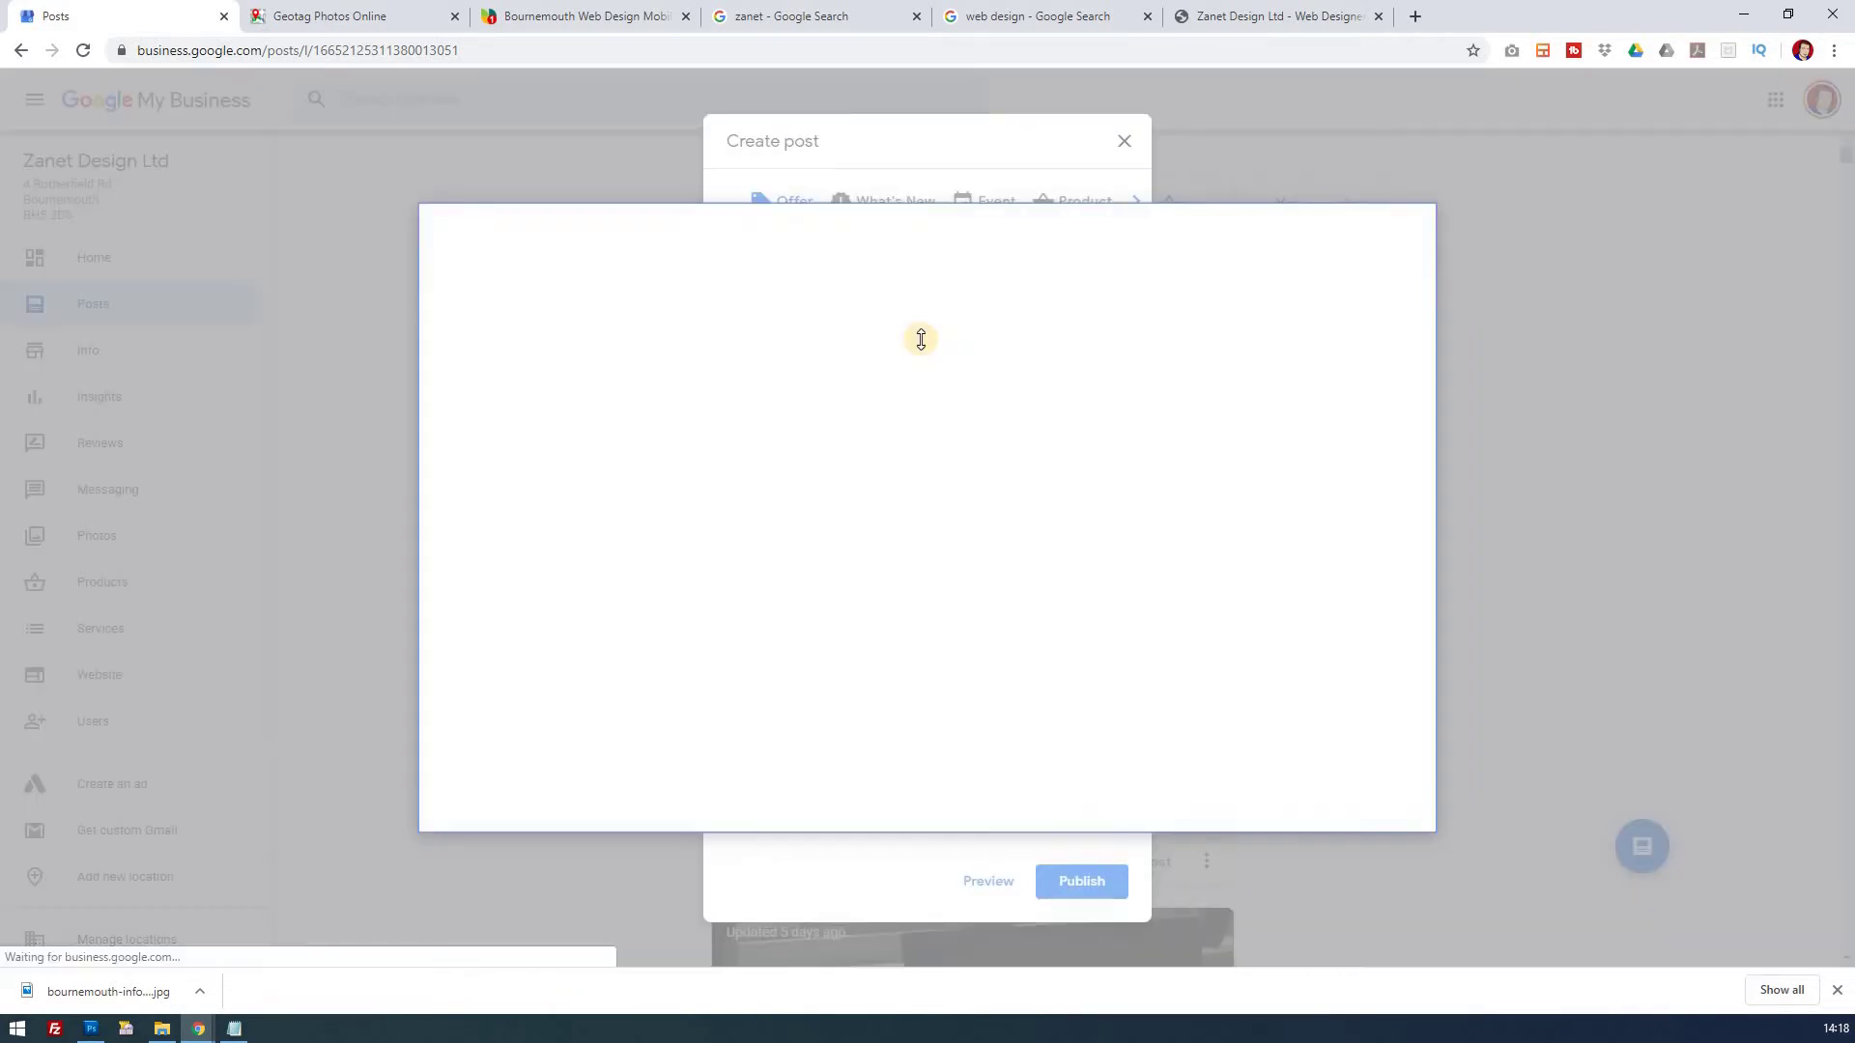
drag(678, 714, 645, 715)
drag(1232, 723, 1212, 720)
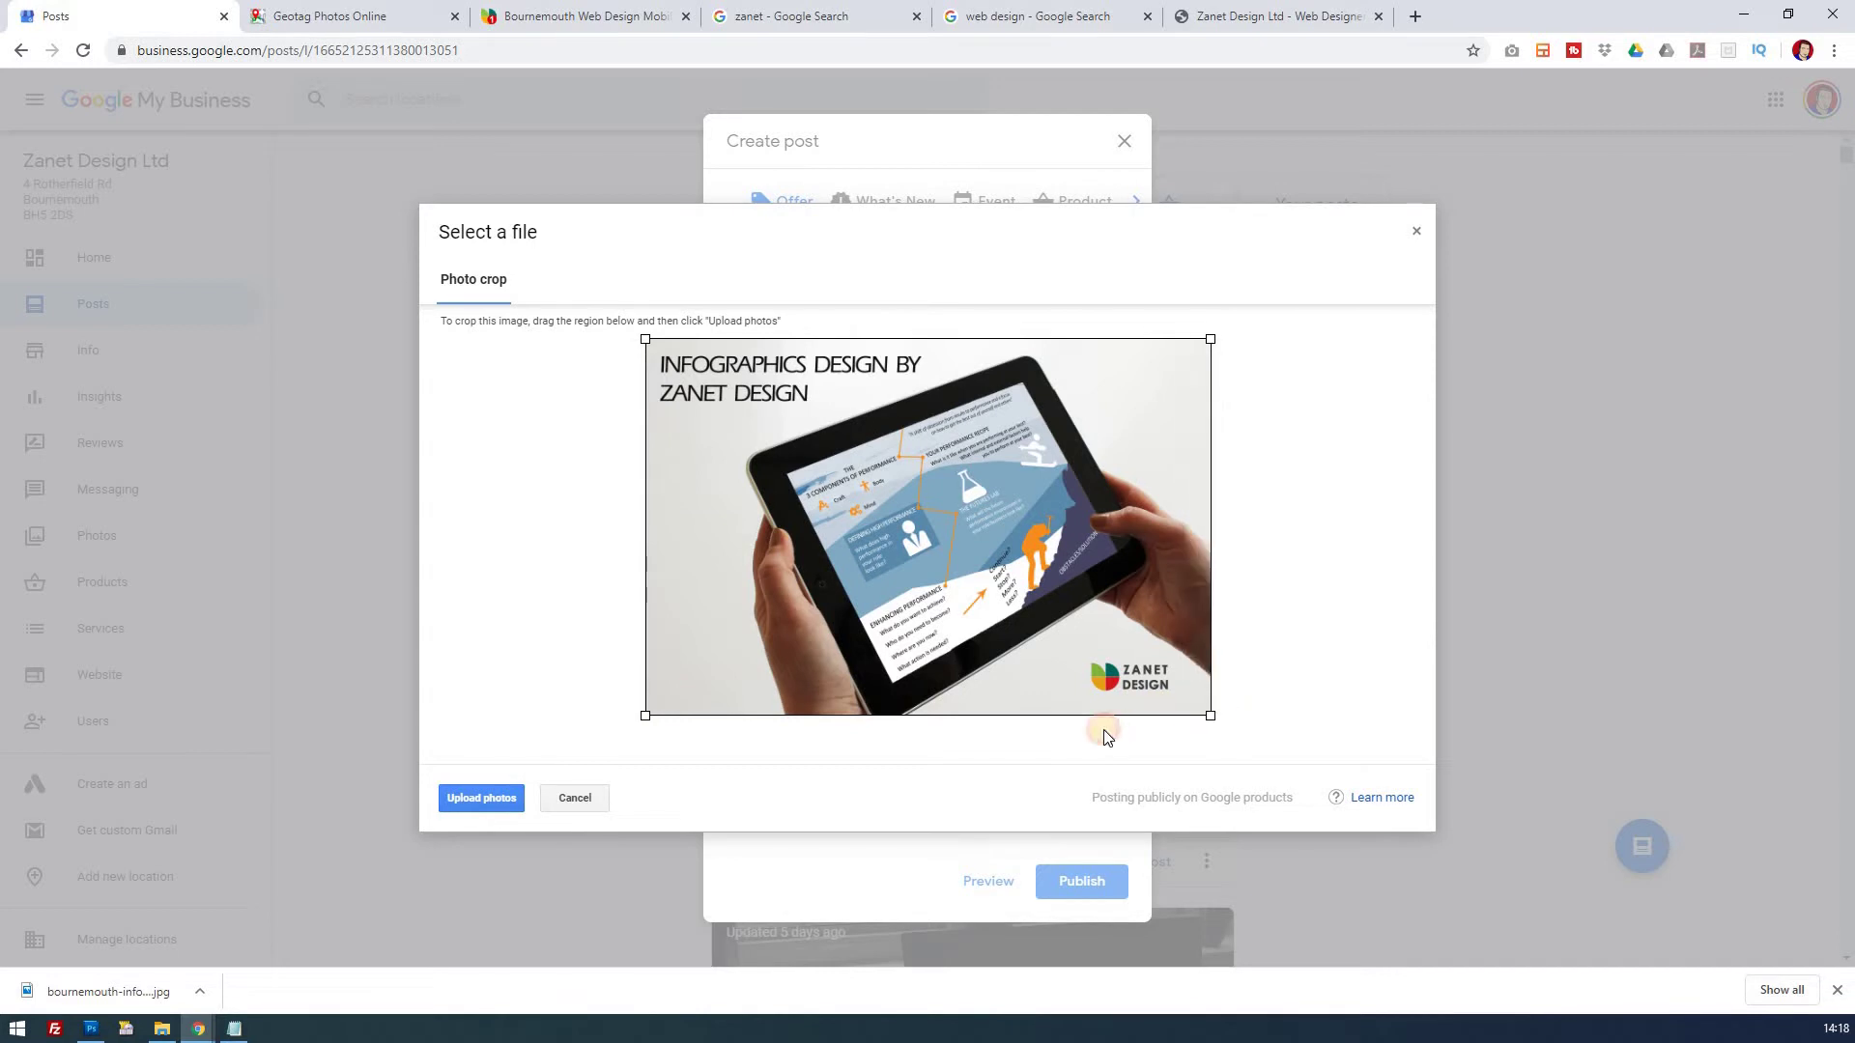
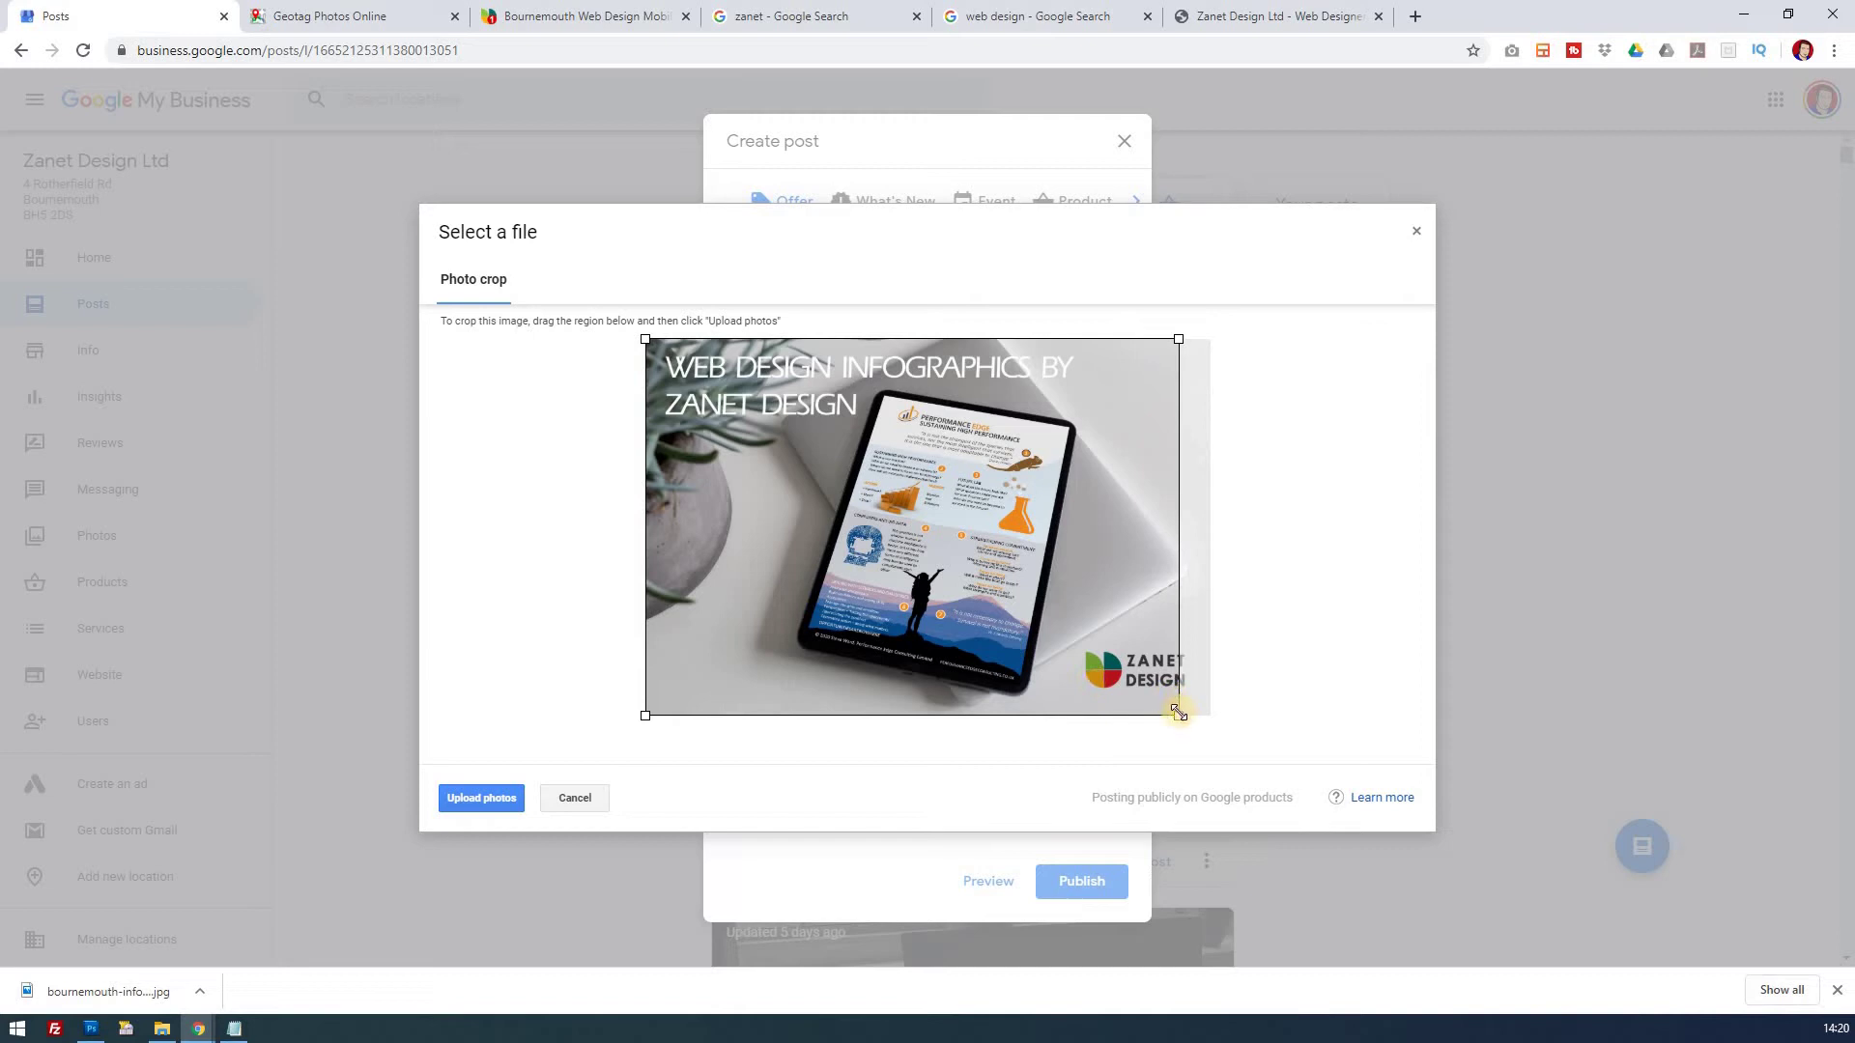
drag(1178, 715, 1230, 712)
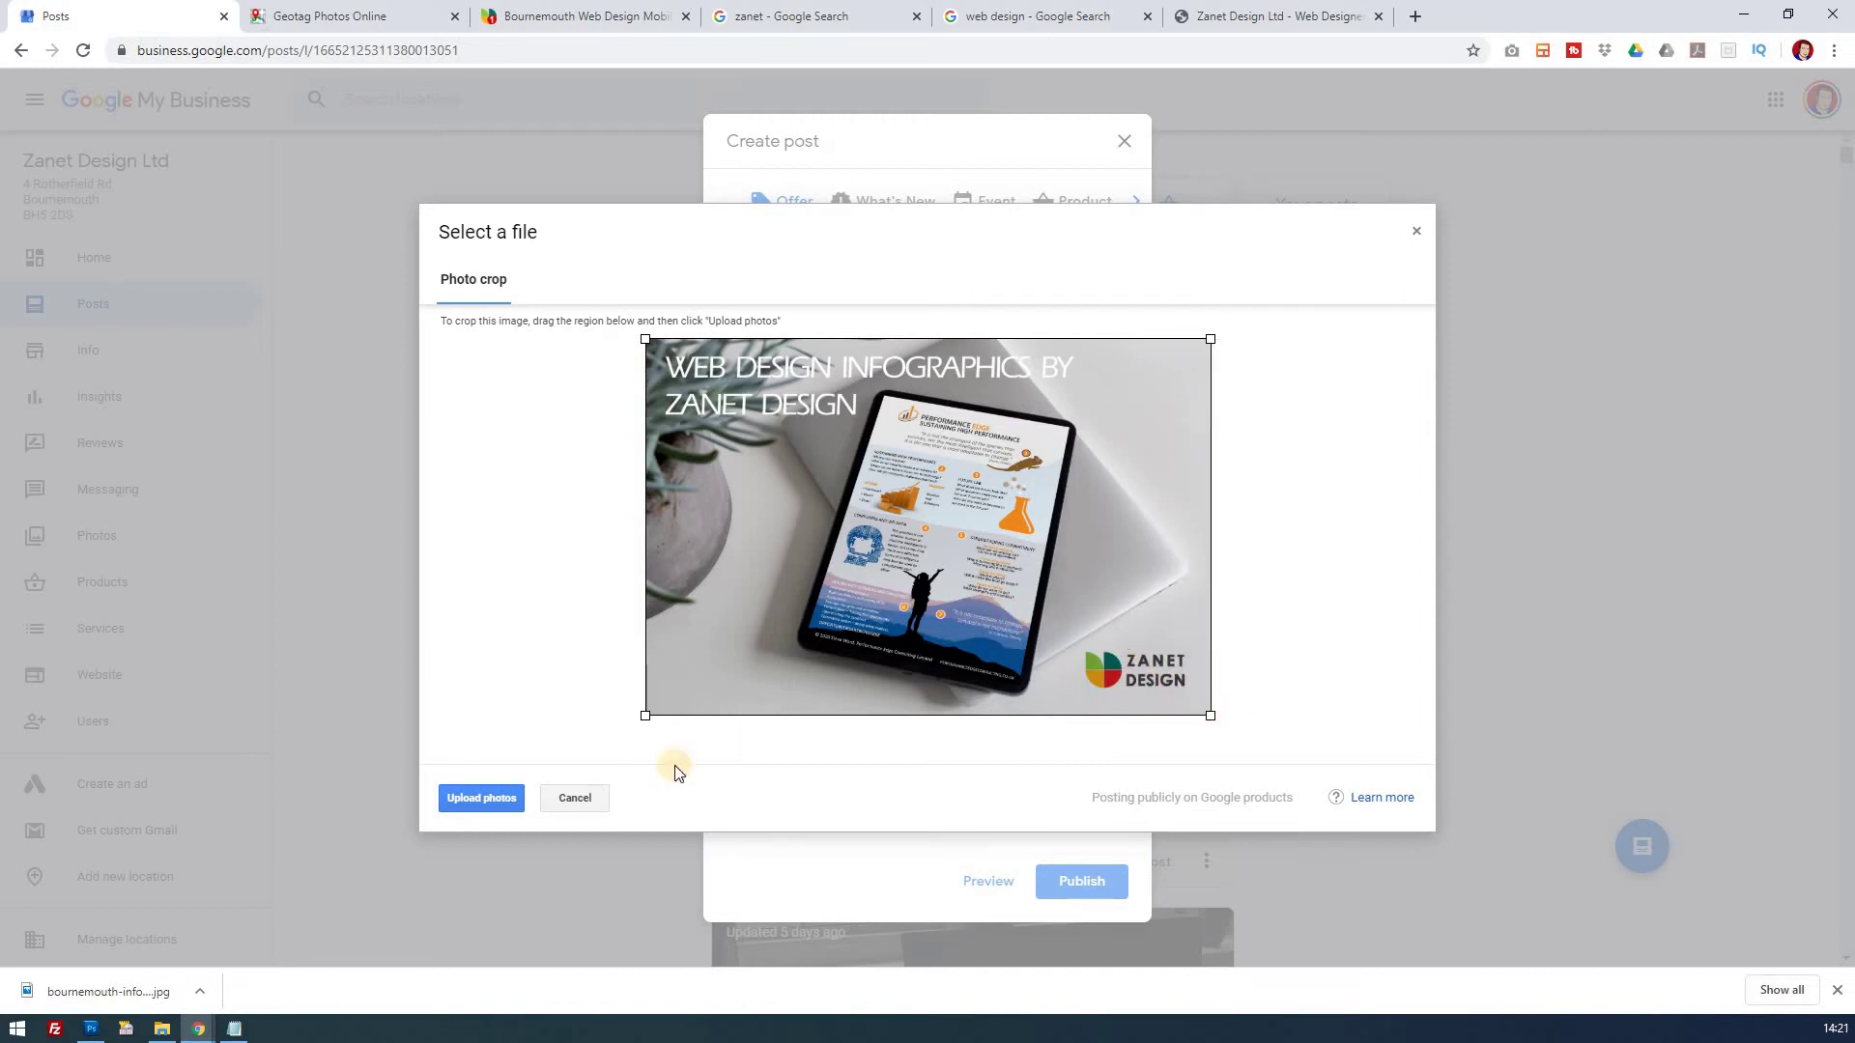
click(483, 798)
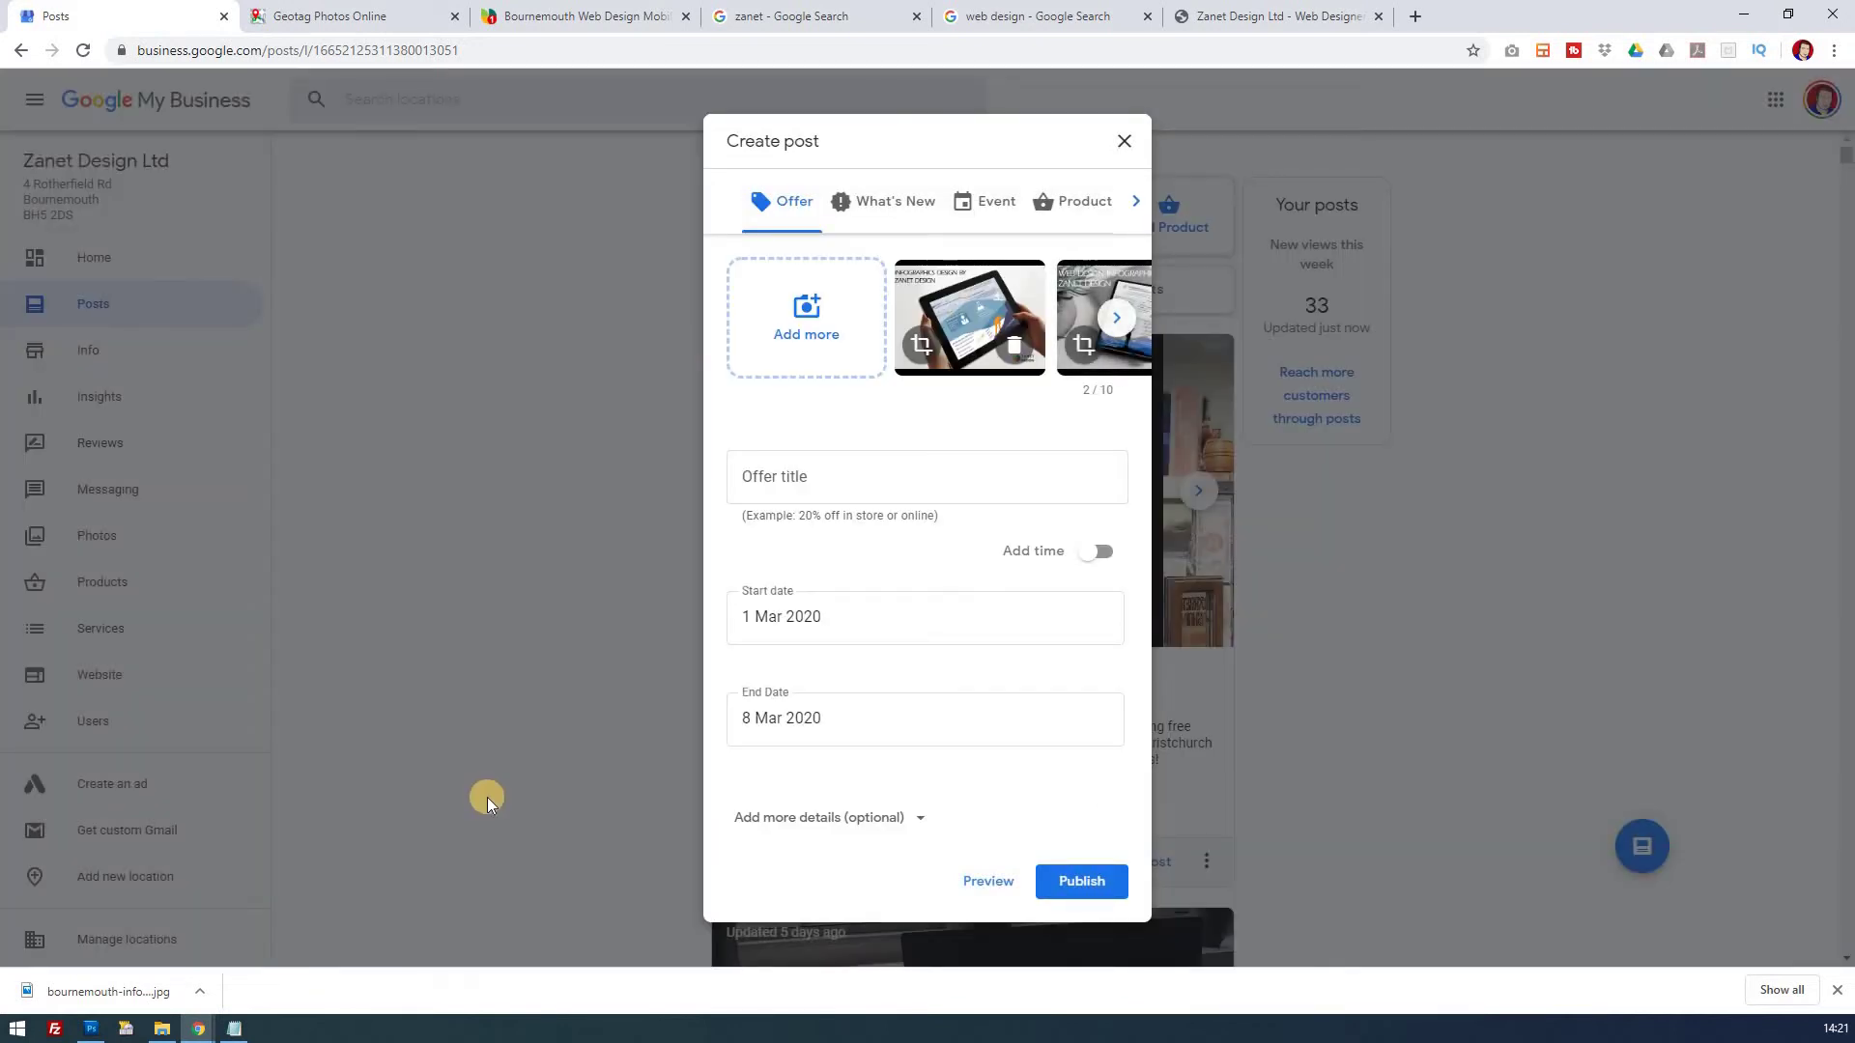
Step: Add the "Infographics for Bournemouth" photo to the offer post and upload it with its crop region extended to nearly the full image
click(806, 321)
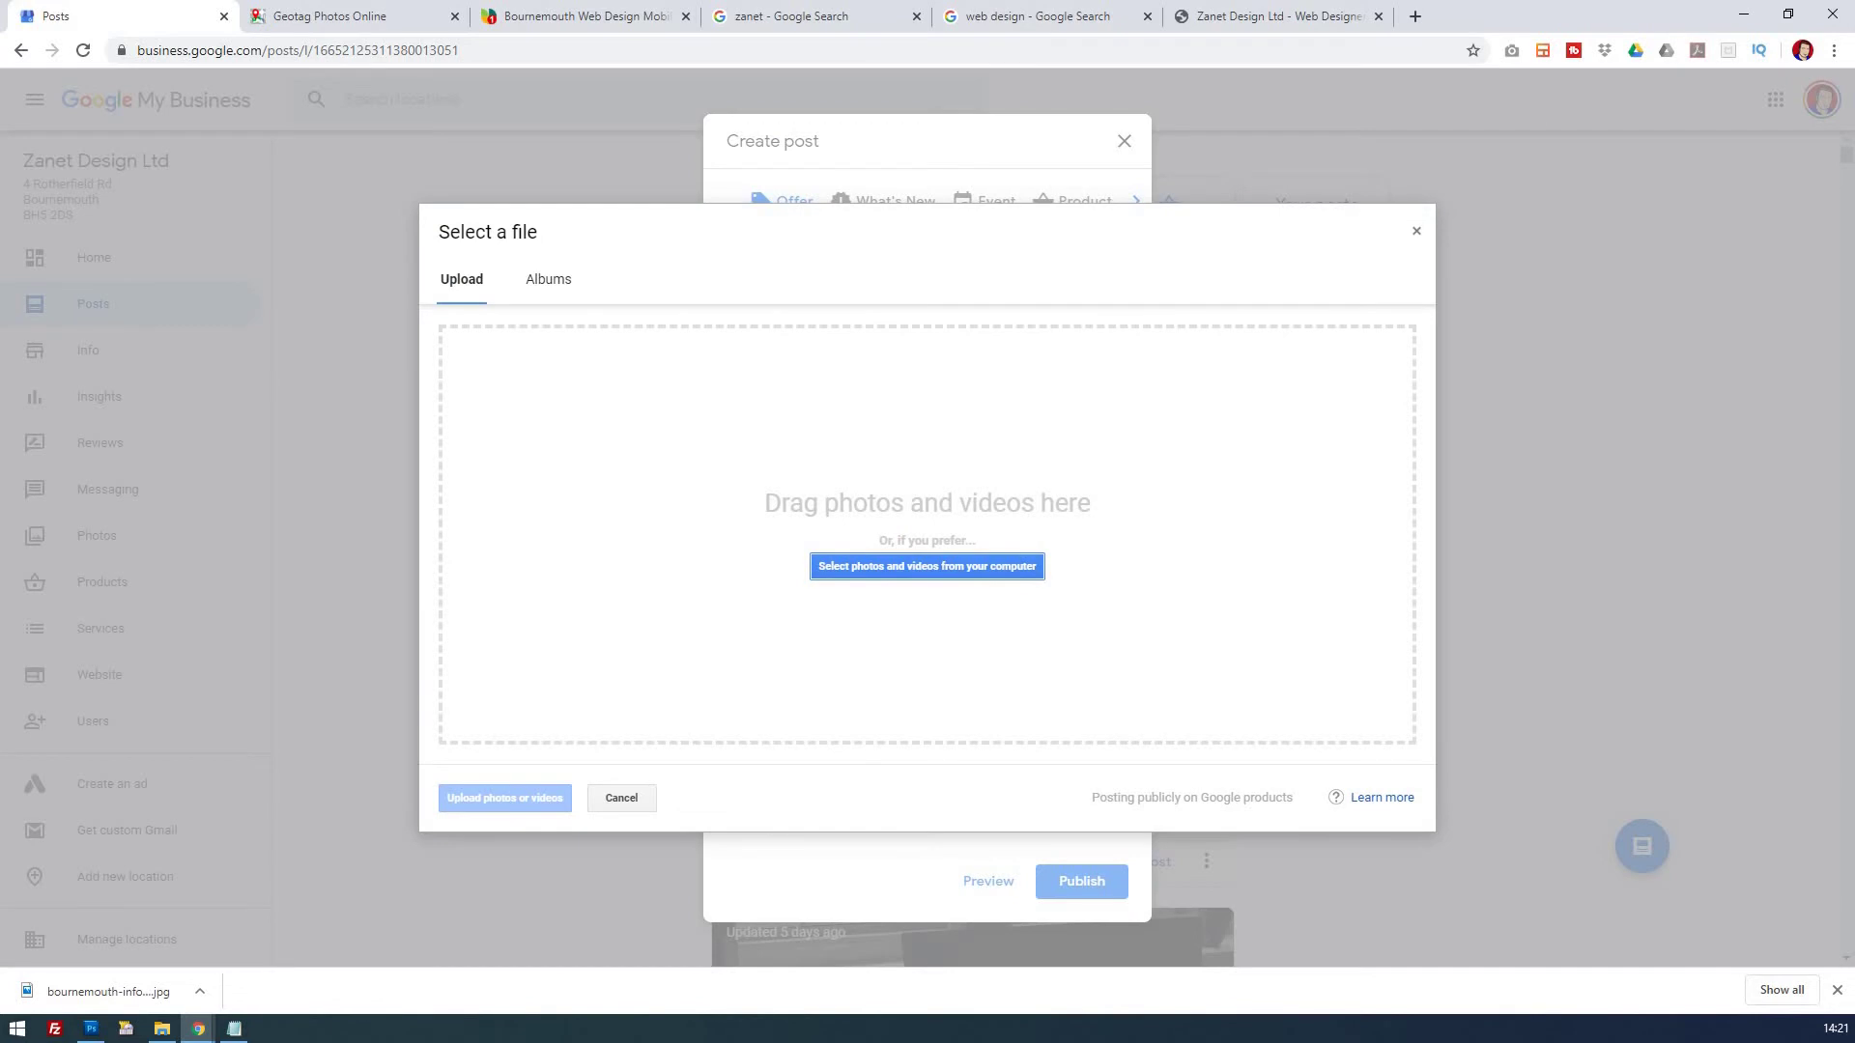
drag(850, 14, 919, 450)
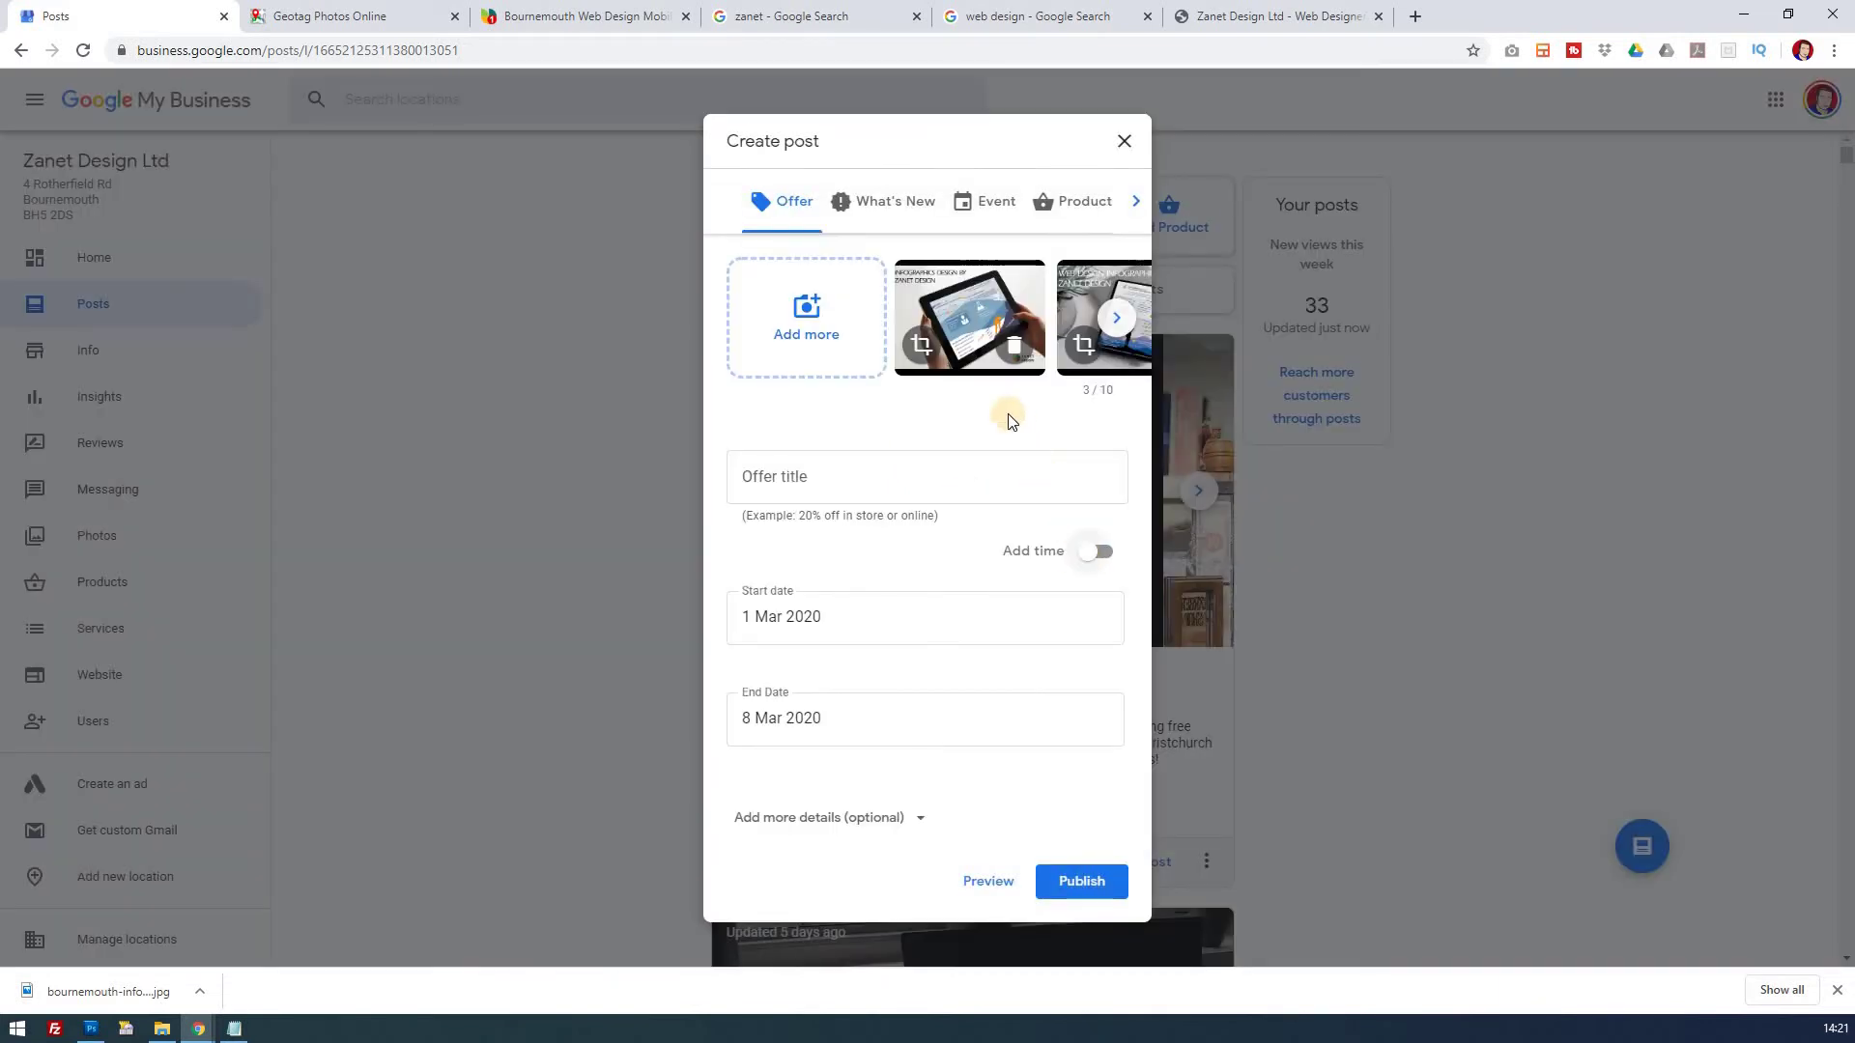
click(1116, 317)
click(1008, 346)
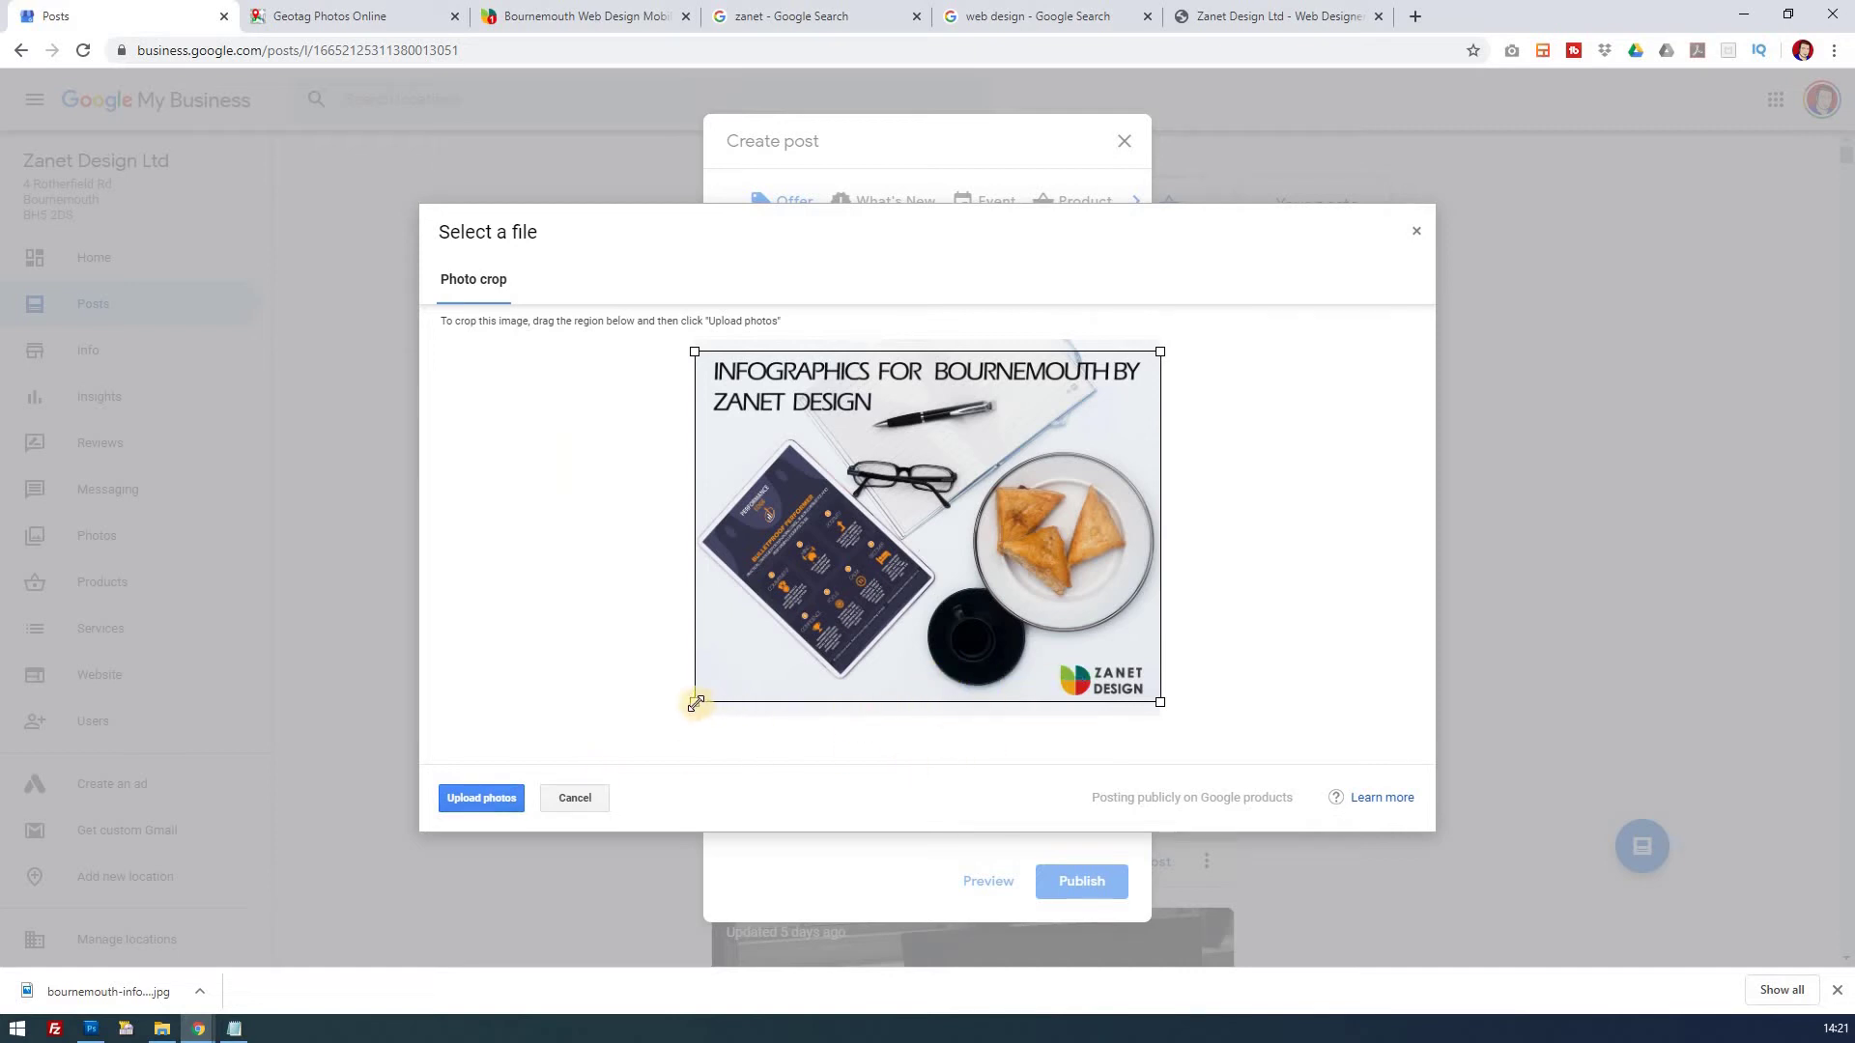
drag(696, 702, 694, 713)
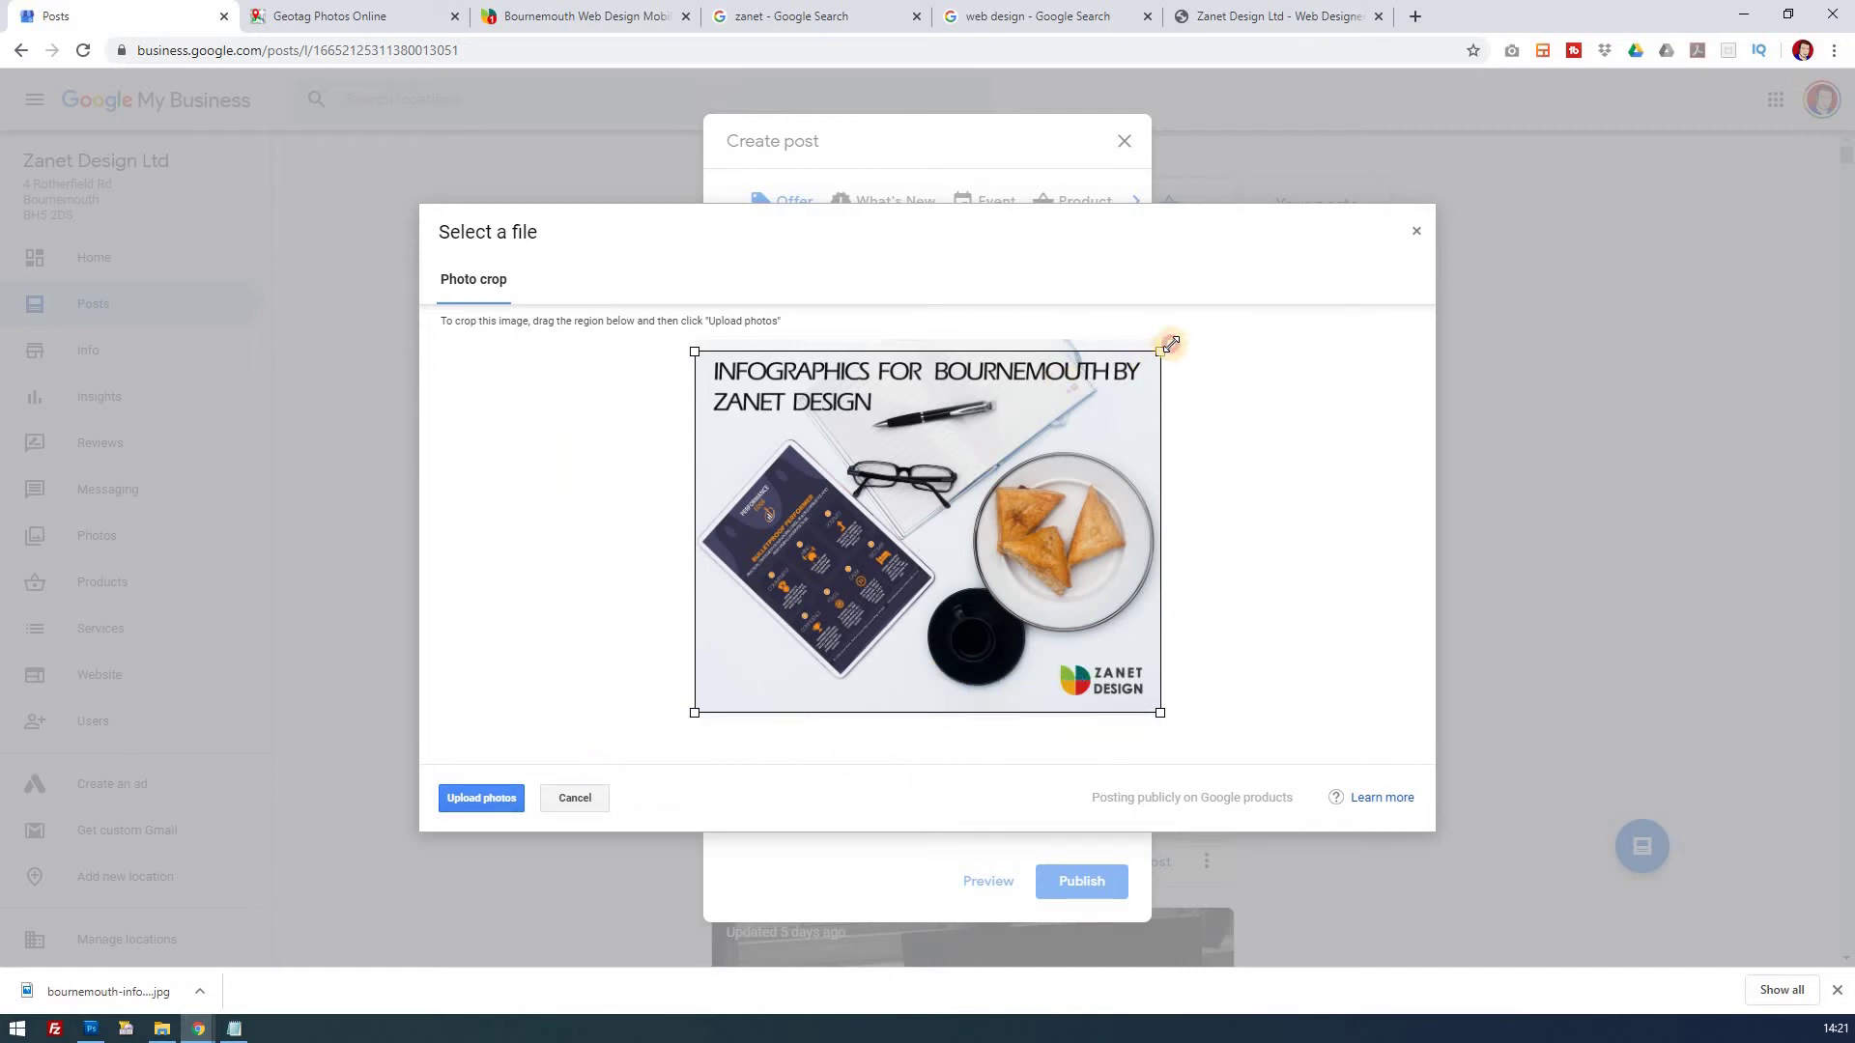
drag(1171, 345, 1170, 335)
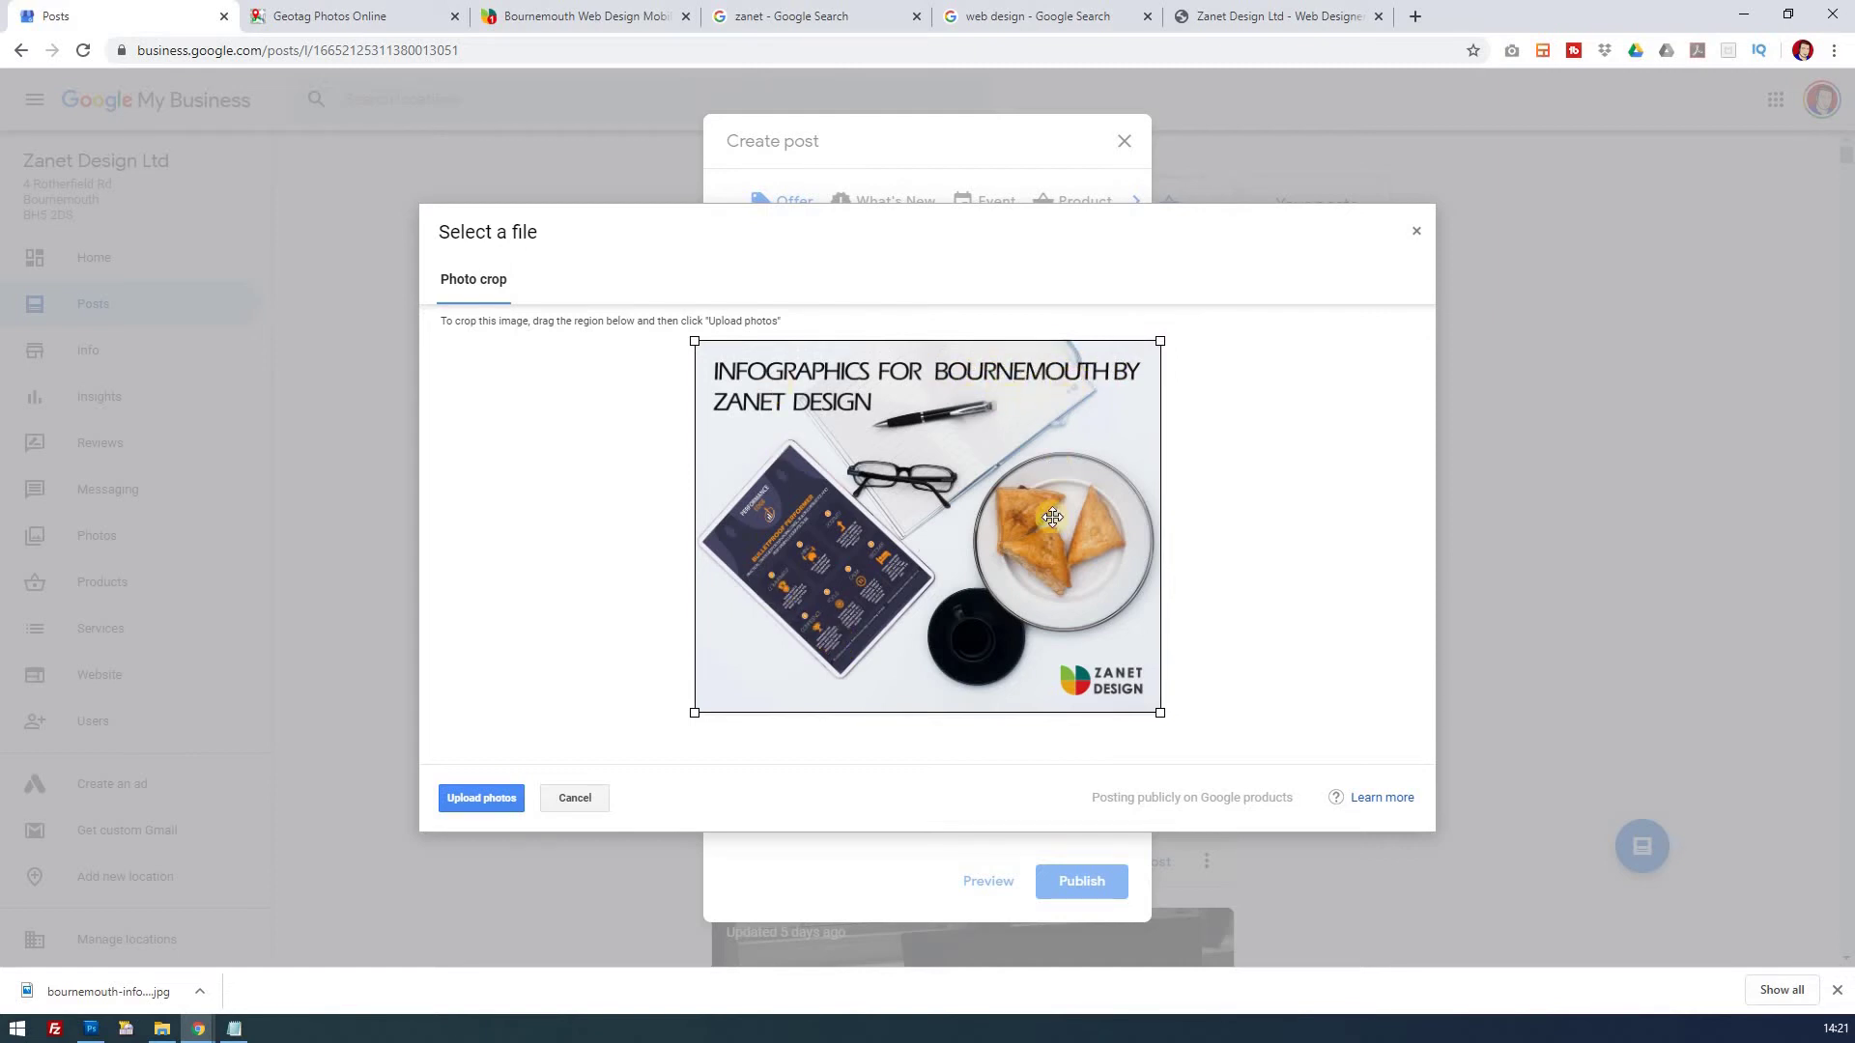
click(493, 800)
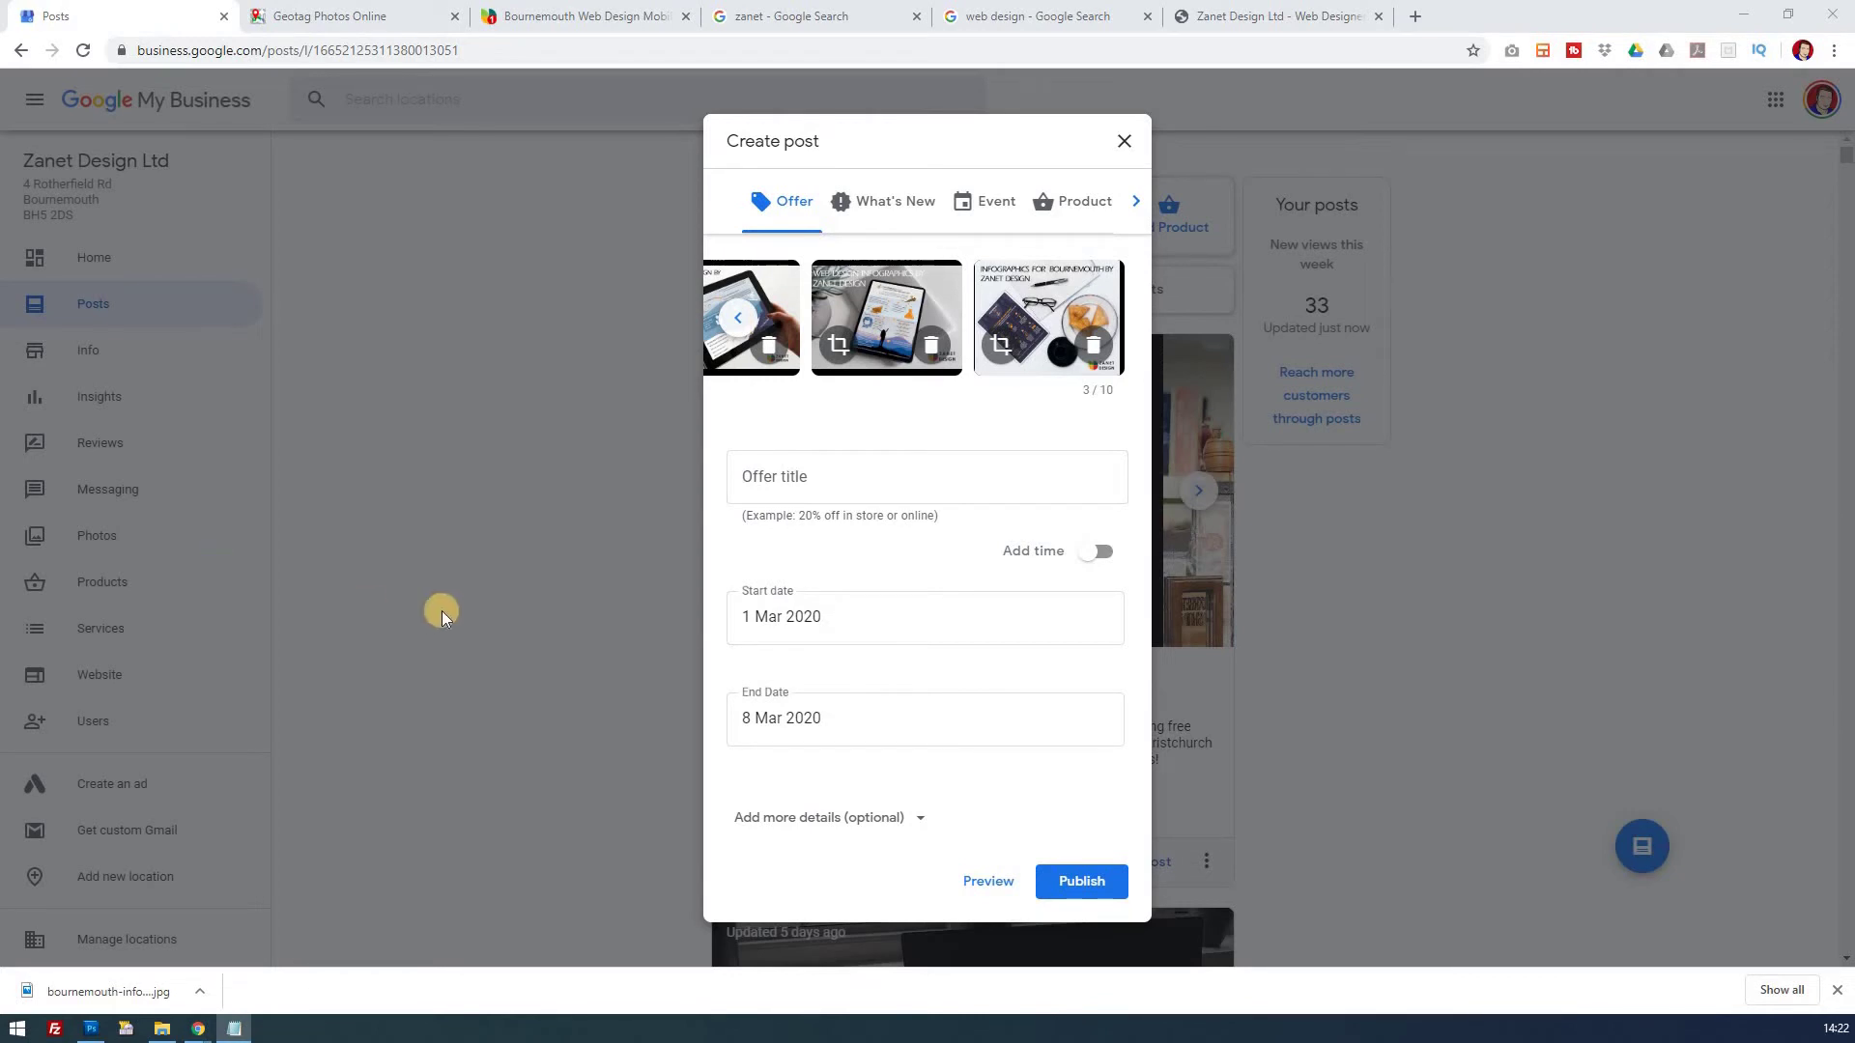
Step: Paste "Spring Infographic Offer" as the offer title
click(786, 478)
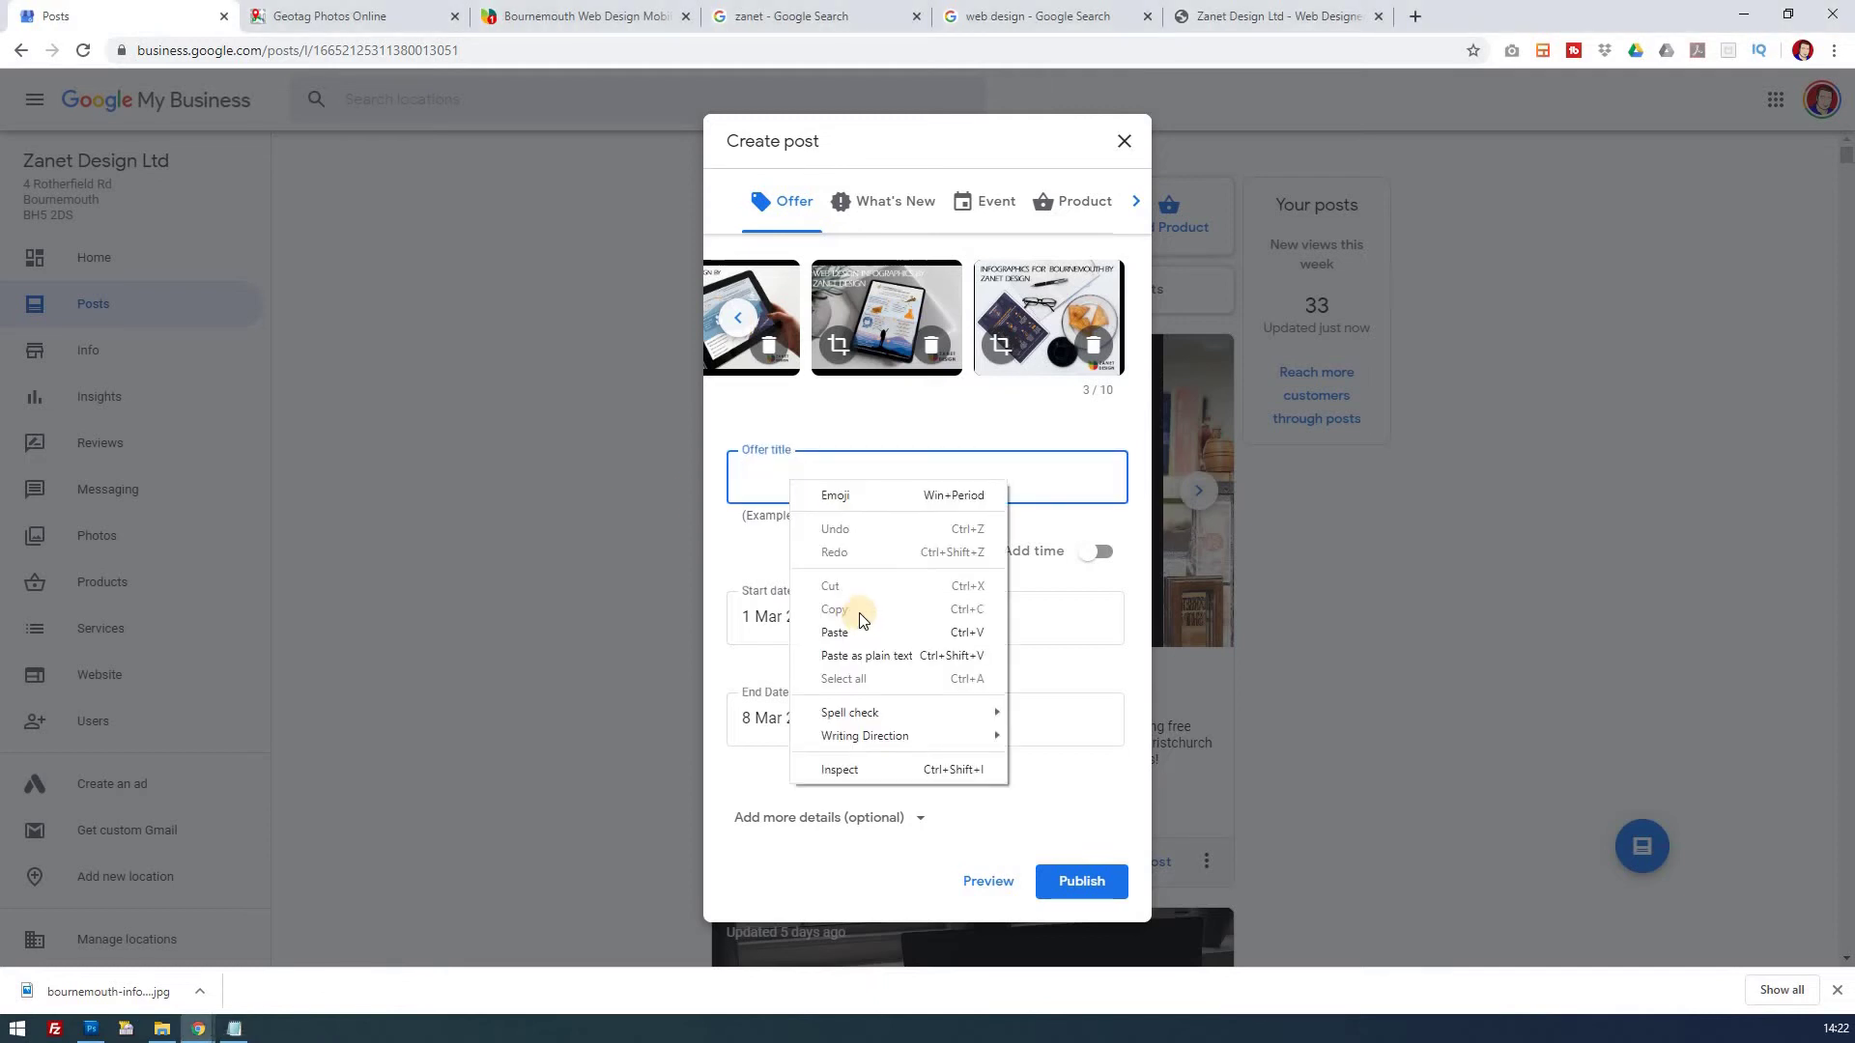
click(766, 509)
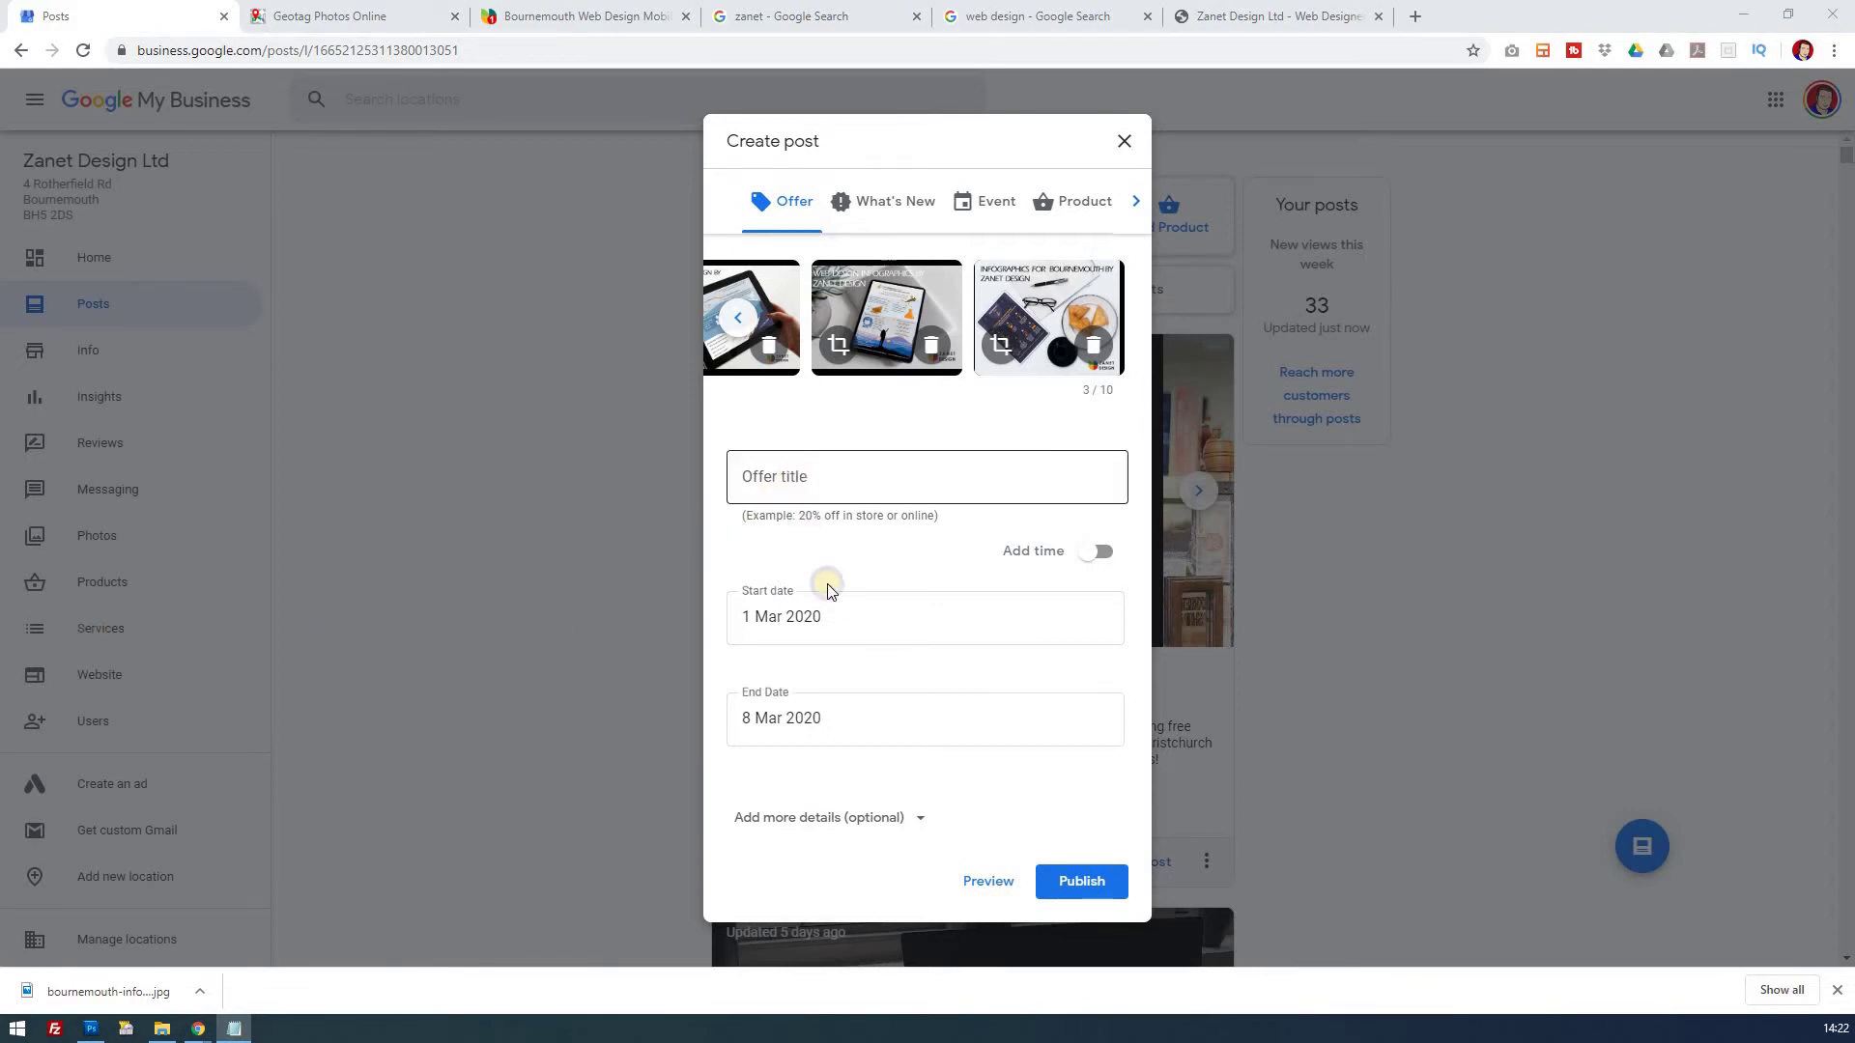
right_click(793, 480)
click(855, 632)
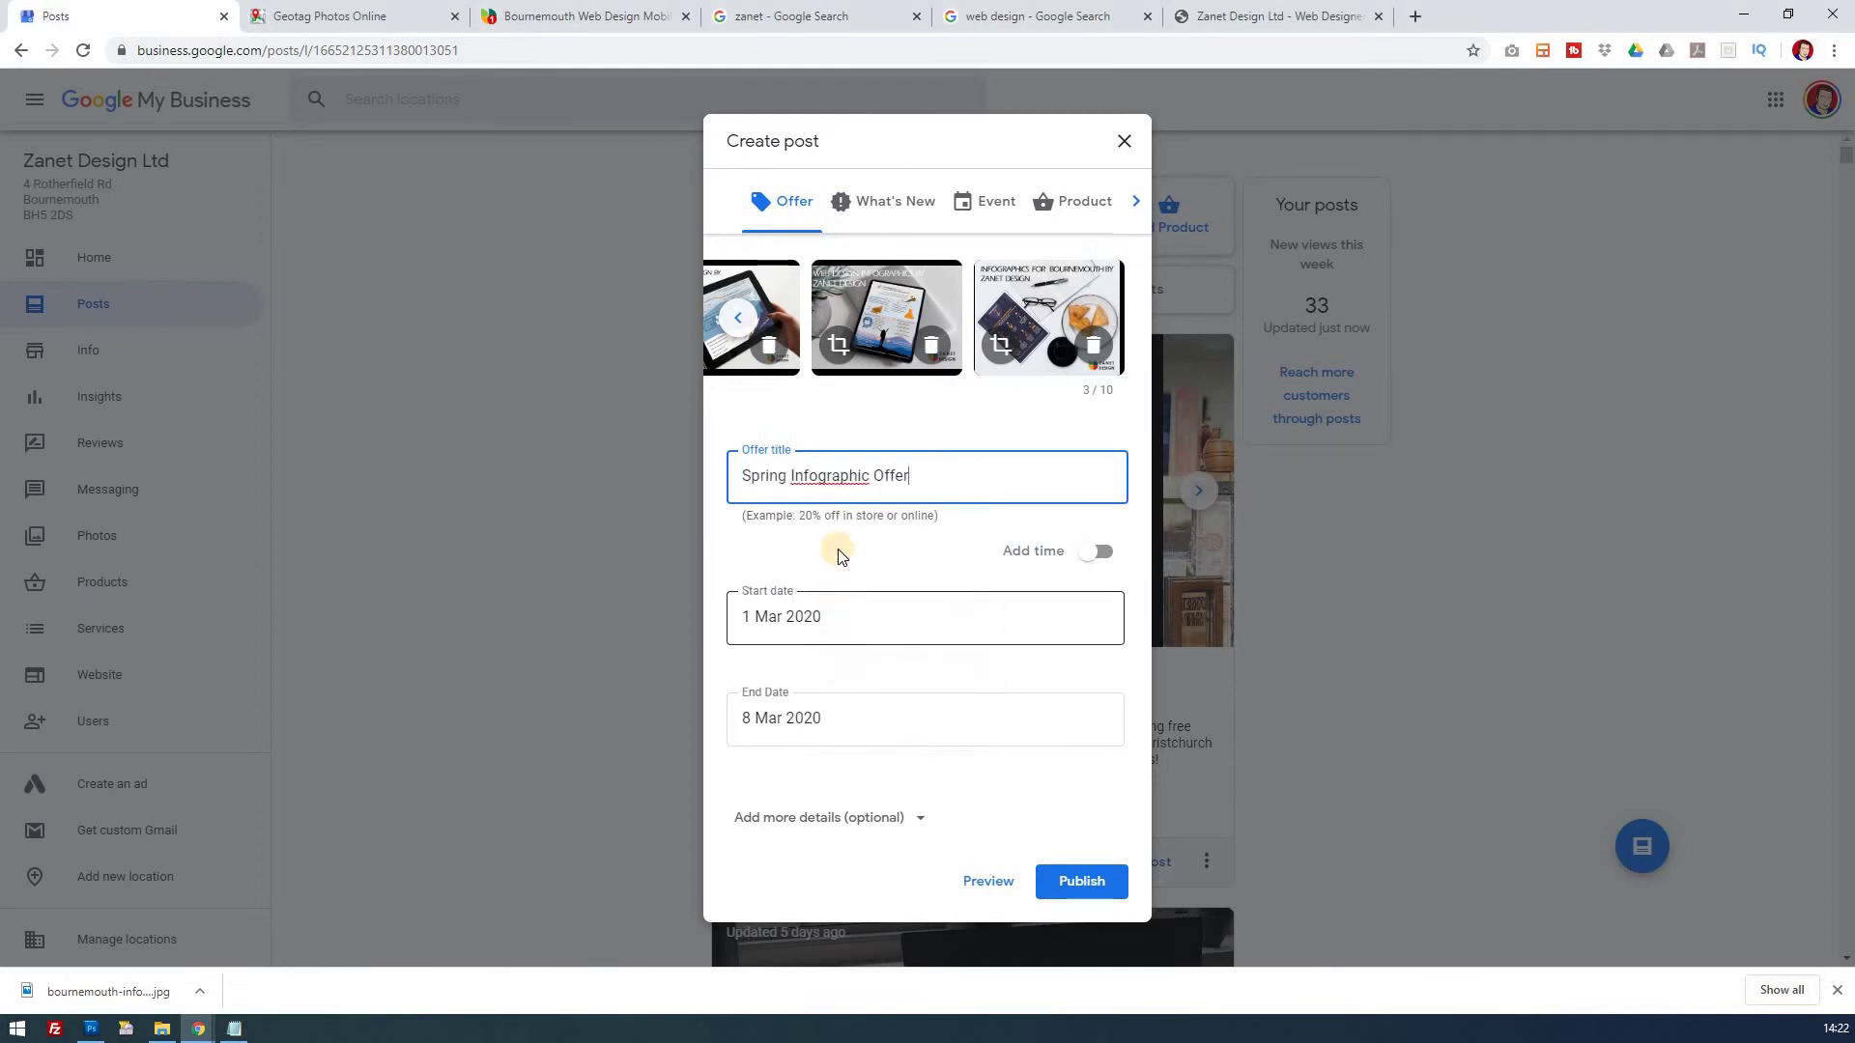
Step: Insert the word "FREE" before "Infographic" in the offer title, keeping the existing spelling
right_click(851, 480)
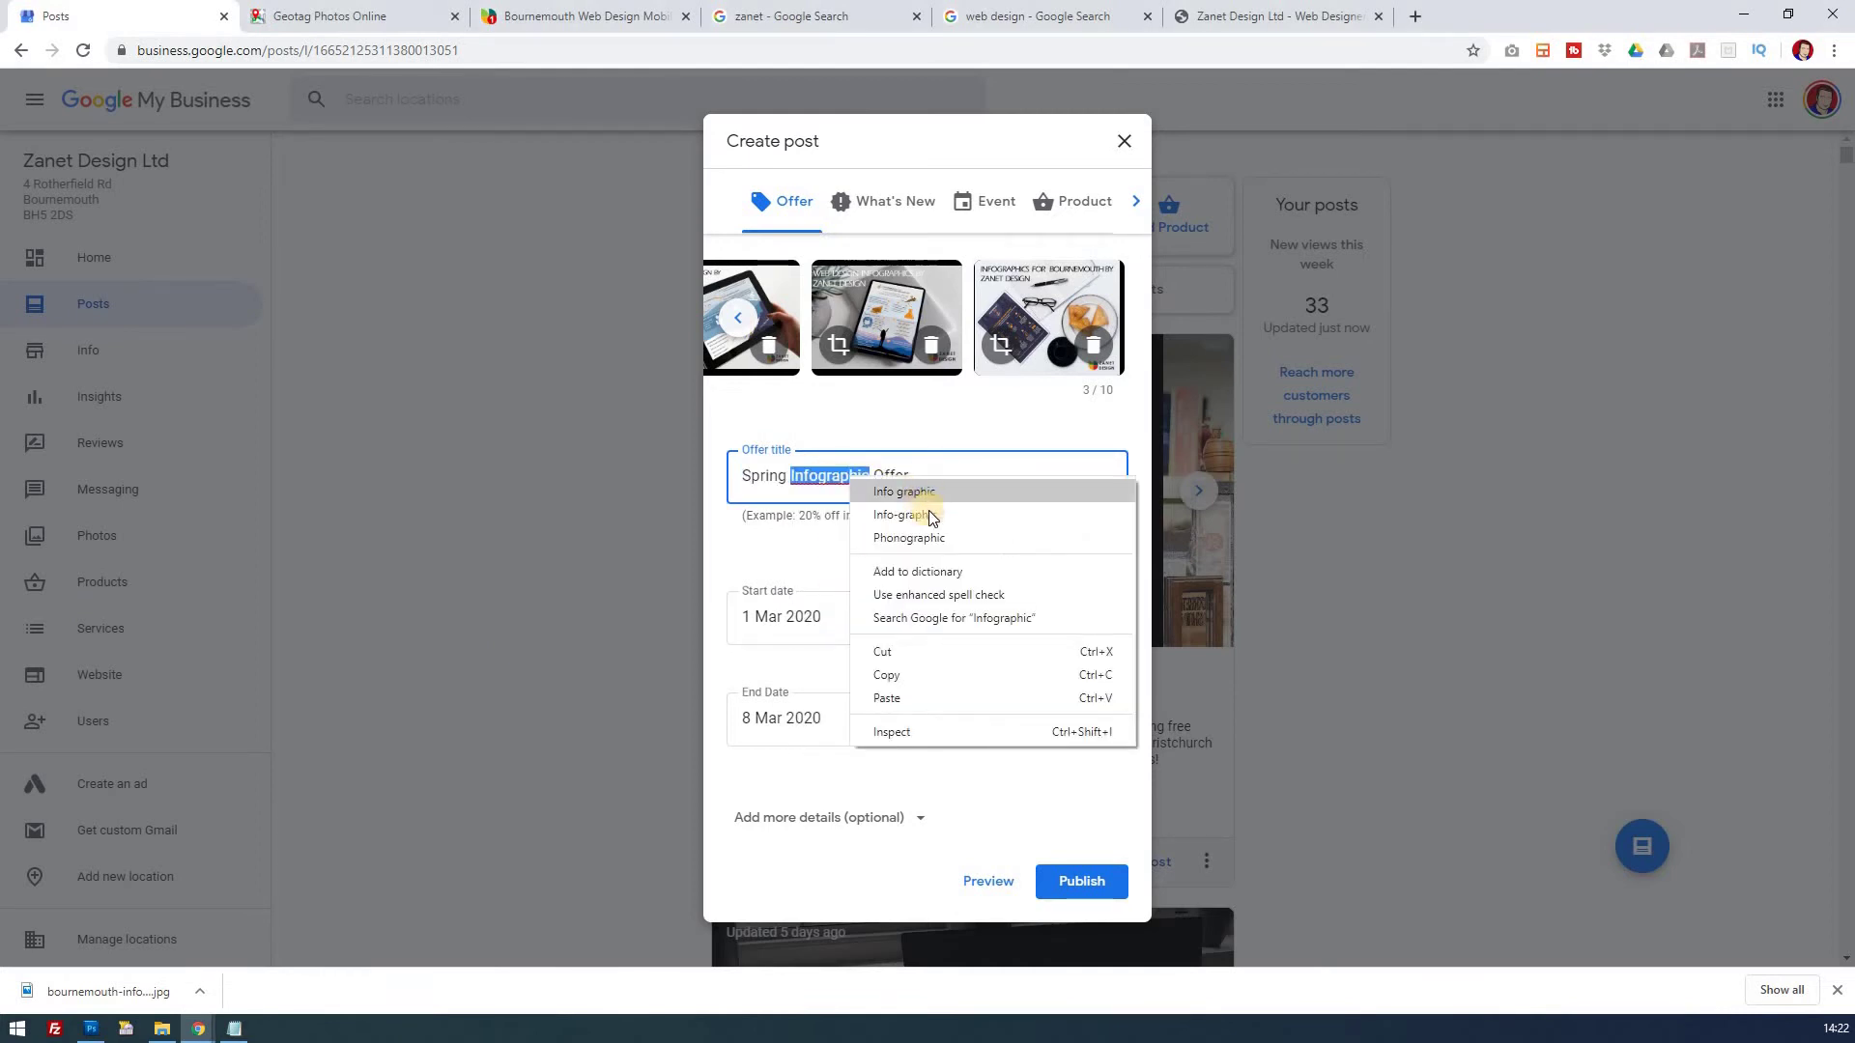
click(908, 479)
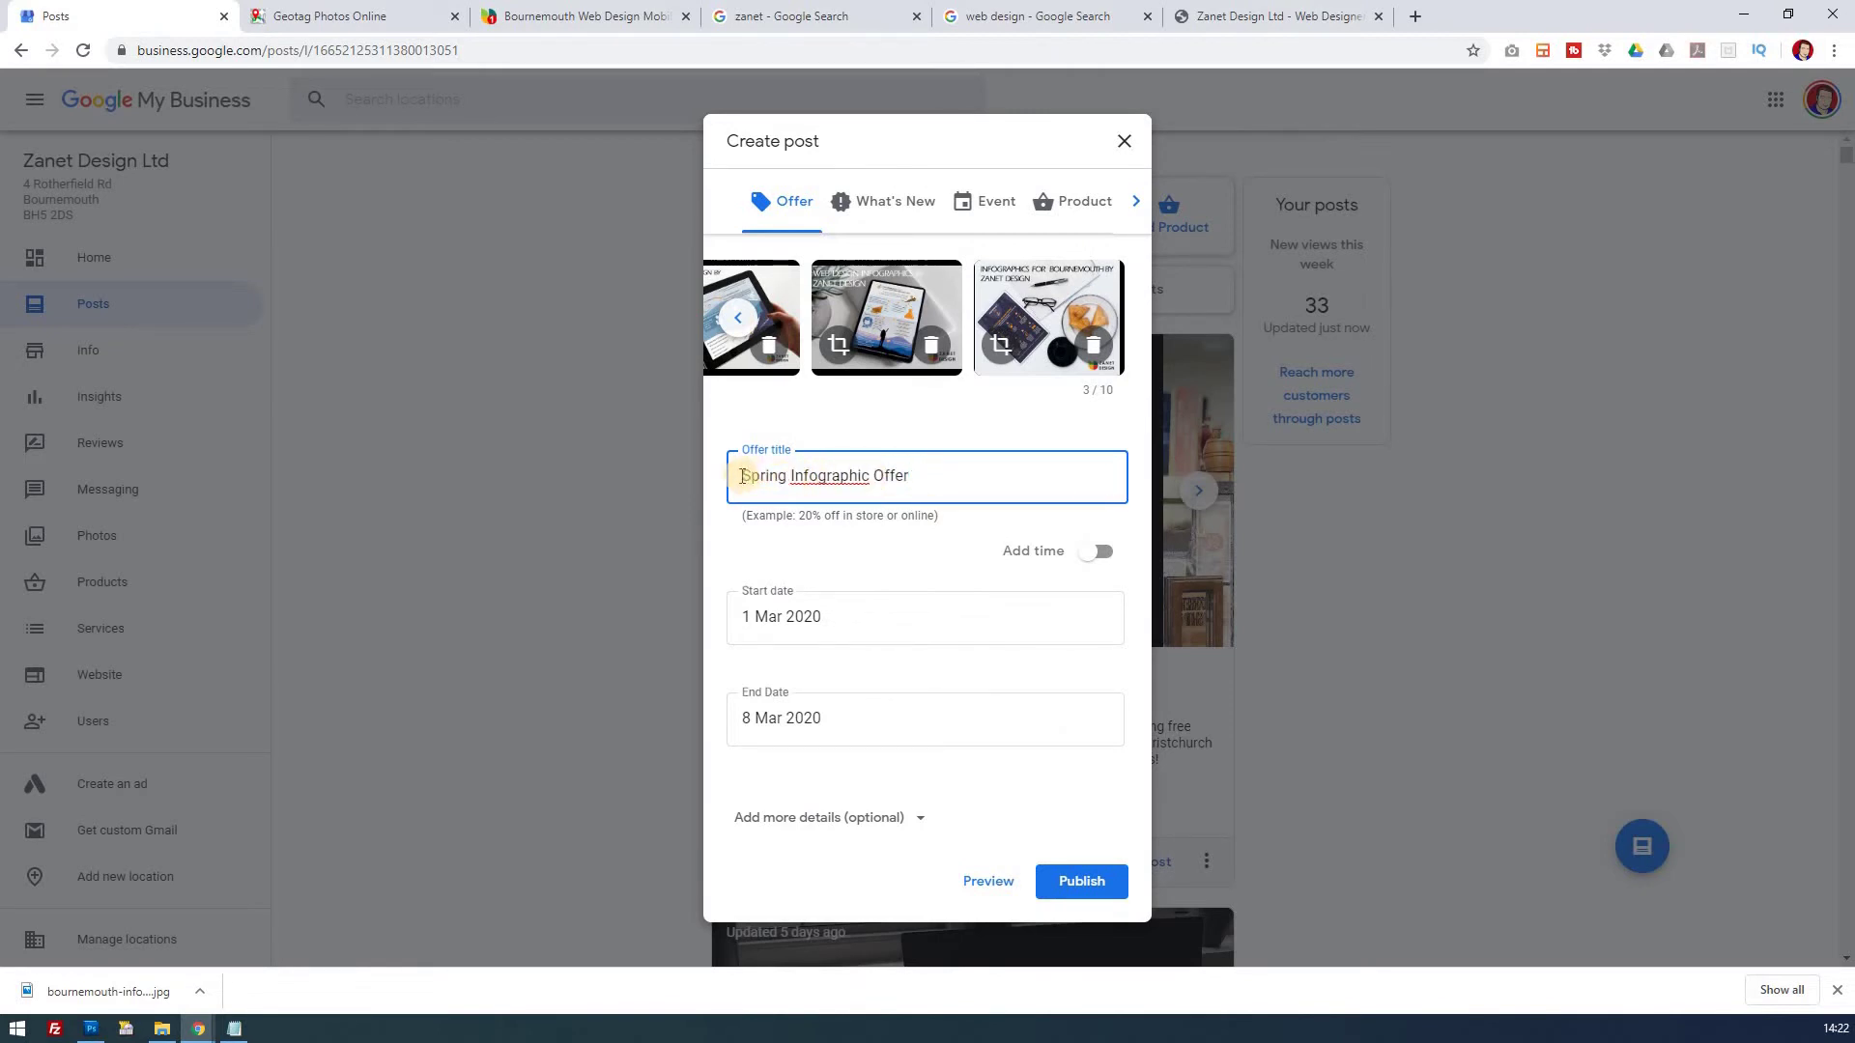
click(789, 476)
text(FREE)
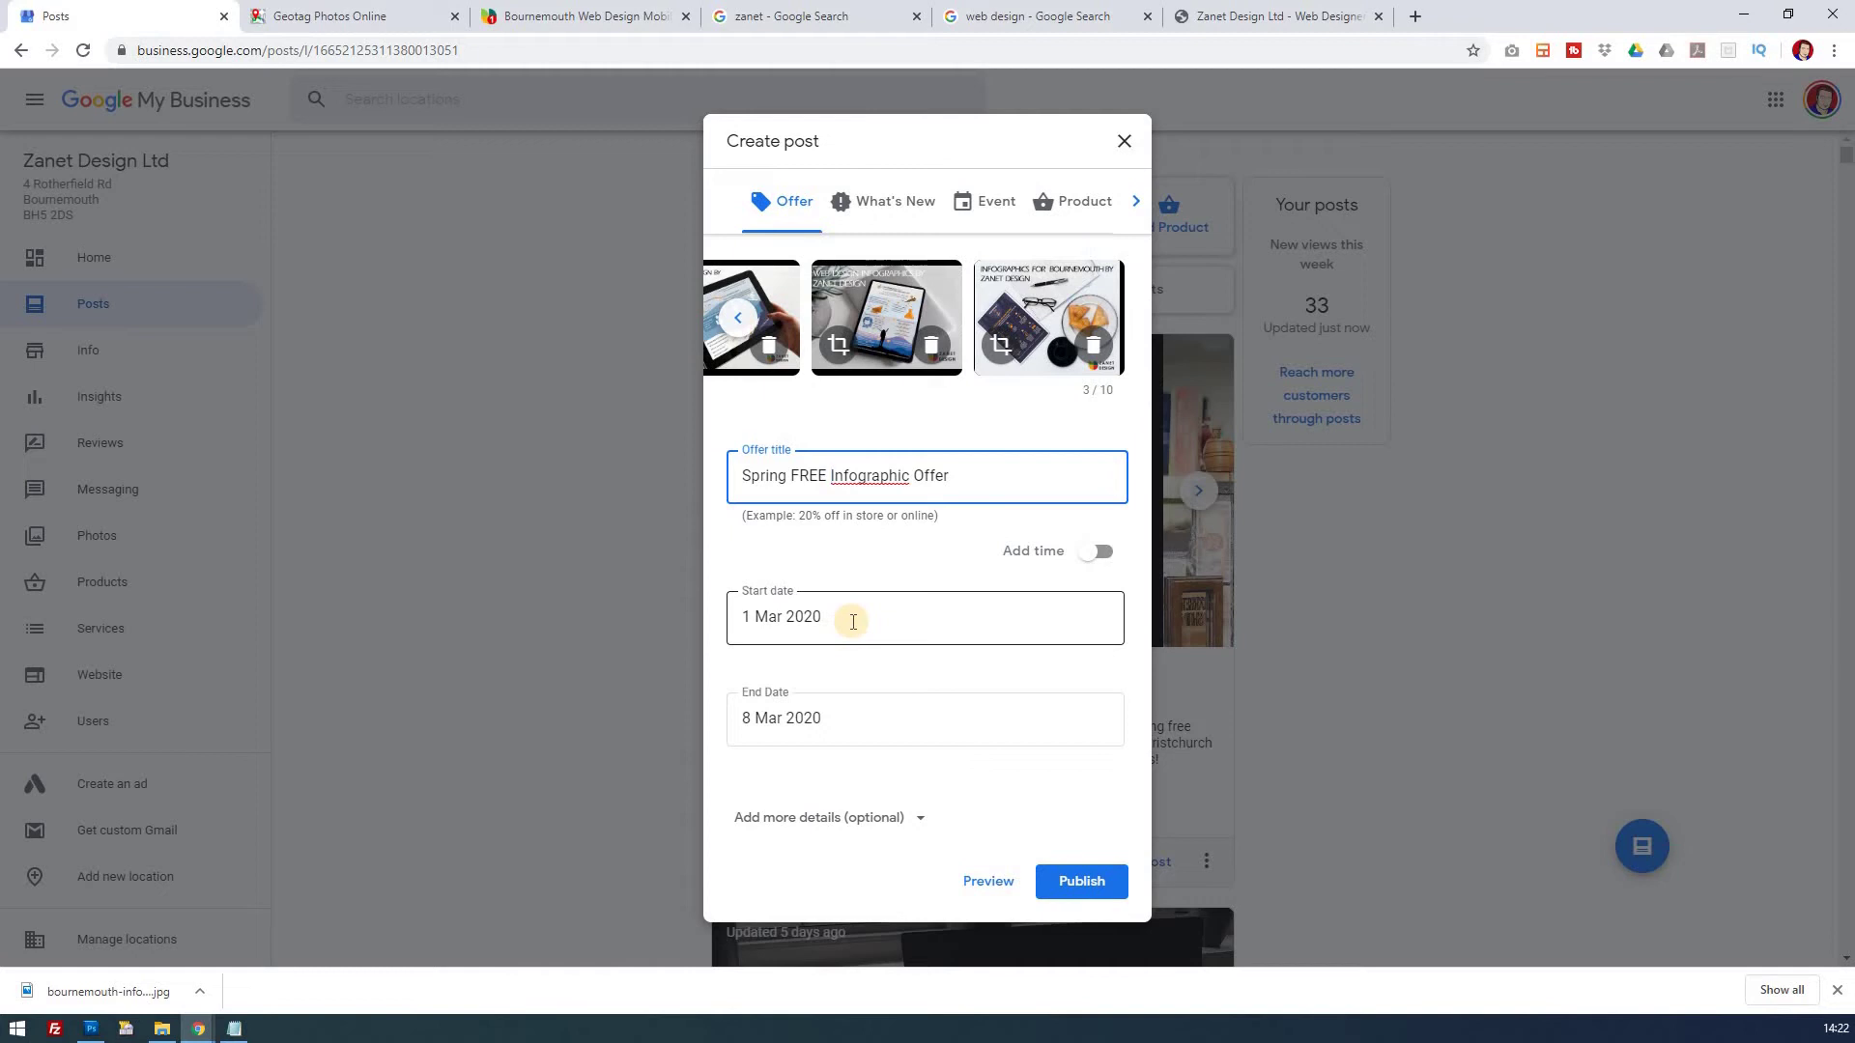
click(1100, 553)
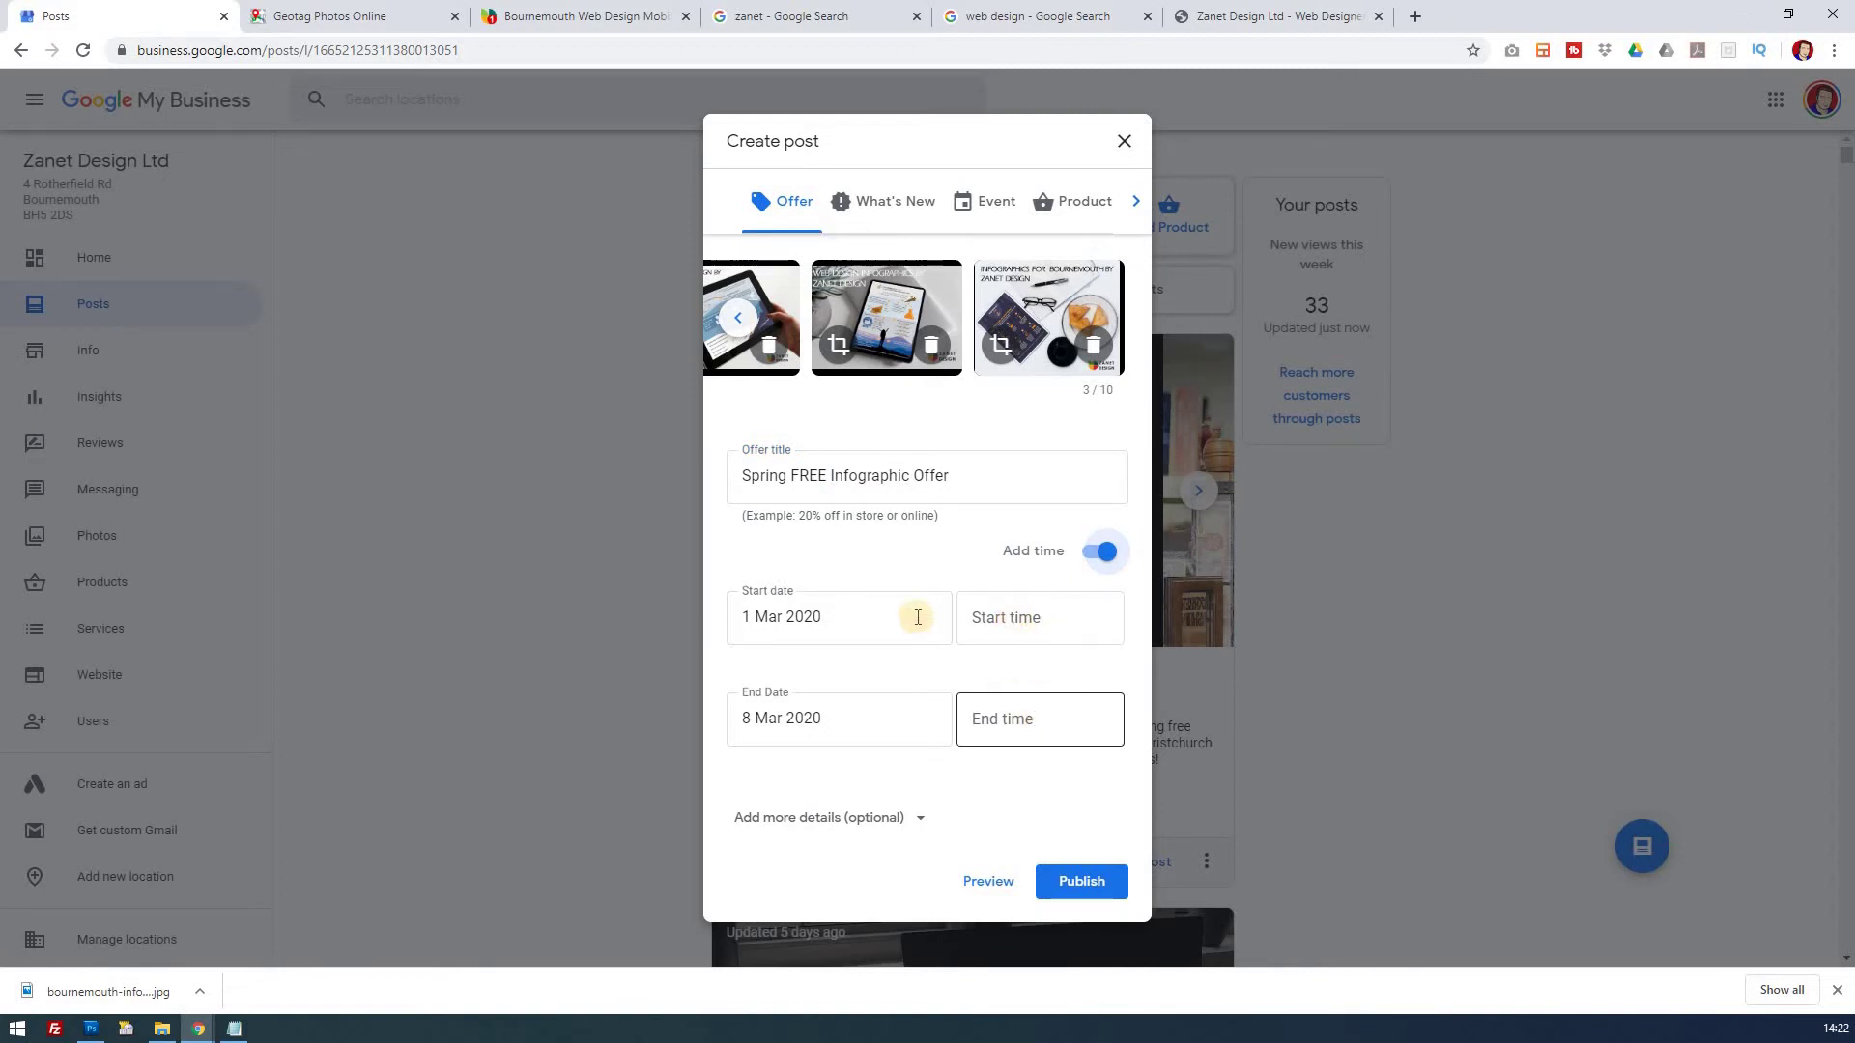
click(1092, 560)
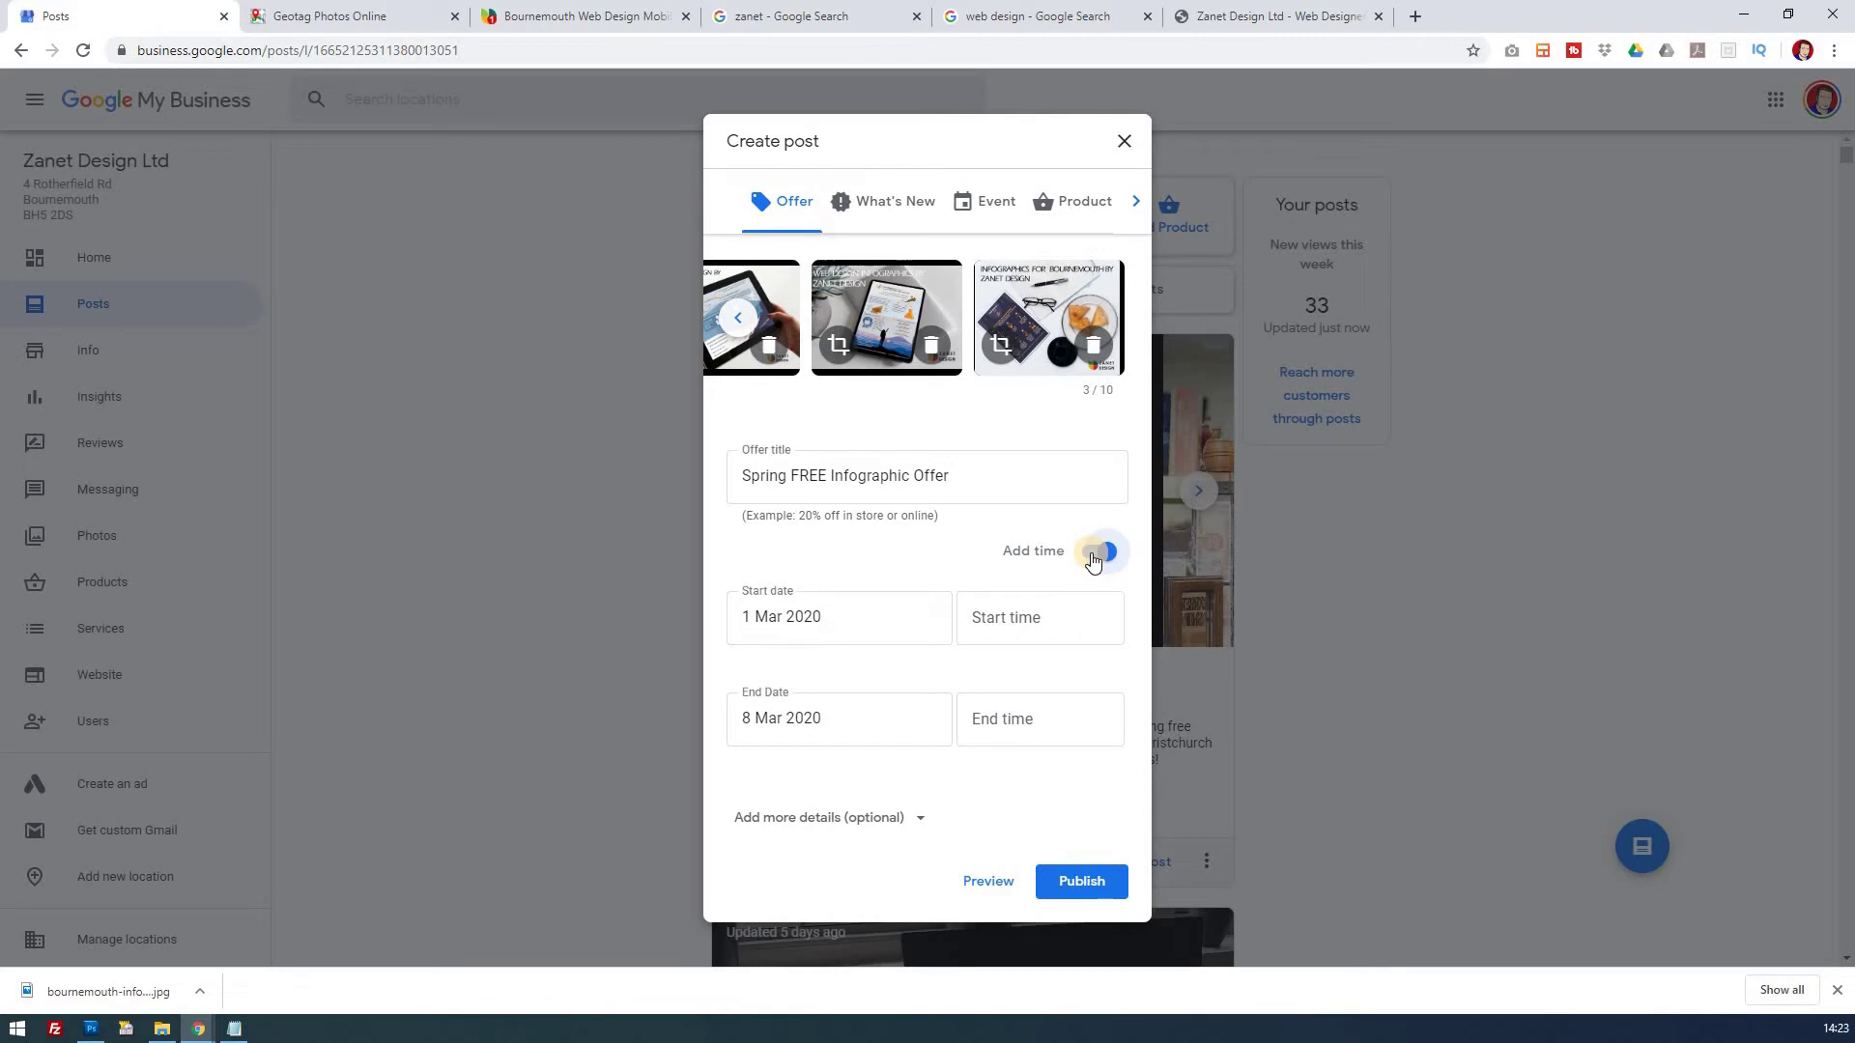
click(1092, 558)
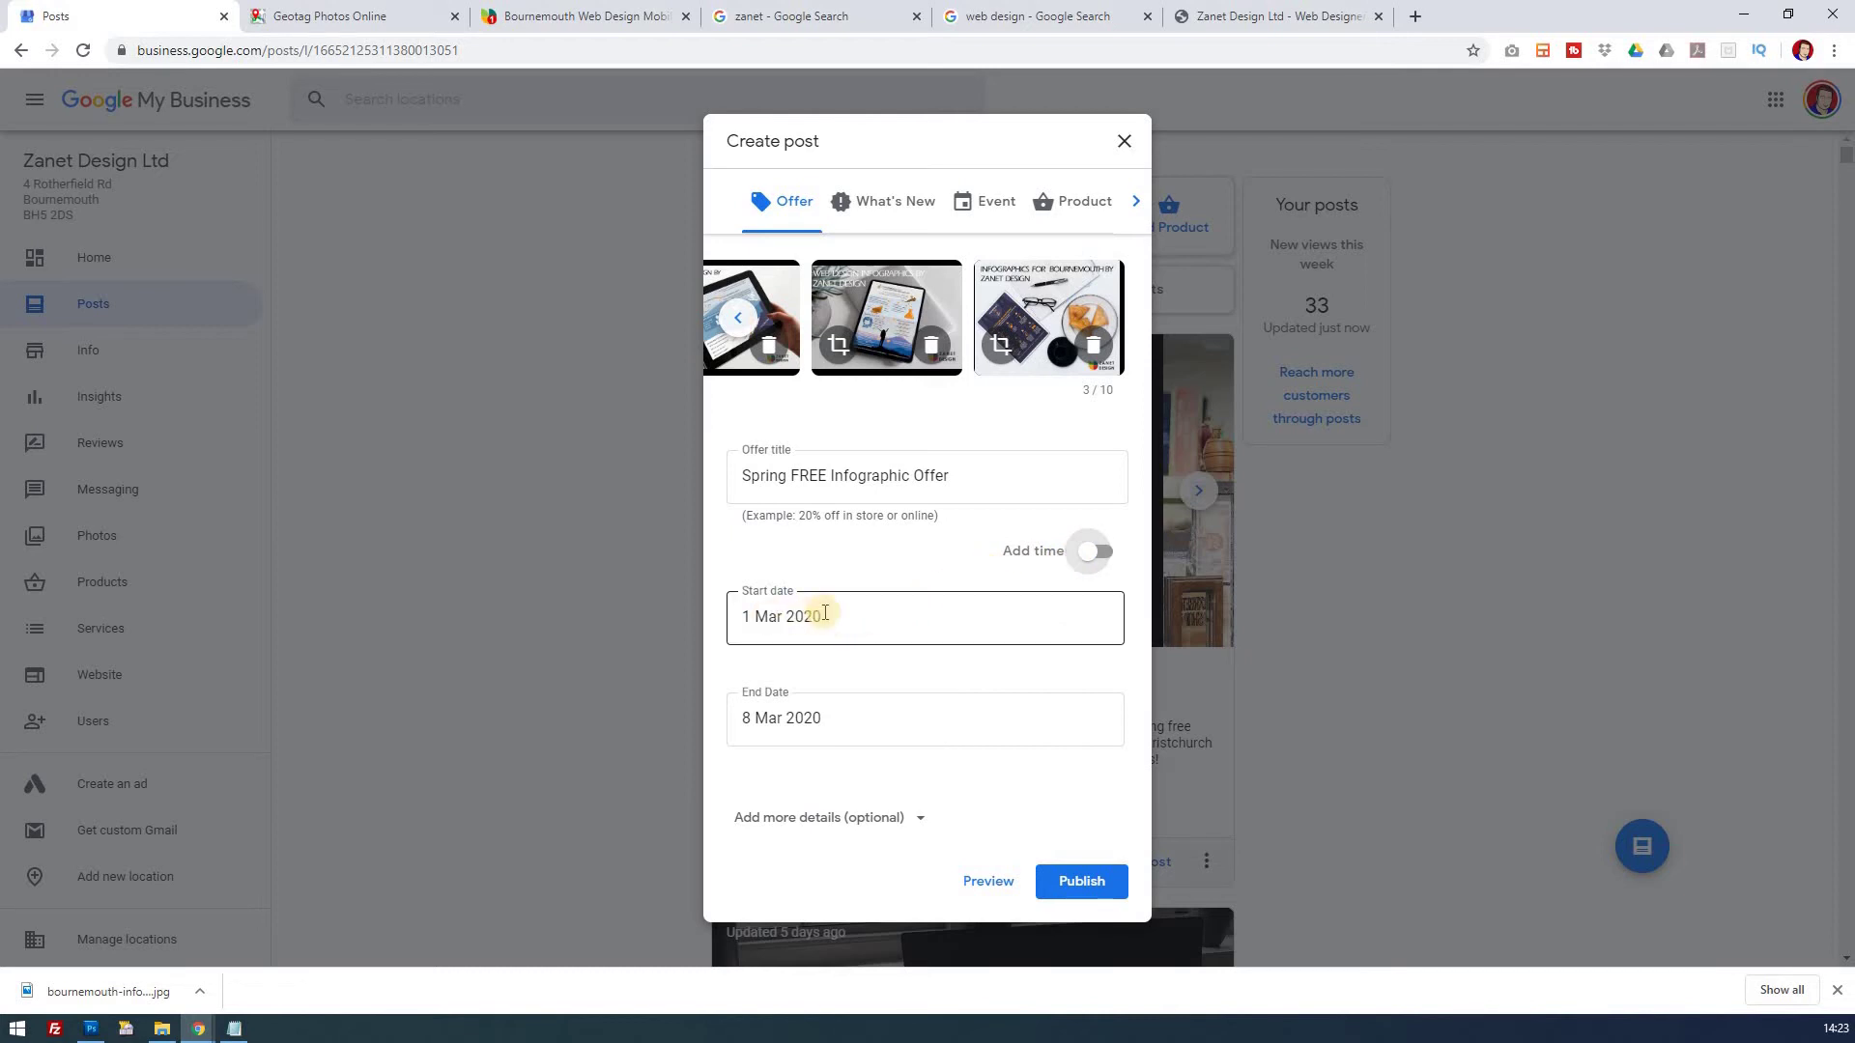
Step: Set the offer's end date to 30 April 2020
click(827, 717)
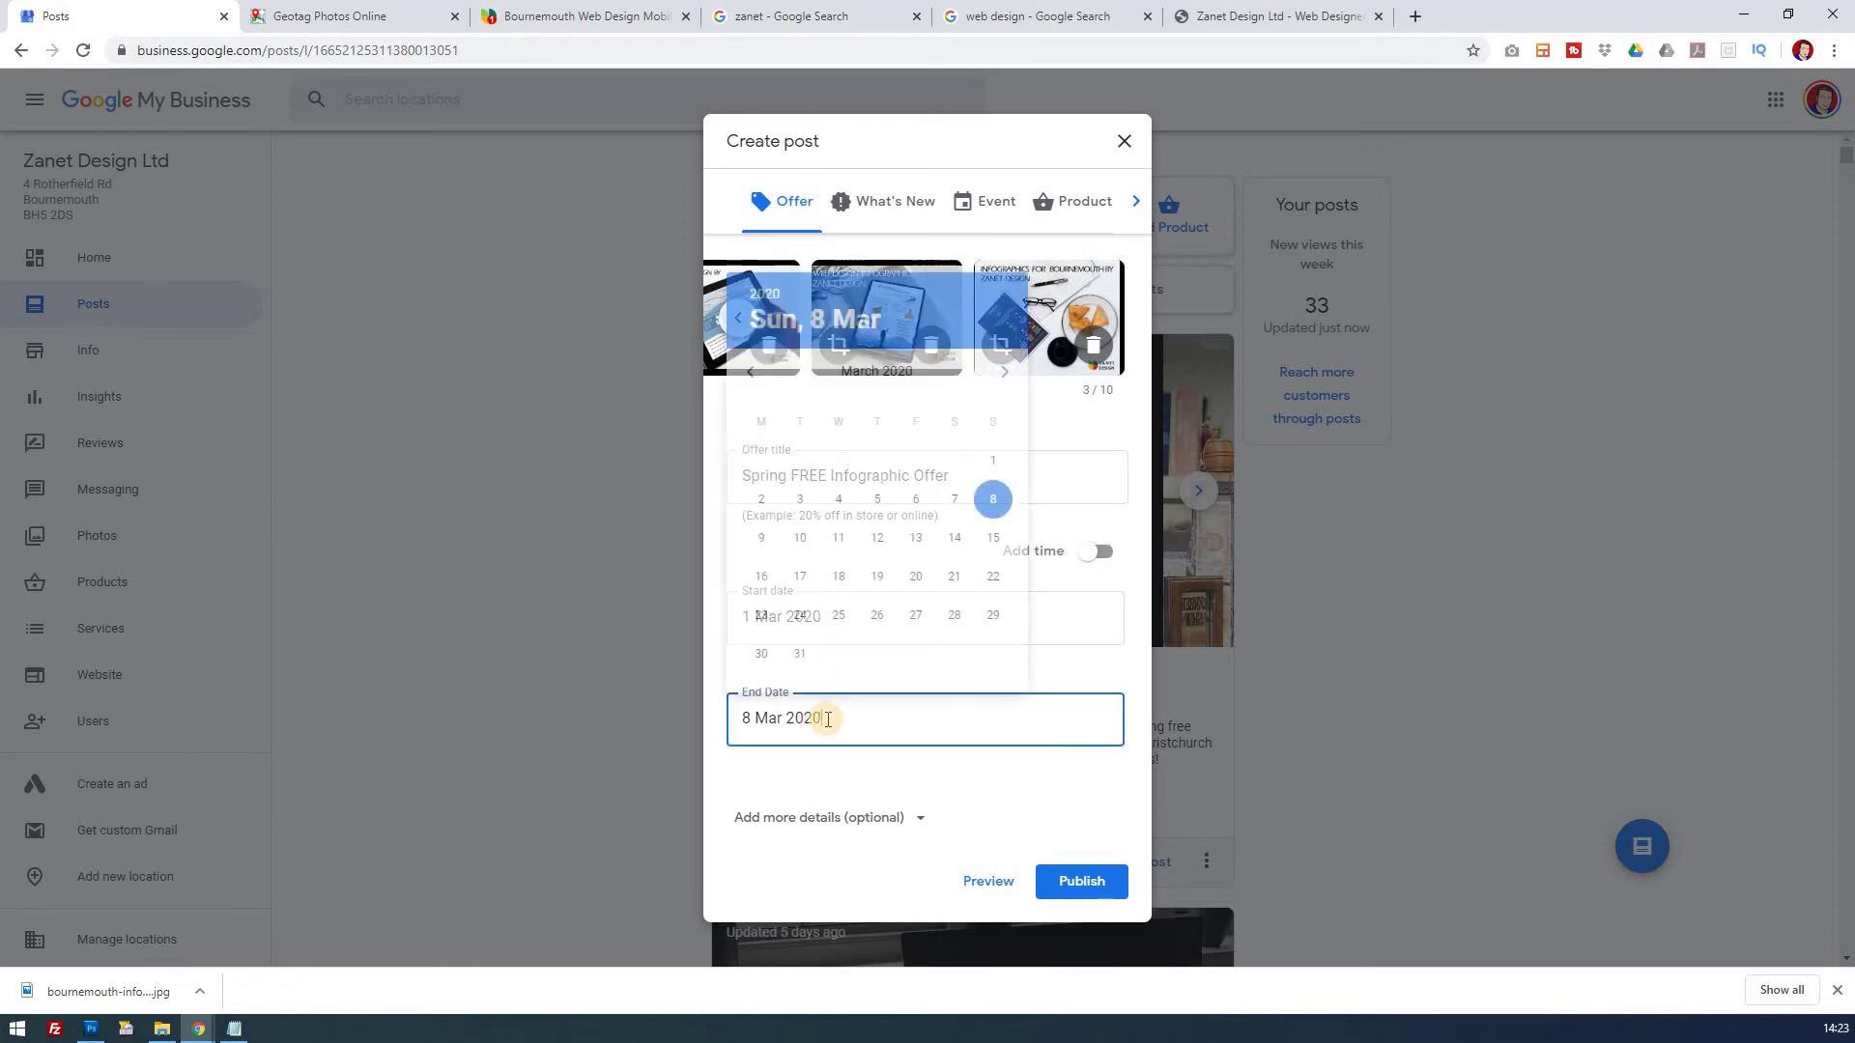
click(1005, 372)
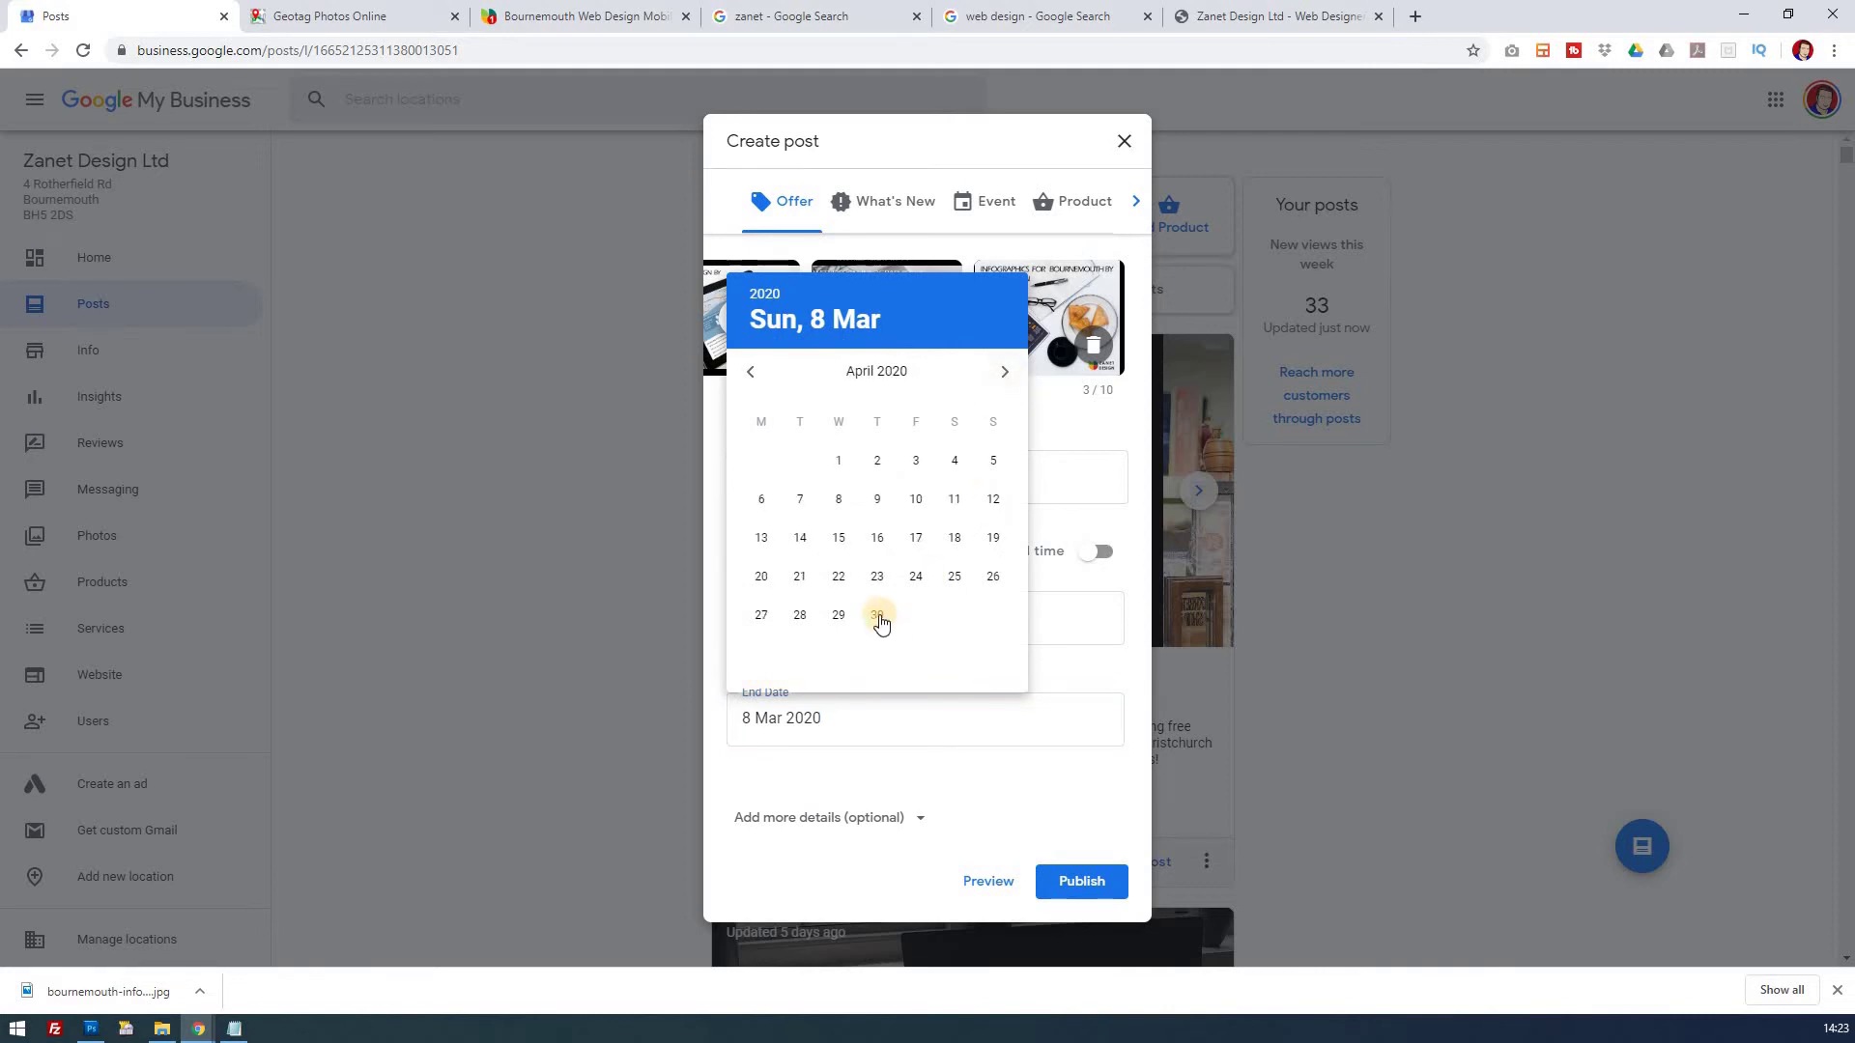
click(877, 616)
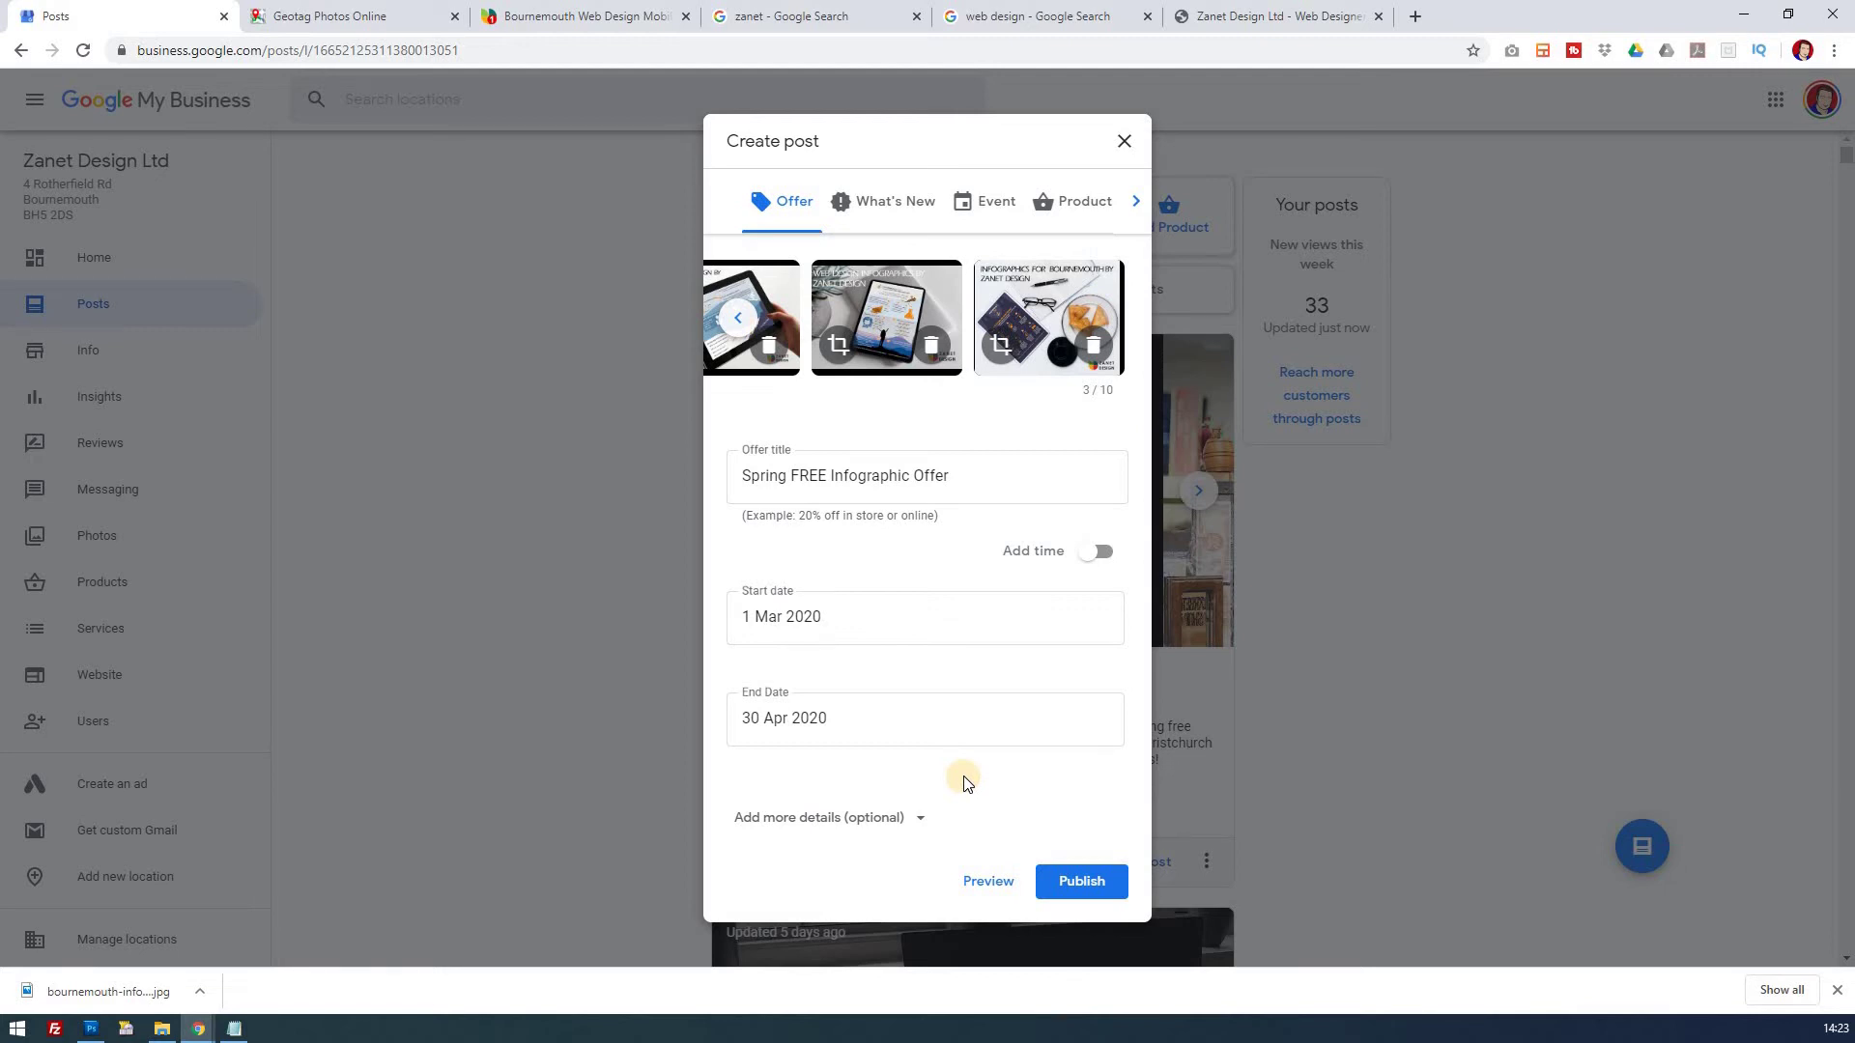
Step: Fill the optional offer details with the prepared "Bournemouth Web Designer Infographics" text, including the free £140 A4 infographic offer, and enlarge the text box
click(919, 817)
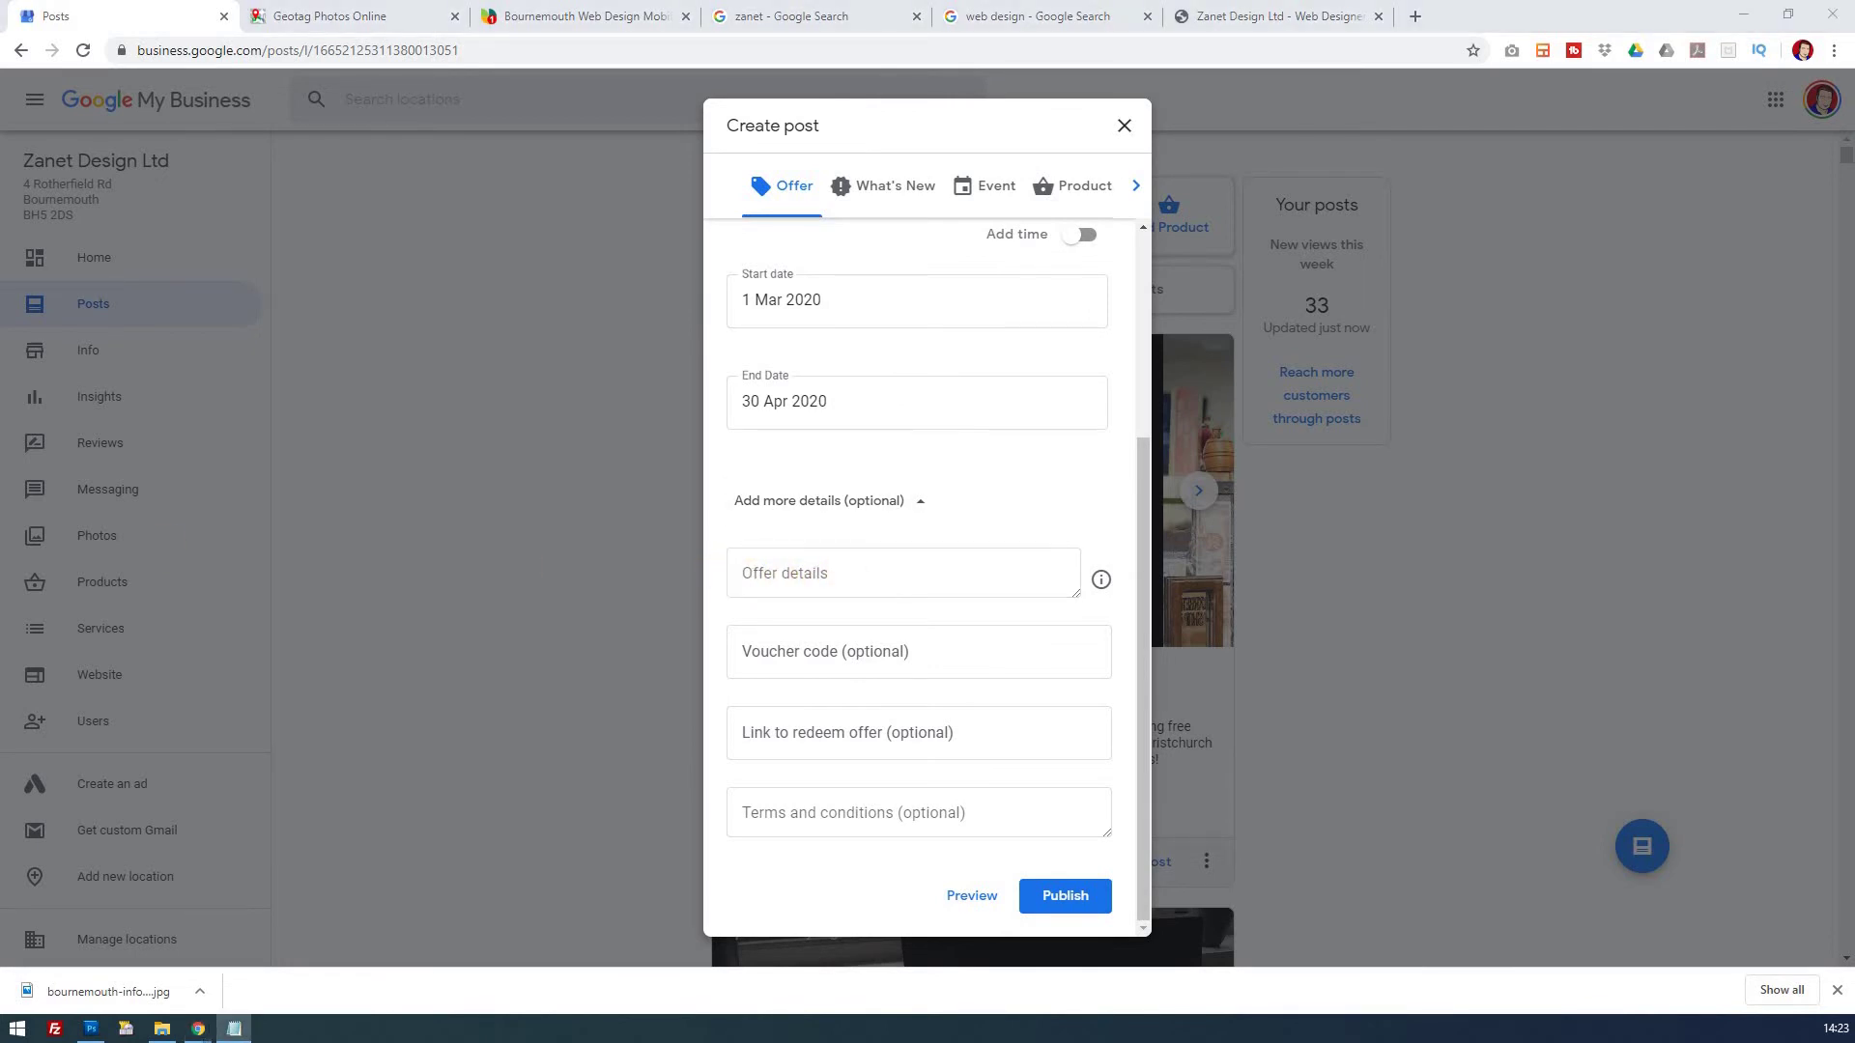
click(891, 574)
text(If you order a website design from Zanet Design Ltd and the pricing is over £750, I wil provide a free £140 A4 infographic which you can use in your web design and print in high definition PDF and JPEG.)
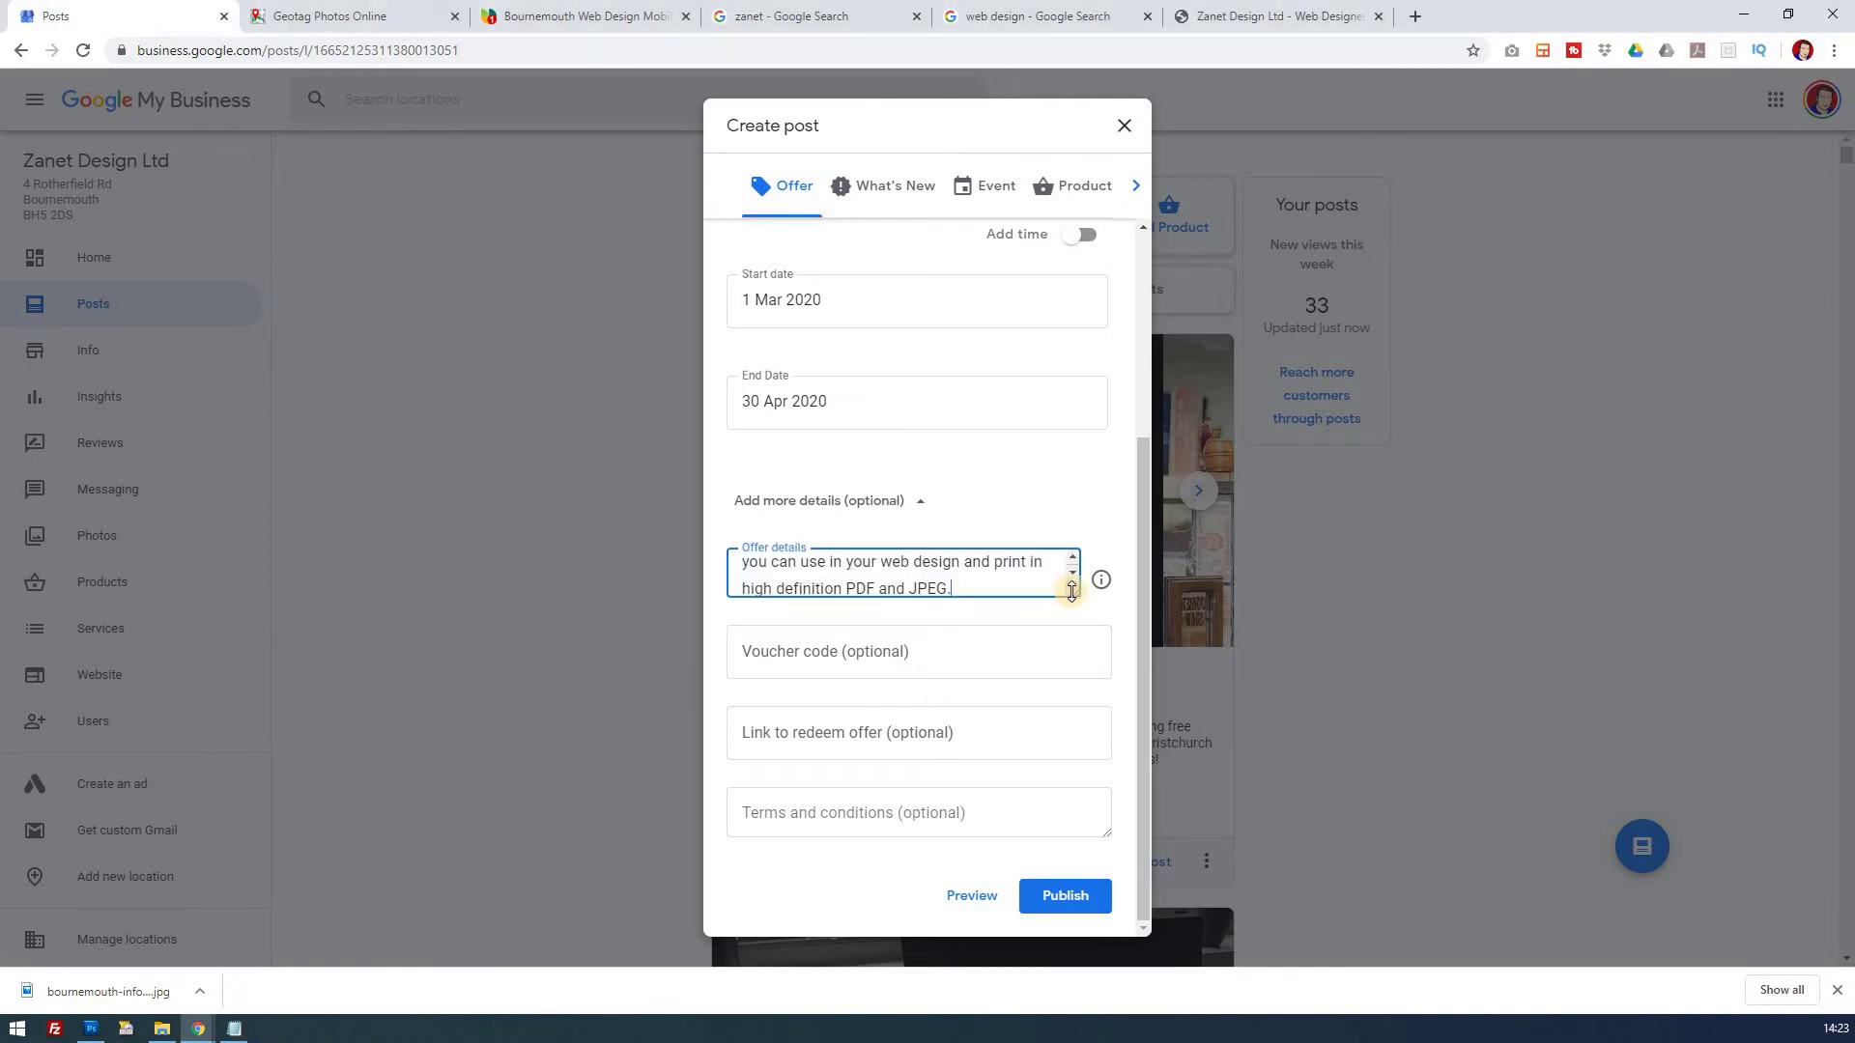
drag(1071, 831, 1005, 567)
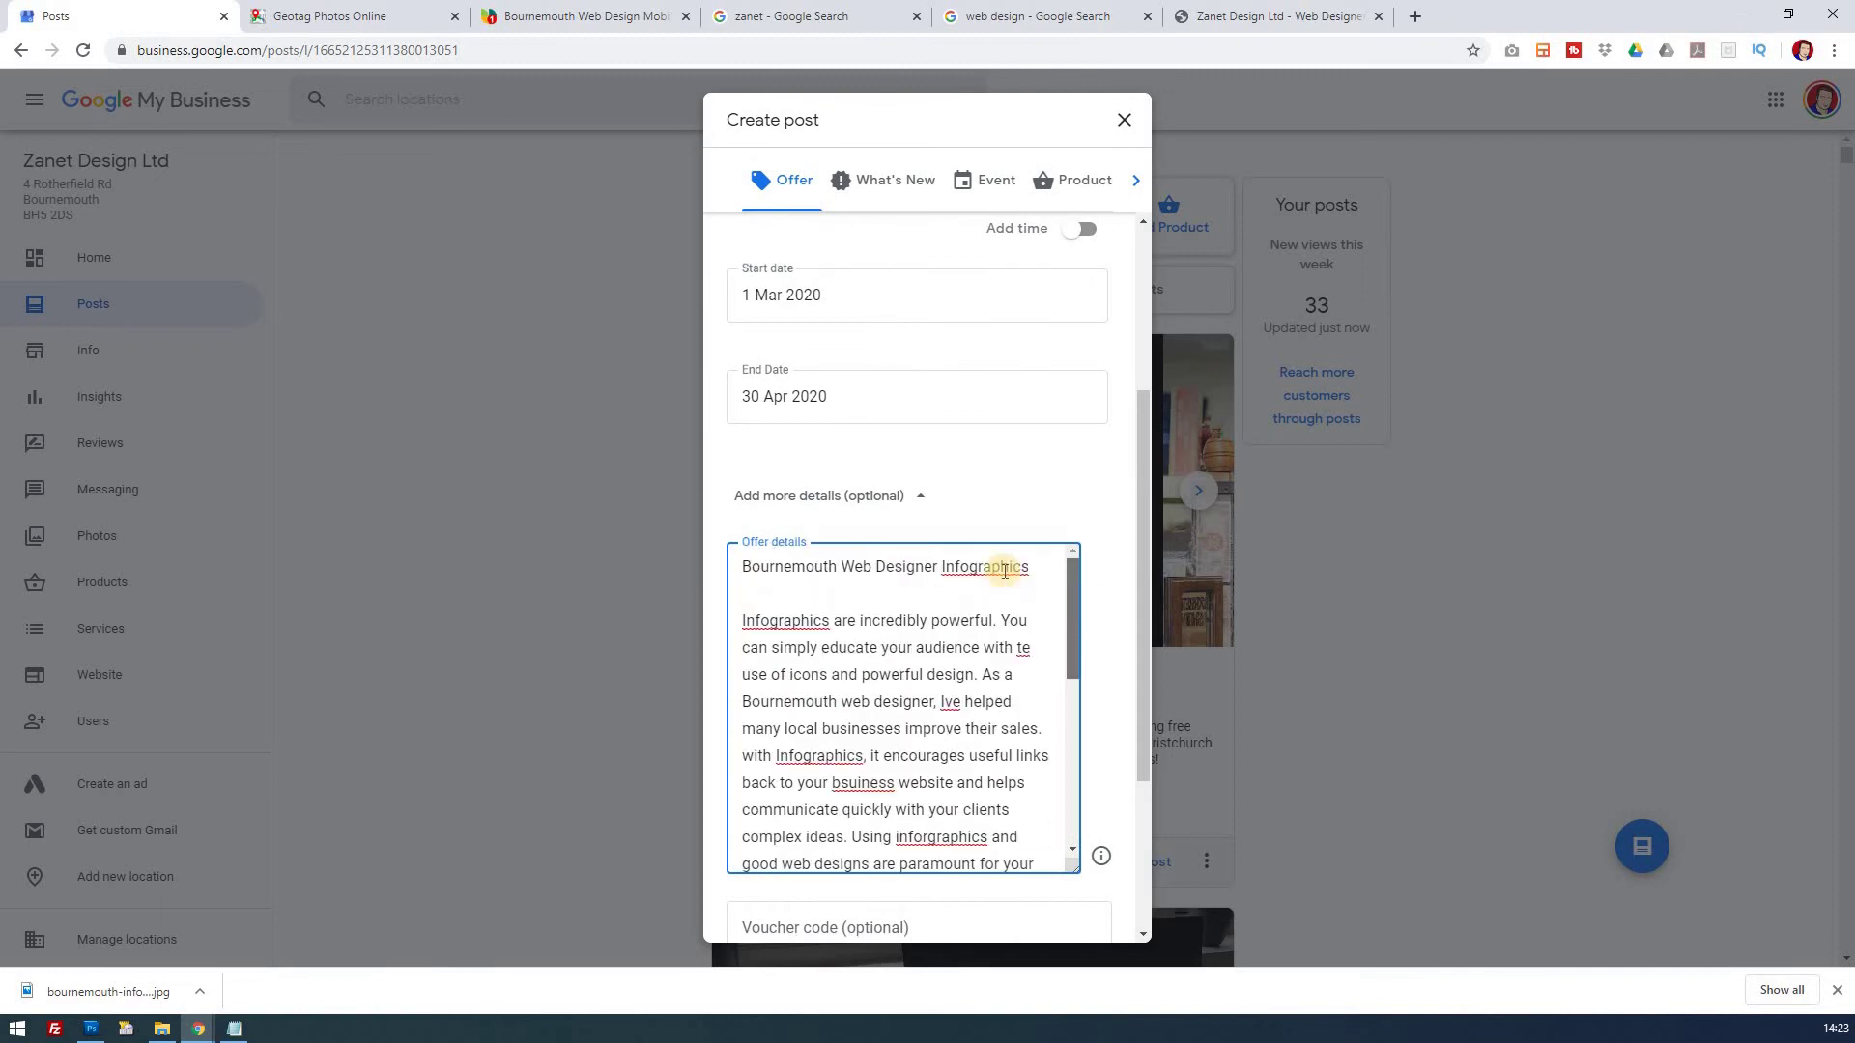
Step: Correct "Ive" to "I've" and "te" to "the" in the first paragraph of the offer details
click(946, 704)
text('ve )
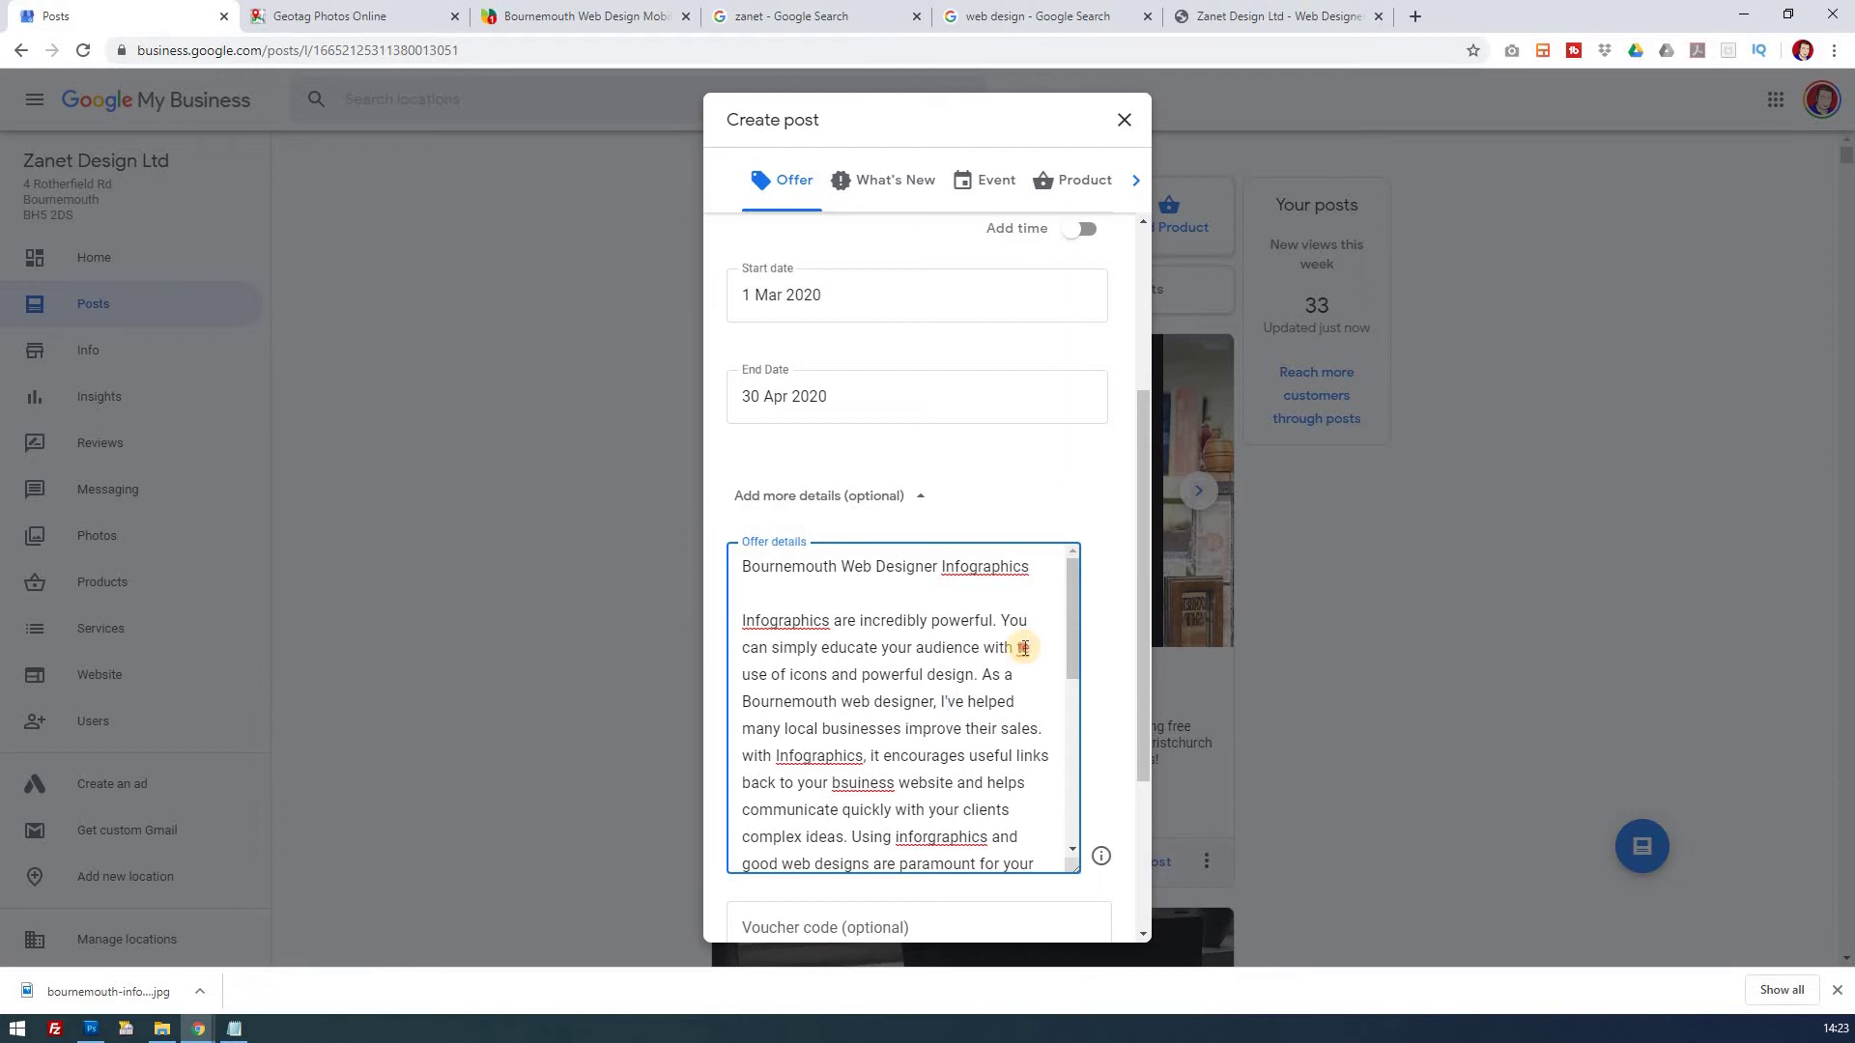
text(h)
Step: Correct "bsuiness" to "business" and "inforgraphics" to "infographics" in the first paragraph of the offer details
scroll(869, 743, down, 1)
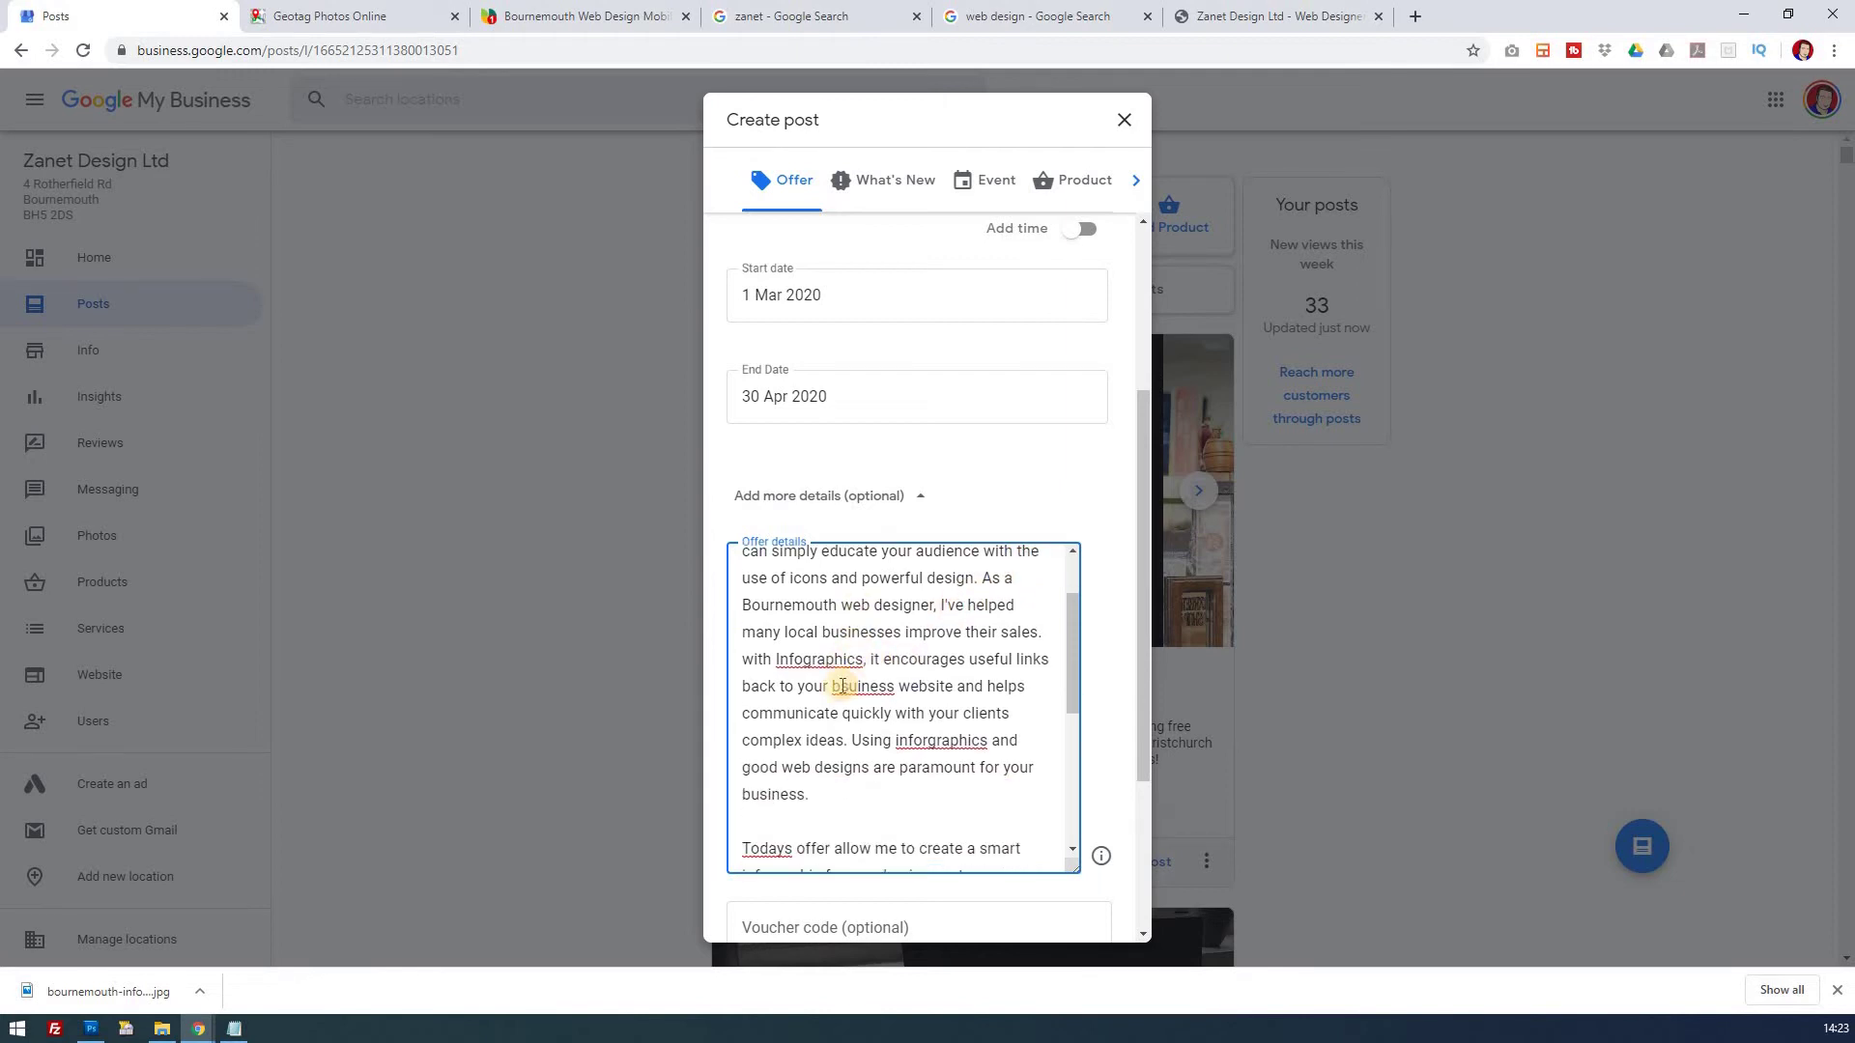
click(846, 688)
key(BackSpace)
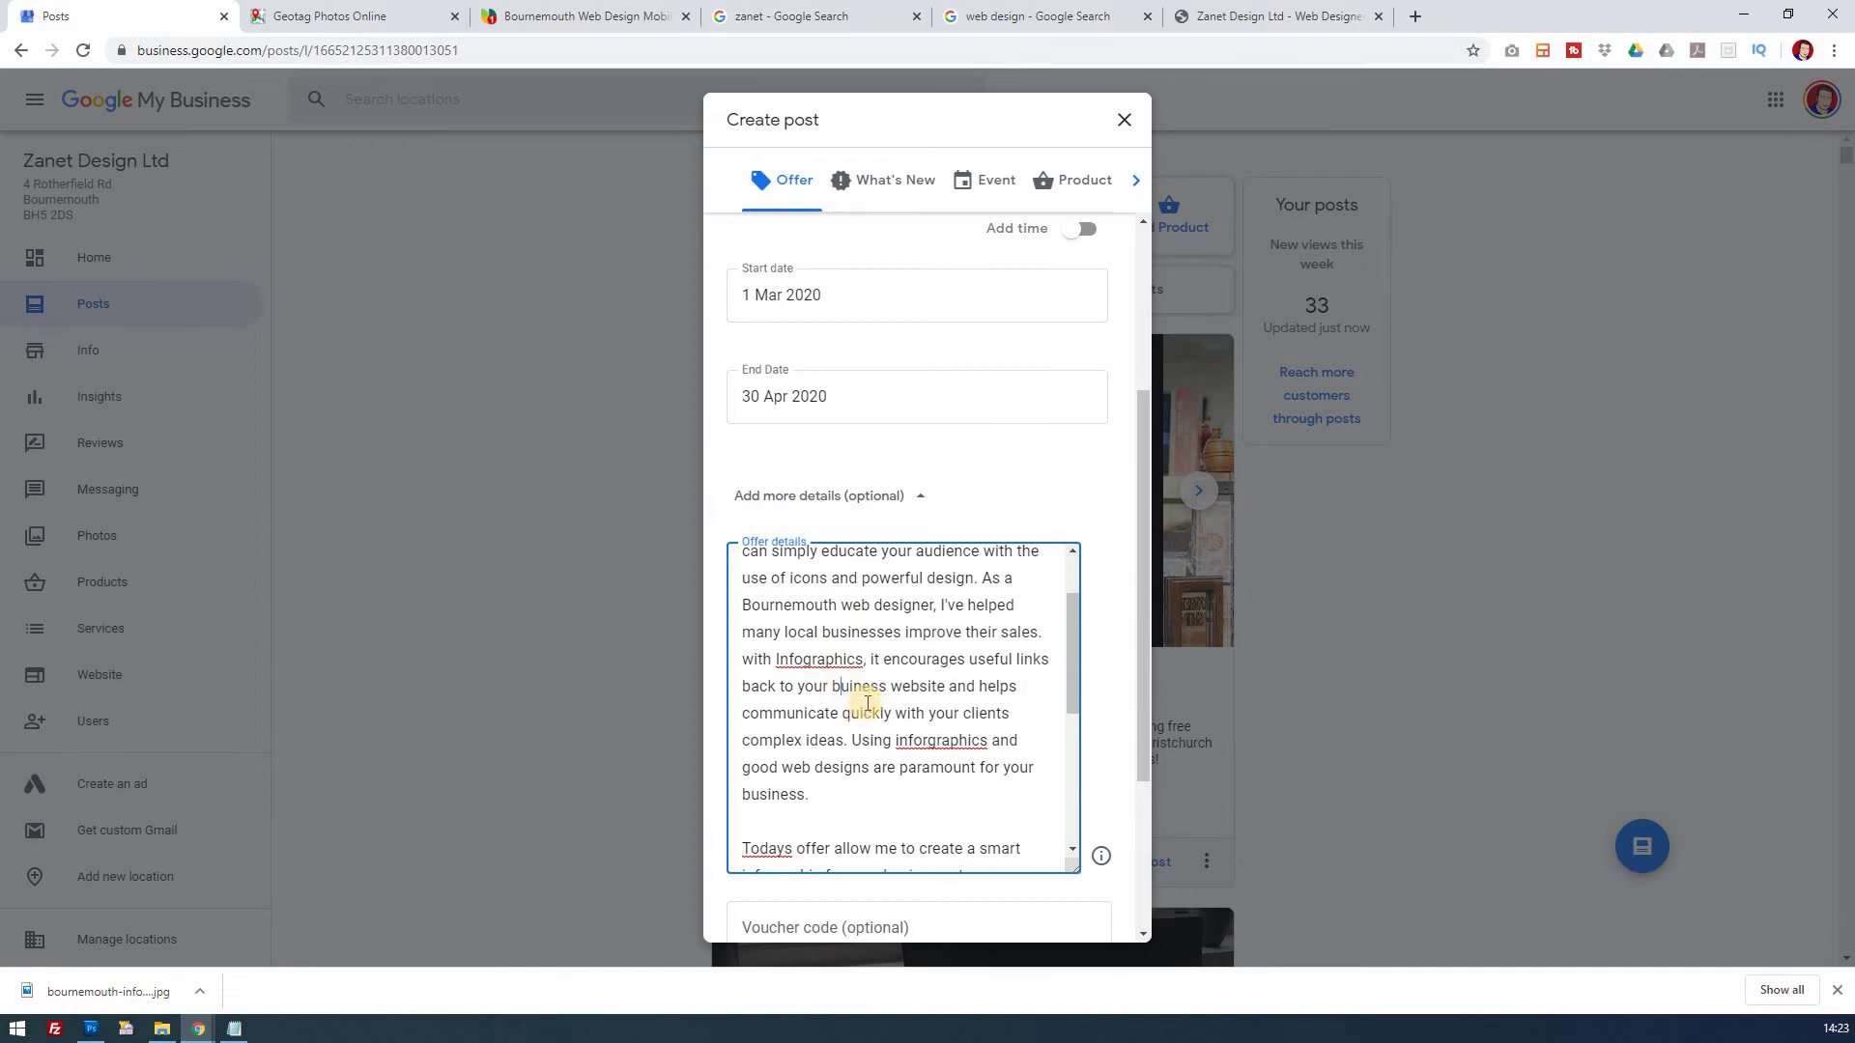
key(Right)
text(s)
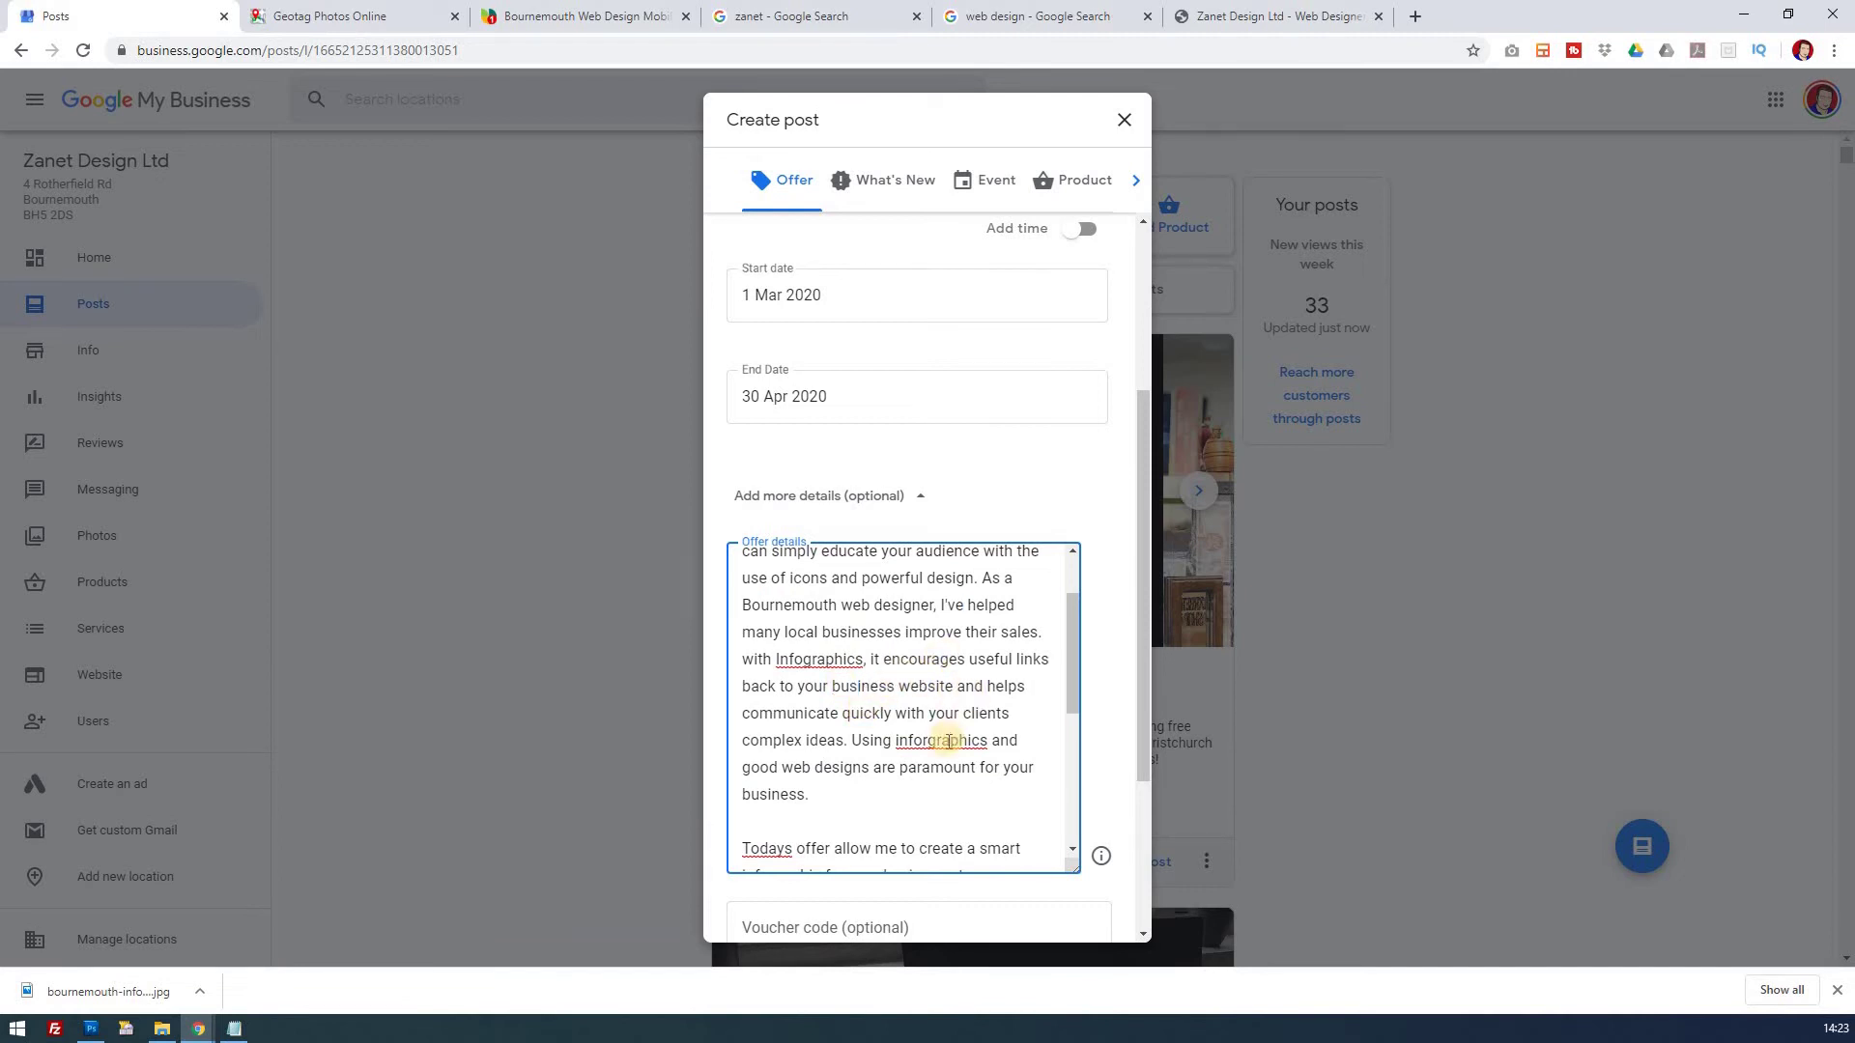
scroll(972, 758, down, 2)
scroll(951, 734, up, 2)
key(BackSpace)
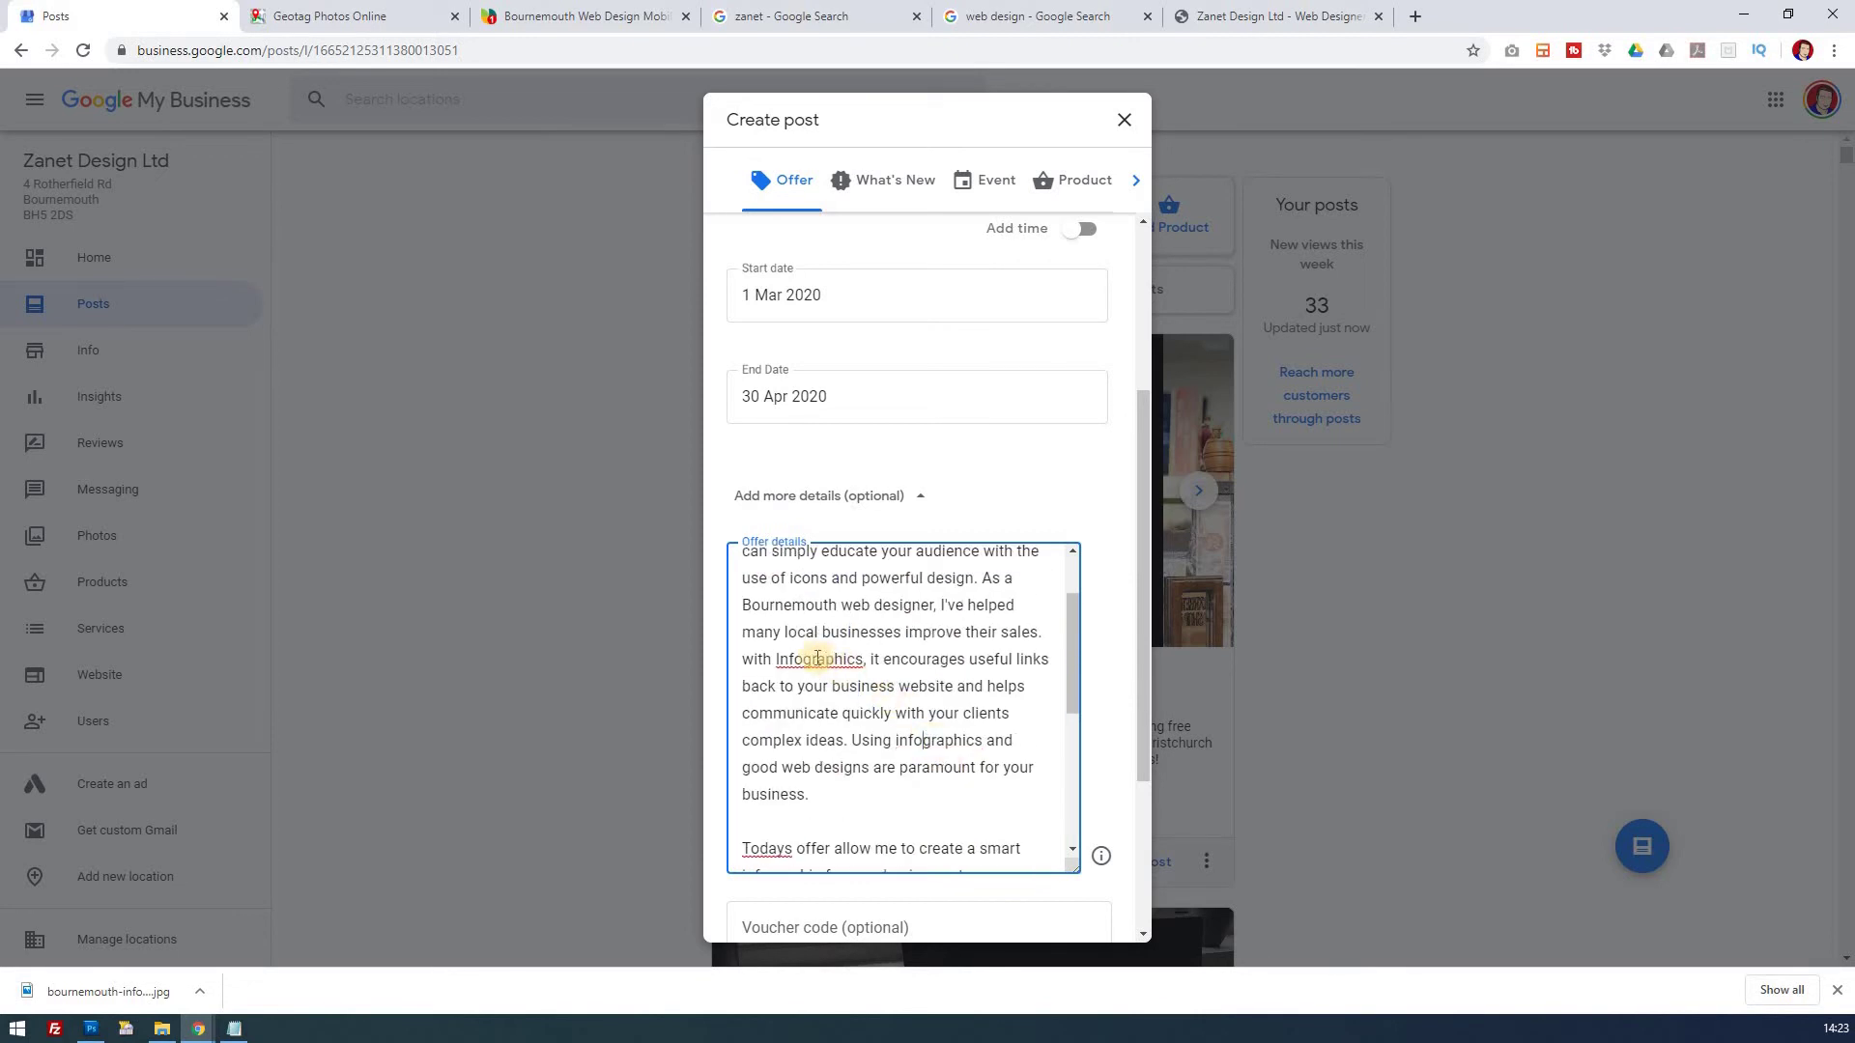
Step: Replace the misspelled "visitiors" and "anlaytics" in the offer details with the suggested spellings "visitors" and "analytics"
scroll(914, 698, up, 1)
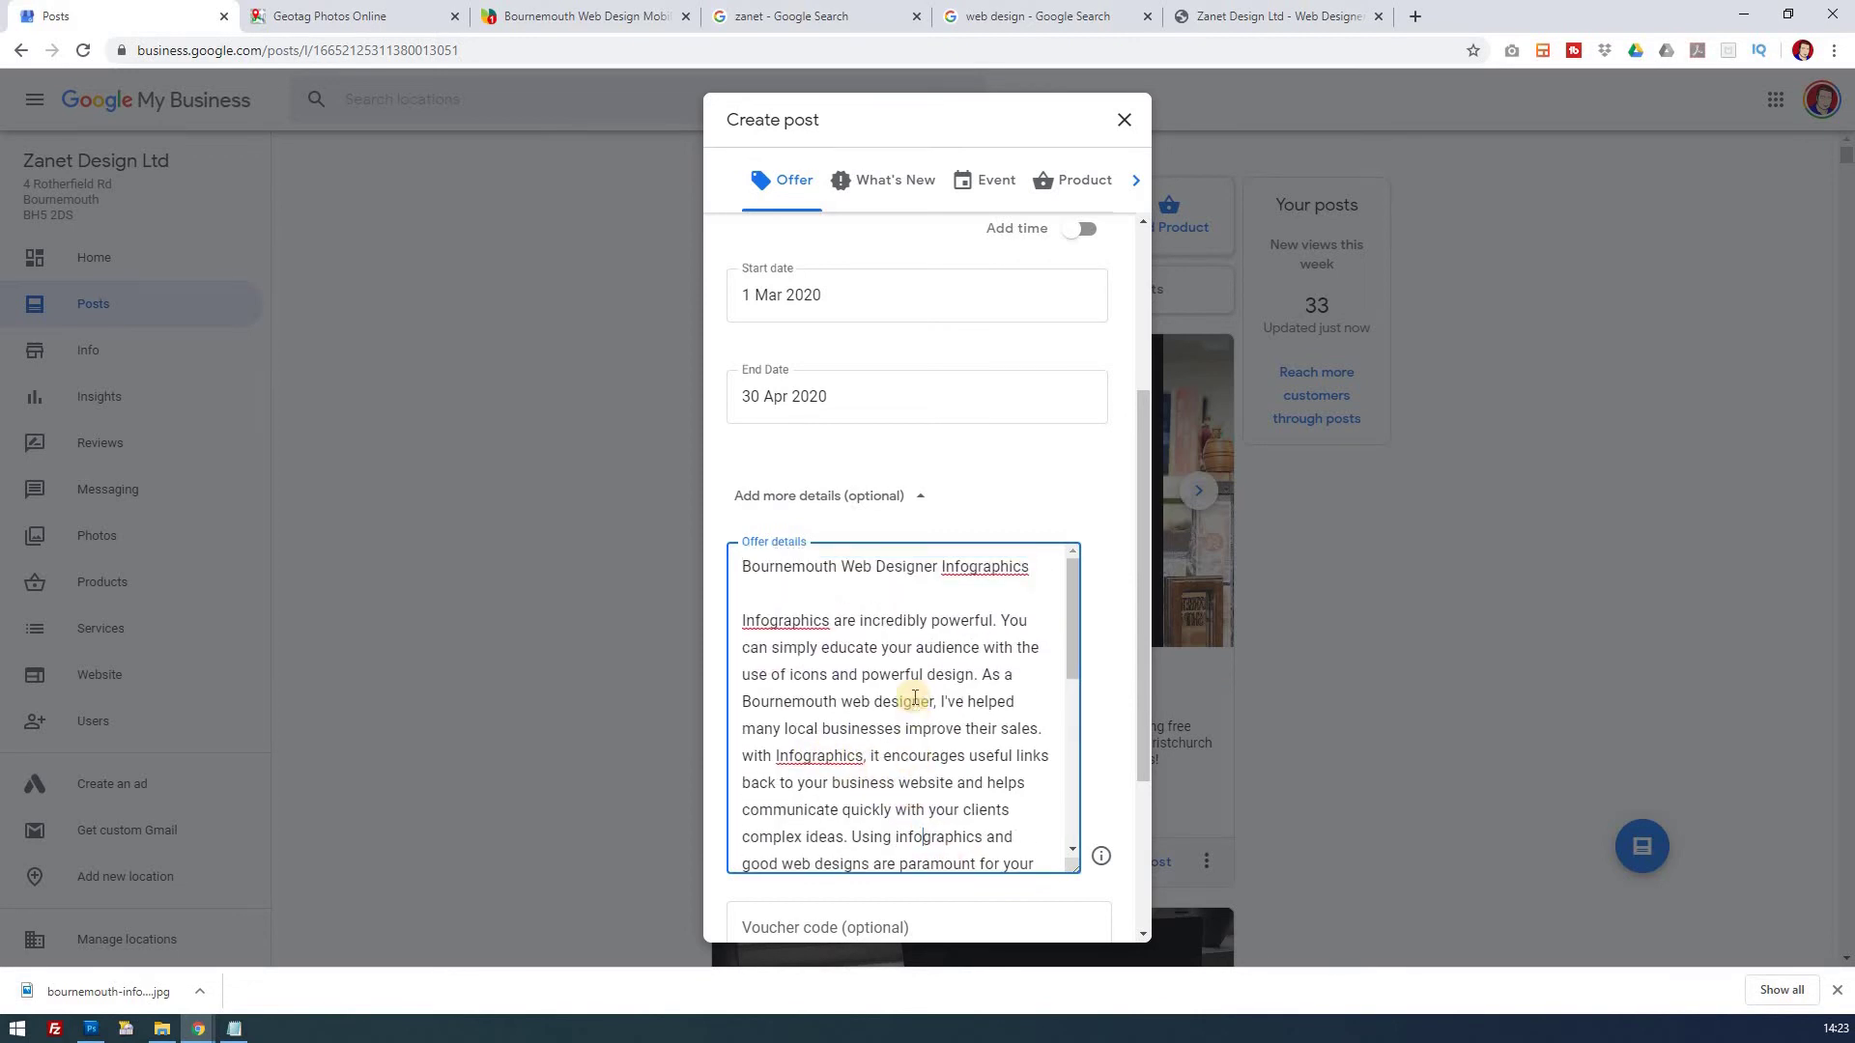
scroll(915, 697, down, 3)
right_click(912, 741)
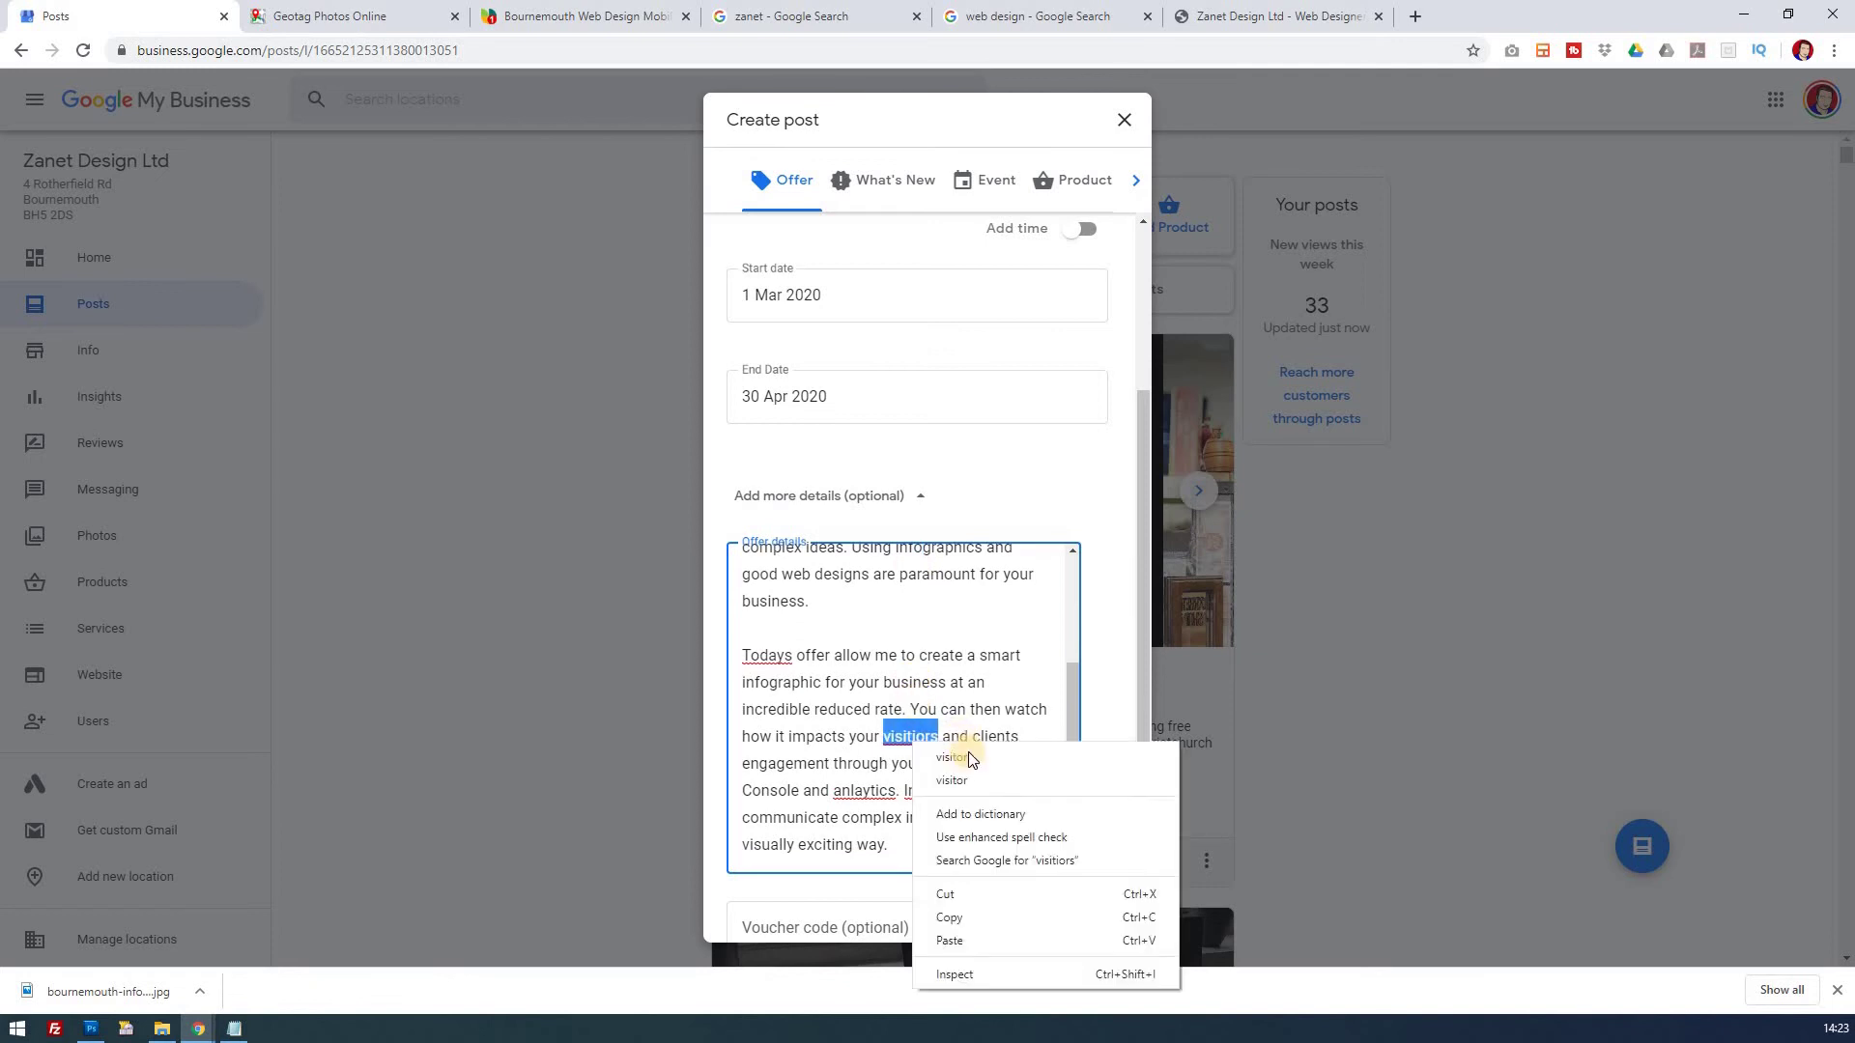
click(898, 790)
right_click(873, 790)
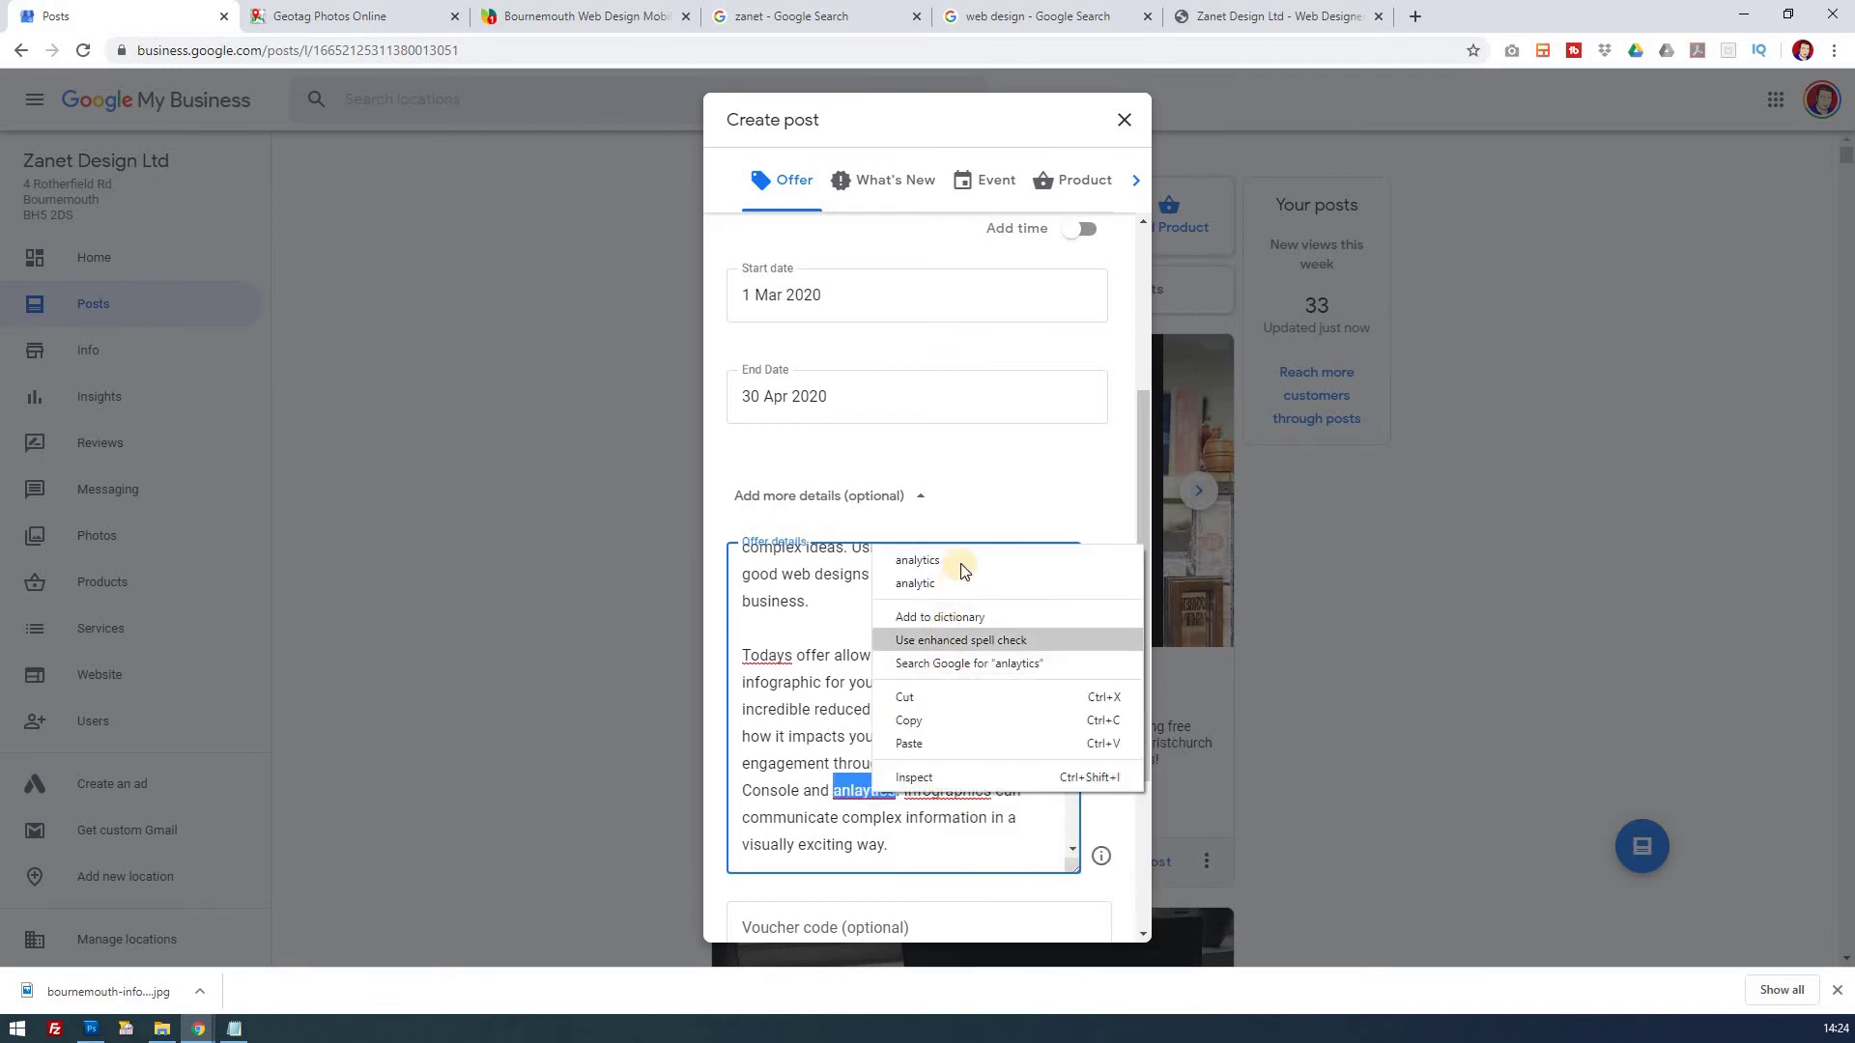
key(Return)
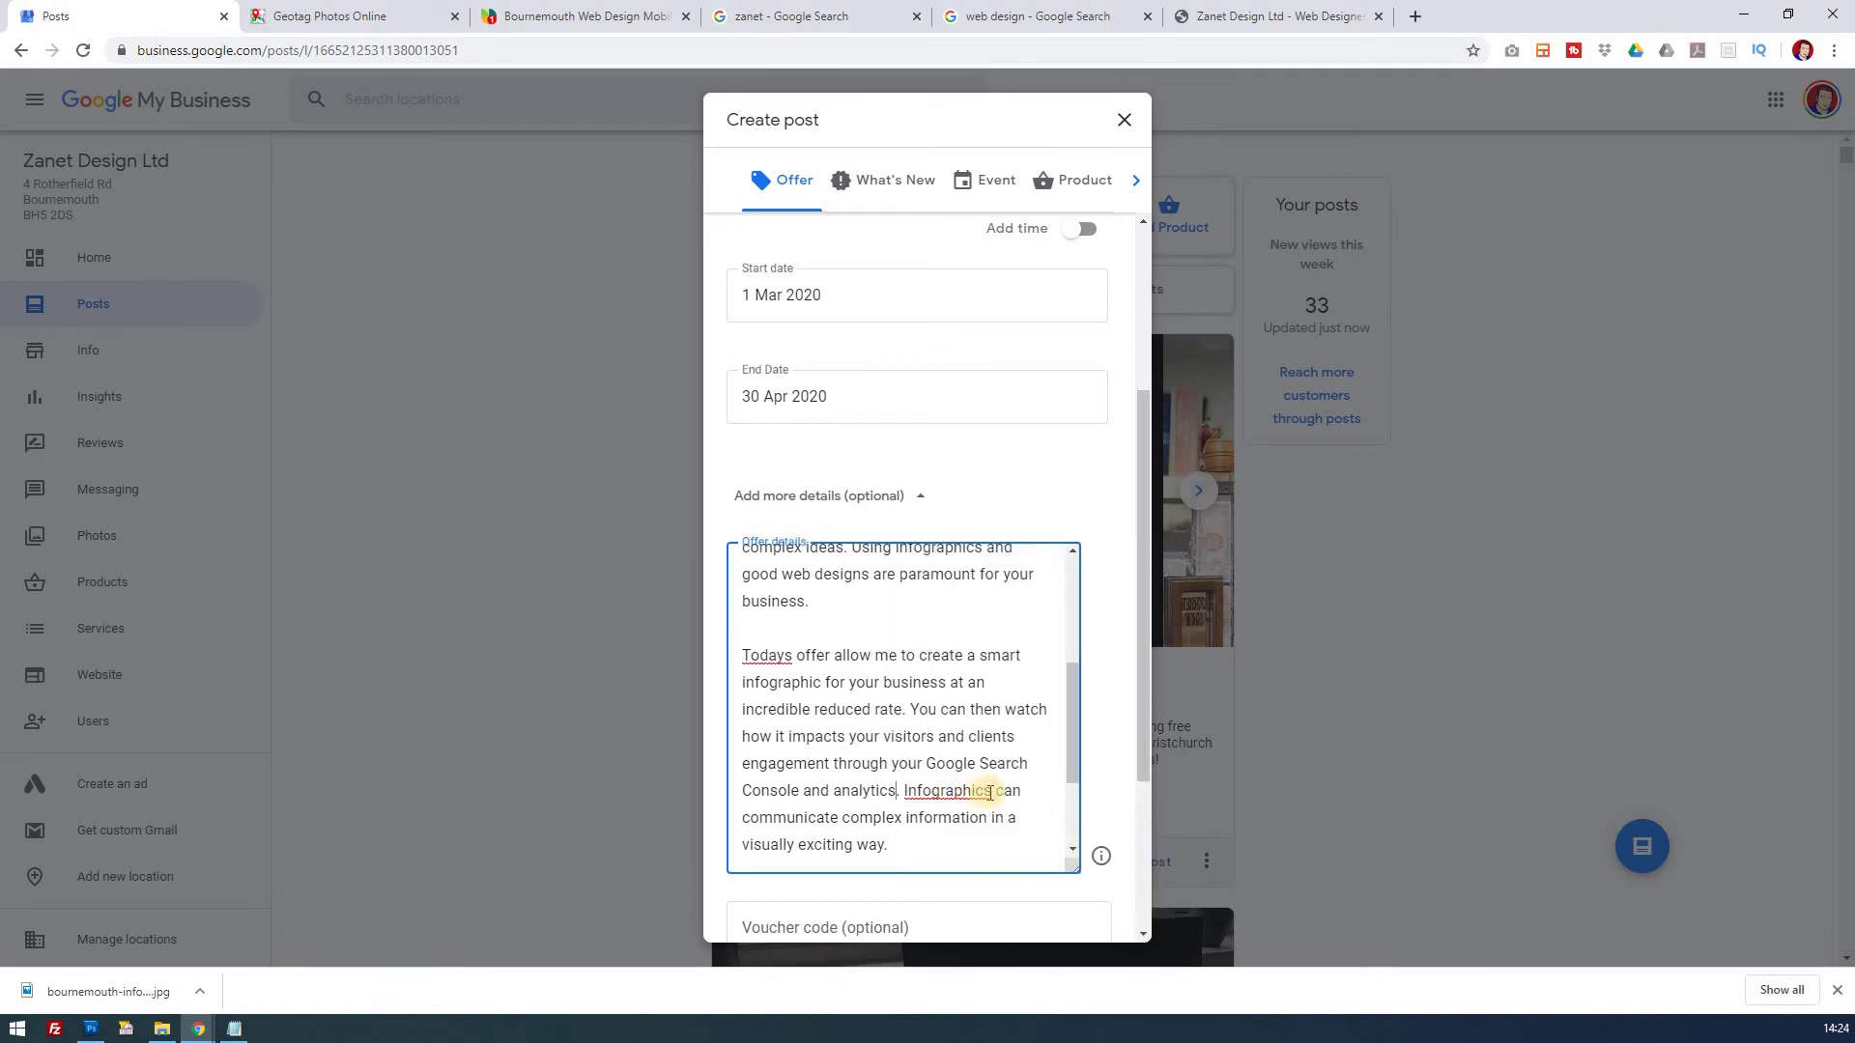
Step: Replace "Todays" with the suggested spelling "Today's" at the start of the second offer details paragraph
right_click(780, 655)
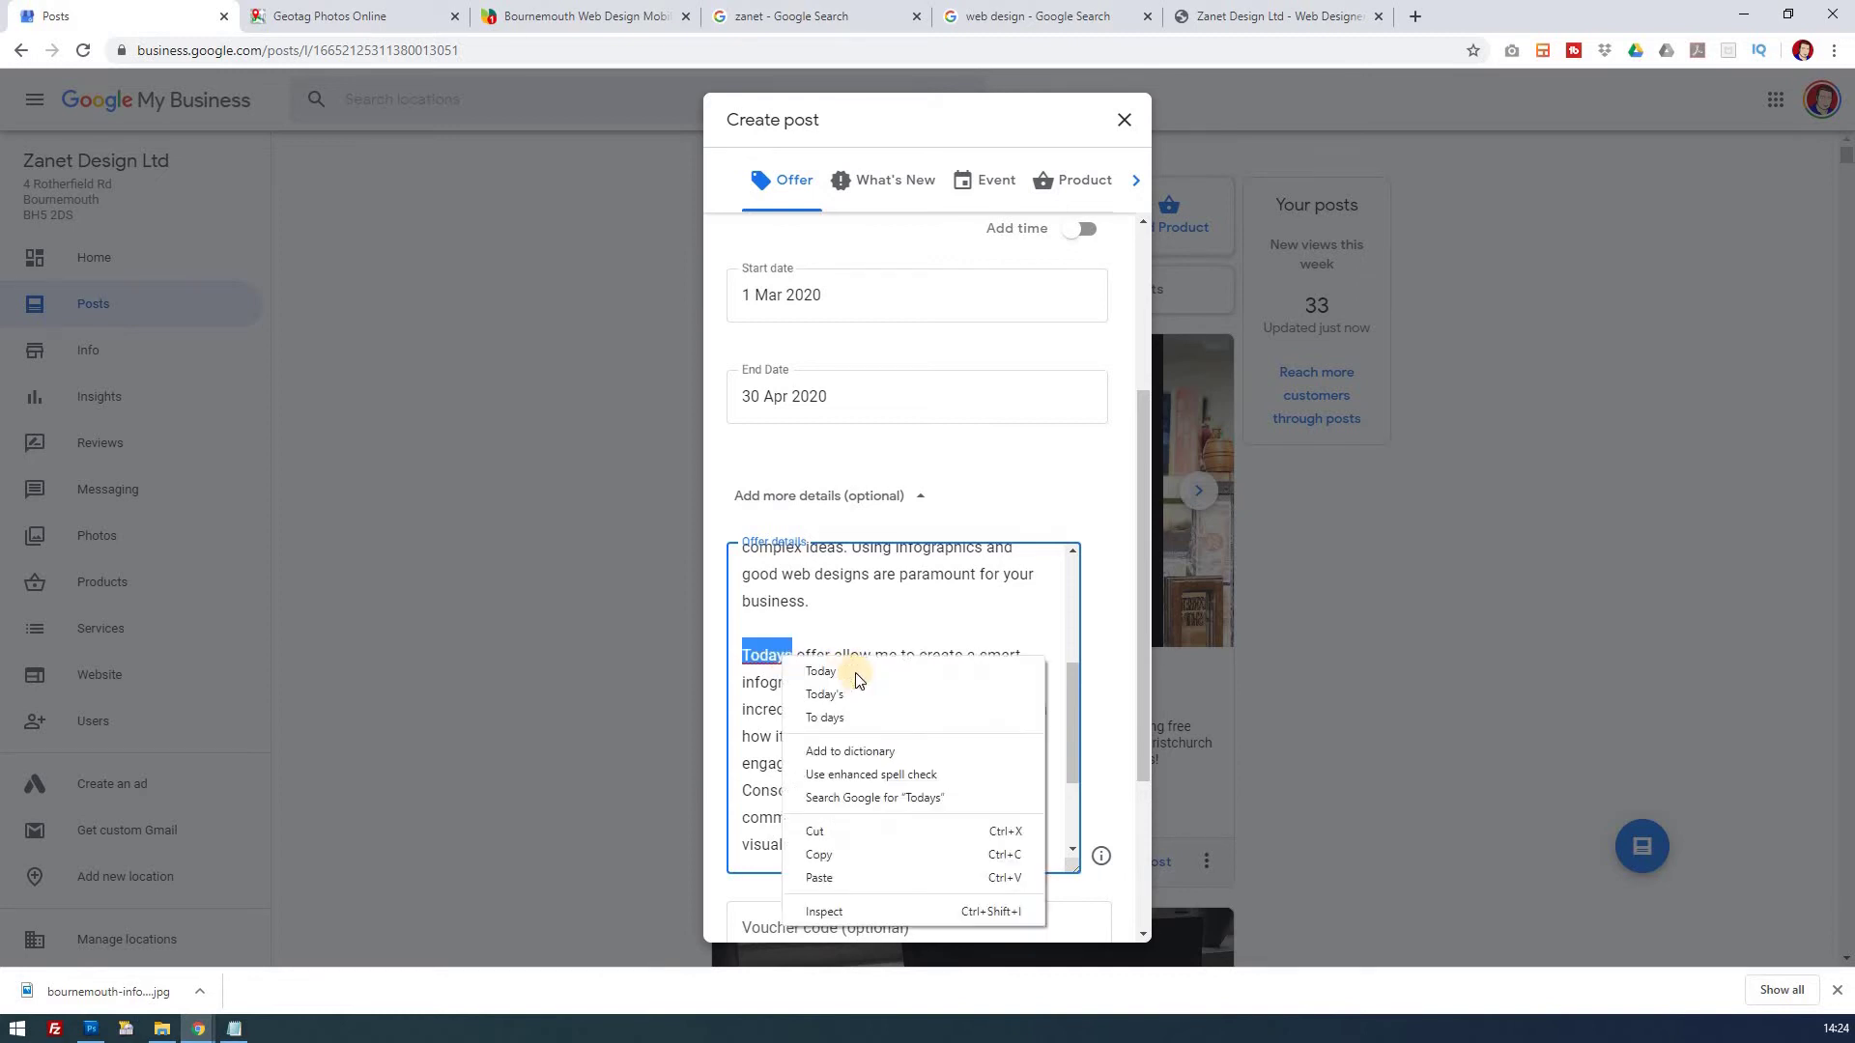
click(860, 671)
click(925, 763)
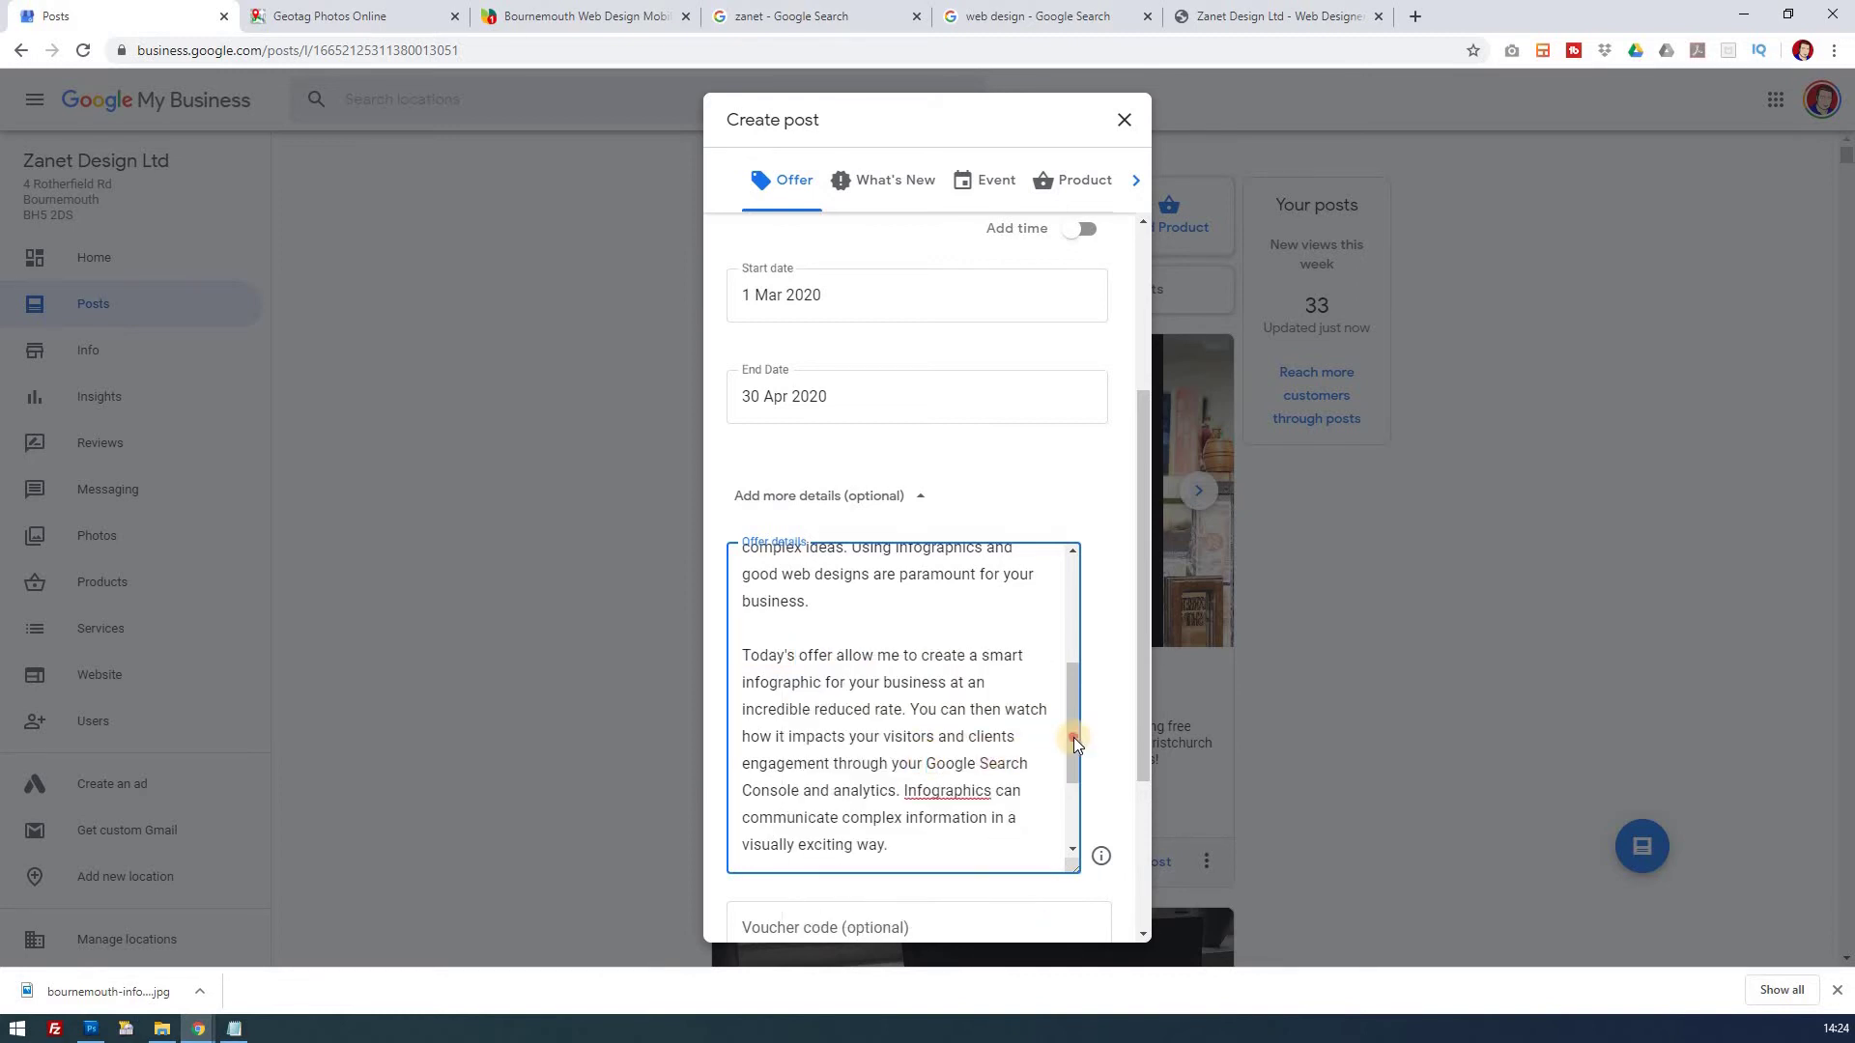
Step: Correct "wil" to "will" in the closing paragraph of the offer details
drag(1068, 779, 1066, 826)
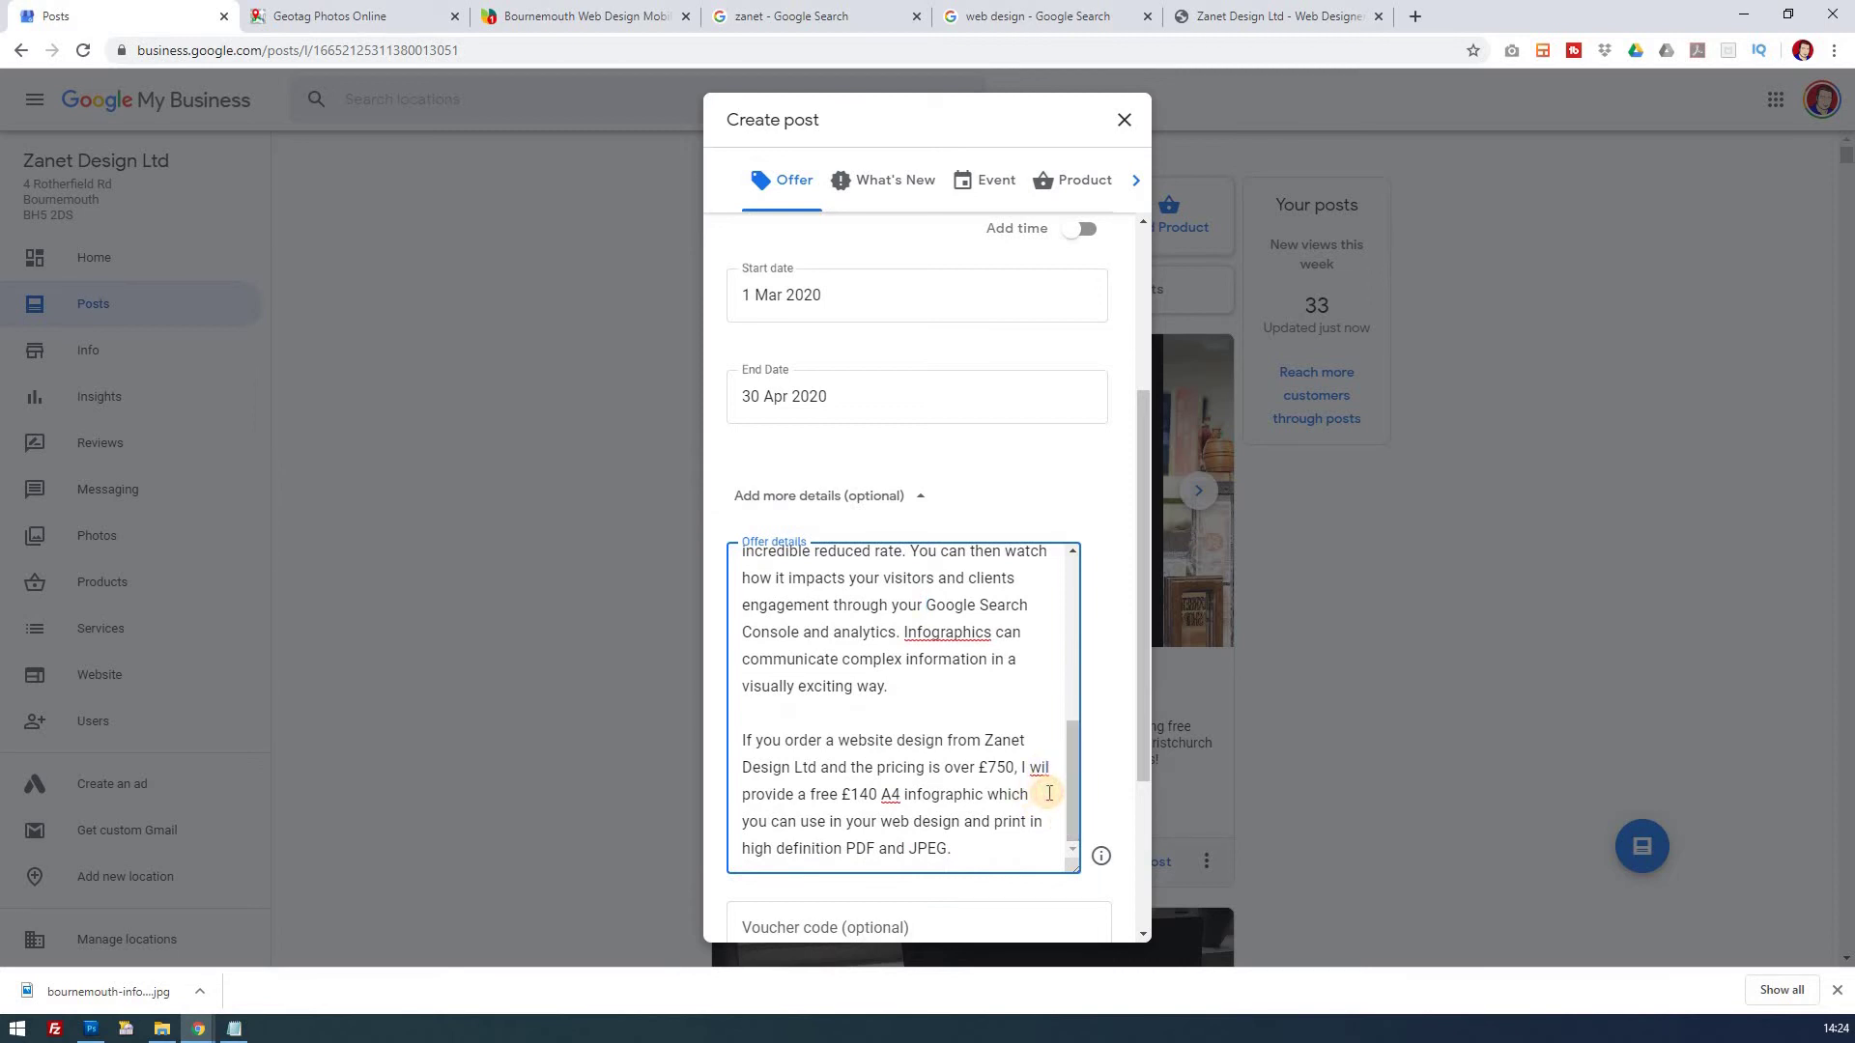
text(l)
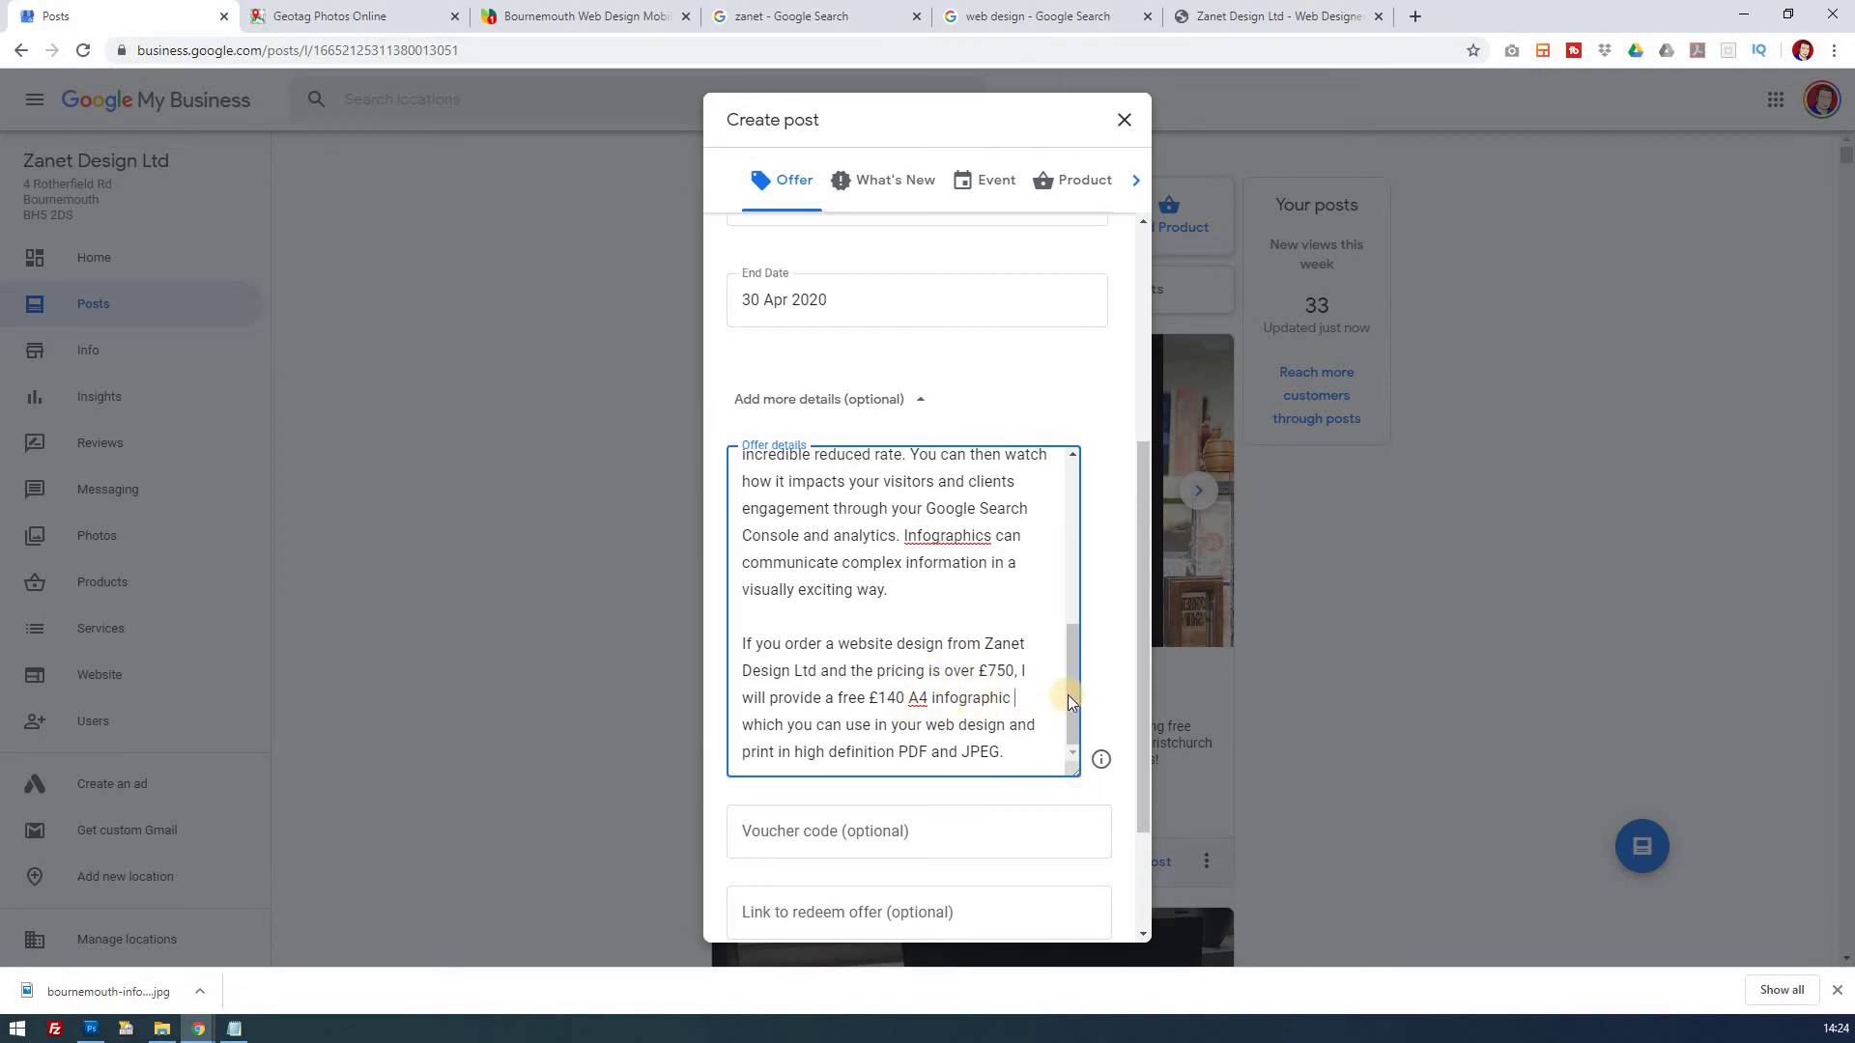
drag(1074, 701, 1073, 699)
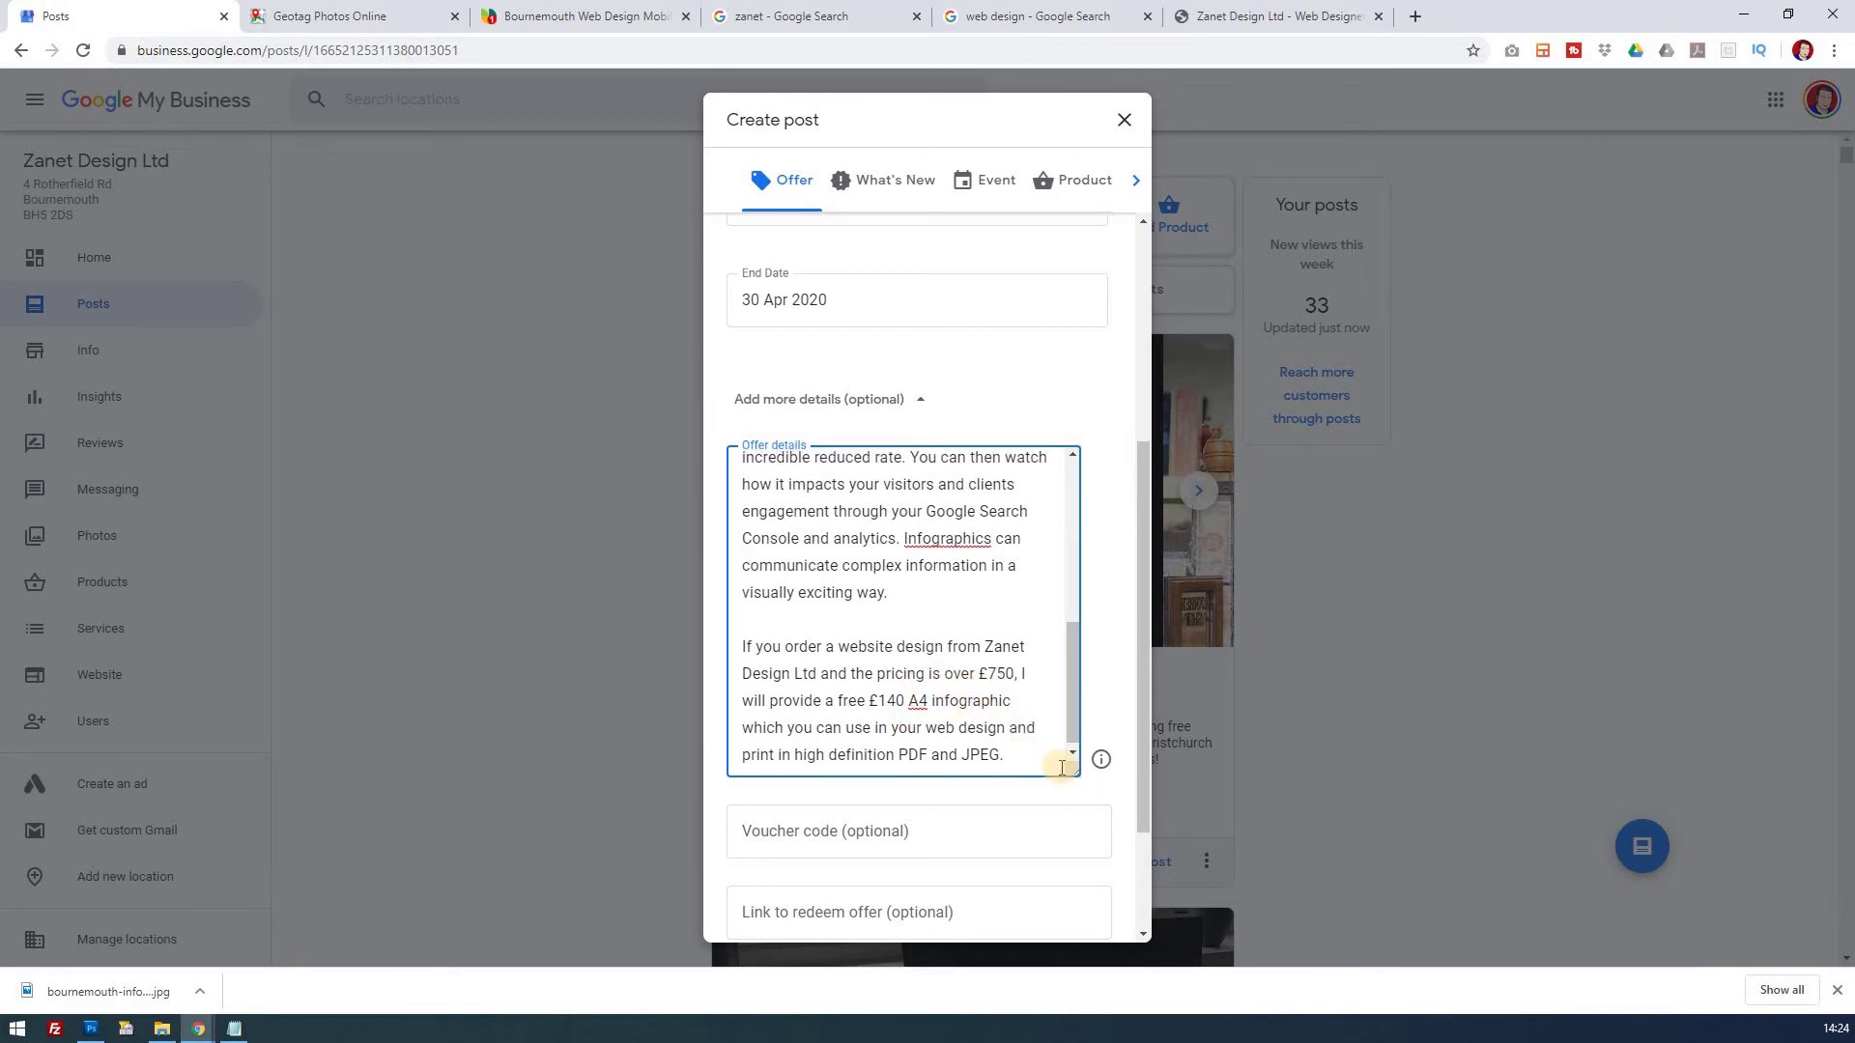
scroll(1121, 721, down, 2)
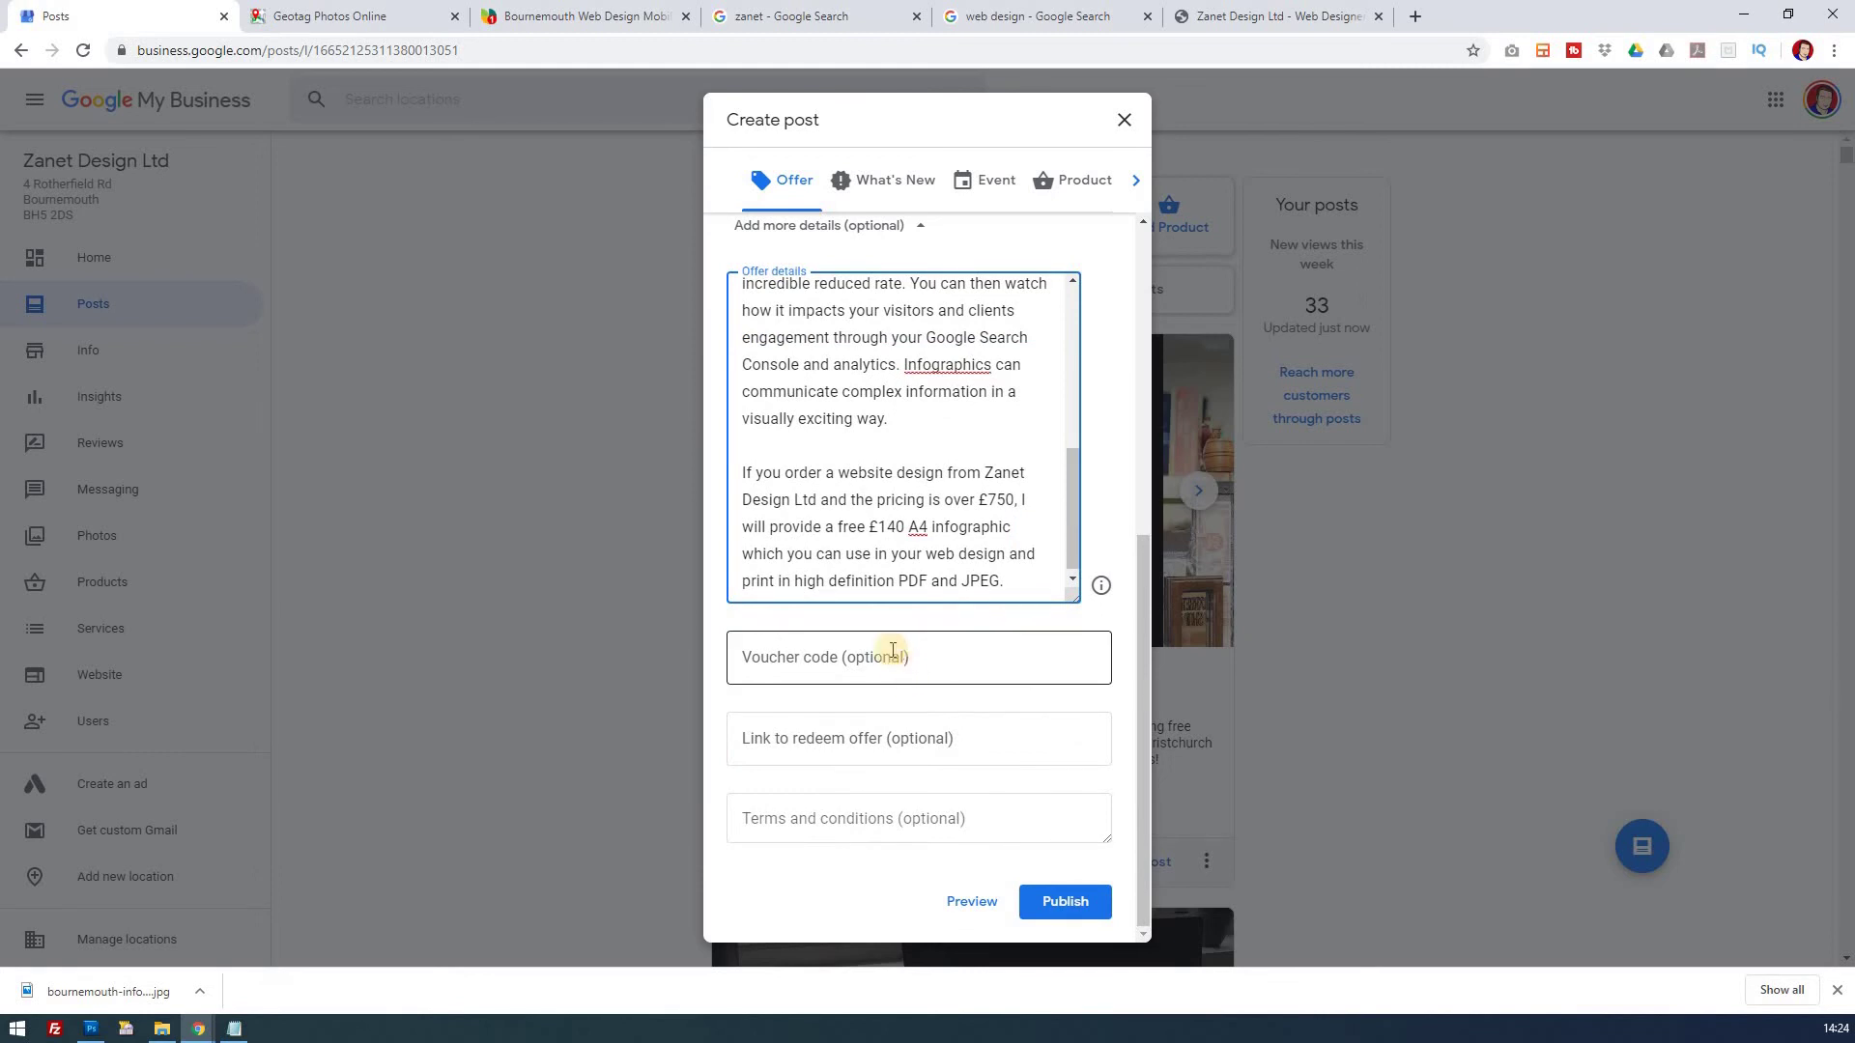
Step: Open the contact page of the Zanet Design website and examine the coupon code field in its contact form
click(571, 19)
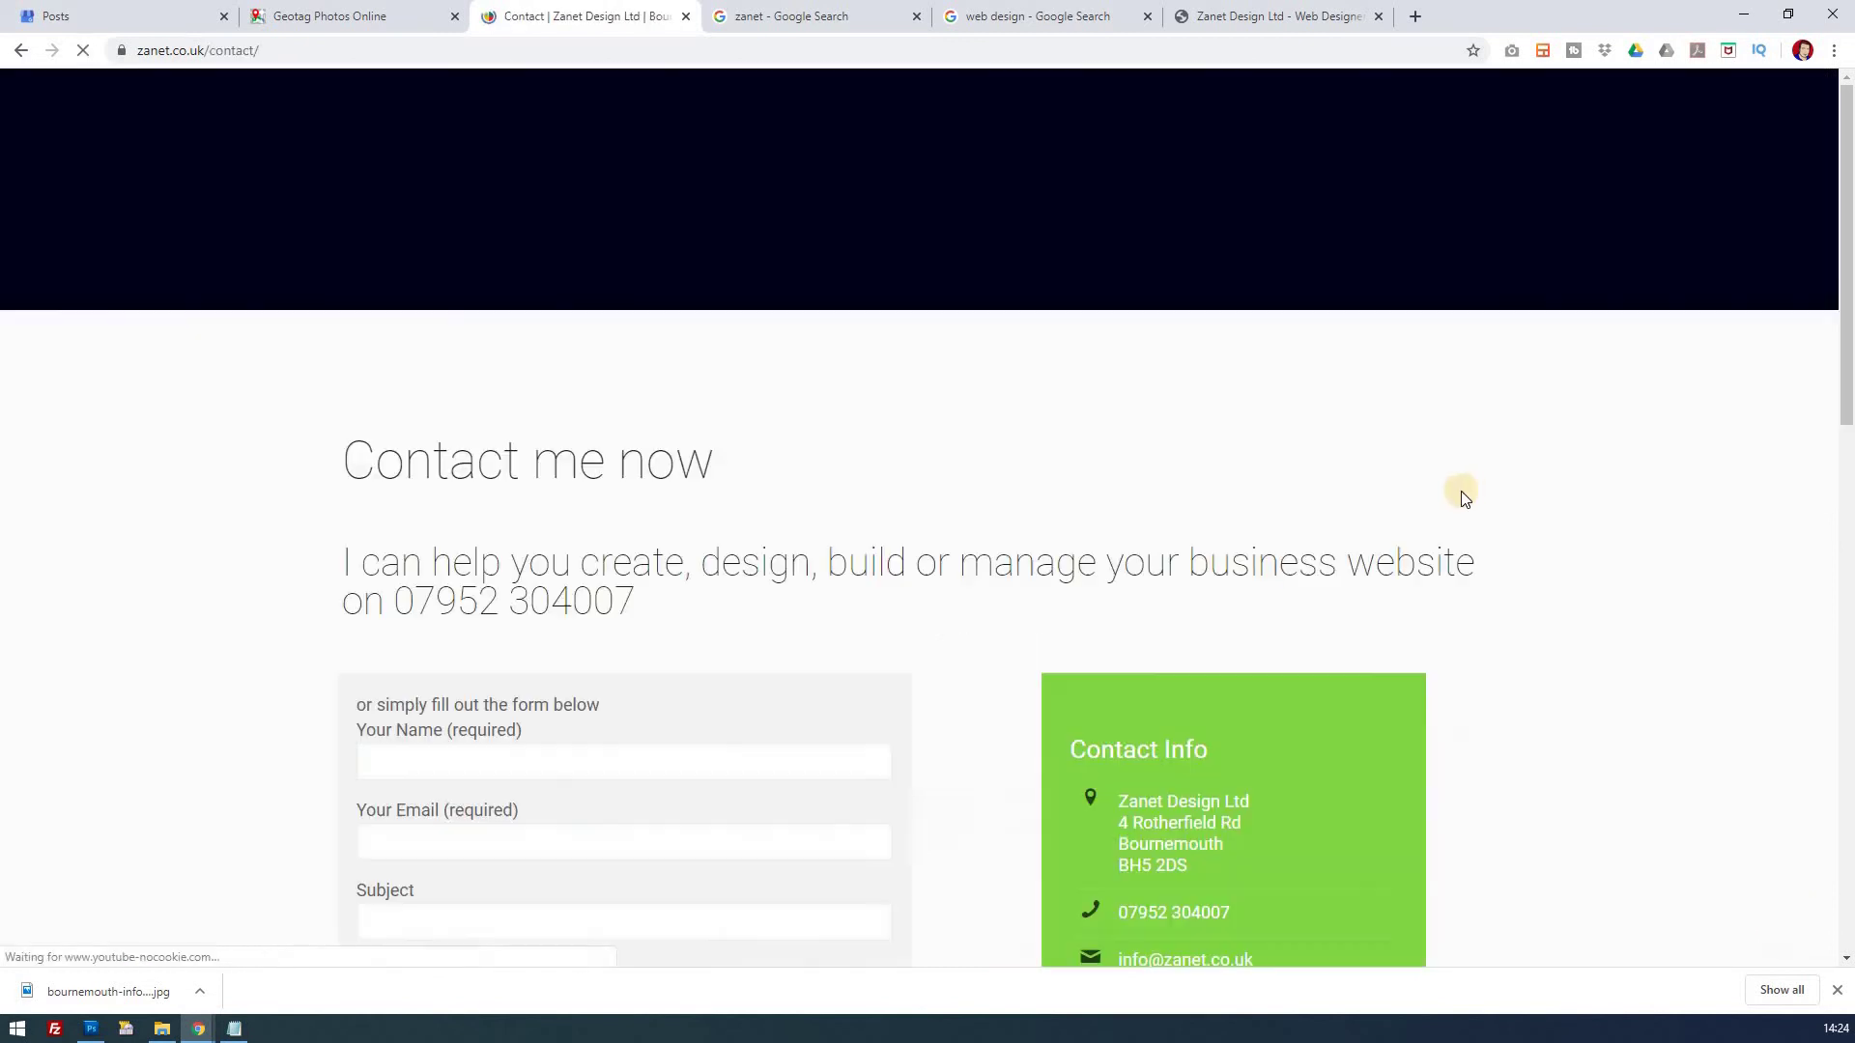
scroll(457, 686, down, 3)
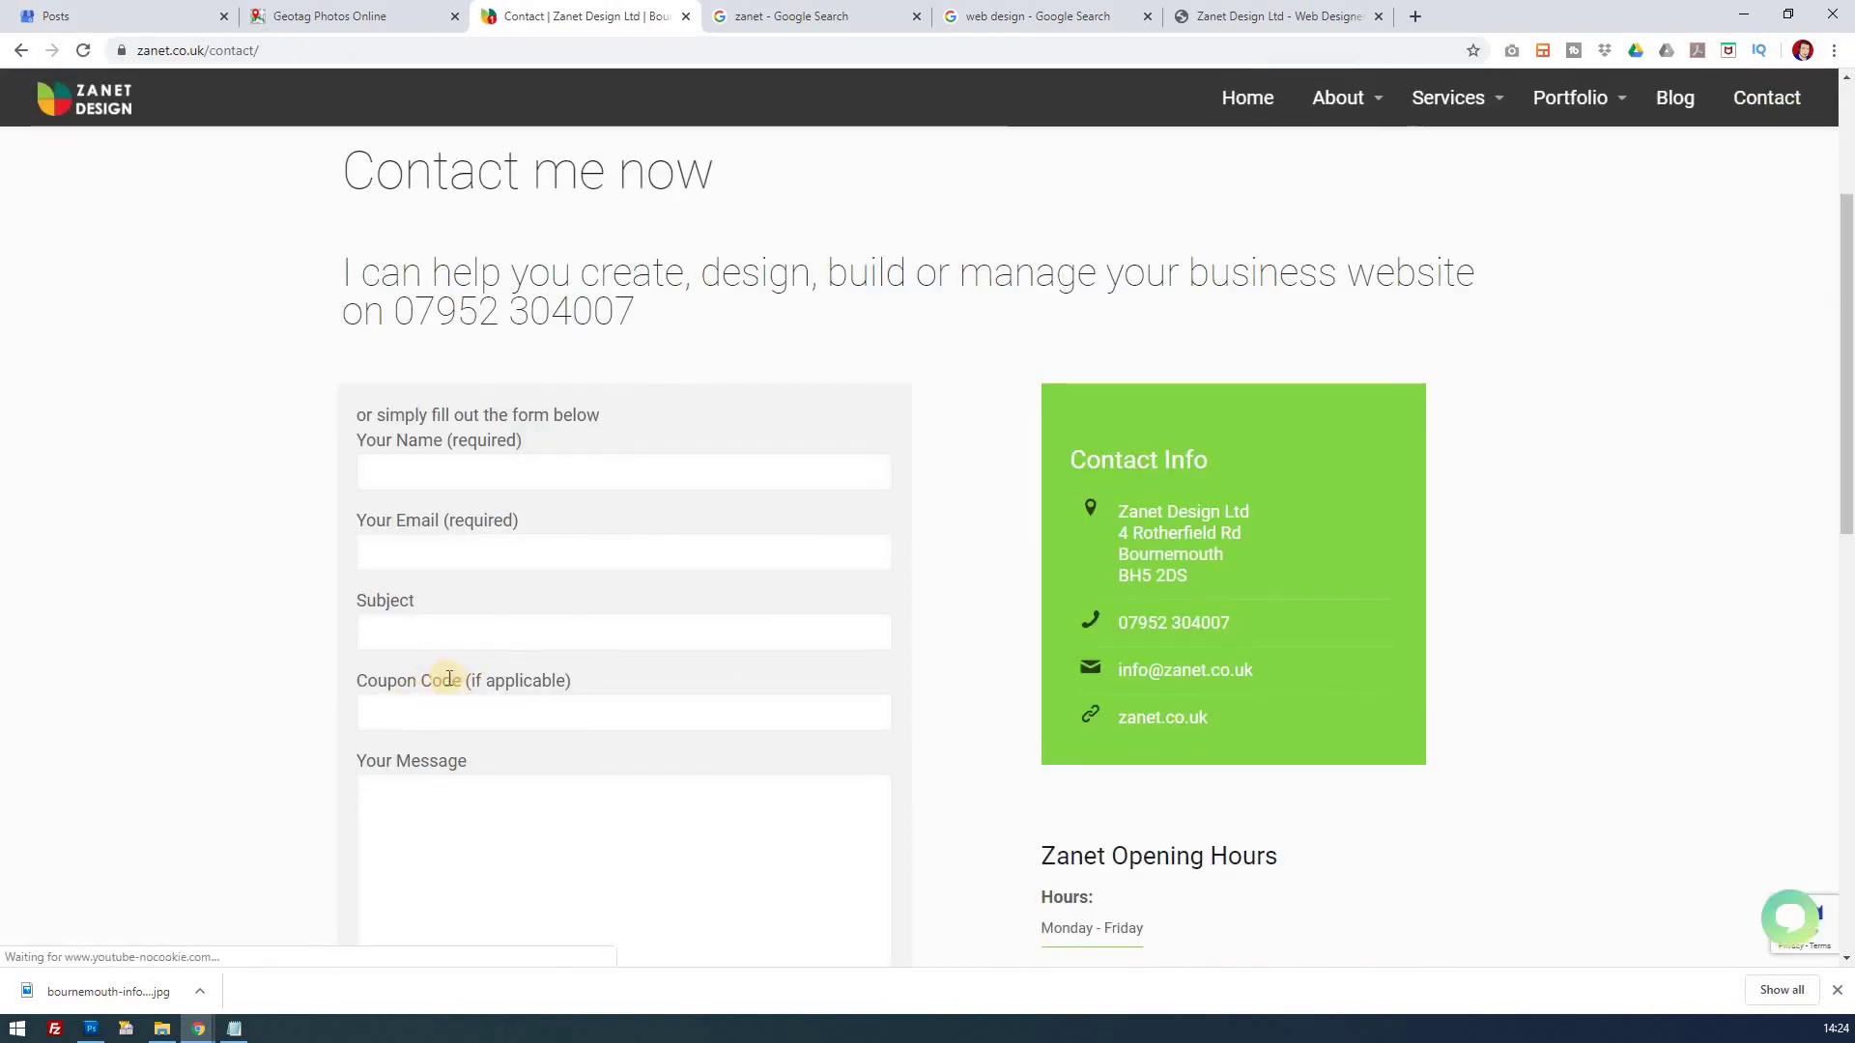
drag(465, 681, 394, 681)
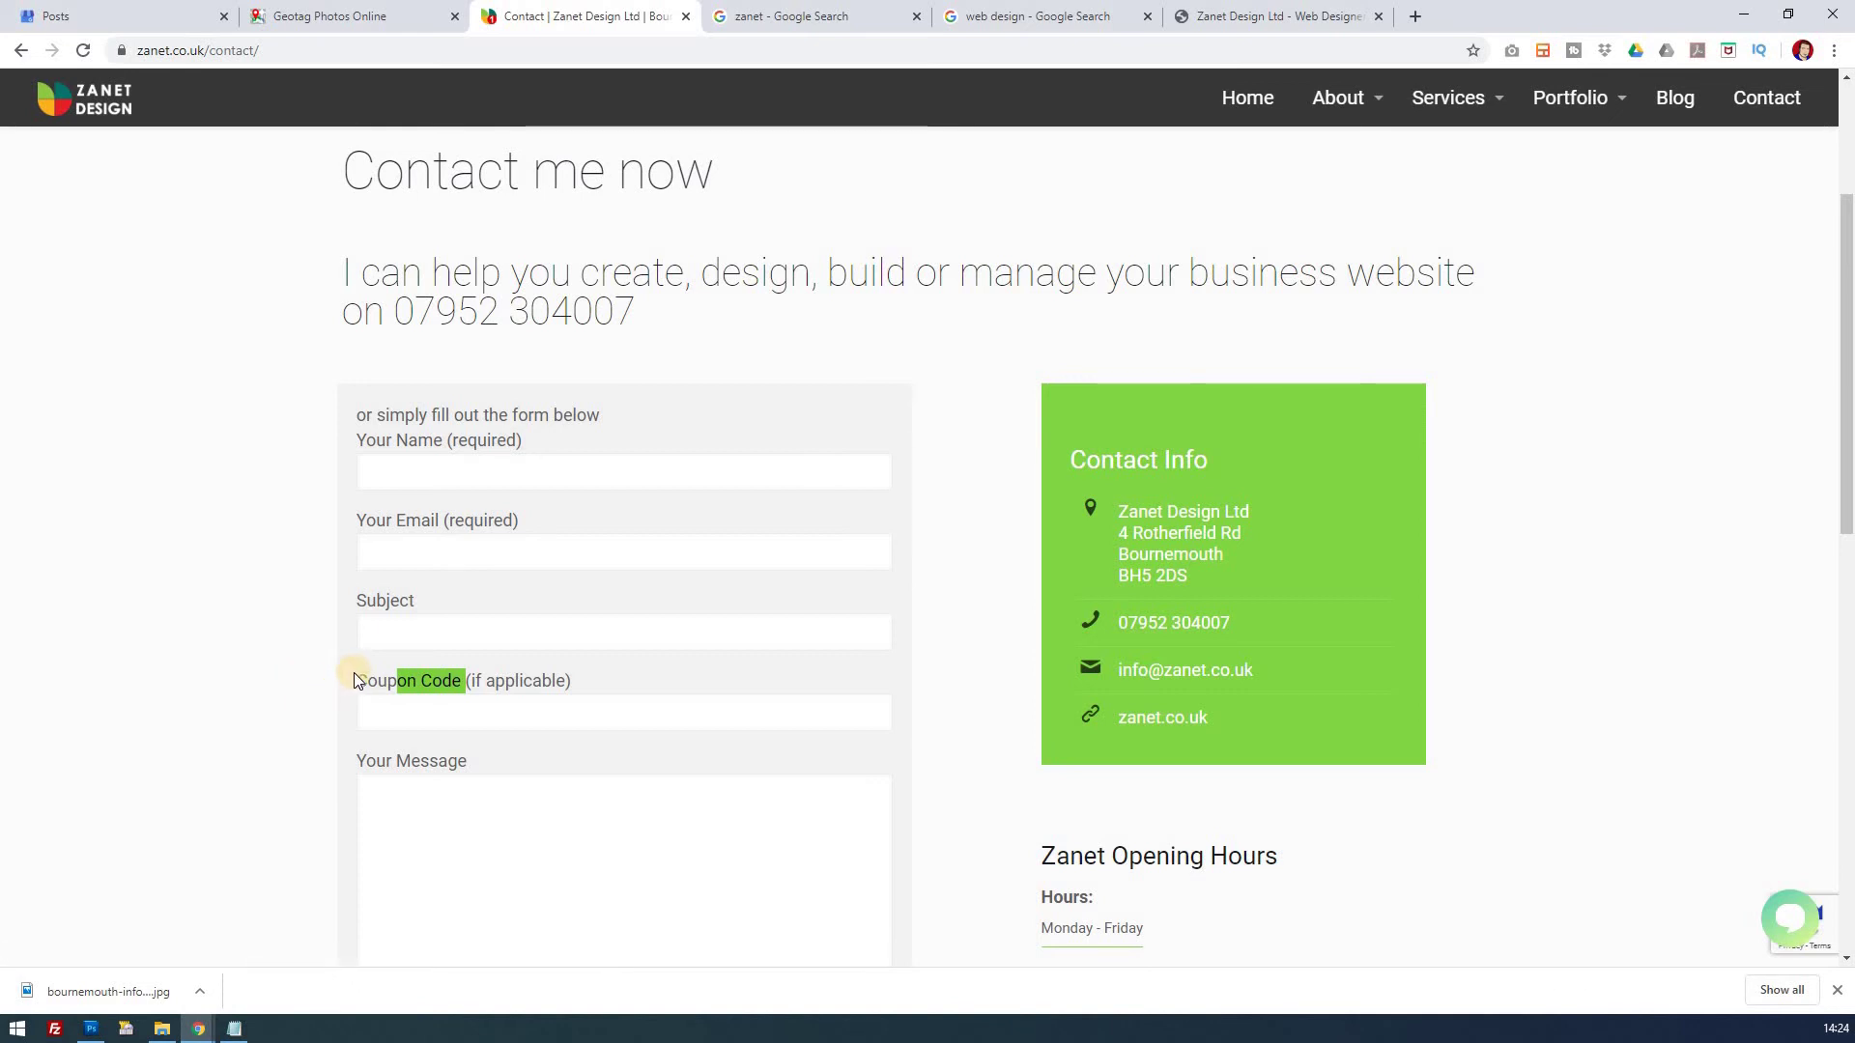
click(399, 679)
drag(399, 679, 256, 686)
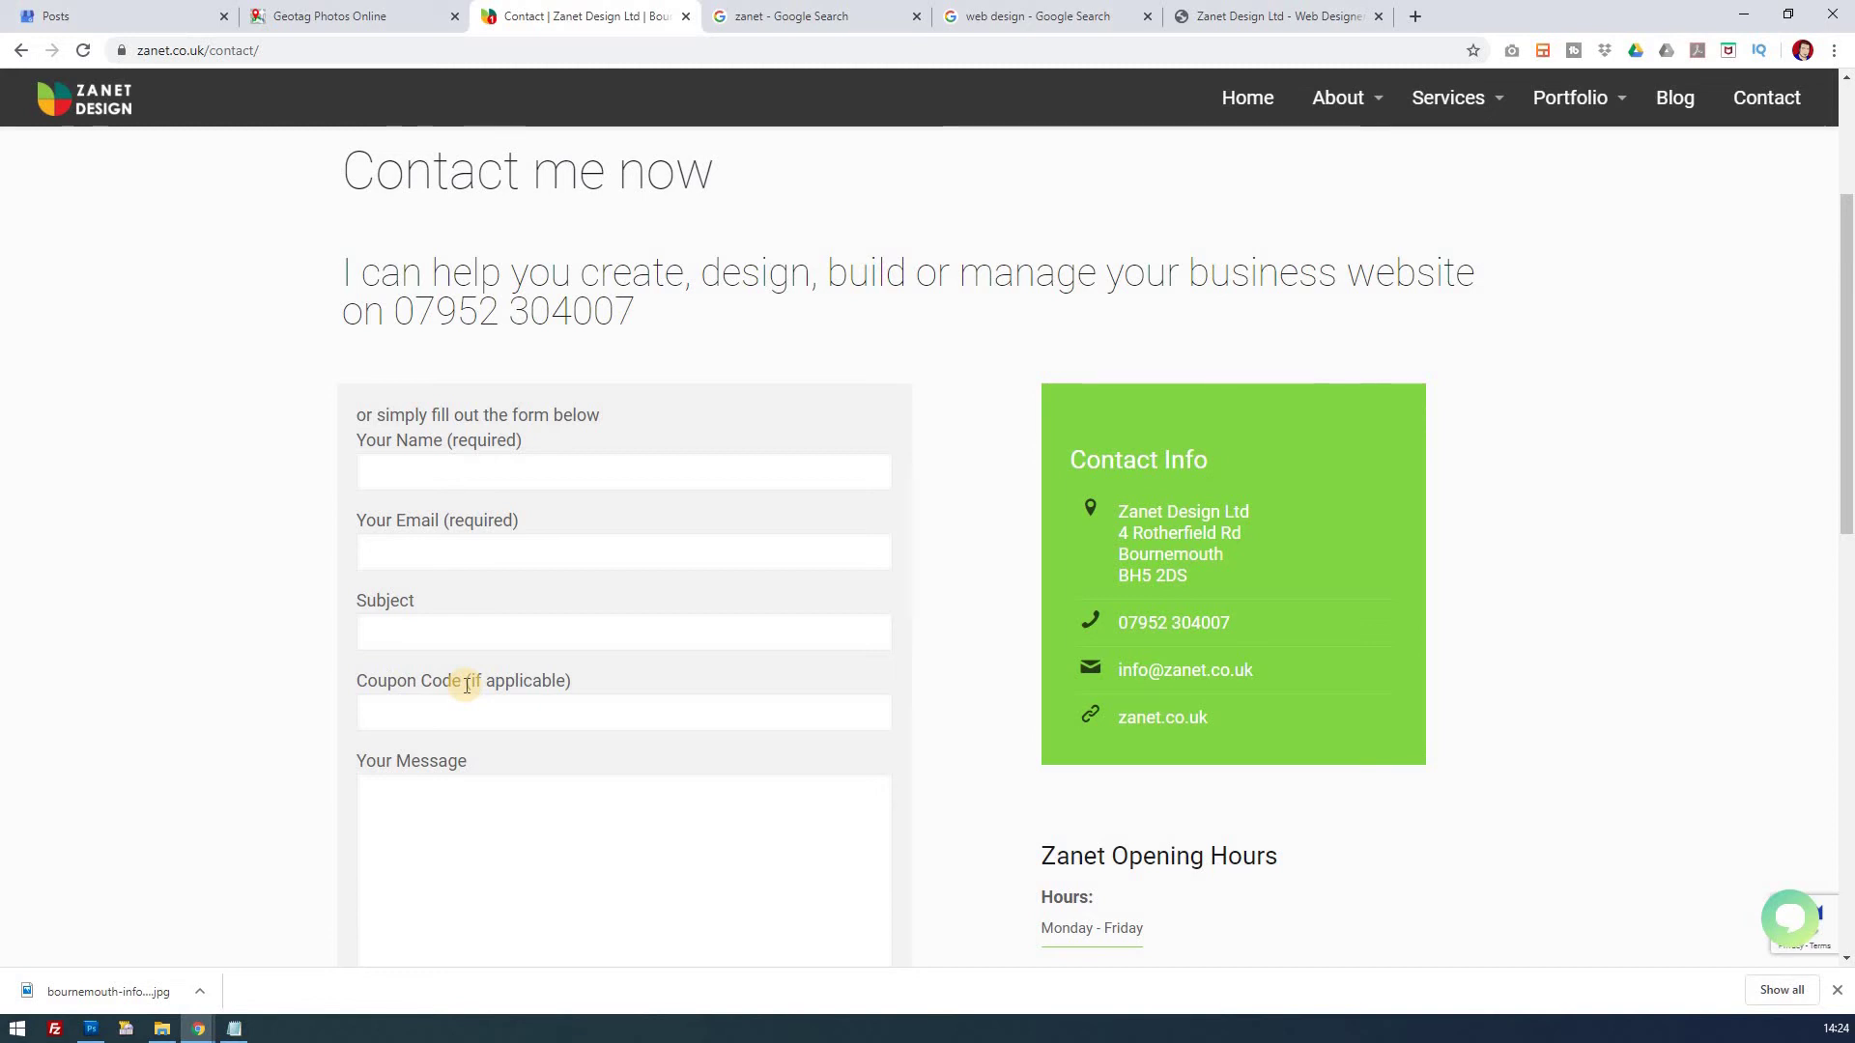
drag(464, 681, 356, 680)
click(258, 680)
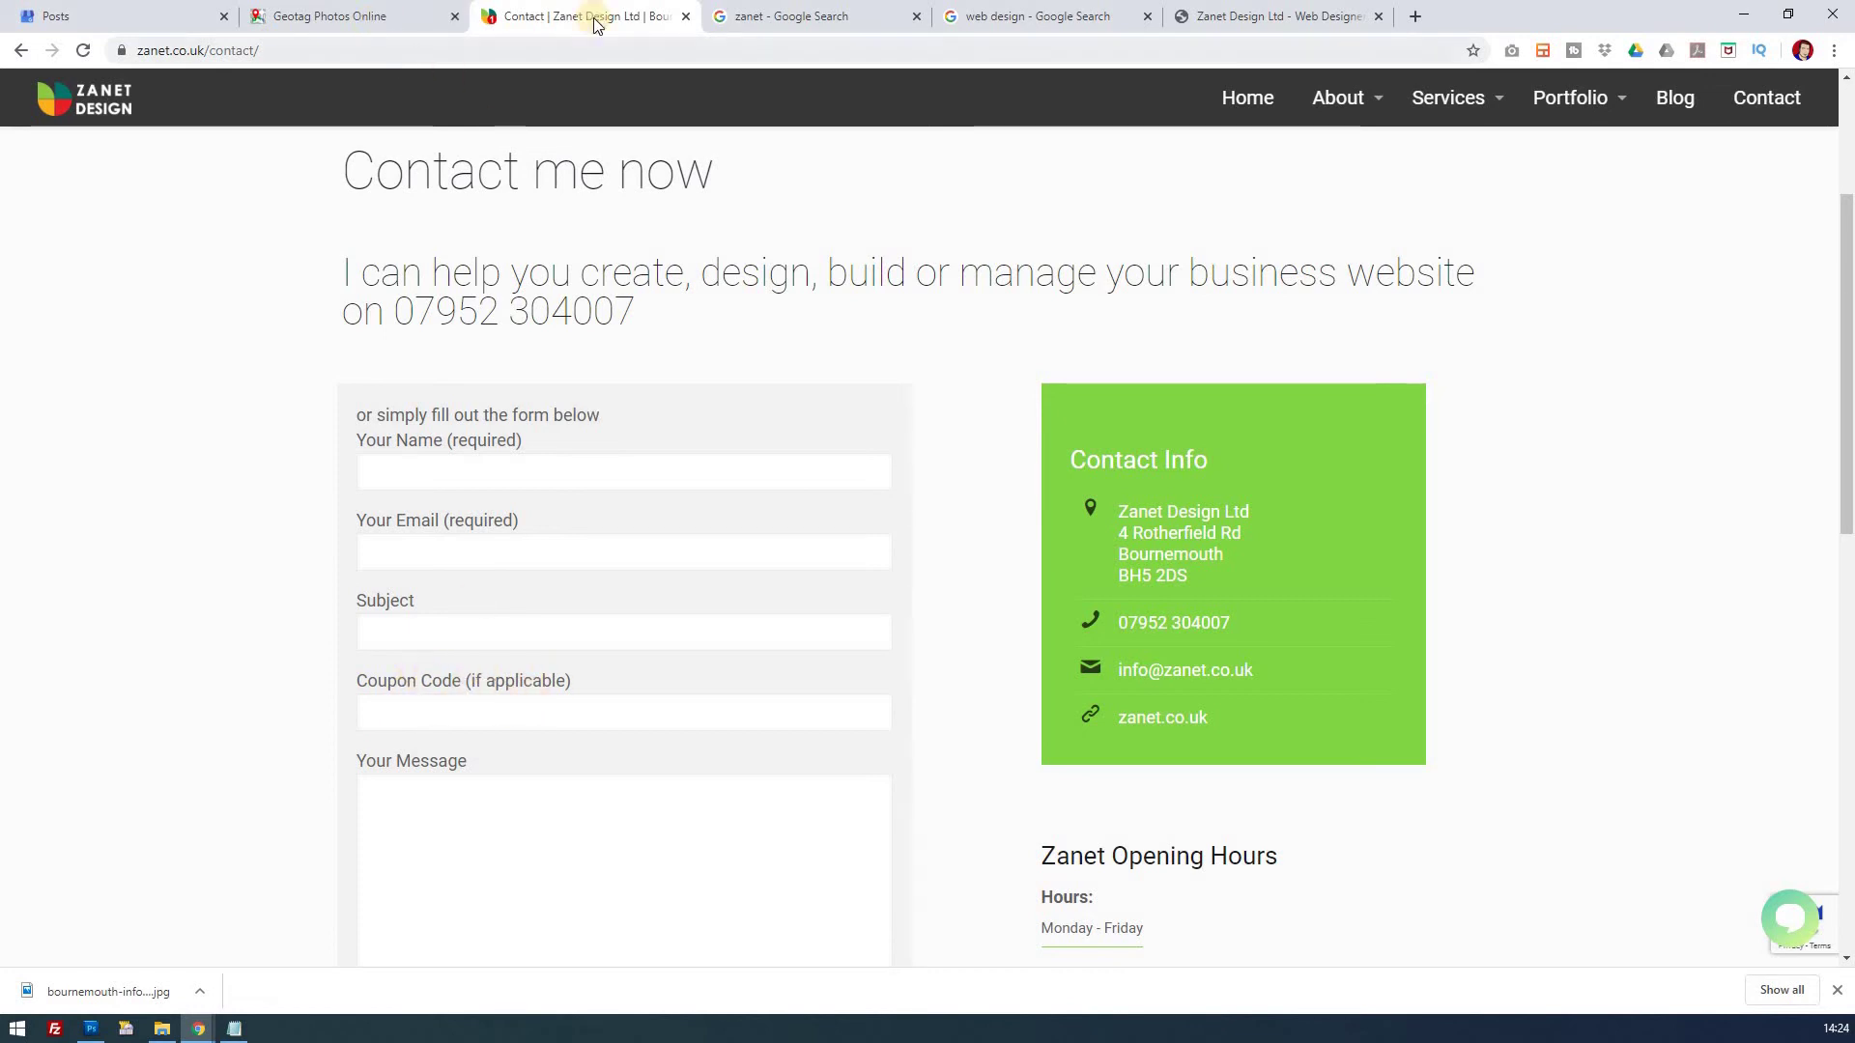
Step: Return to the offer post and enter "INFO140" as the voucher code
click(126, 20)
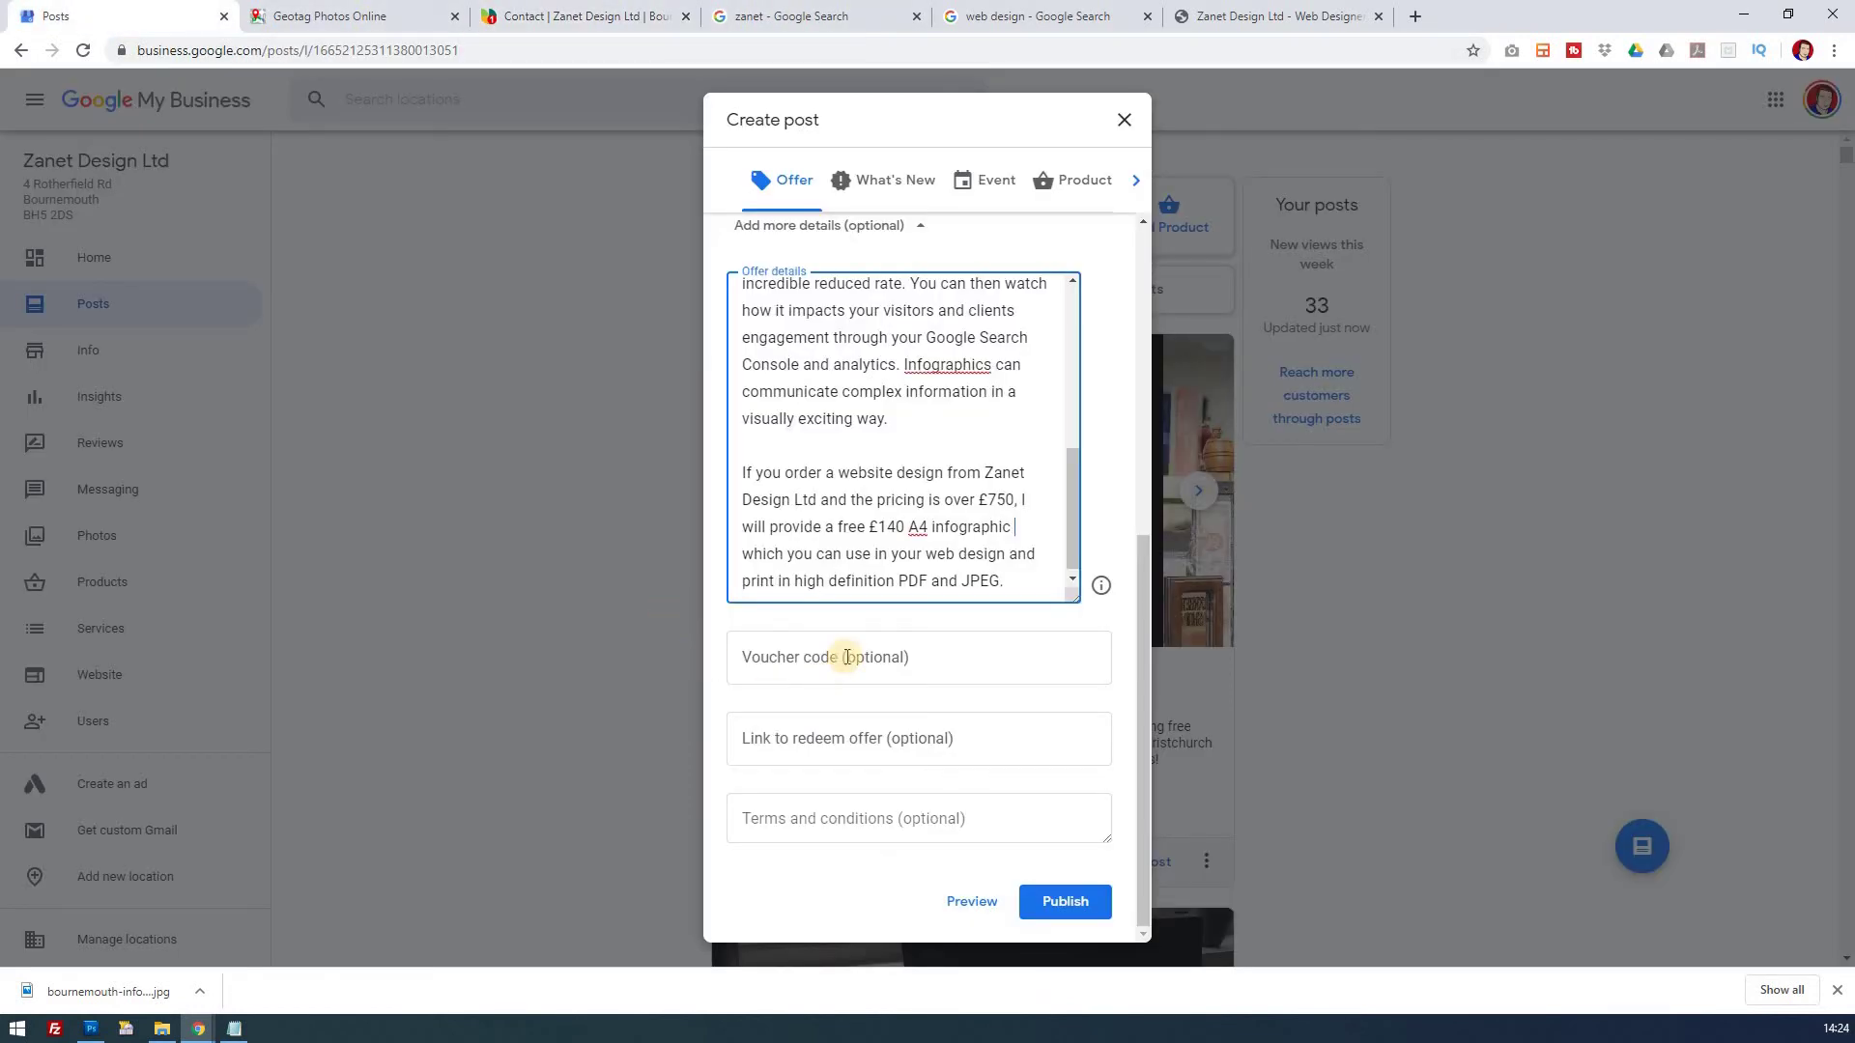
click(846, 656)
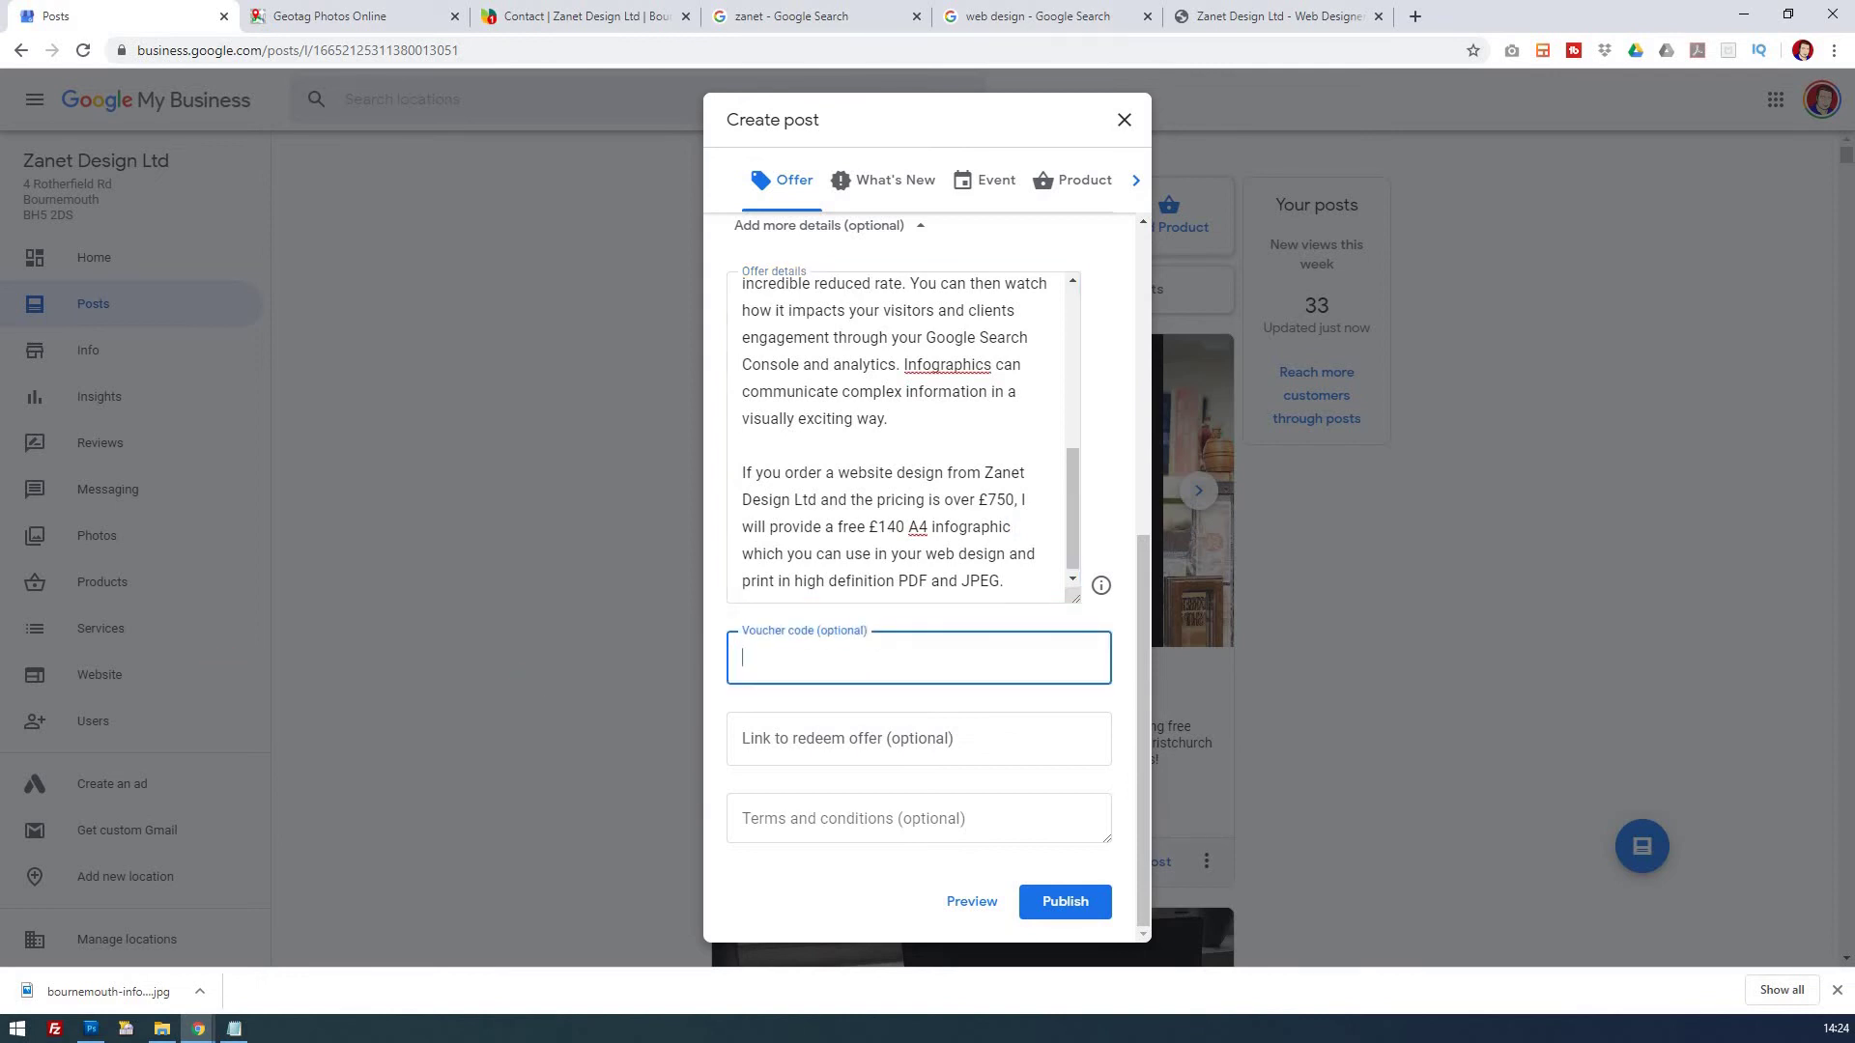
key(alt+Tab)
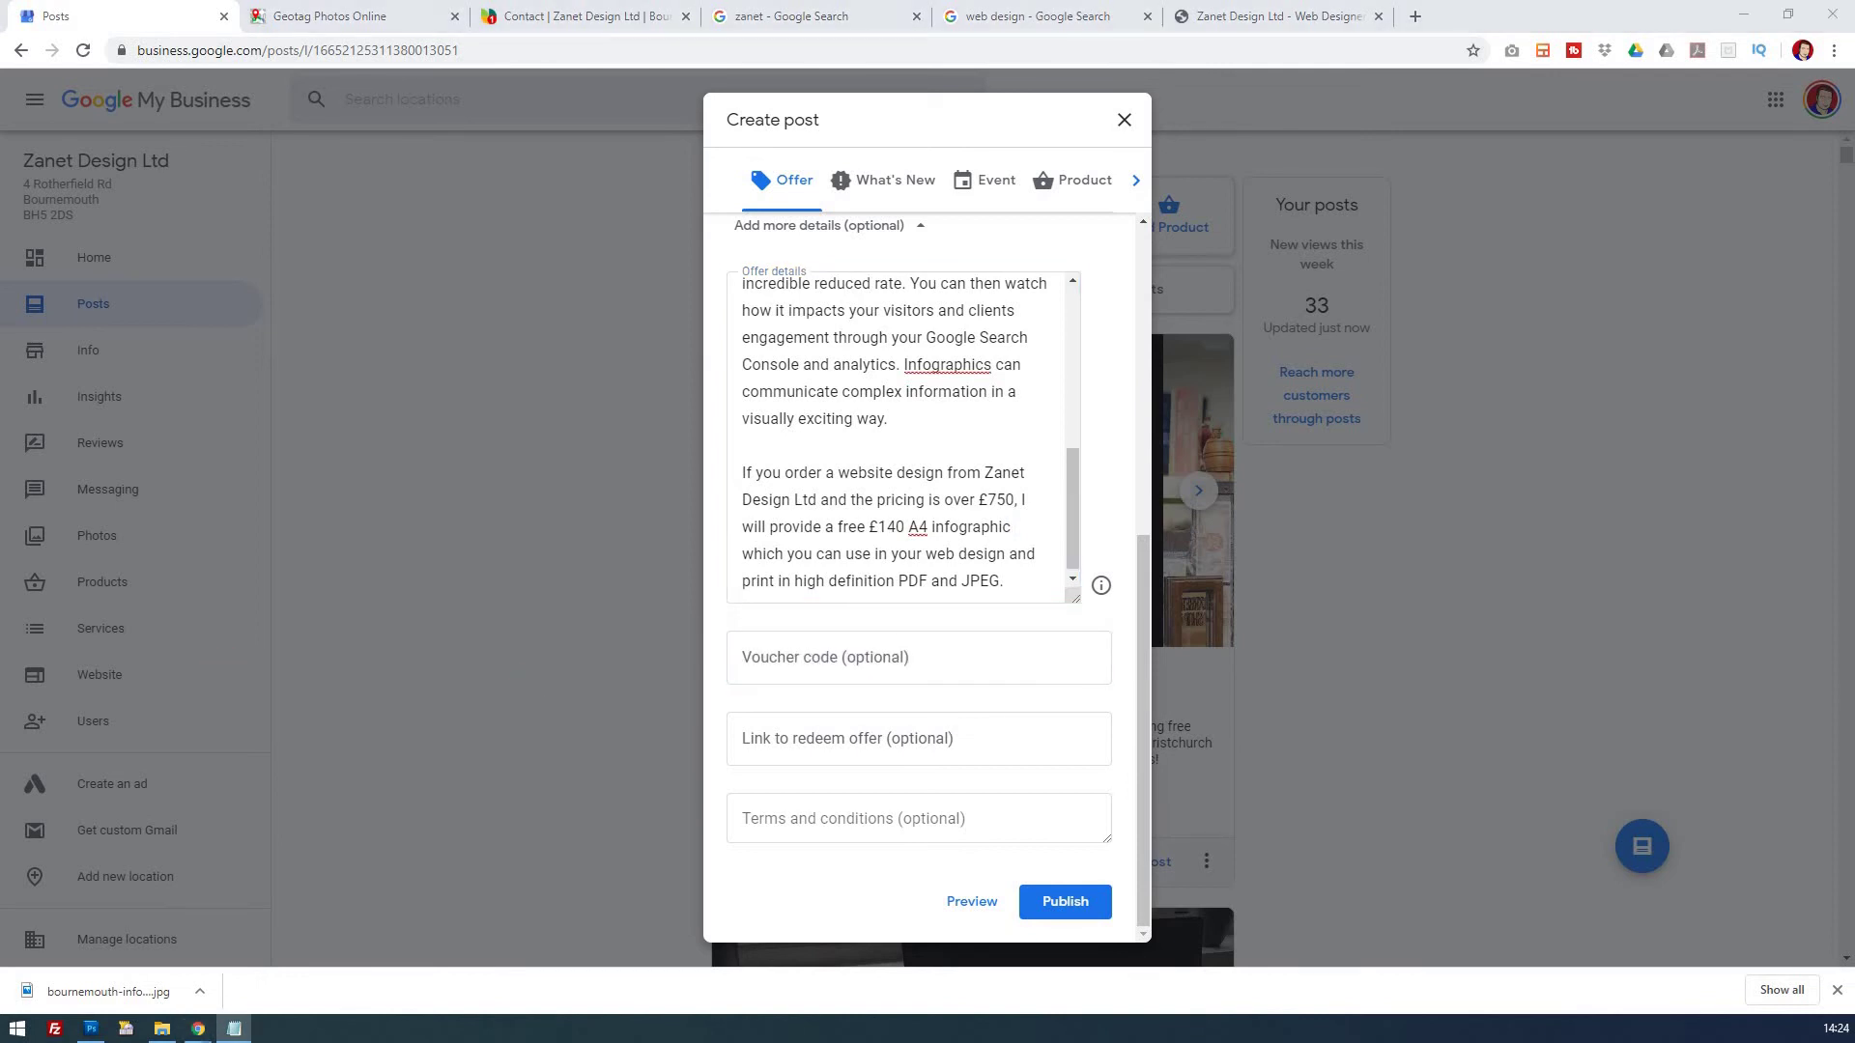
click(813, 659)
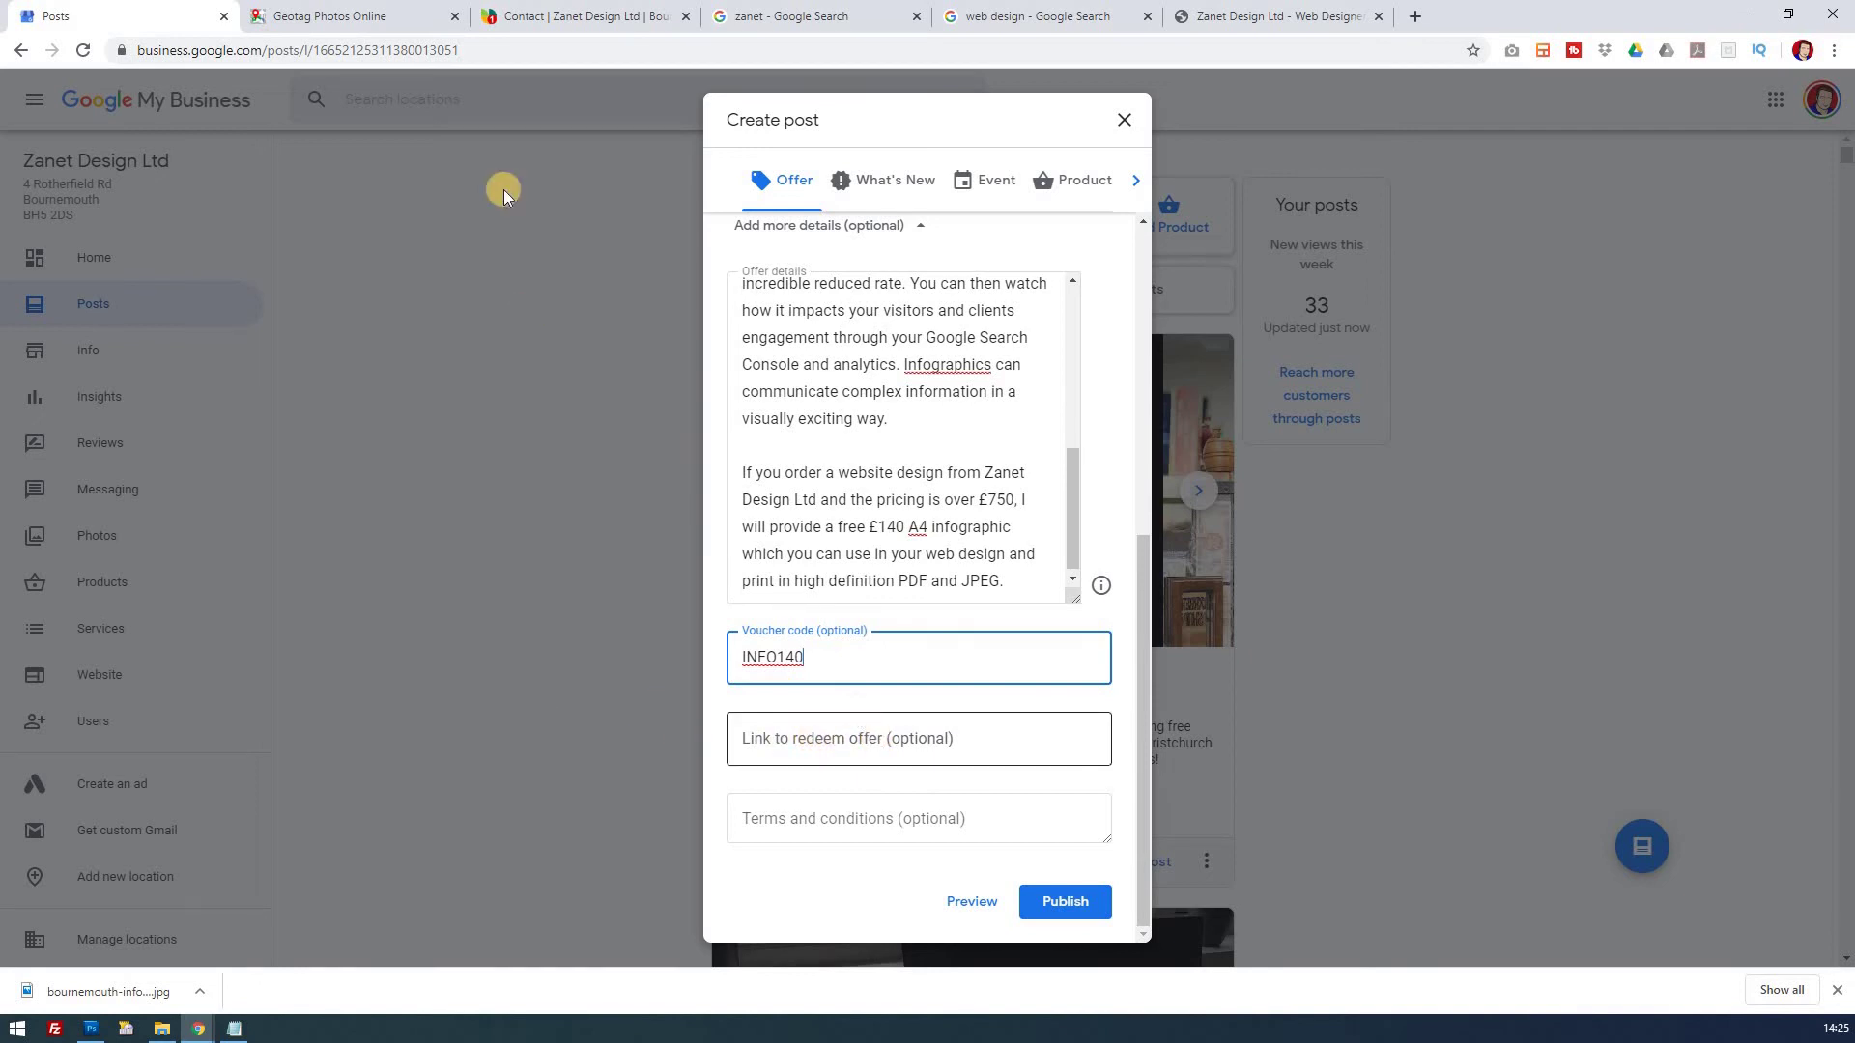
click(580, 16)
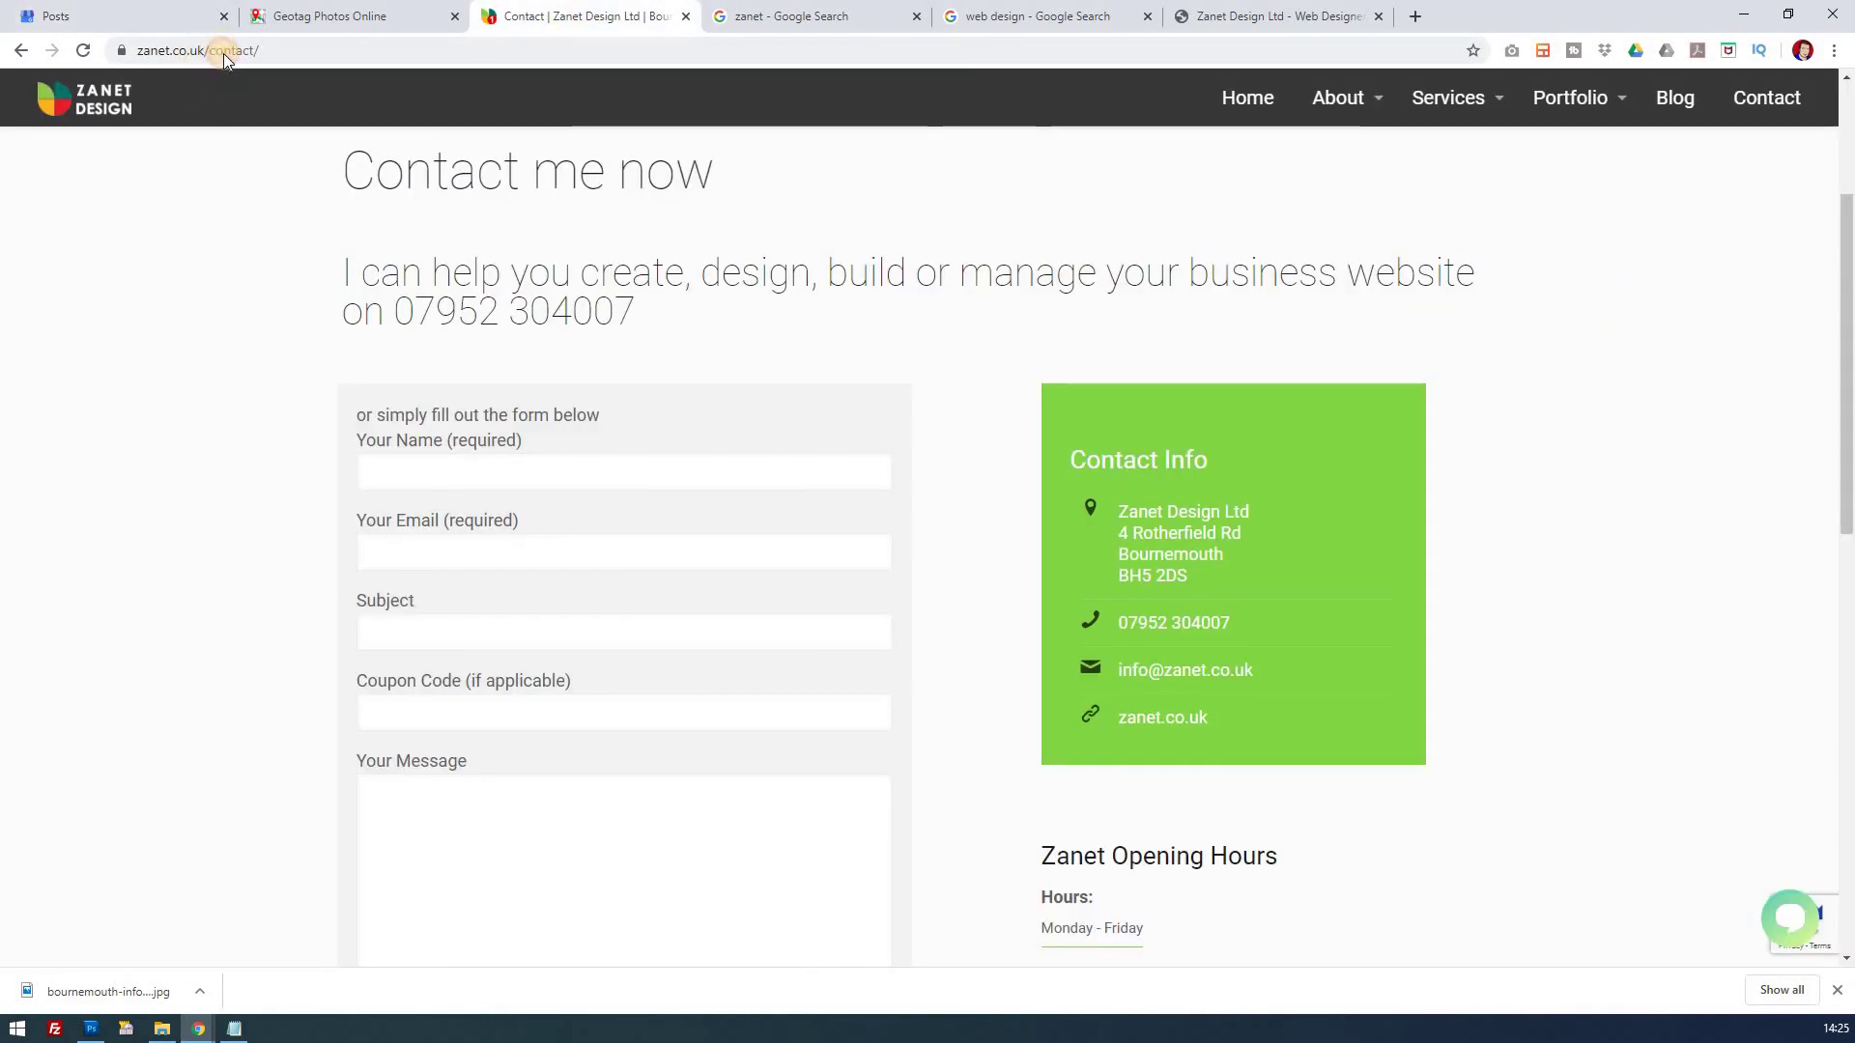
click(220, 50)
right_click(226, 53)
click(293, 186)
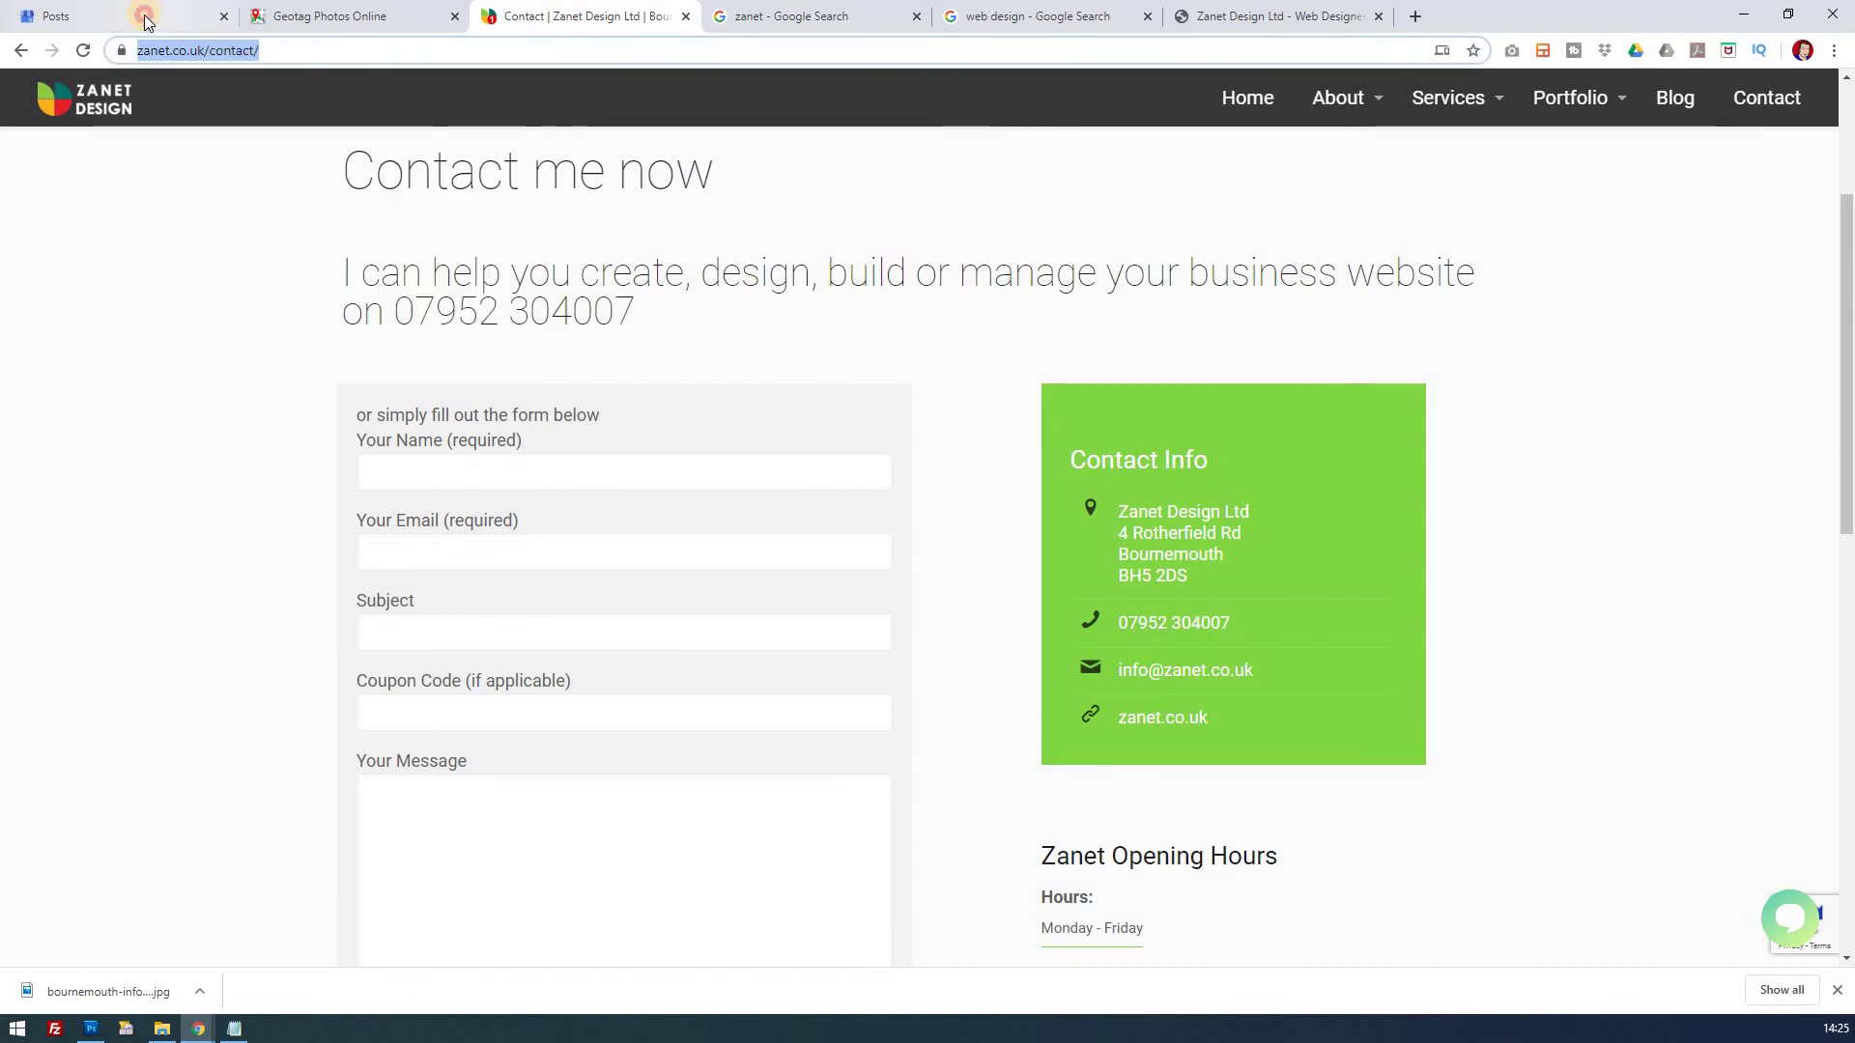
click(143, 14)
click(902, 742)
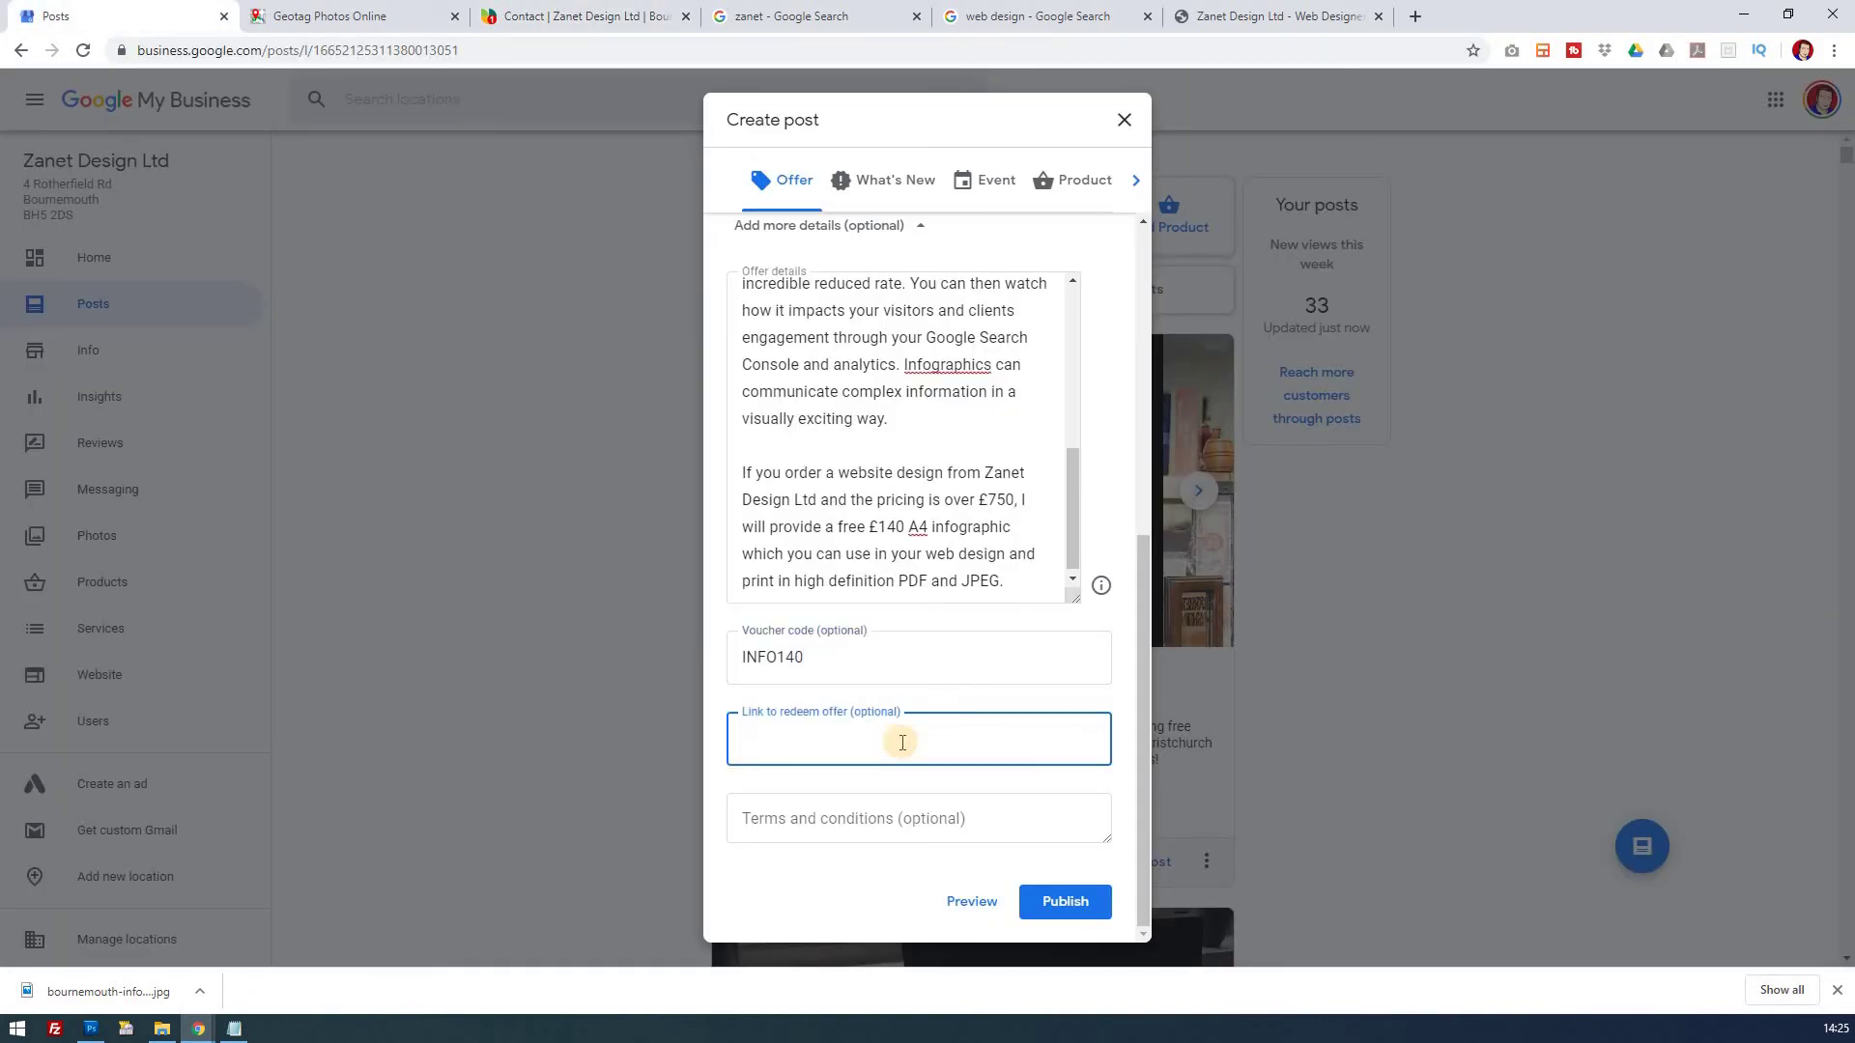
key(ctrl+v)
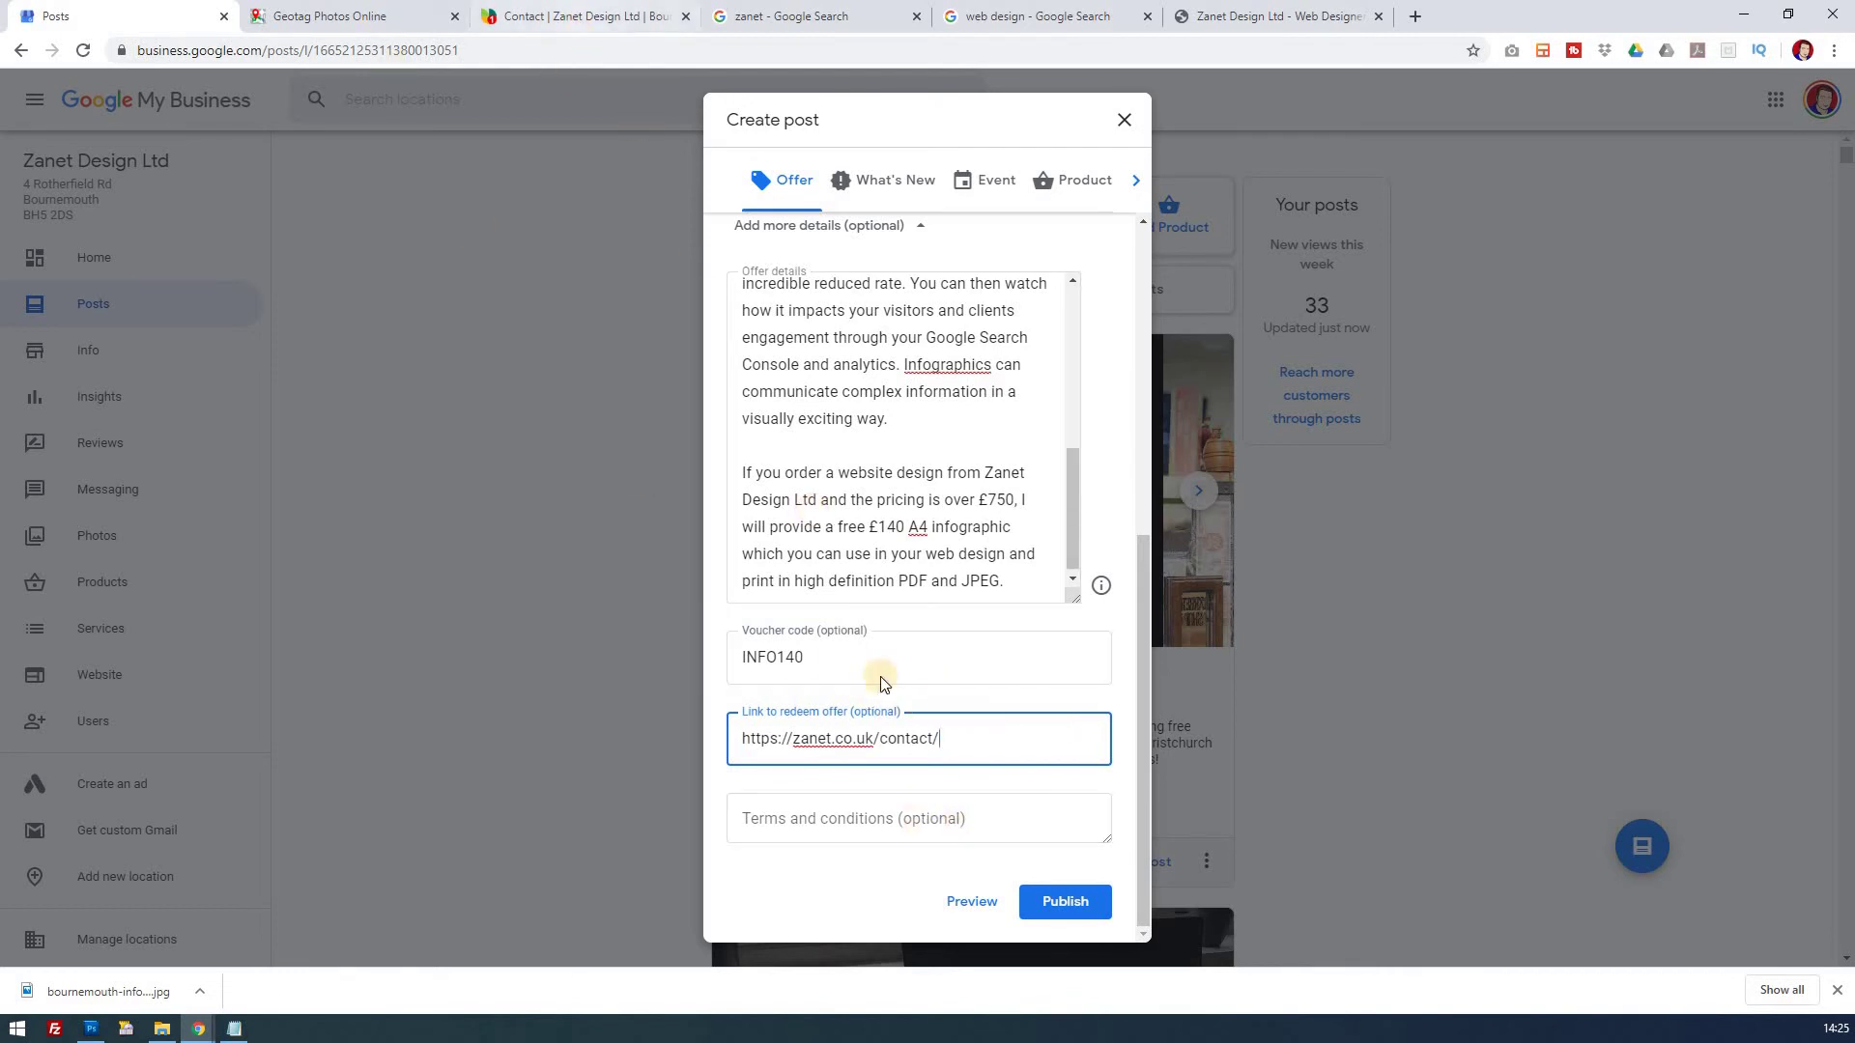
Step: Examine the footer of the Zanet Design contact page, then return to the offer post
key(ctrl+3)
drag(1846, 420, 1043, 947)
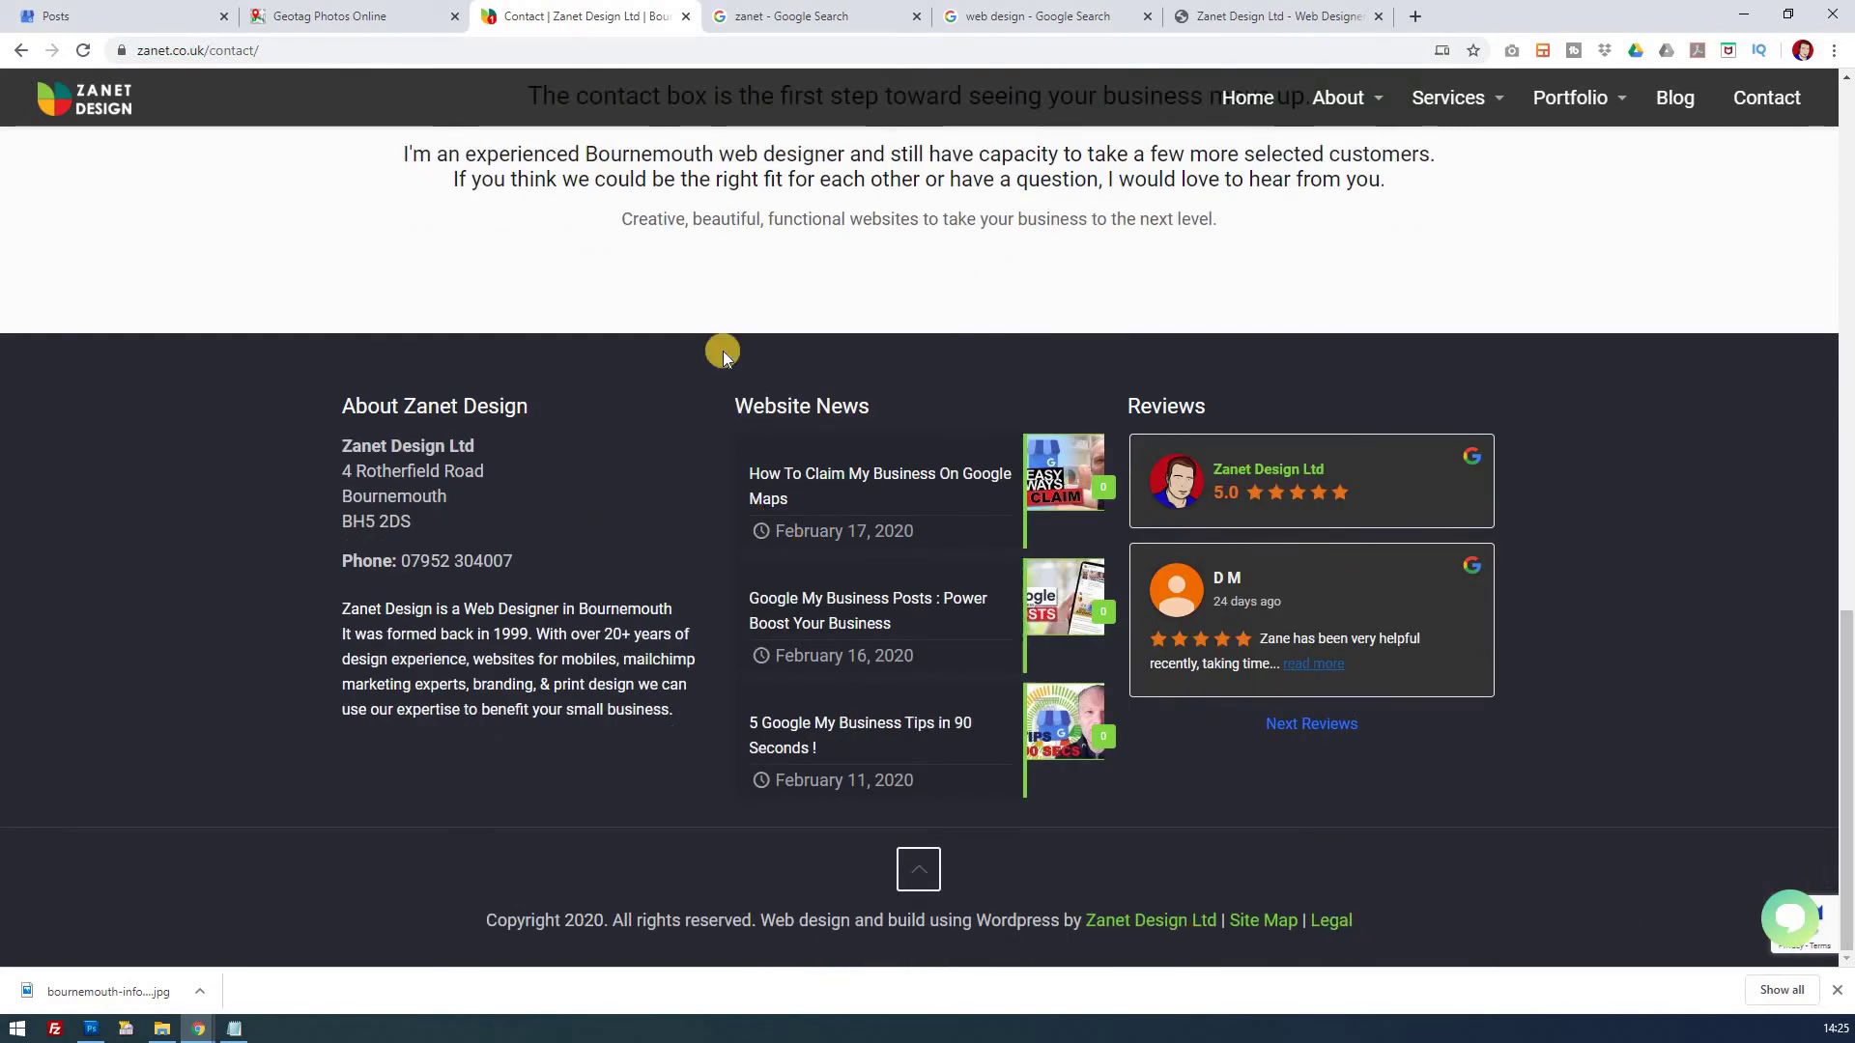
click(152, 24)
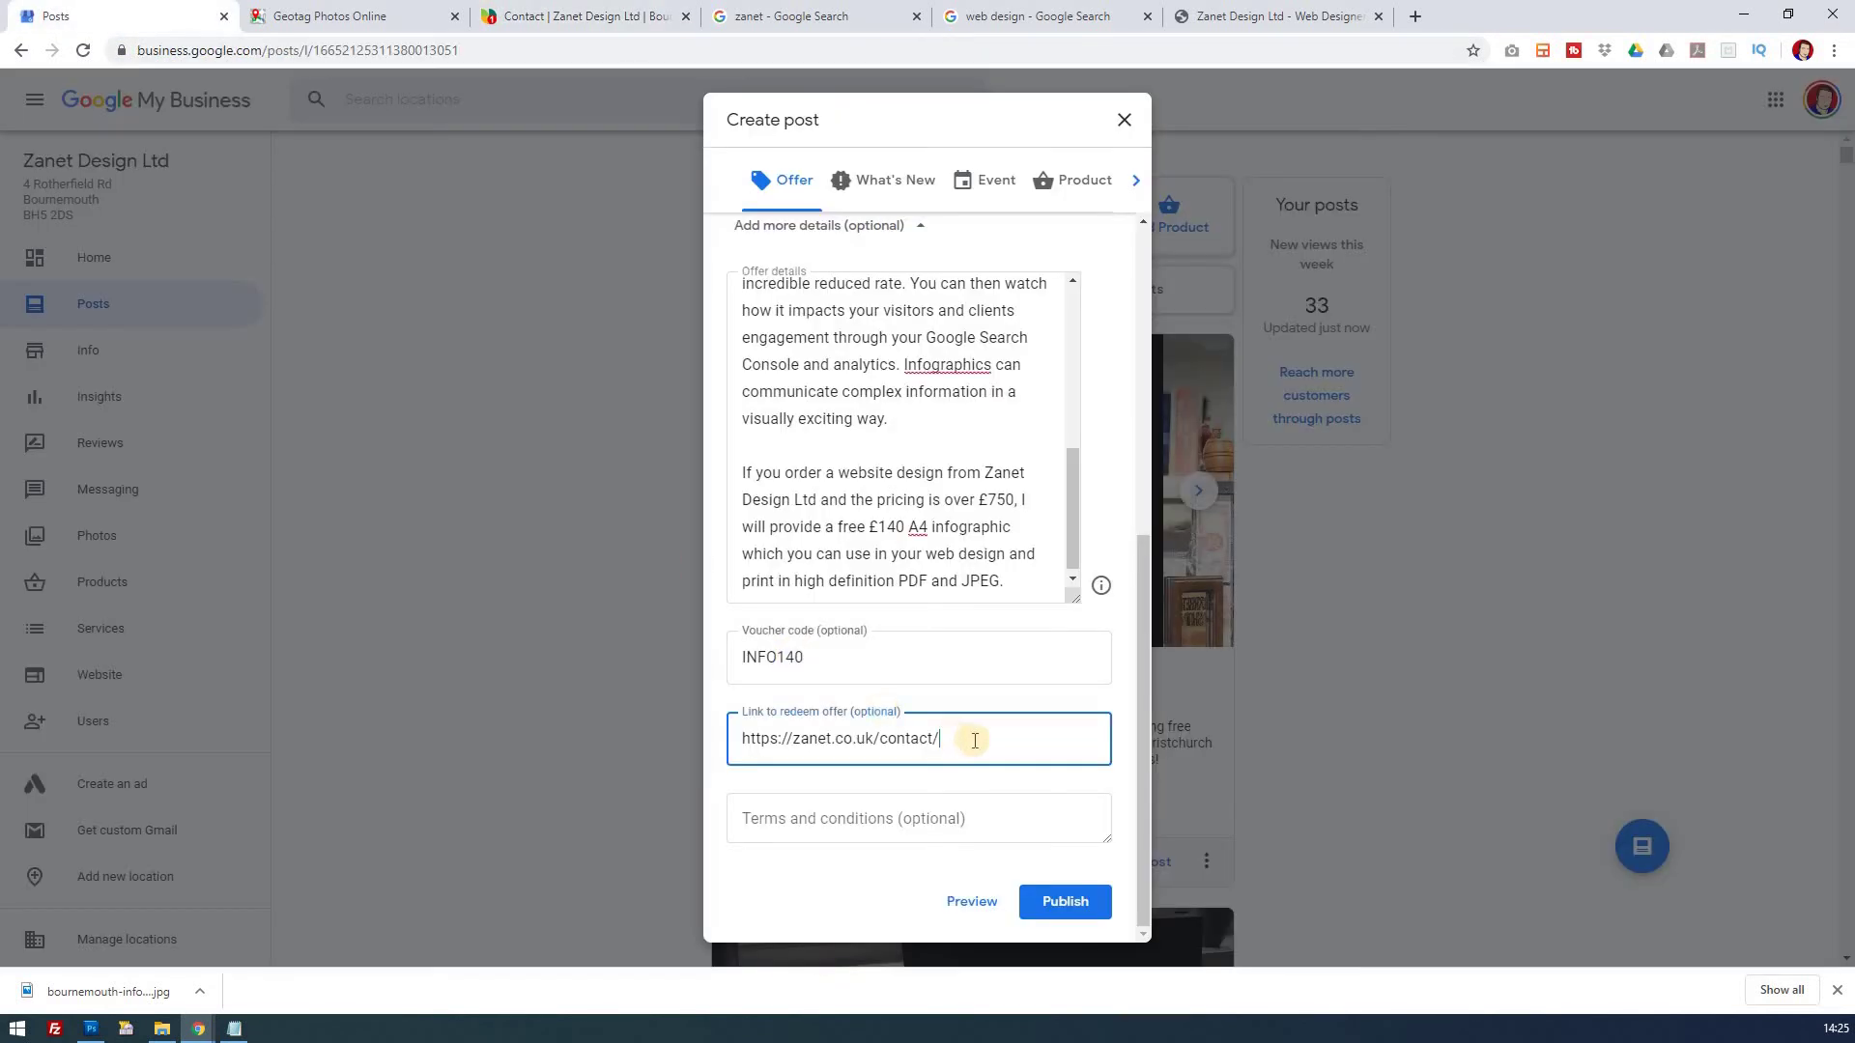
Step: Open the preview of the offer post and examine it down to the voucher section
click(1142, 807)
click(969, 911)
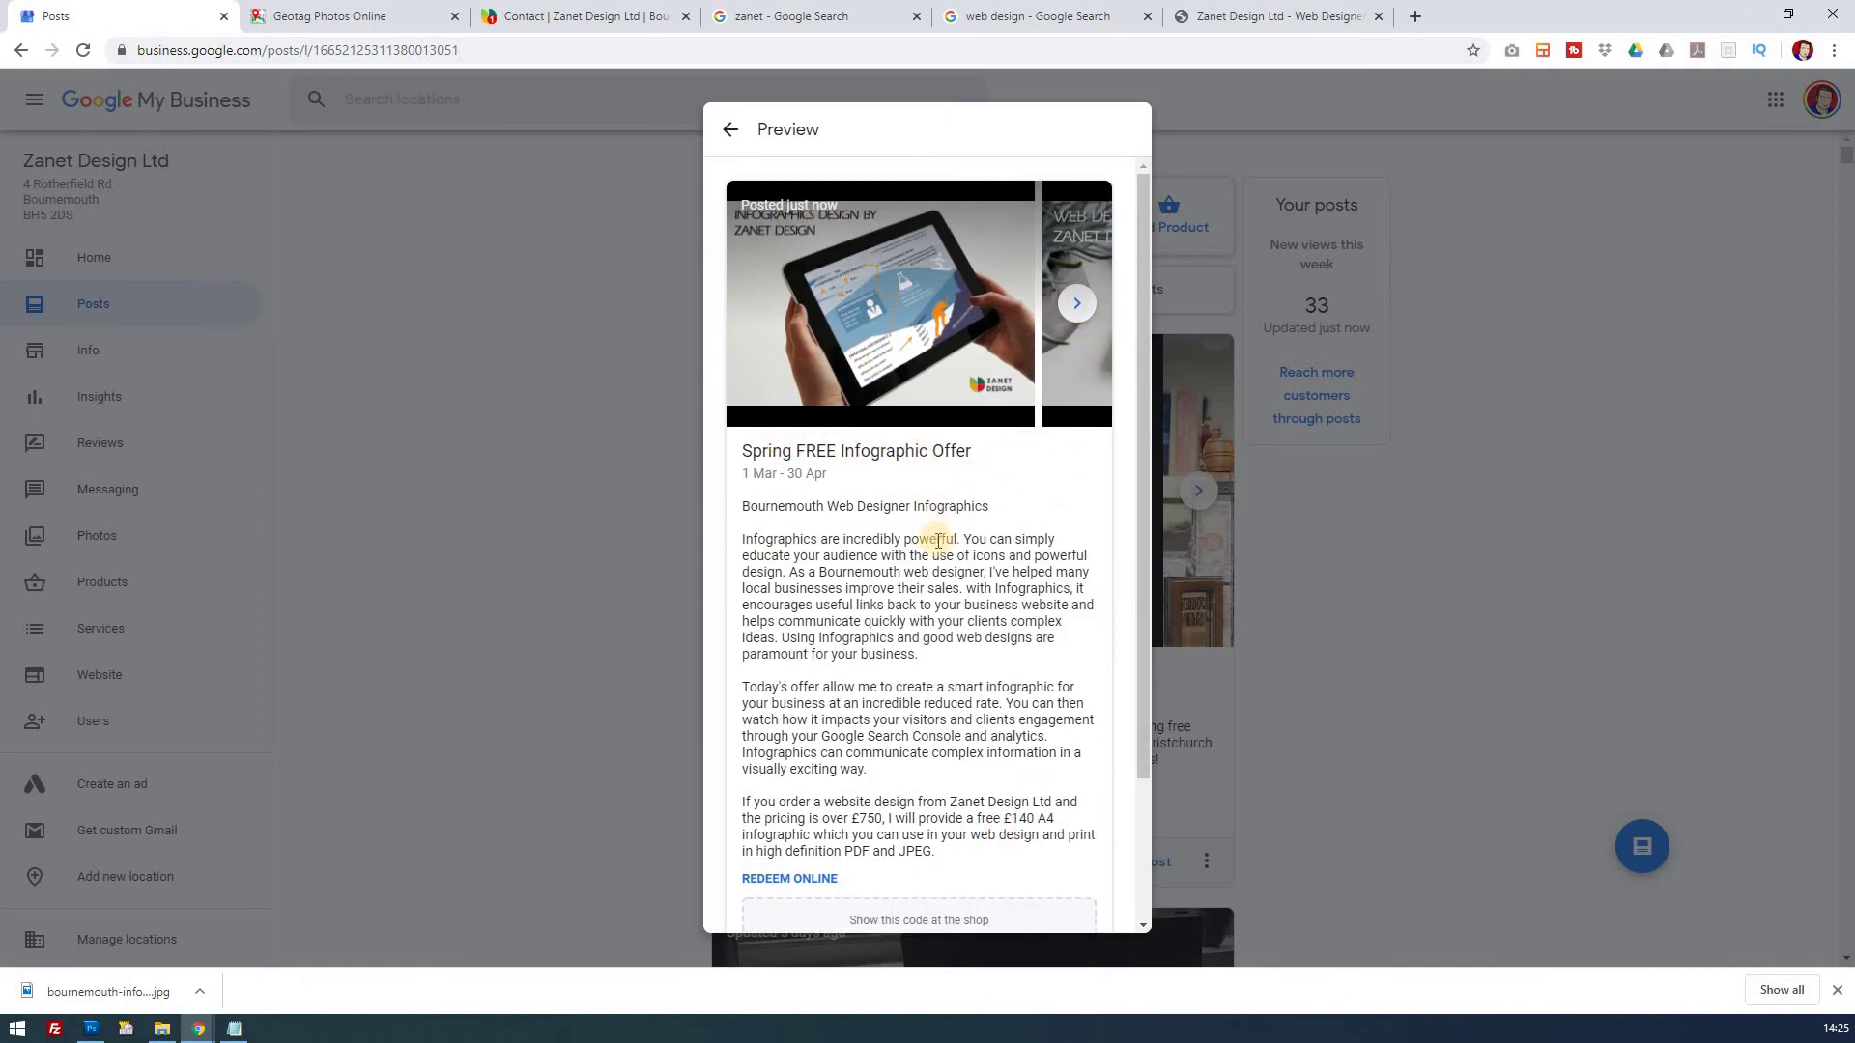
scroll(944, 579, down, 2)
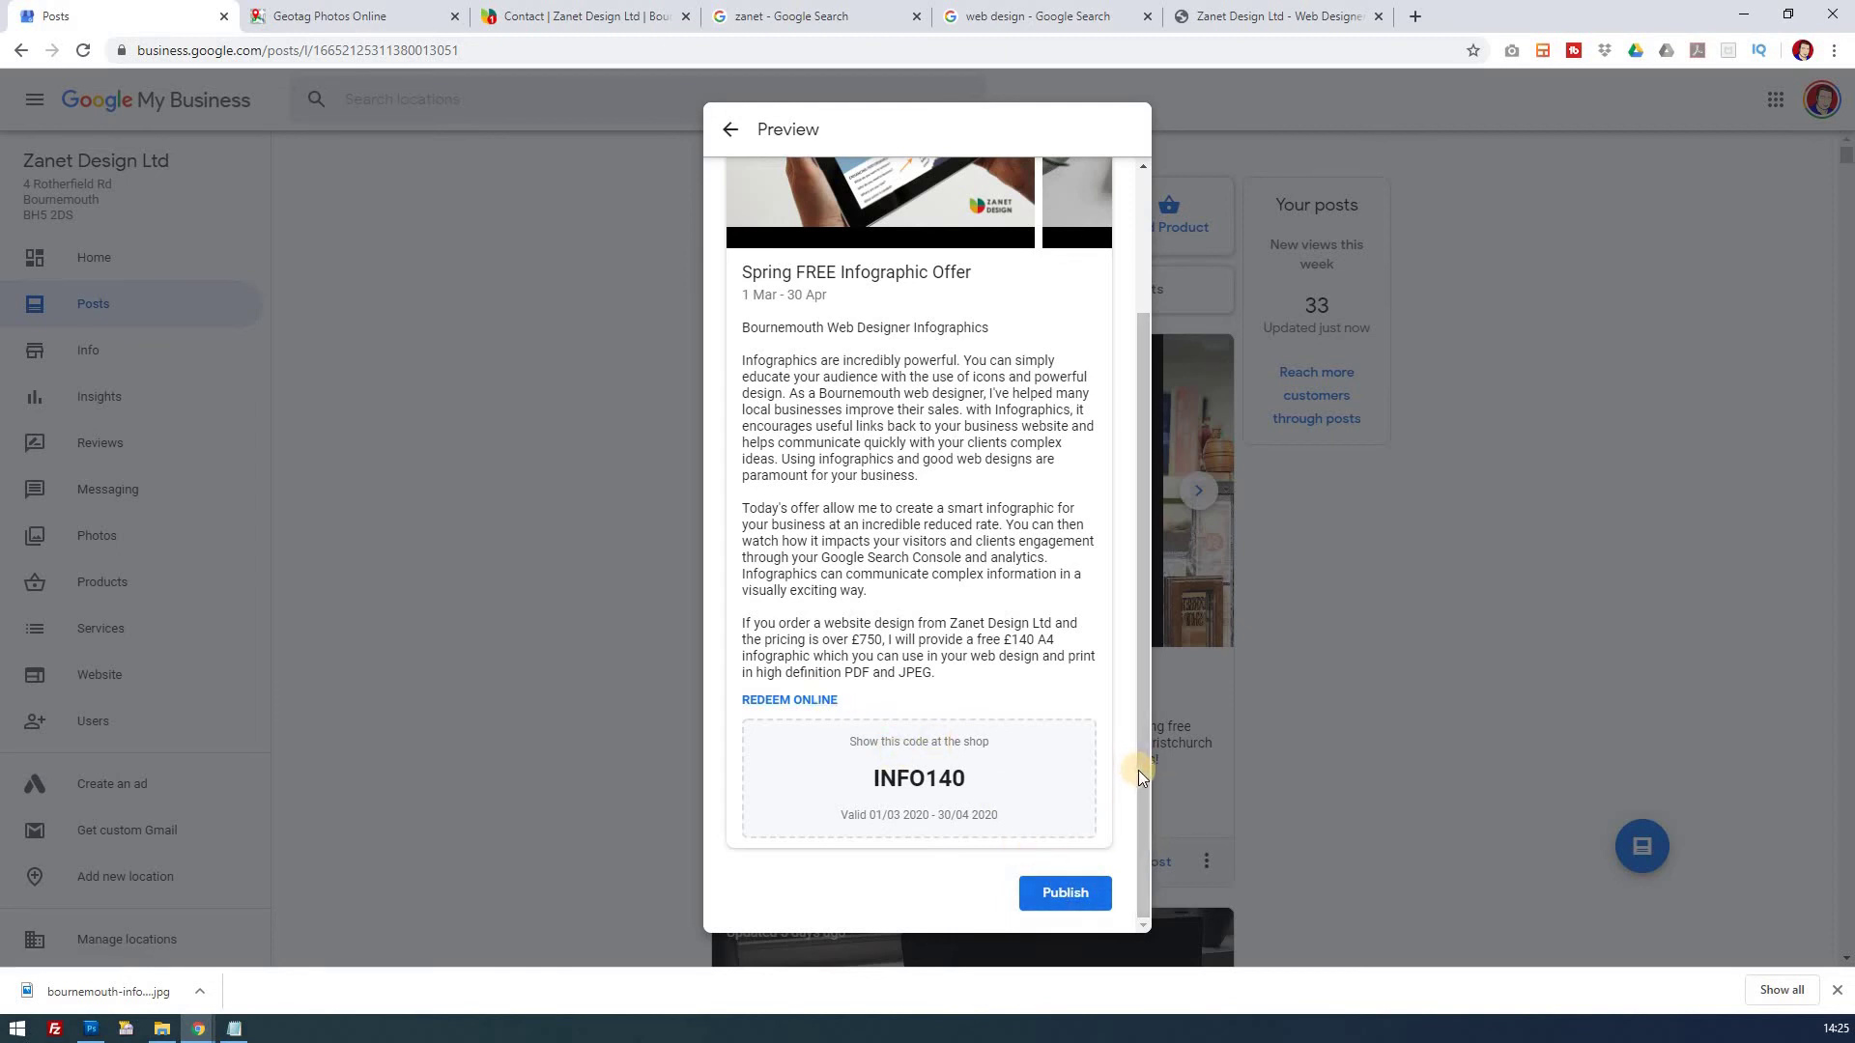
click(1153, 670)
drag(1152, 670, 1101, 398)
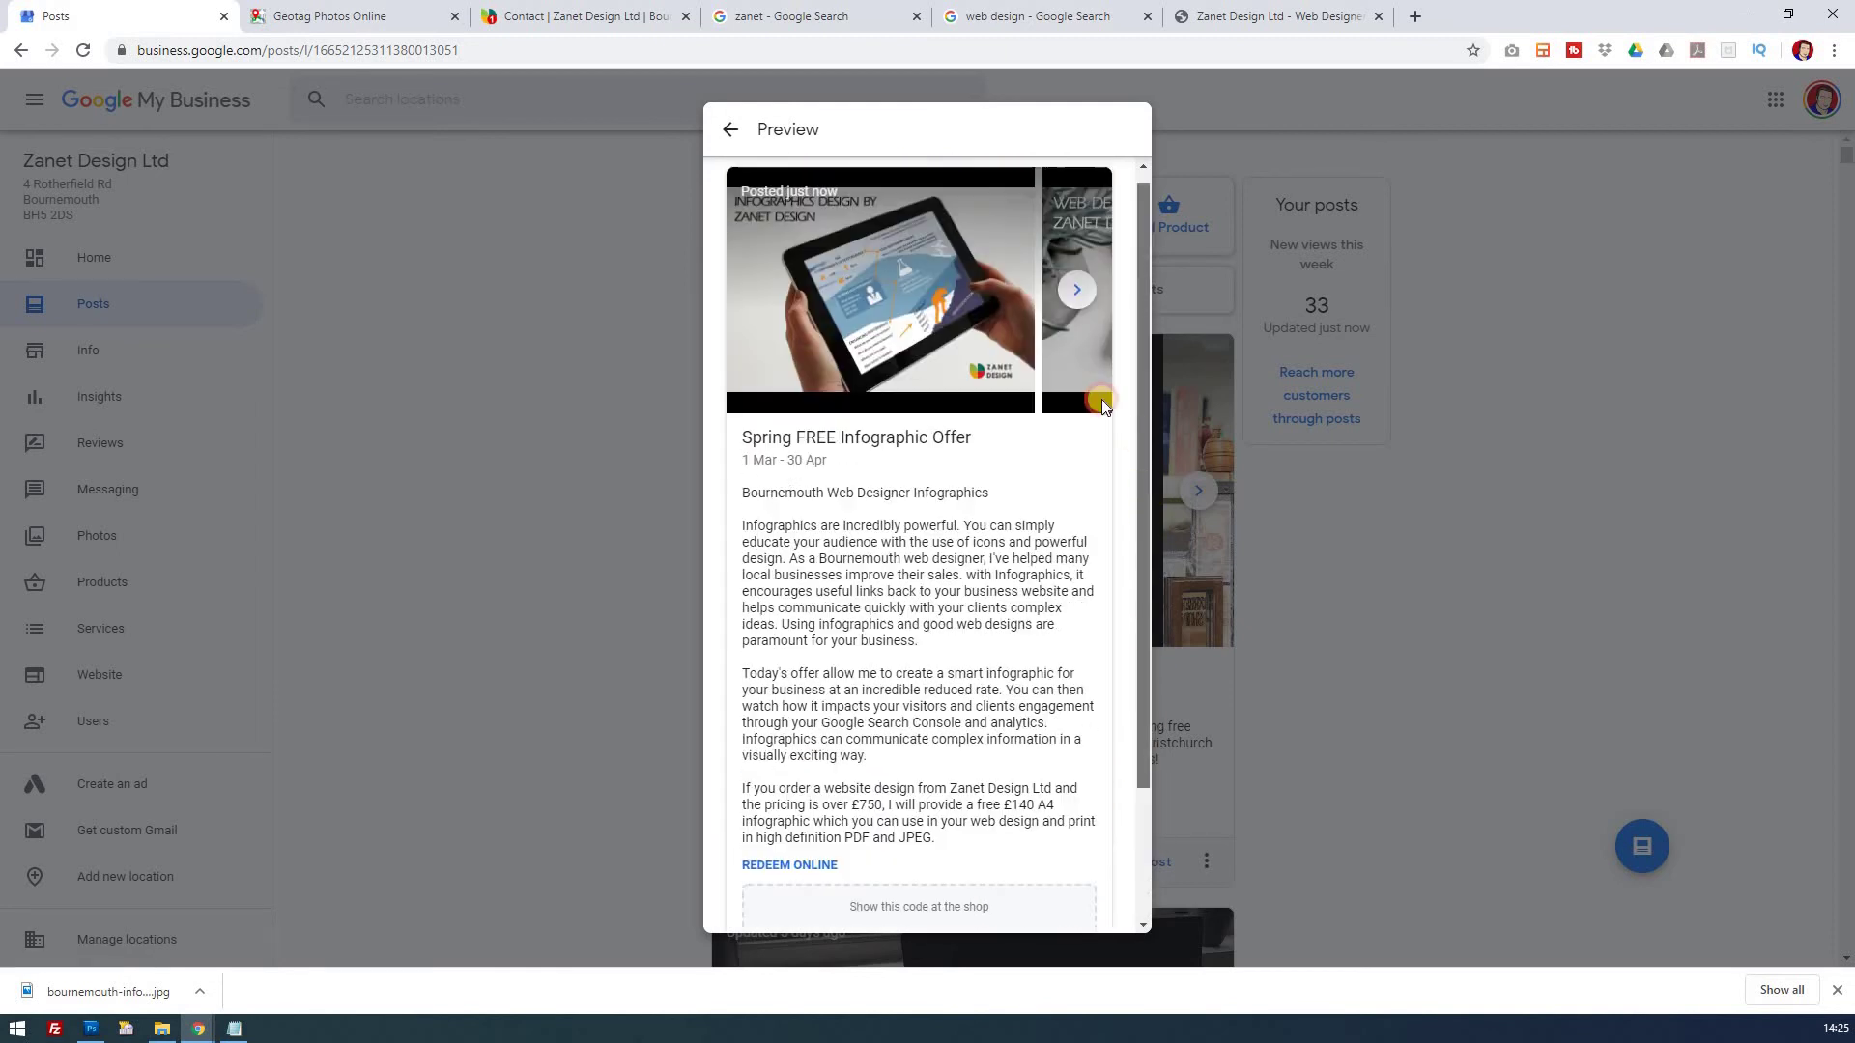
Step: Browse through all the offer photos in the preview and return to the first one
click(1081, 304)
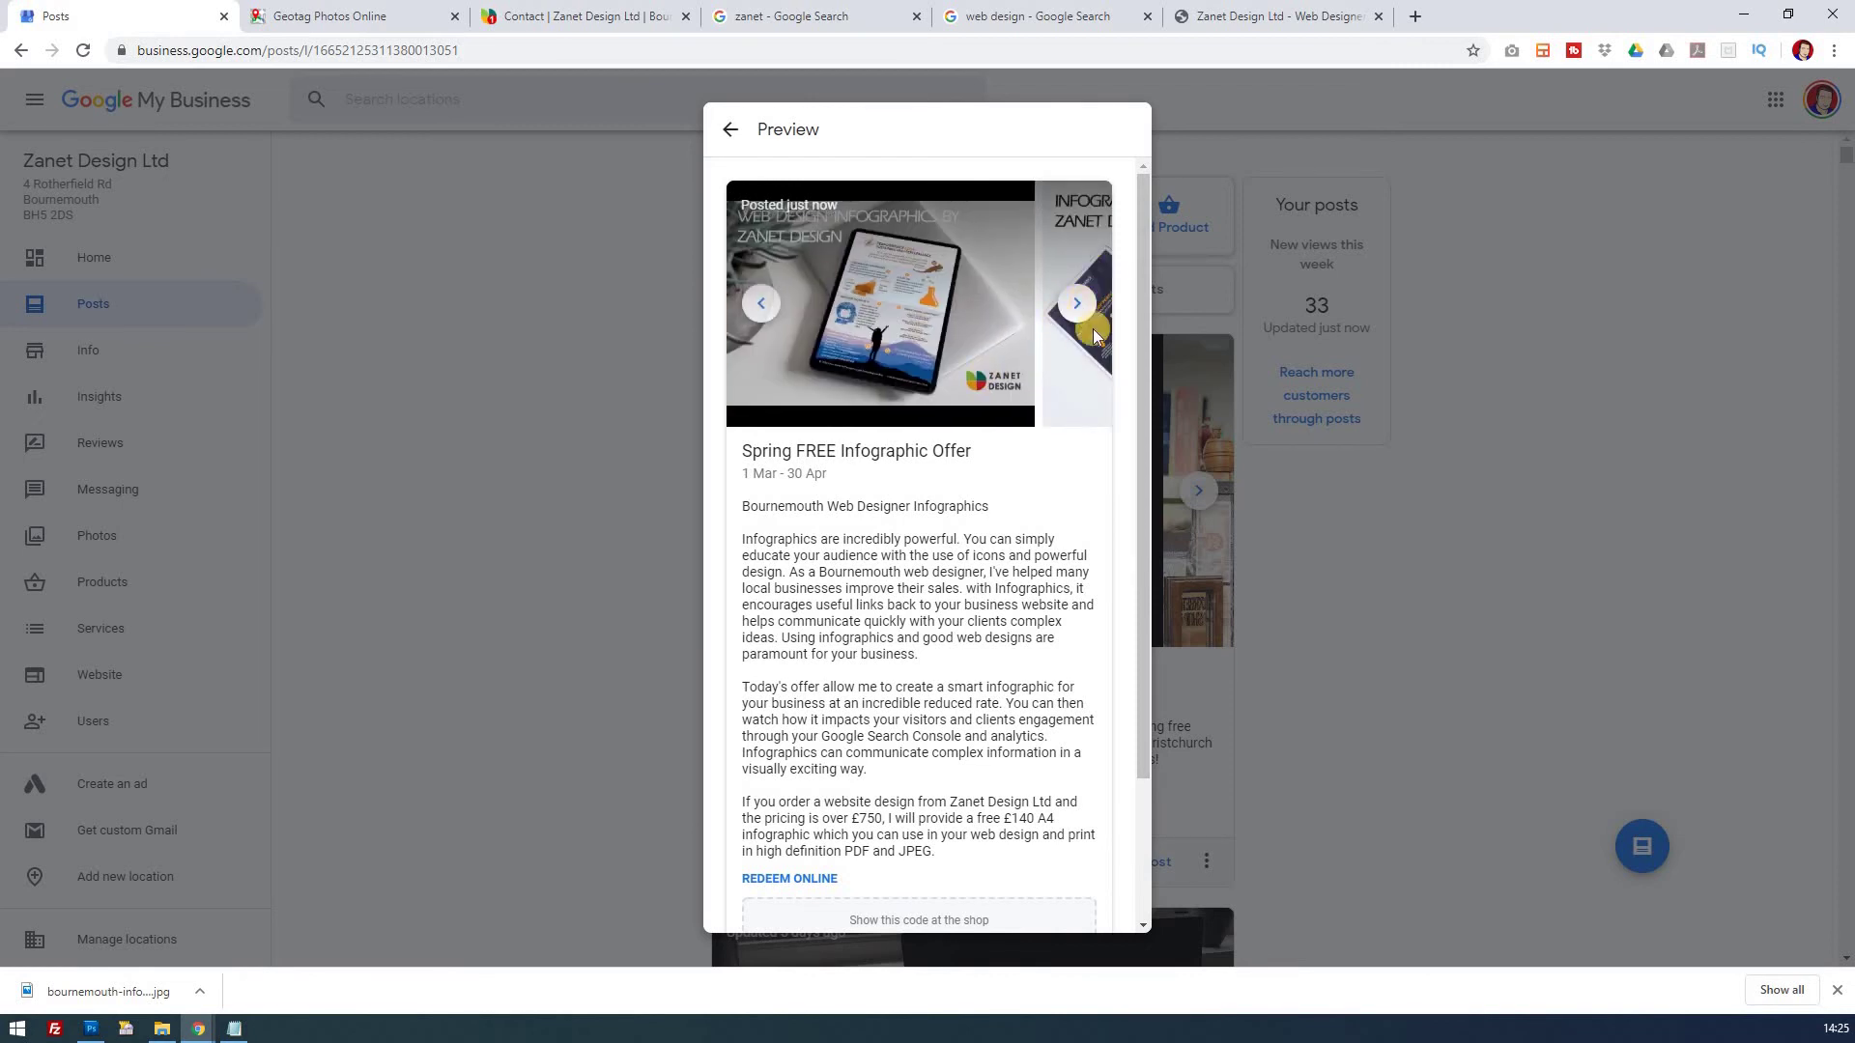
click(1079, 304)
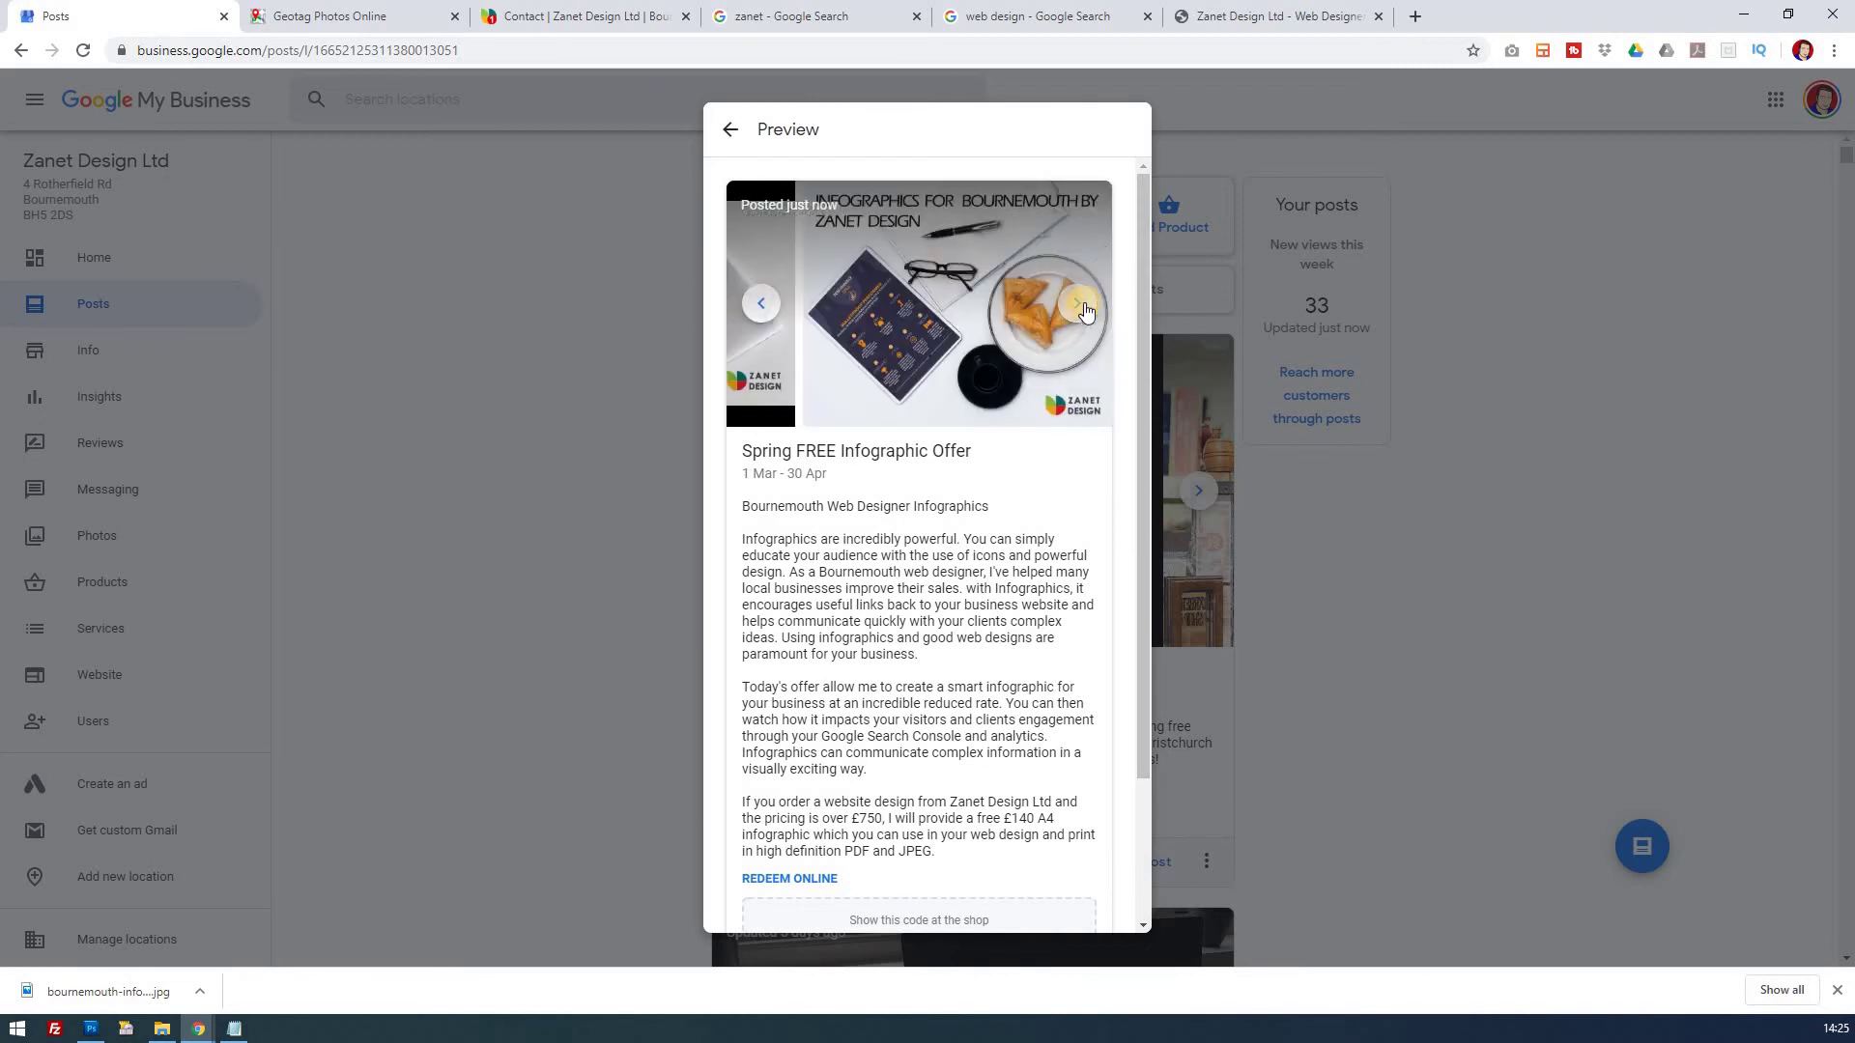
click(758, 305)
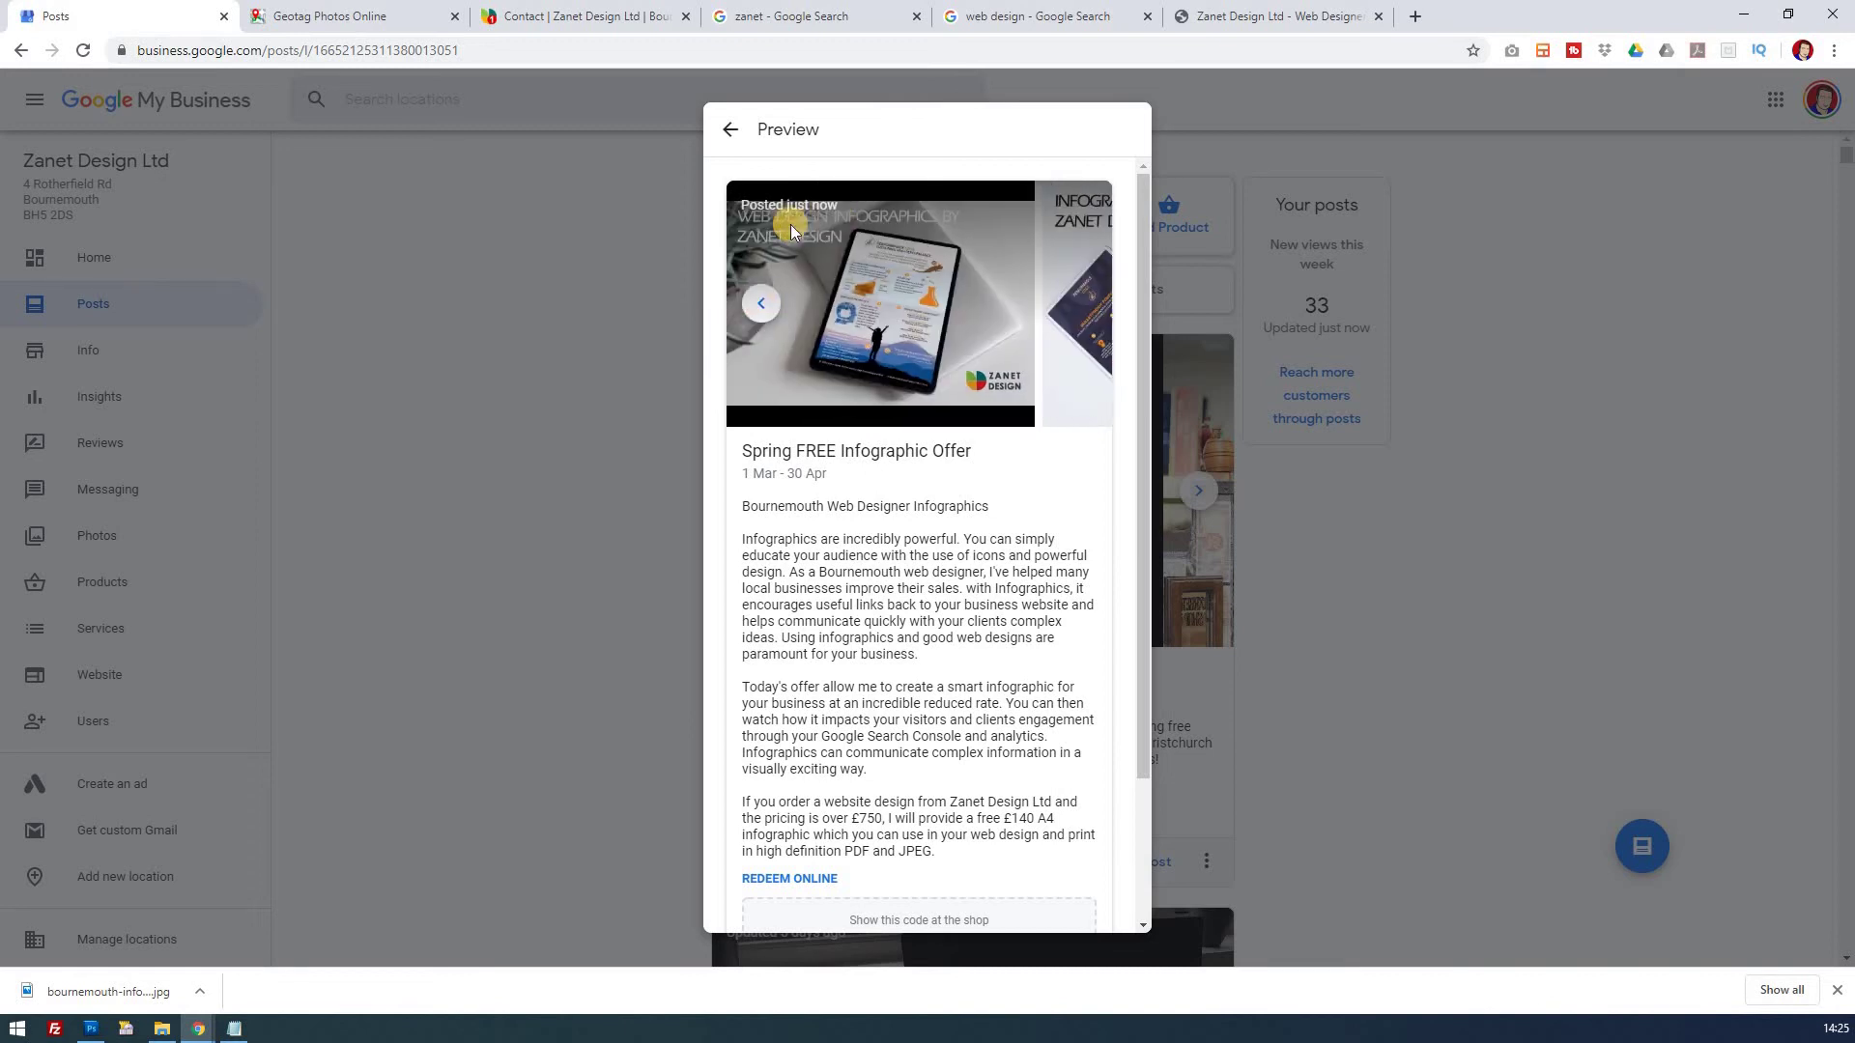
click(758, 305)
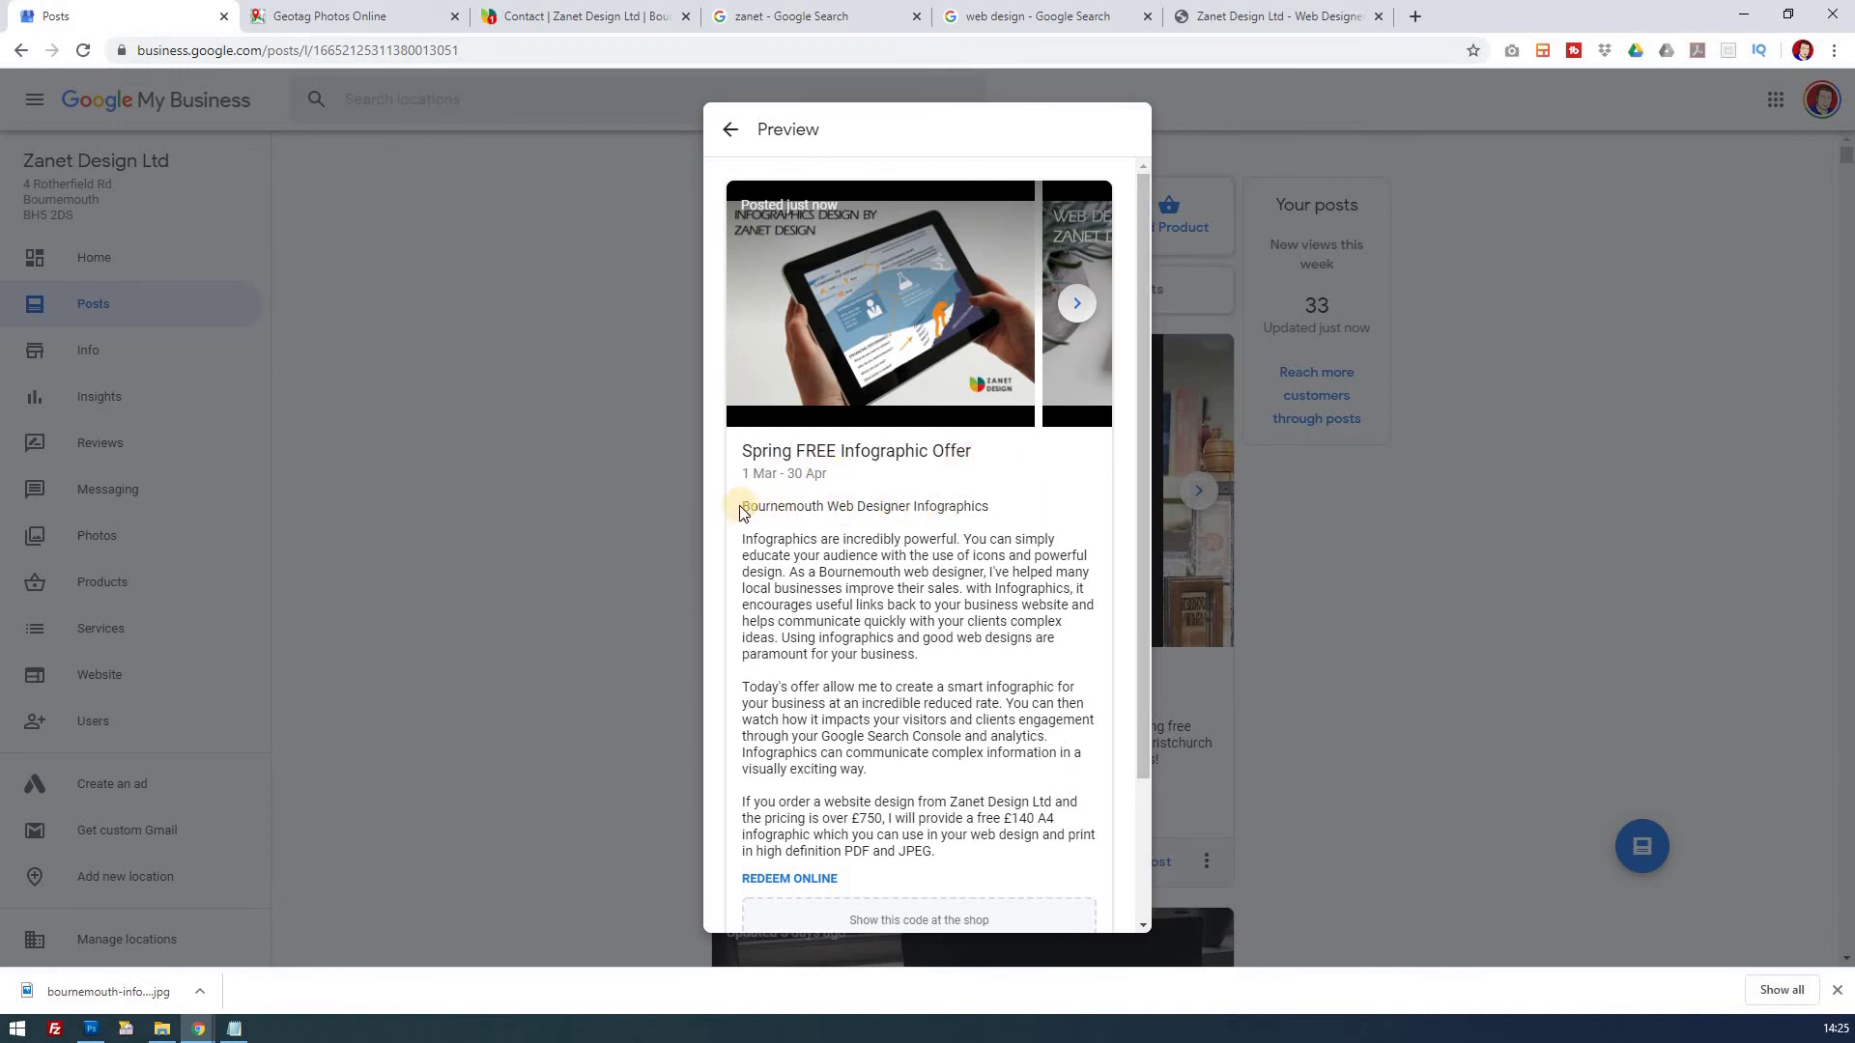
Step: Check the "Bournemouth Web Designer Infographics" heading and the remaining offer text in the preview, and publish the post
drag(749, 504, 824, 504)
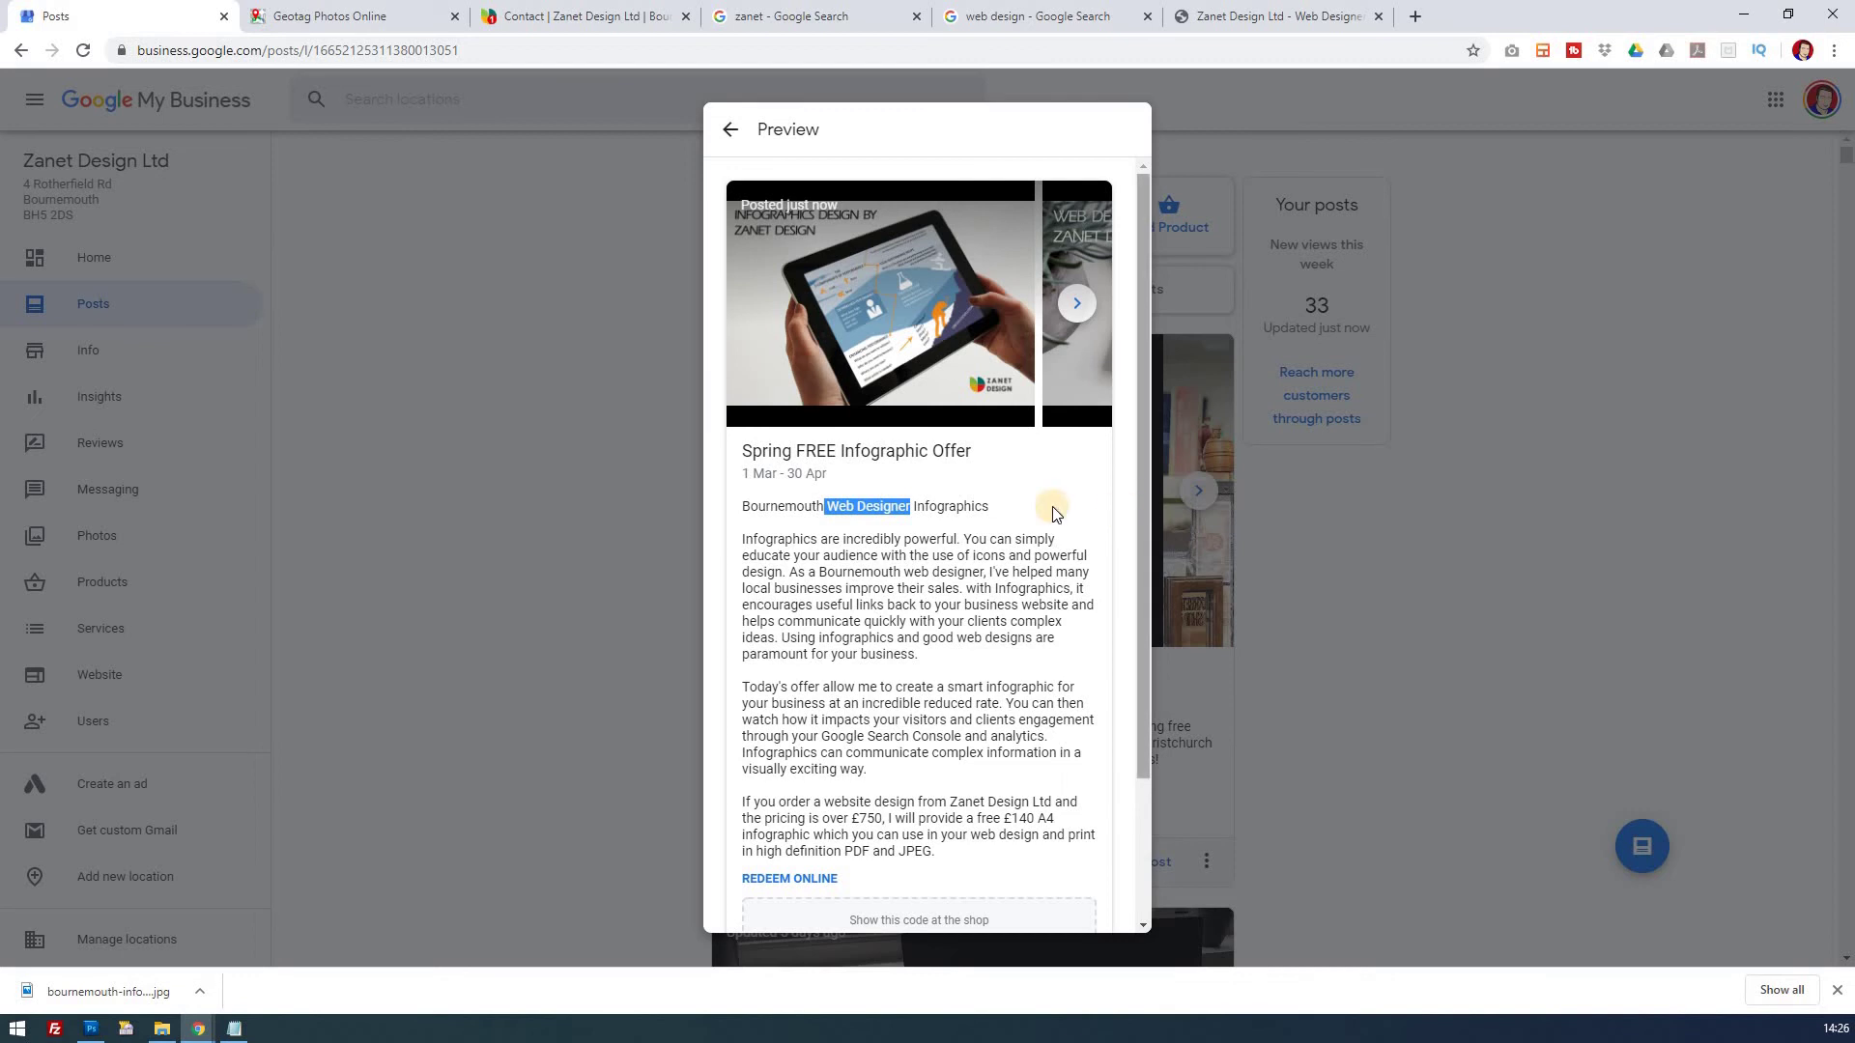
scroll(1140, 541, down, 2)
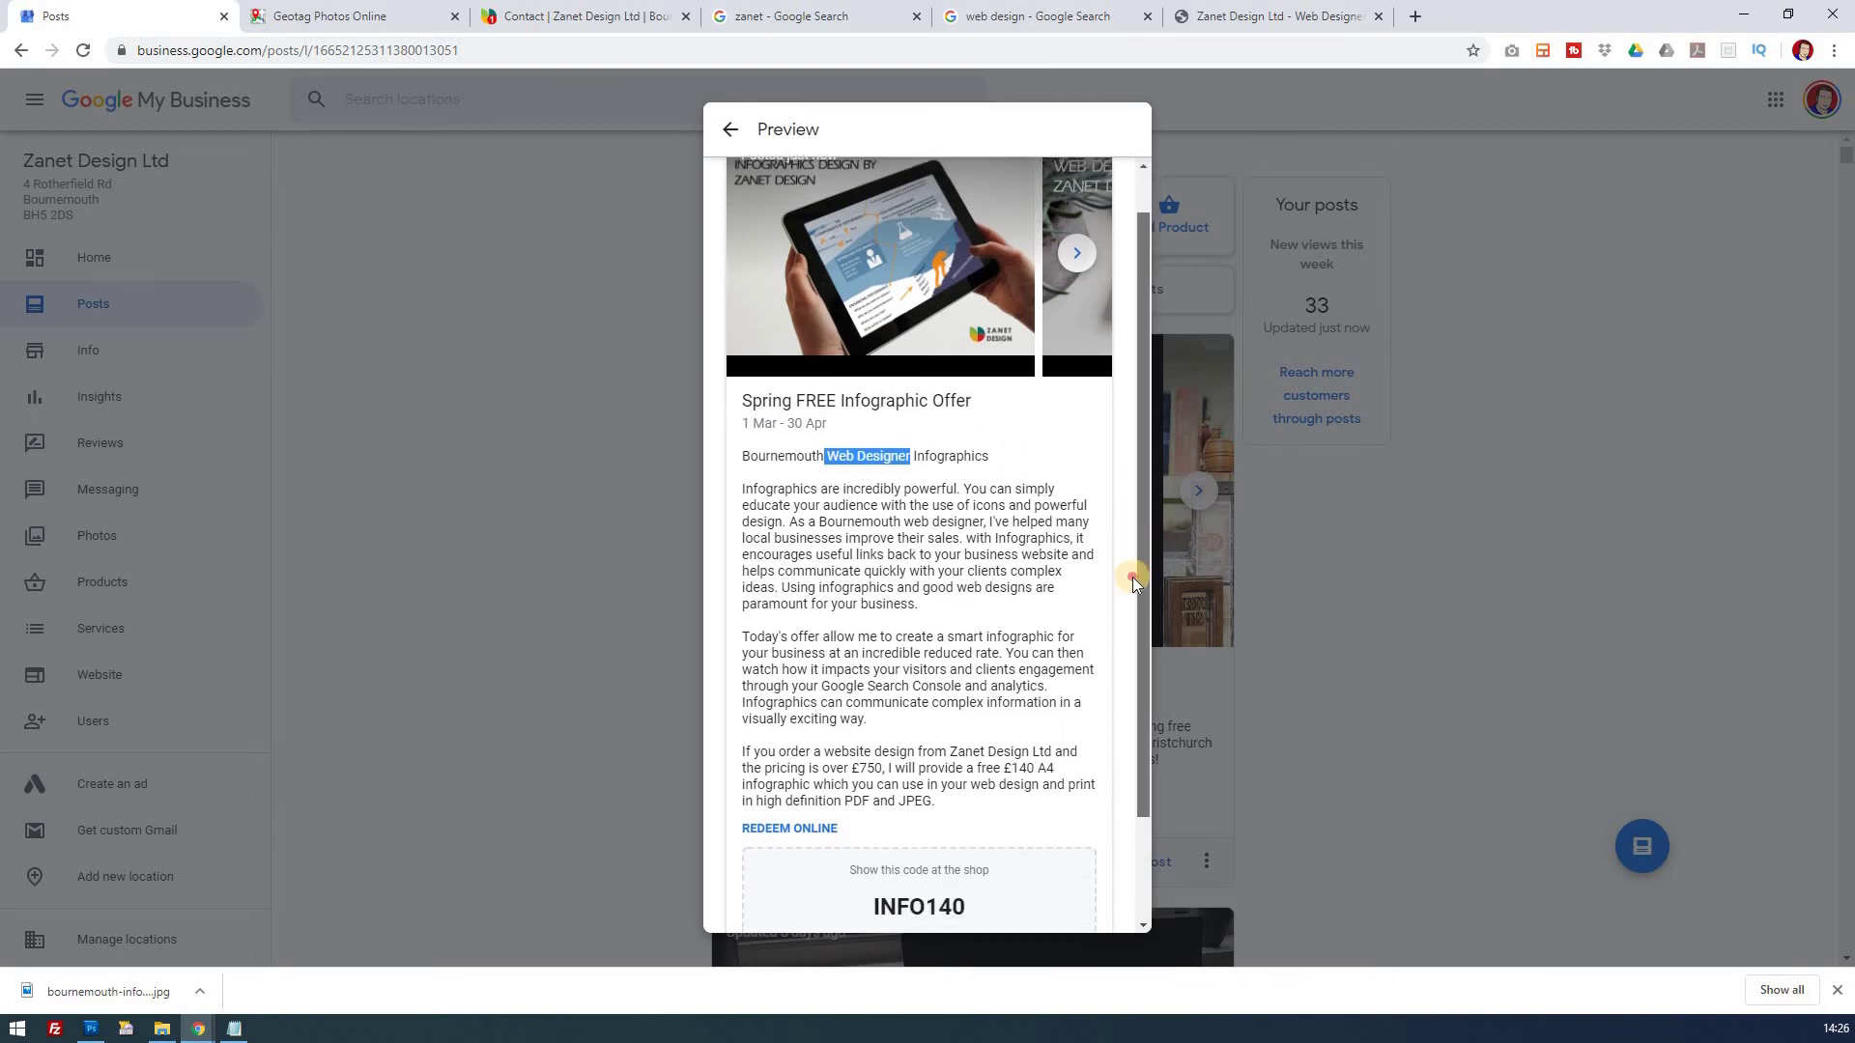
scroll(1132, 605, down, 1)
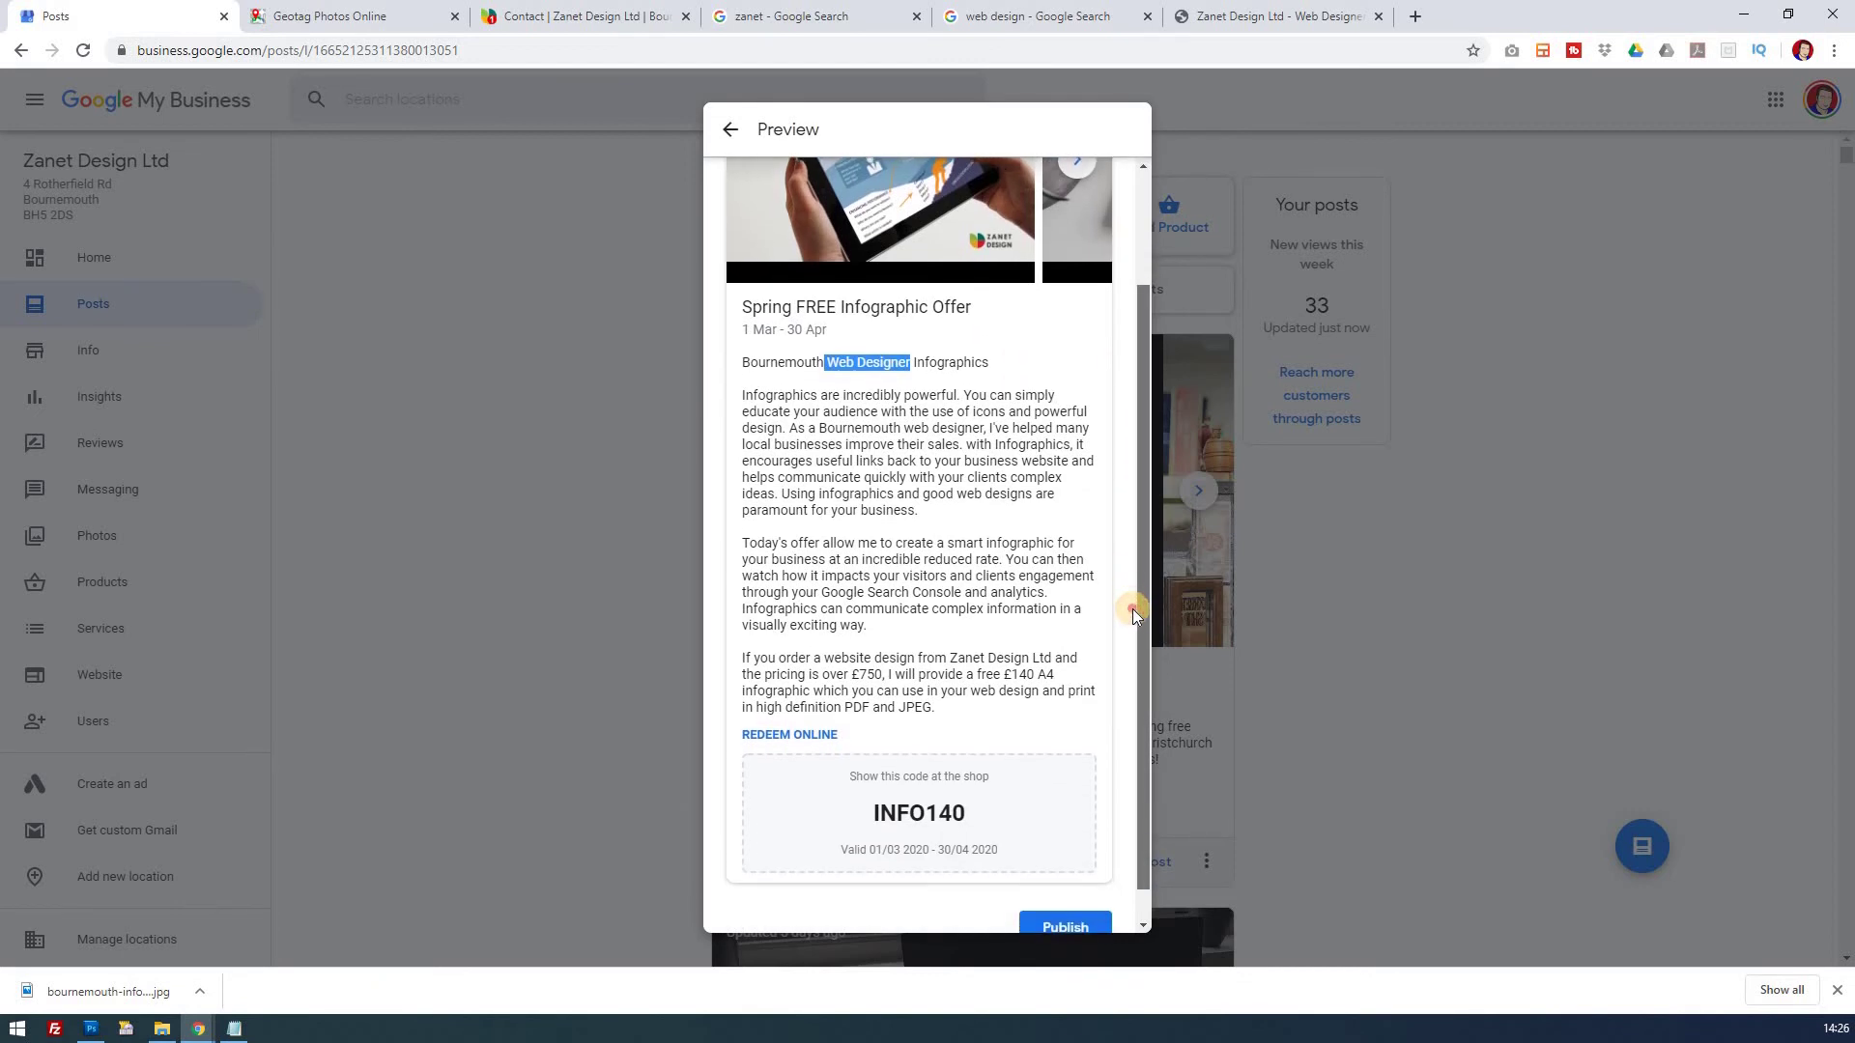
scroll(1126, 361, up, 3)
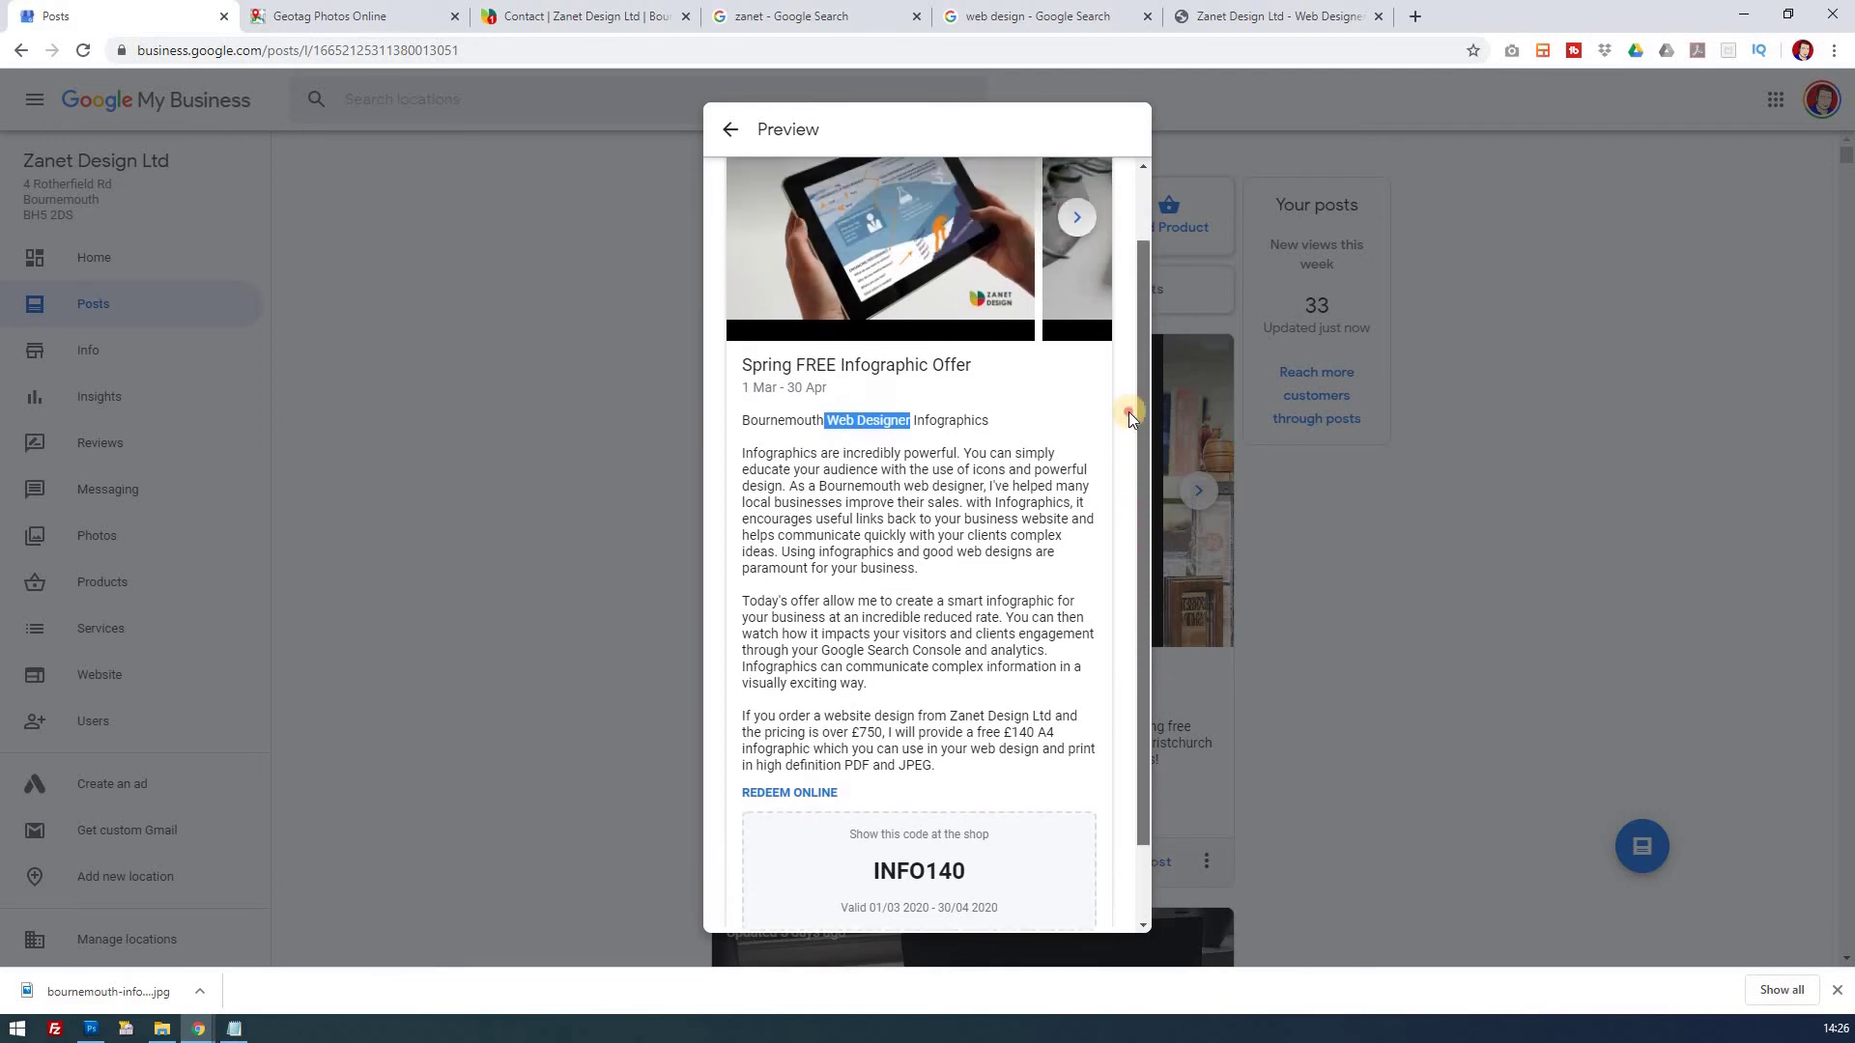
scroll(1121, 676, down, 3)
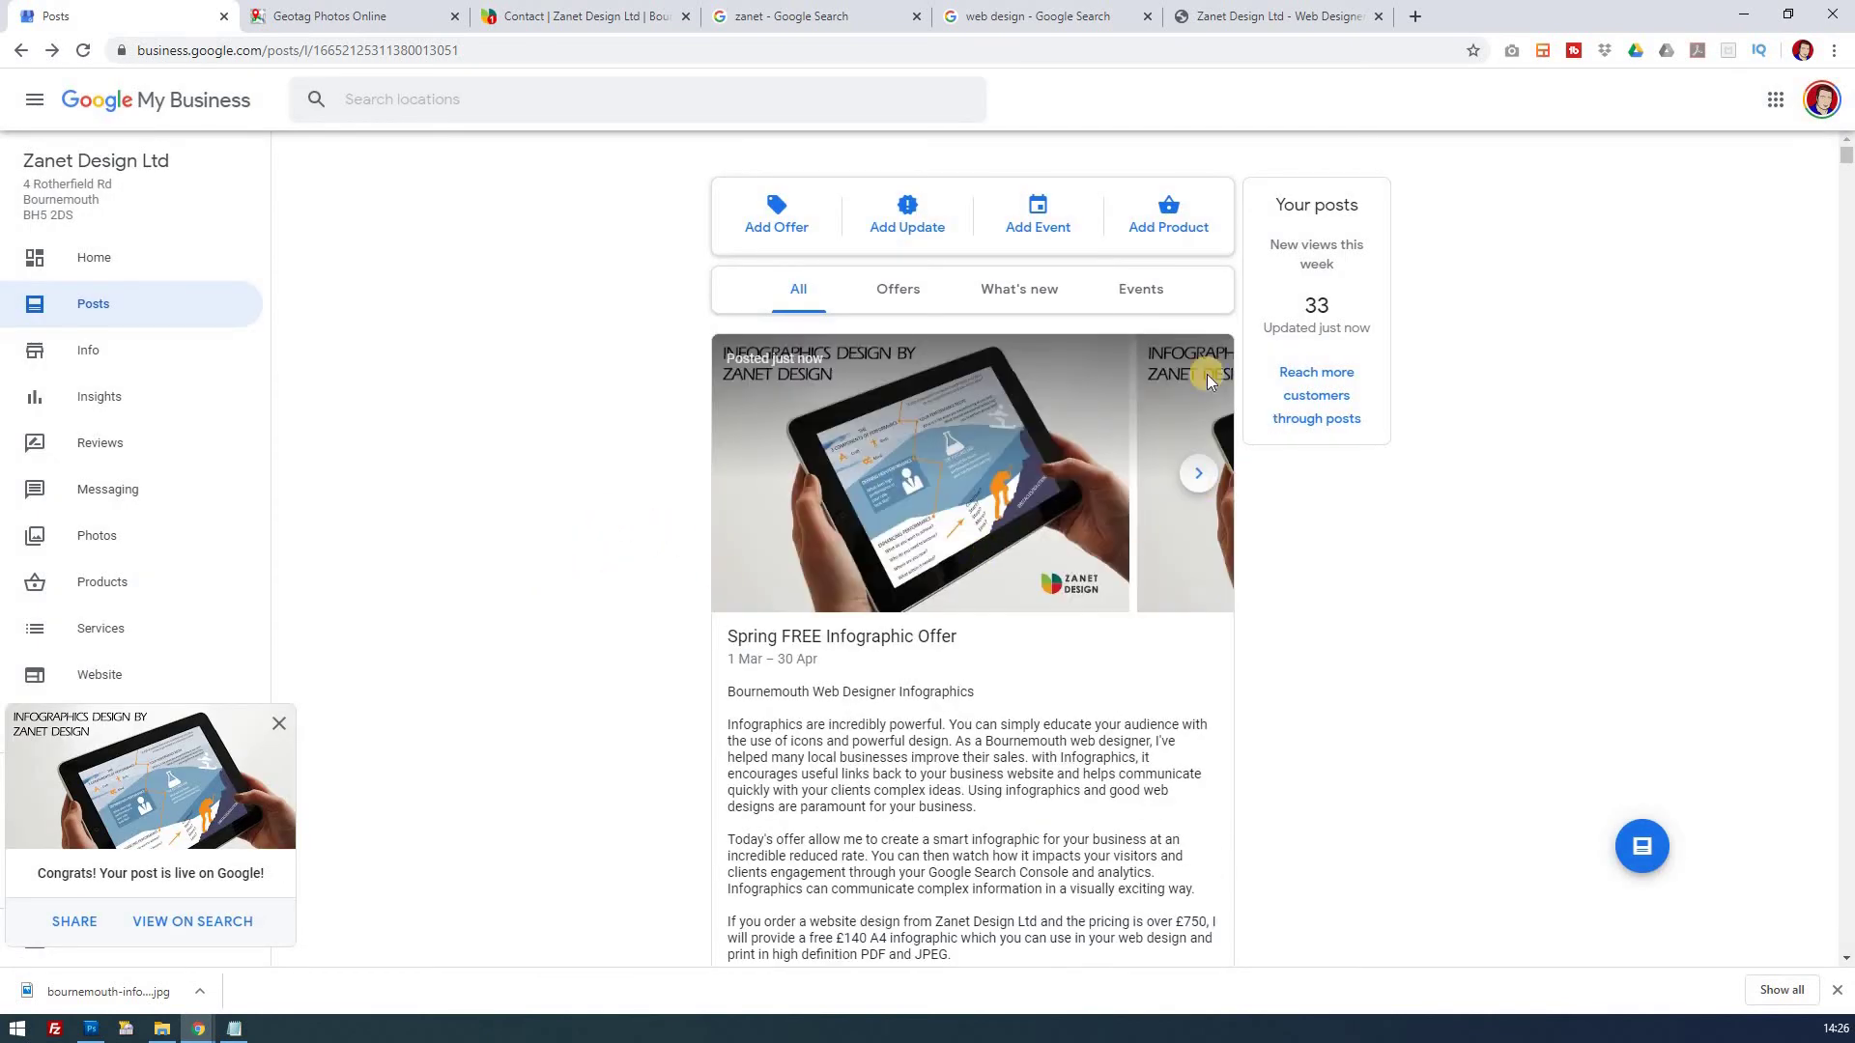
Step: Examine the published offer's photos, voucher code and validity dates in the posts list
click(1198, 474)
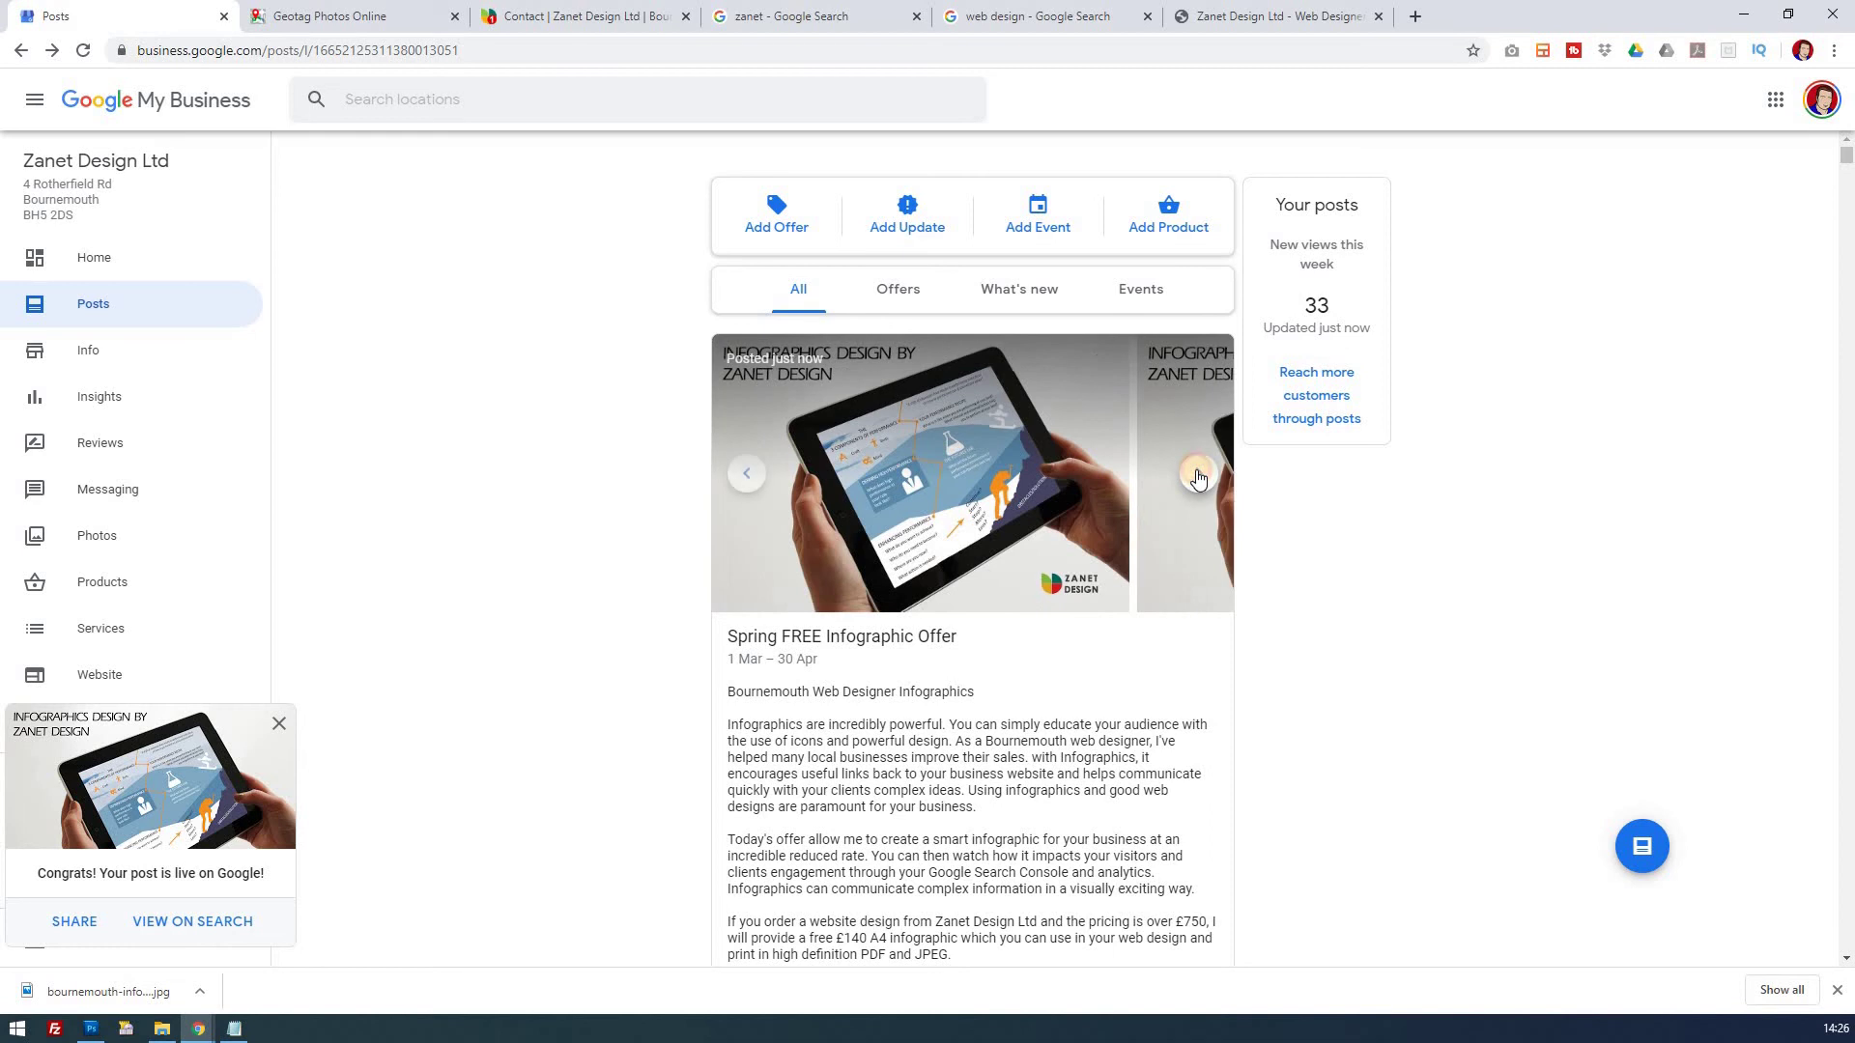
click(747, 475)
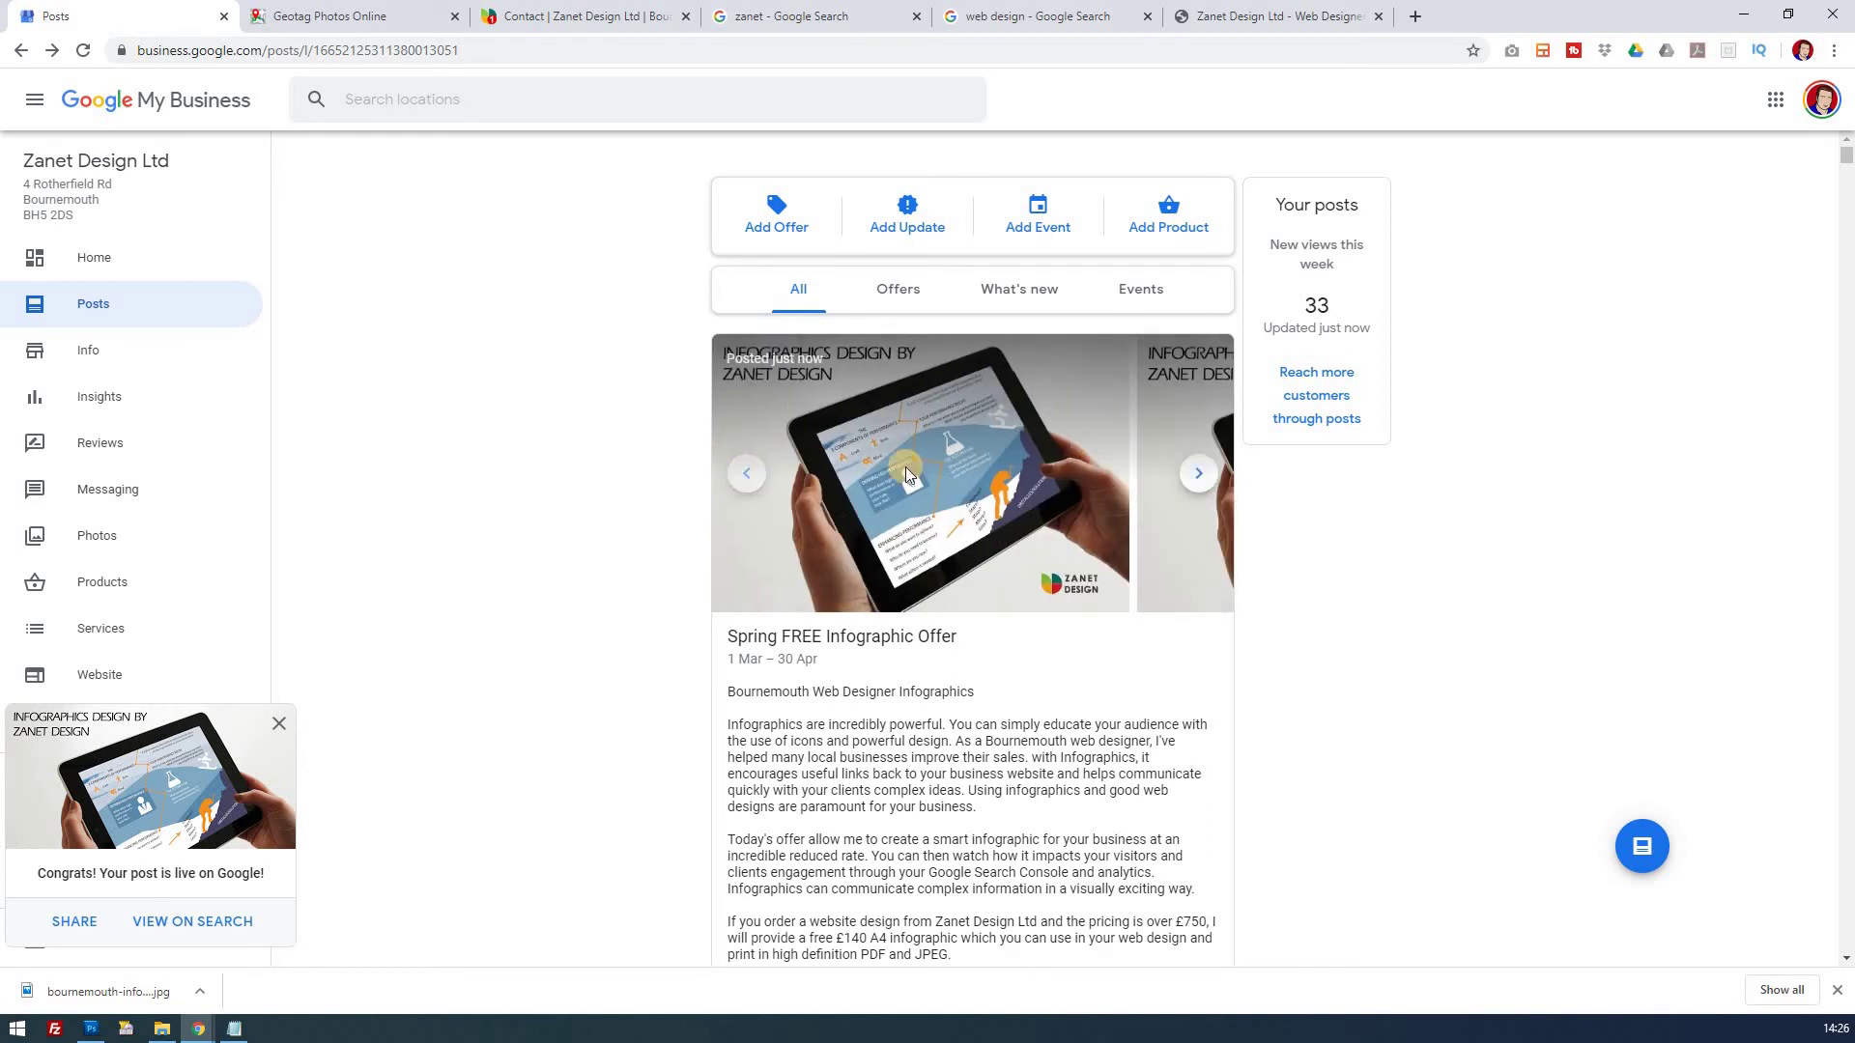
click(1198, 477)
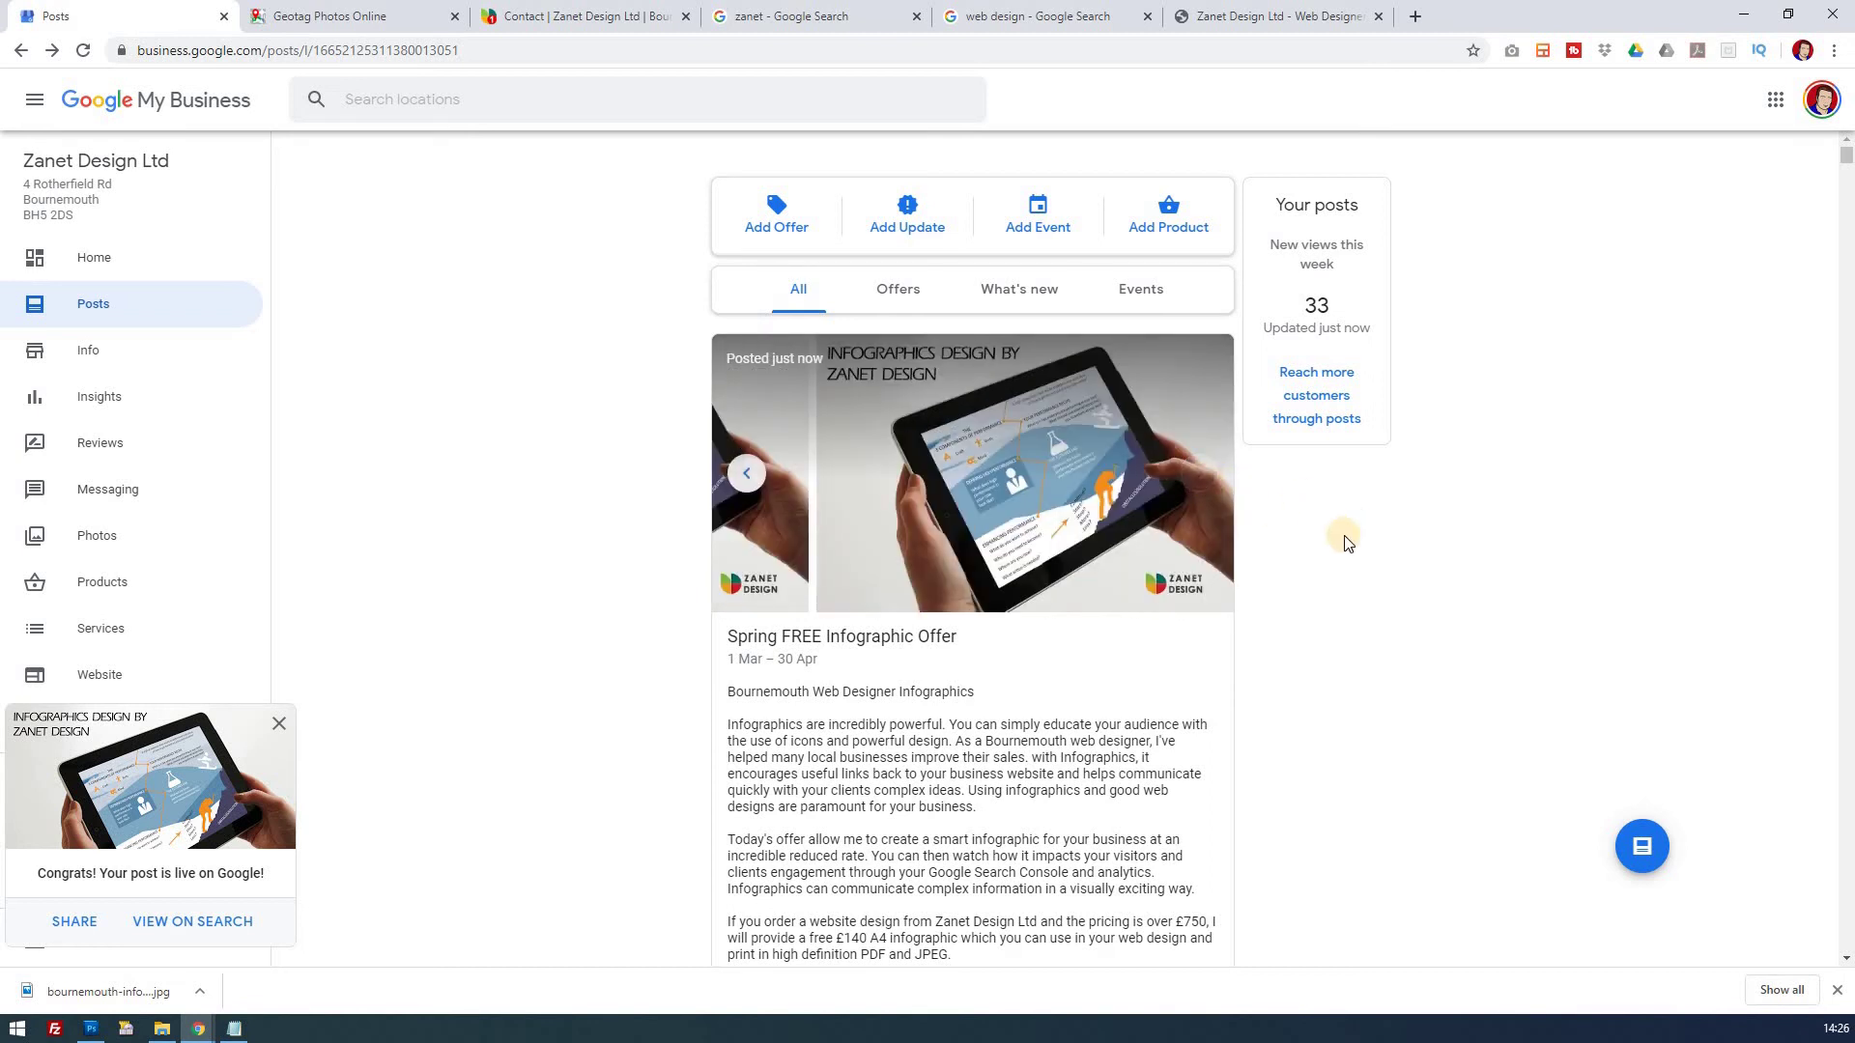
scroll(1344, 541, down, 5)
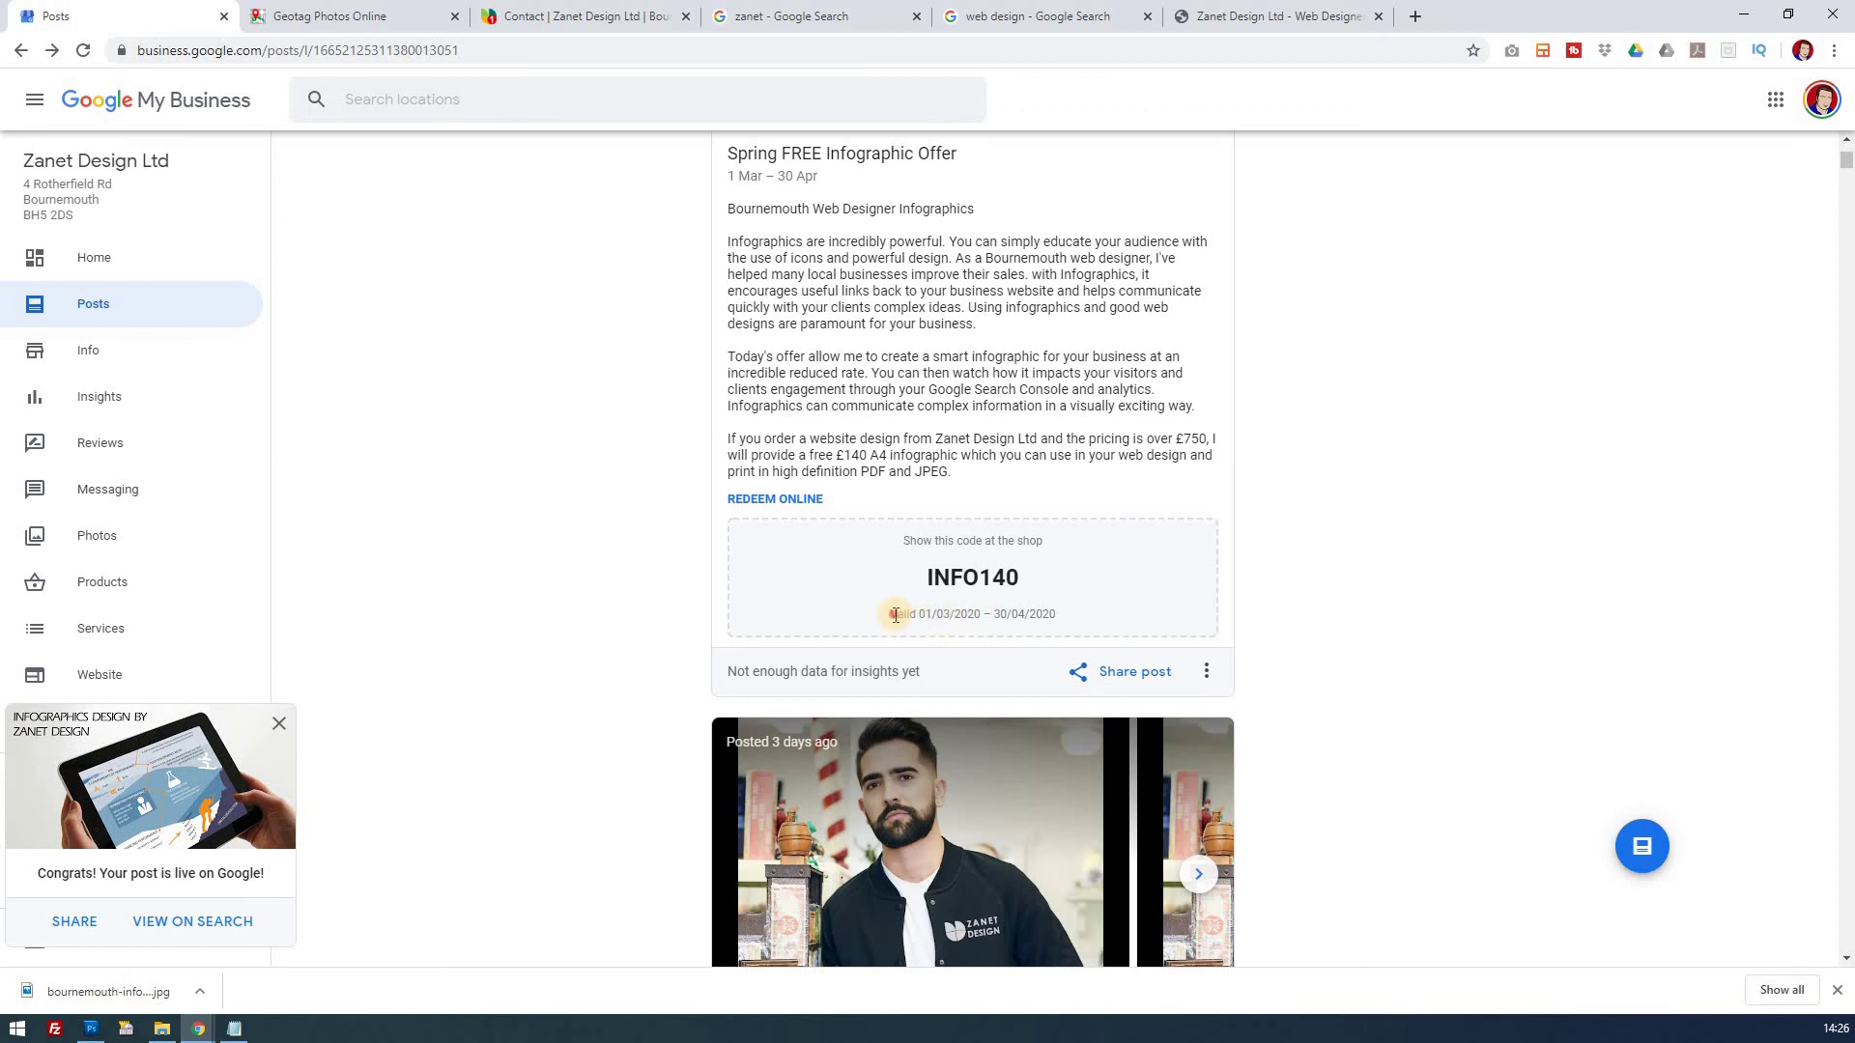
drag(895, 614, 1068, 612)
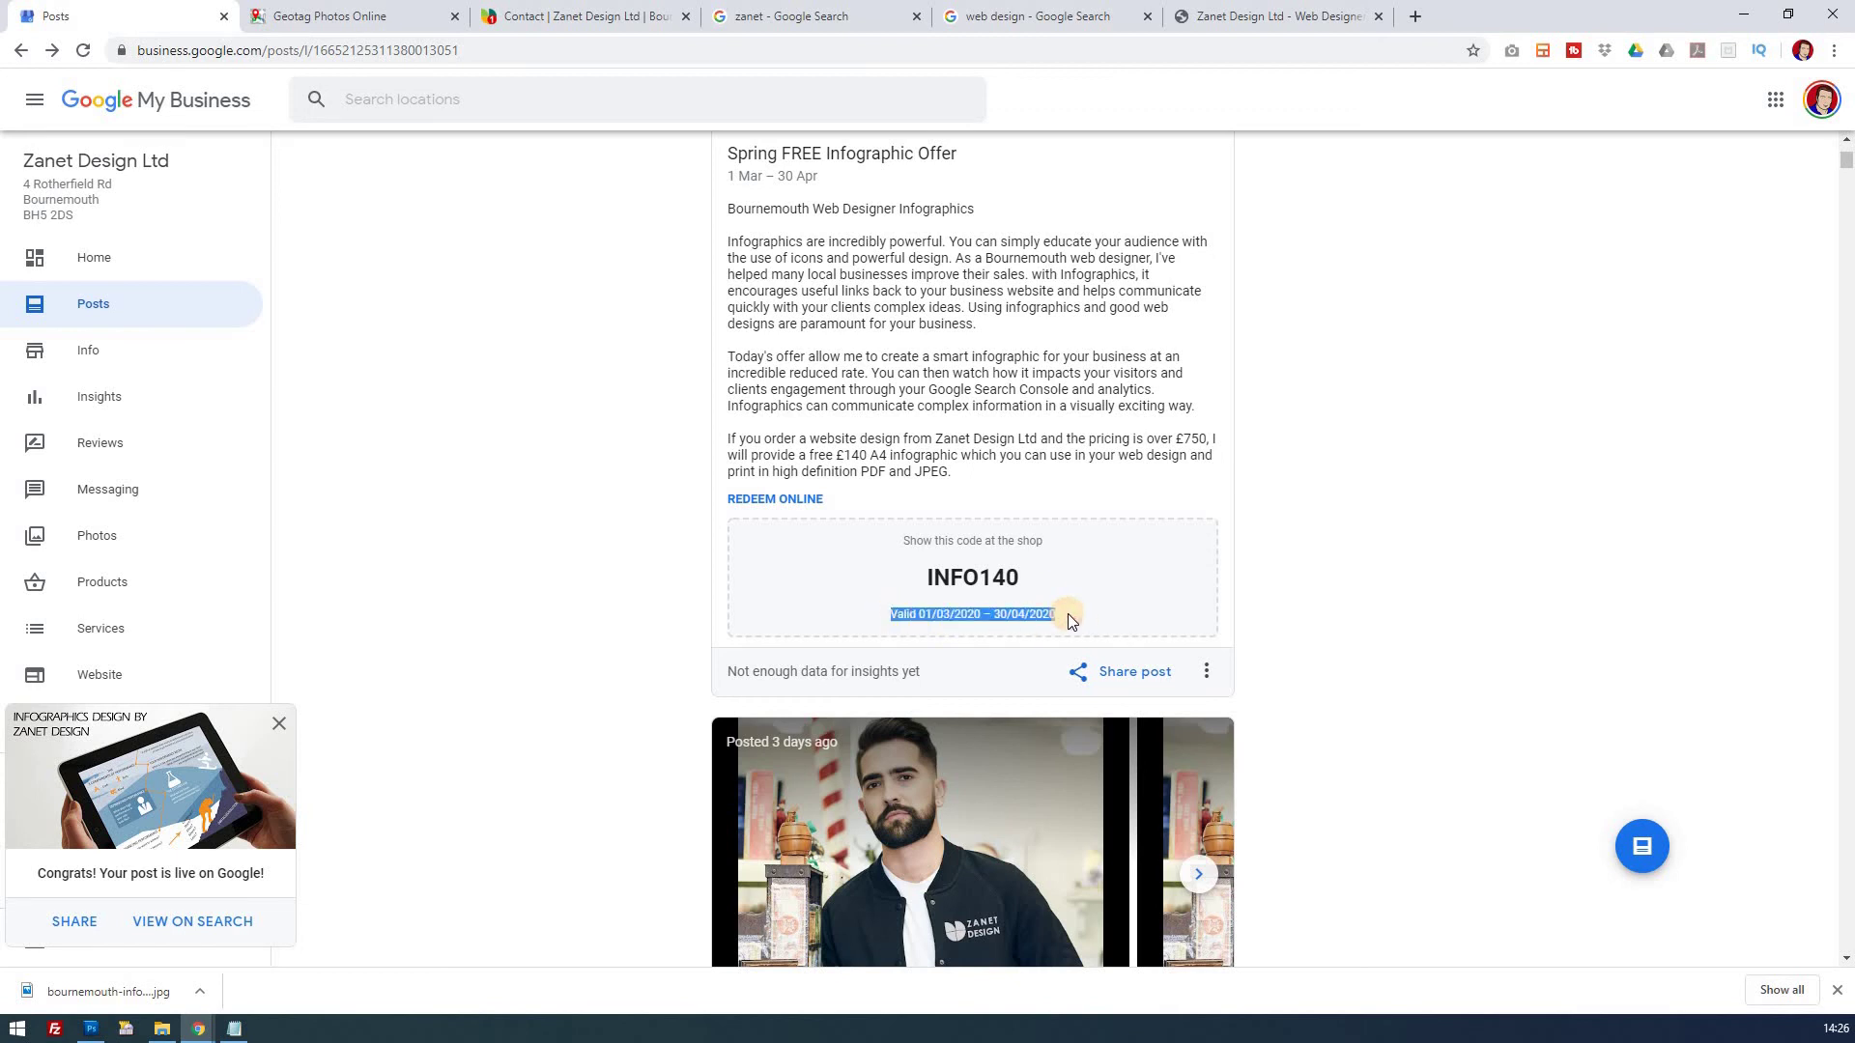
click(1068, 613)
scroll(1372, 596, up, 5)
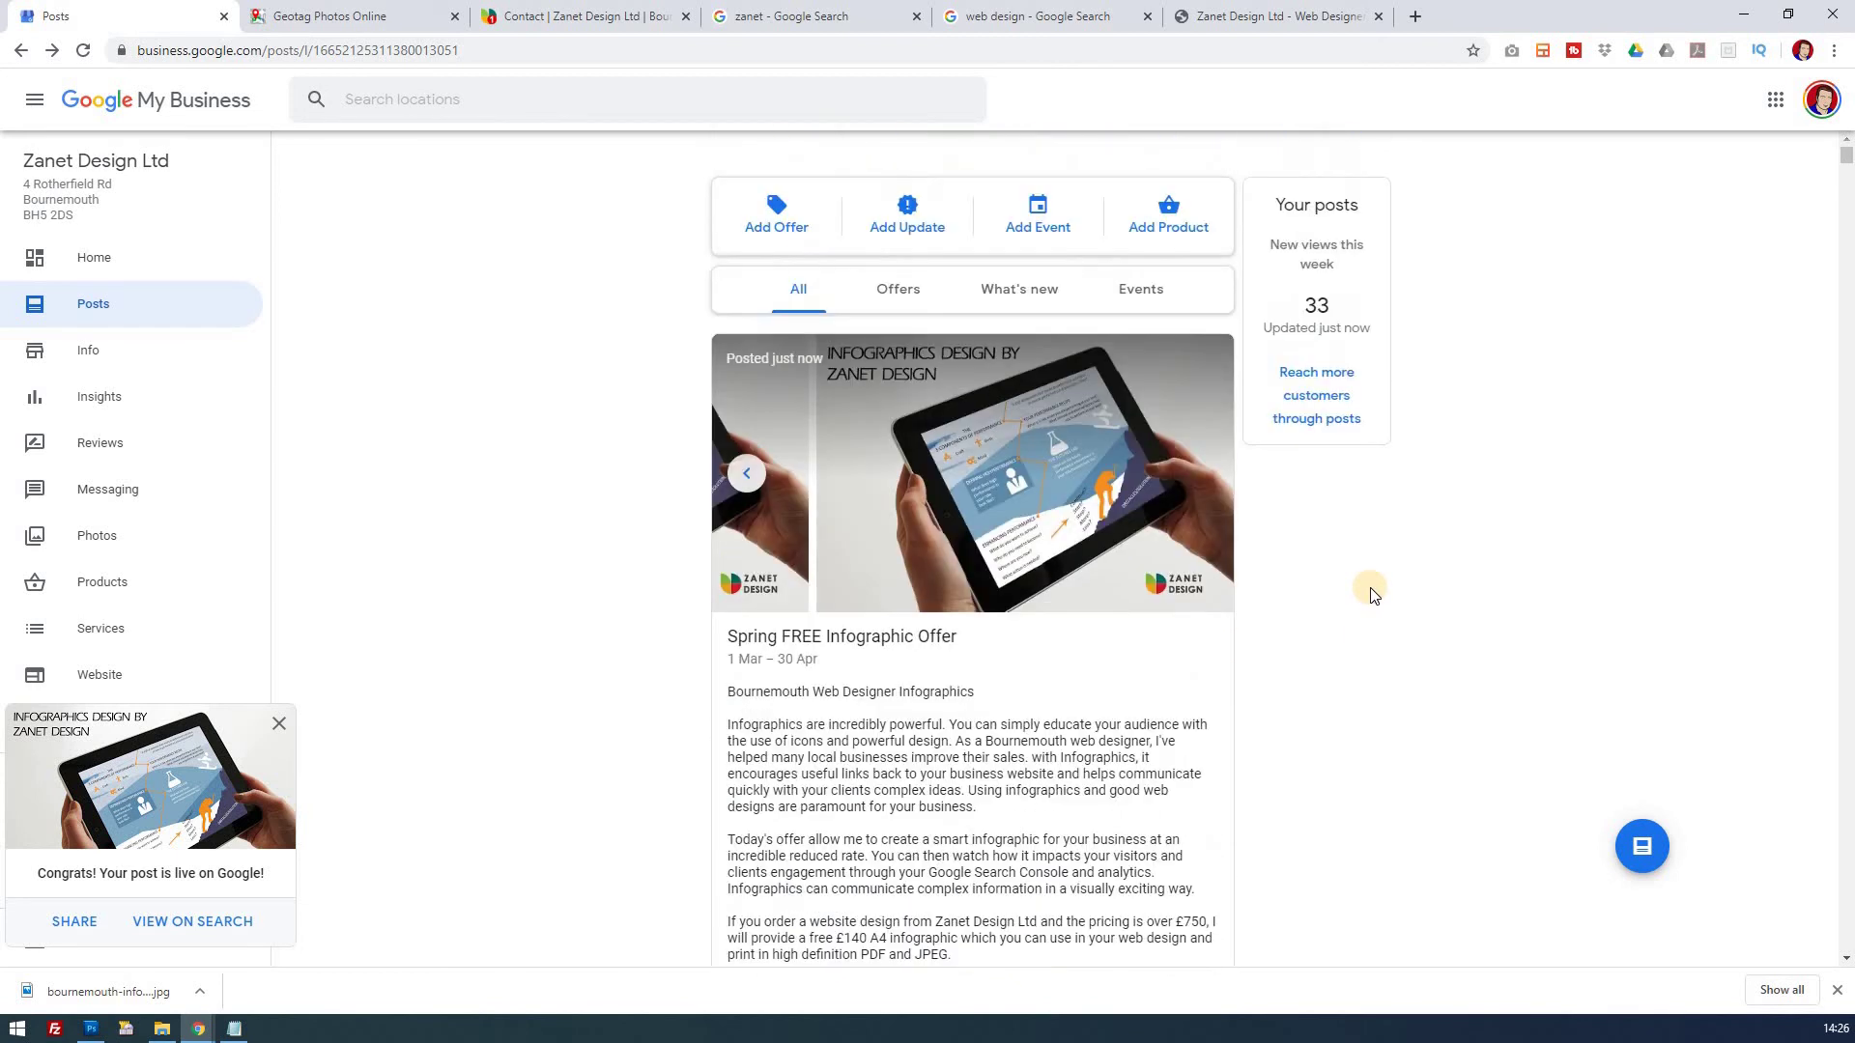
Step: Refresh the Google results for "zanet" and examine the new offer post in the Zanet Design Ltd business profile
click(779, 15)
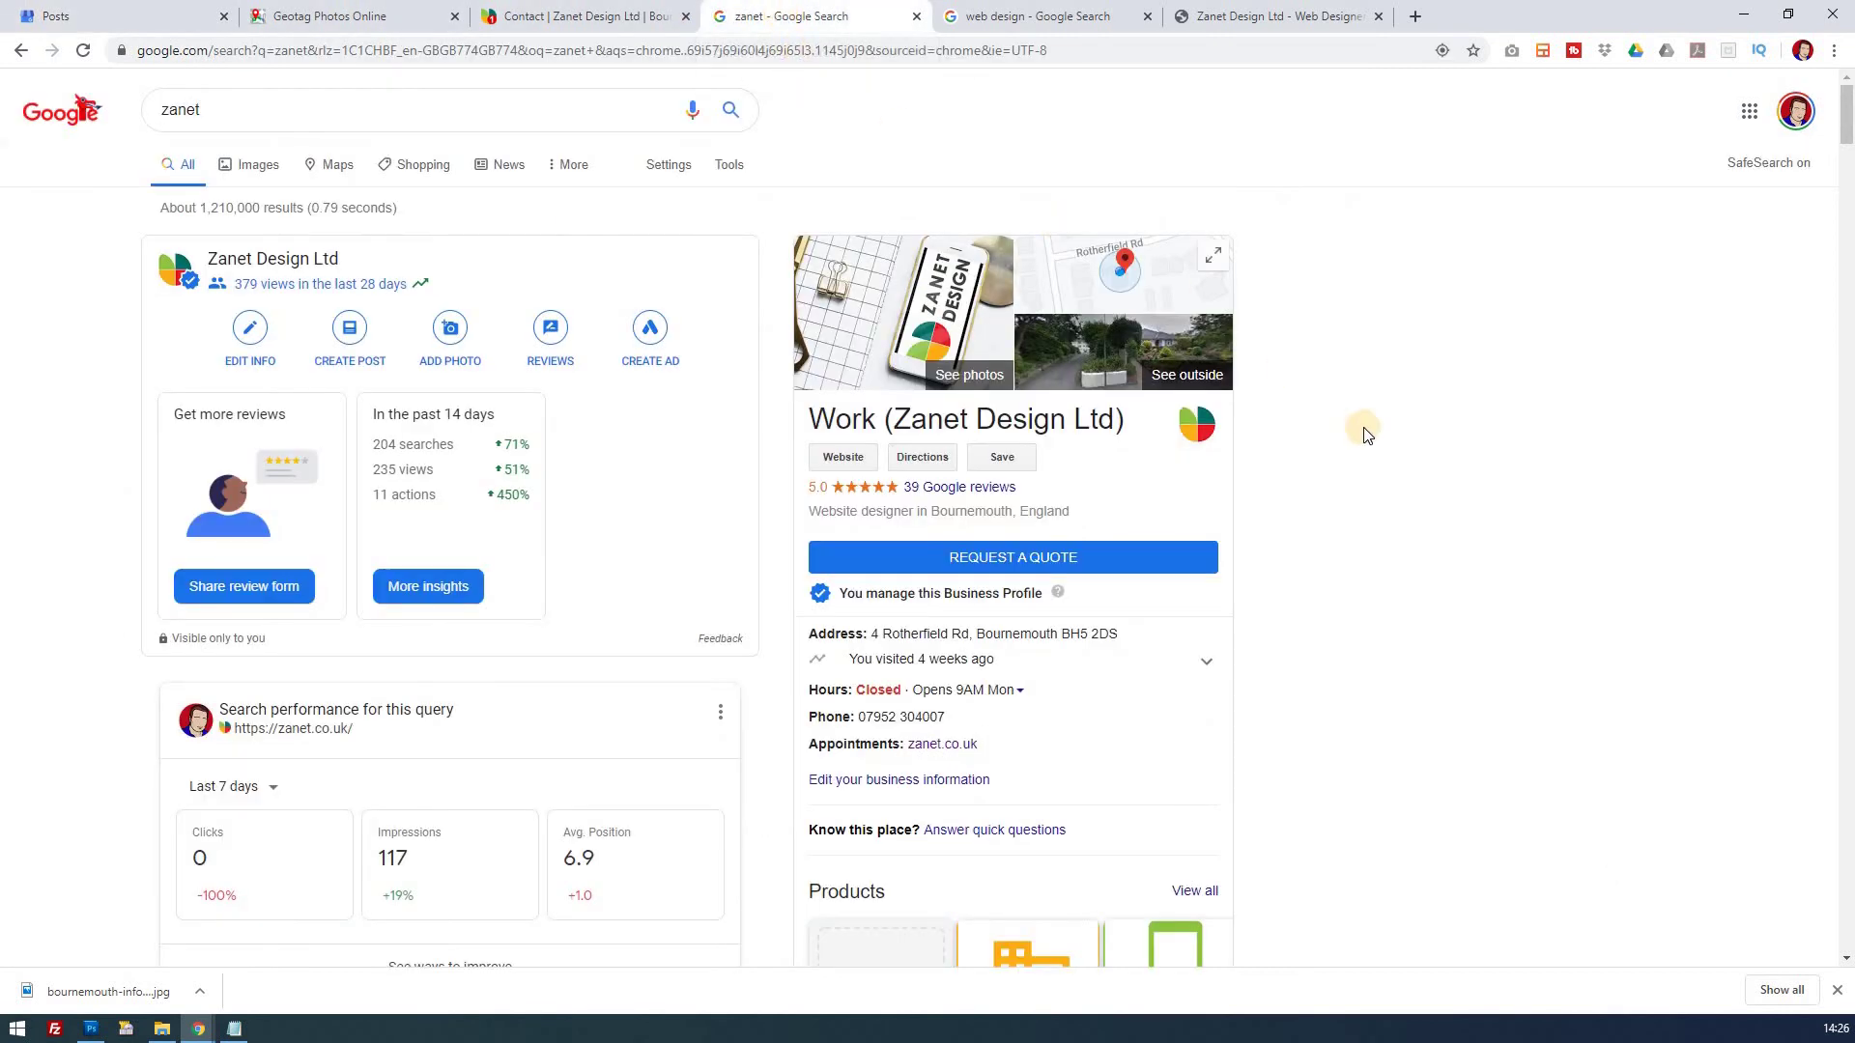
scroll(1364, 429, down, 2)
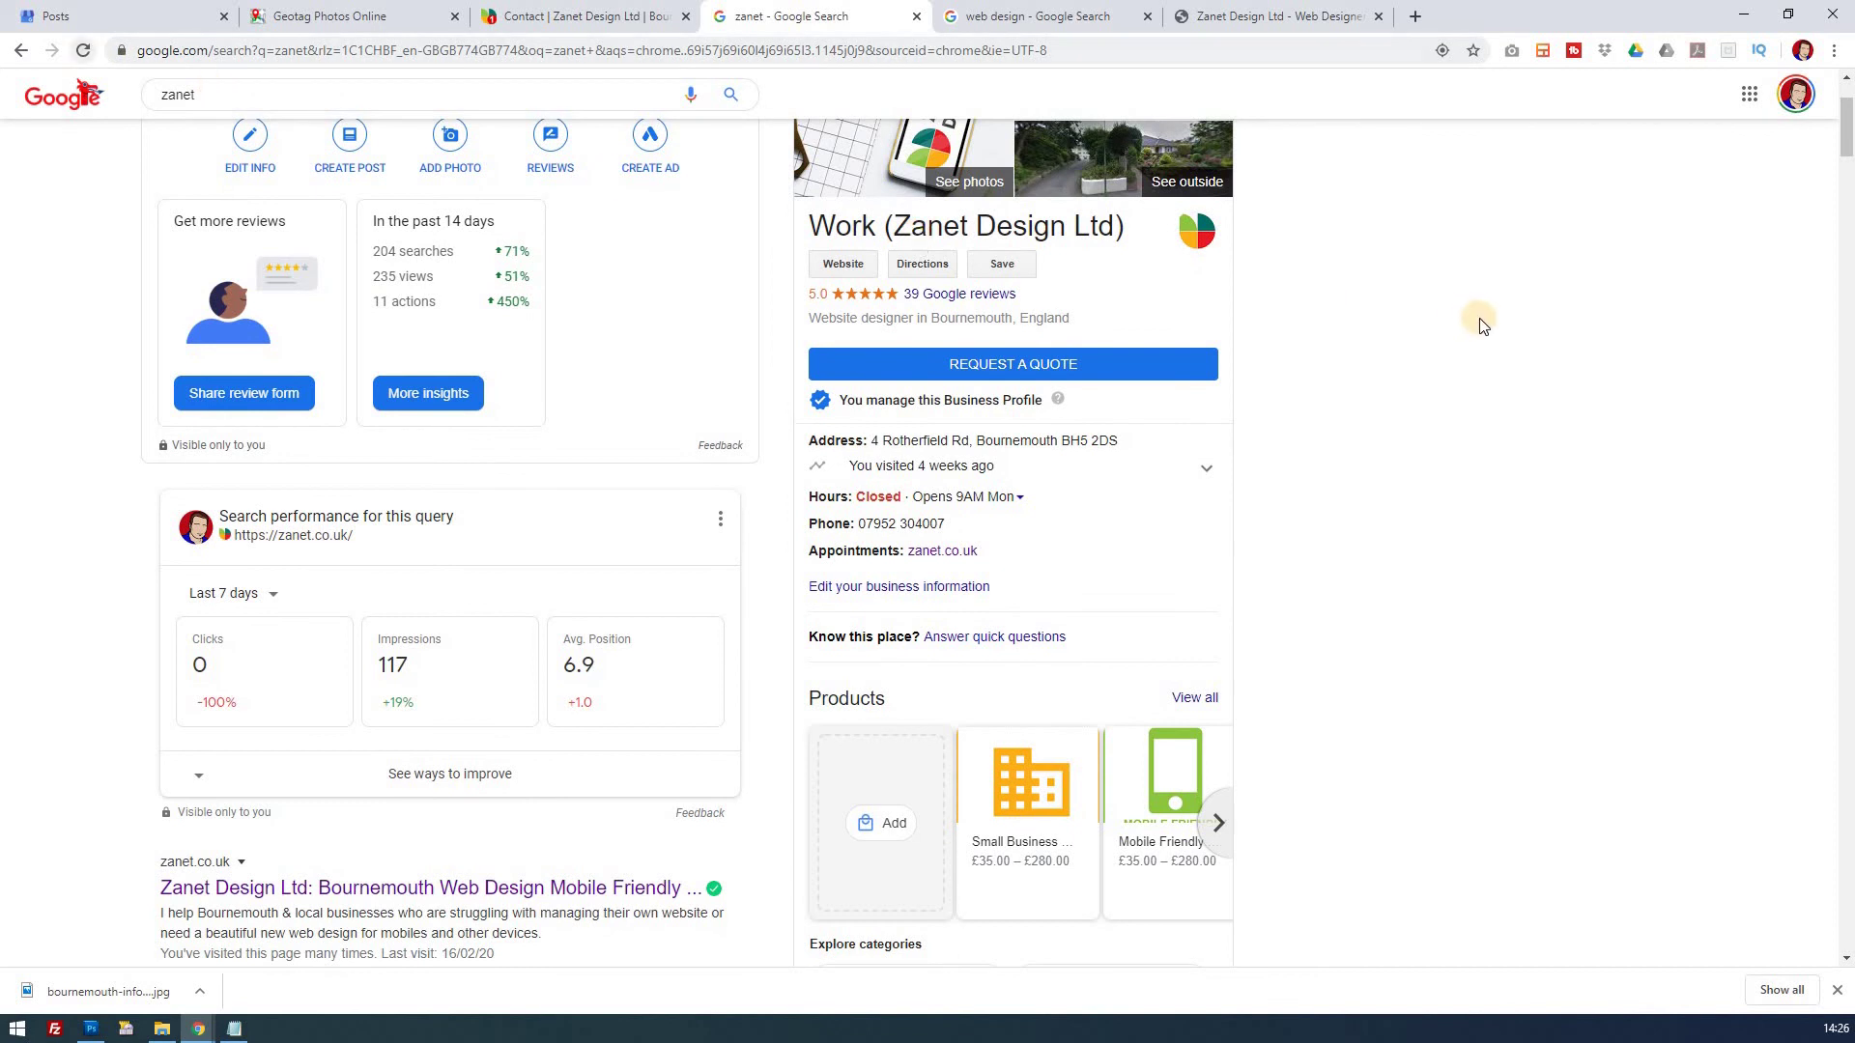
key(F5)
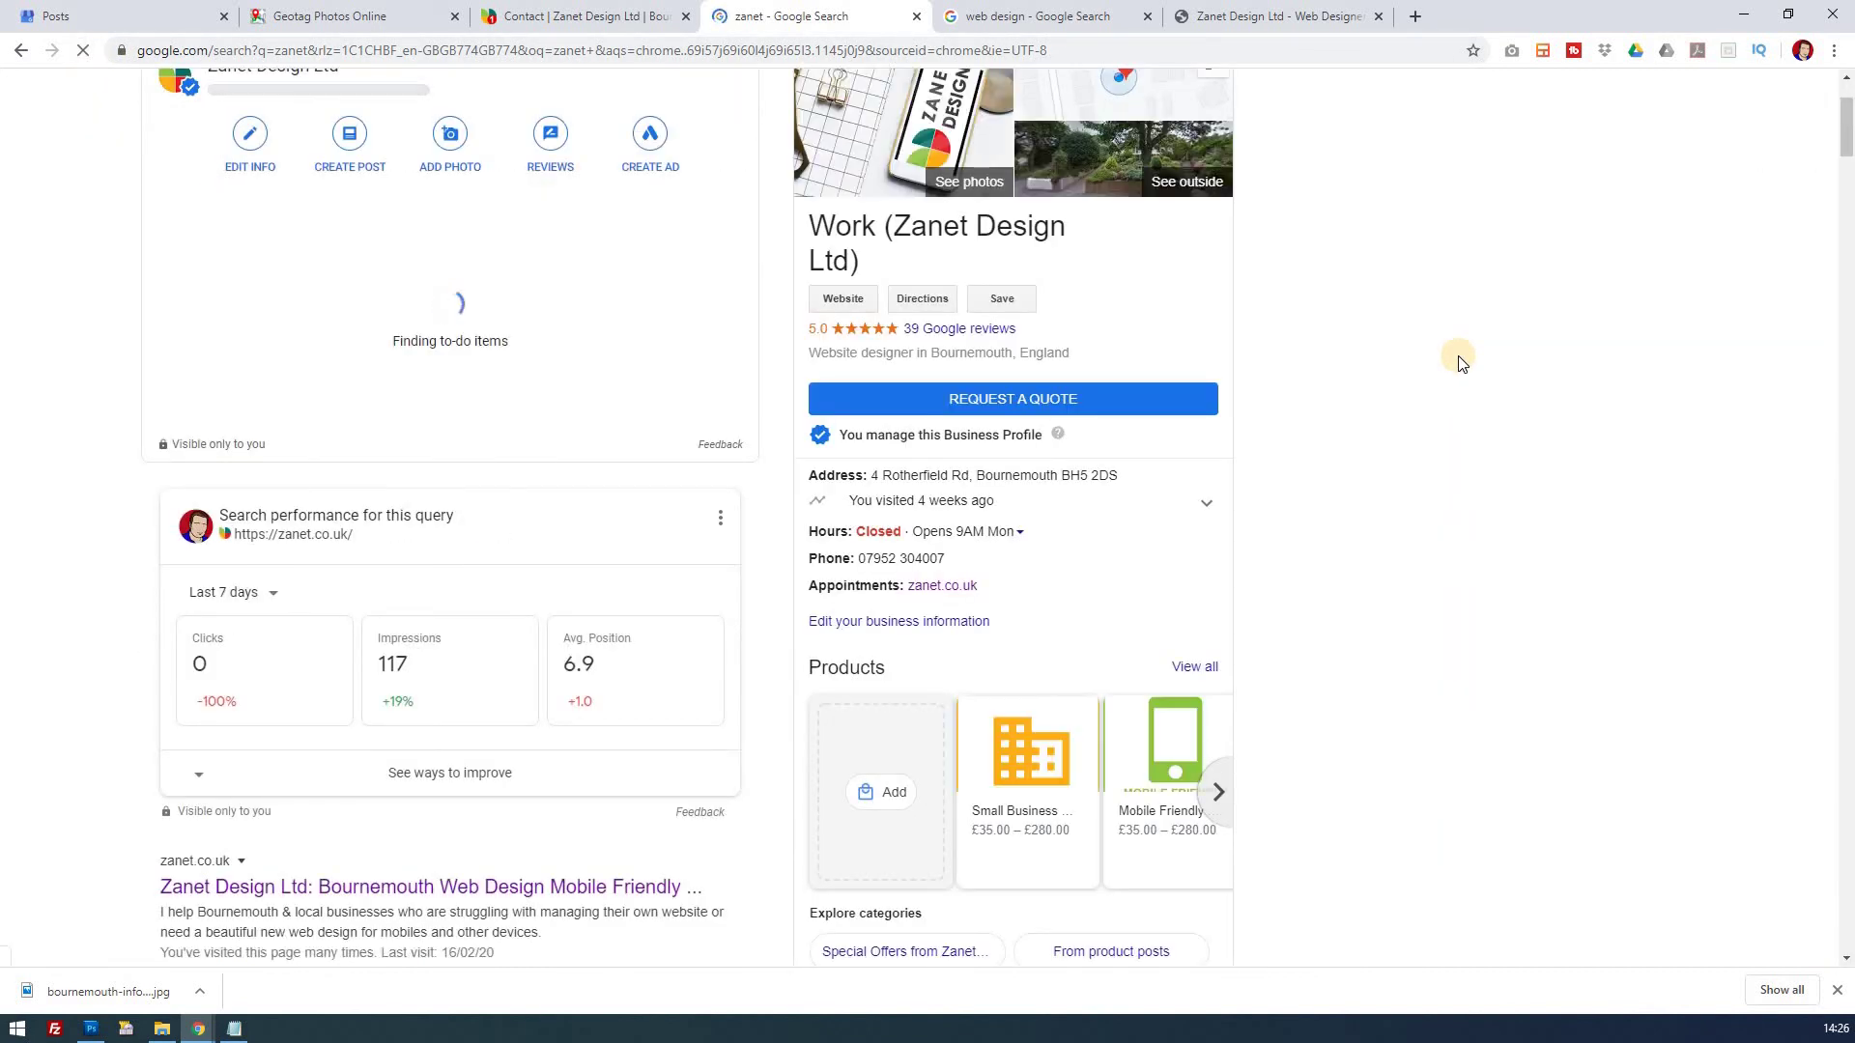
scroll(1461, 362, down, 8)
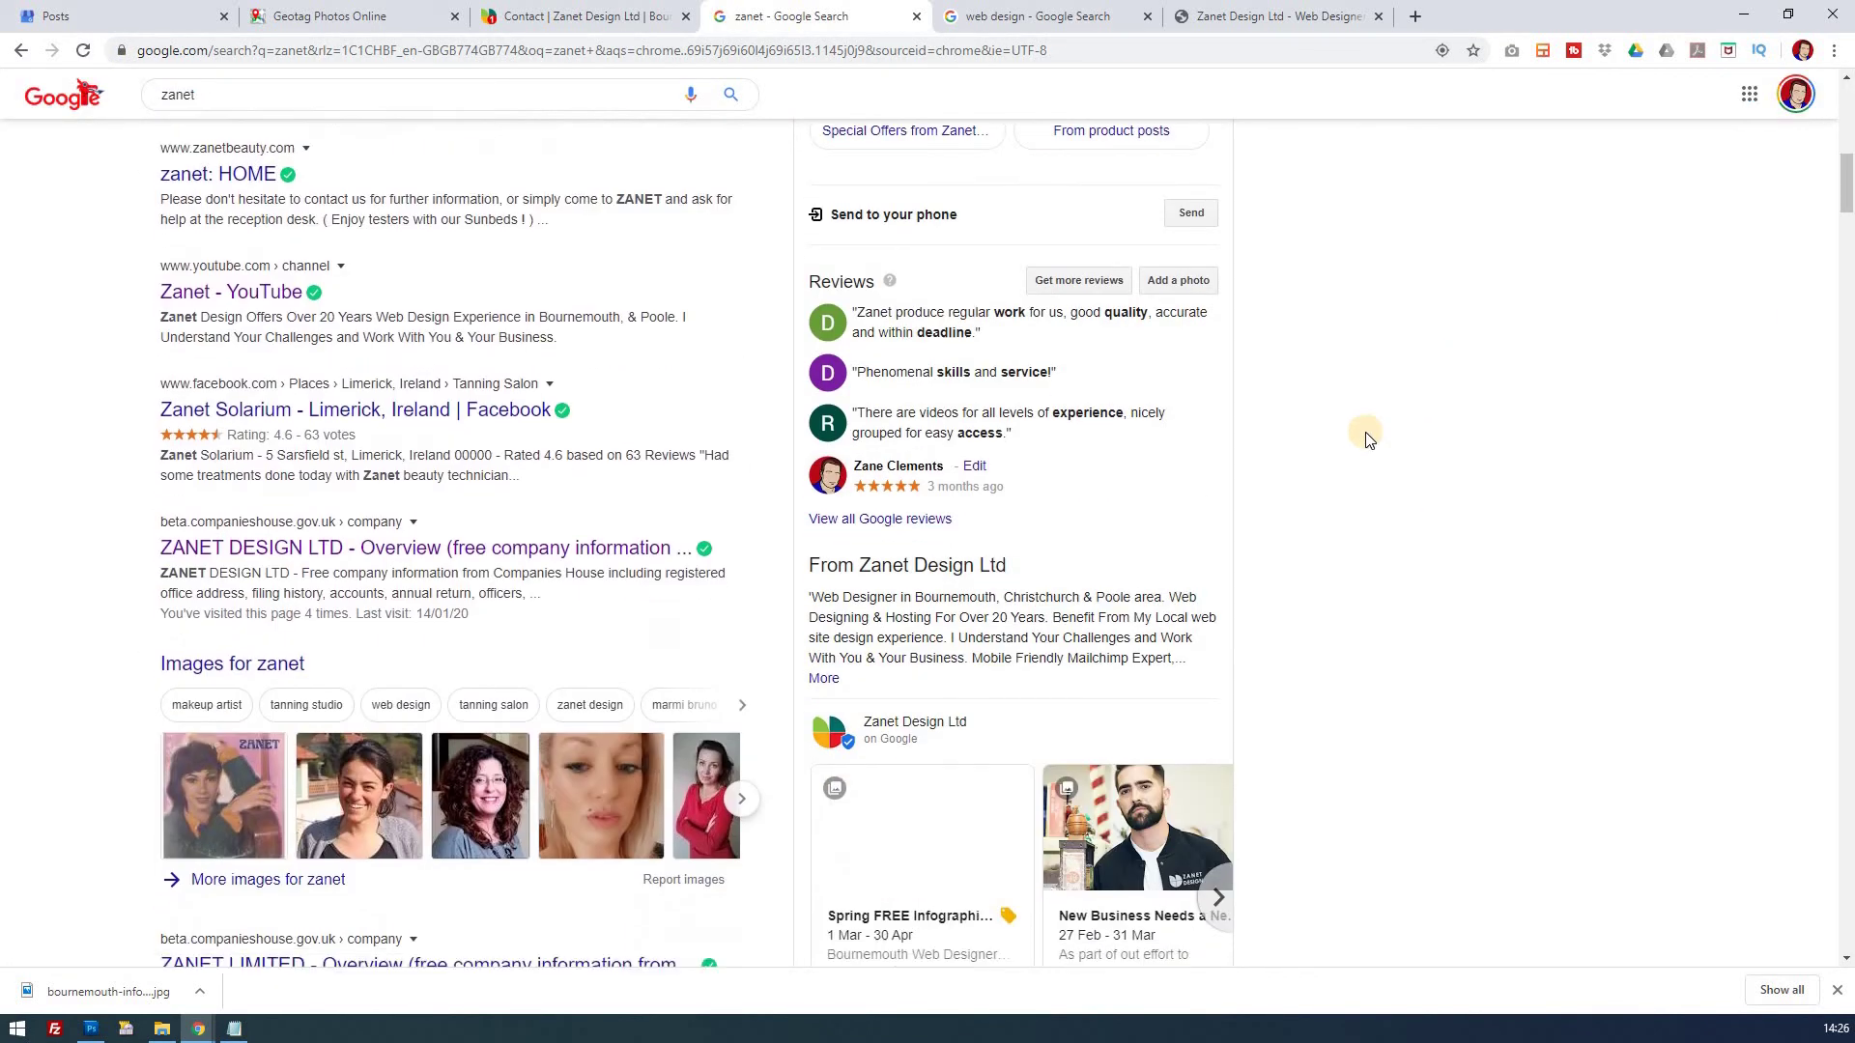
scroll(1366, 440, down, 3)
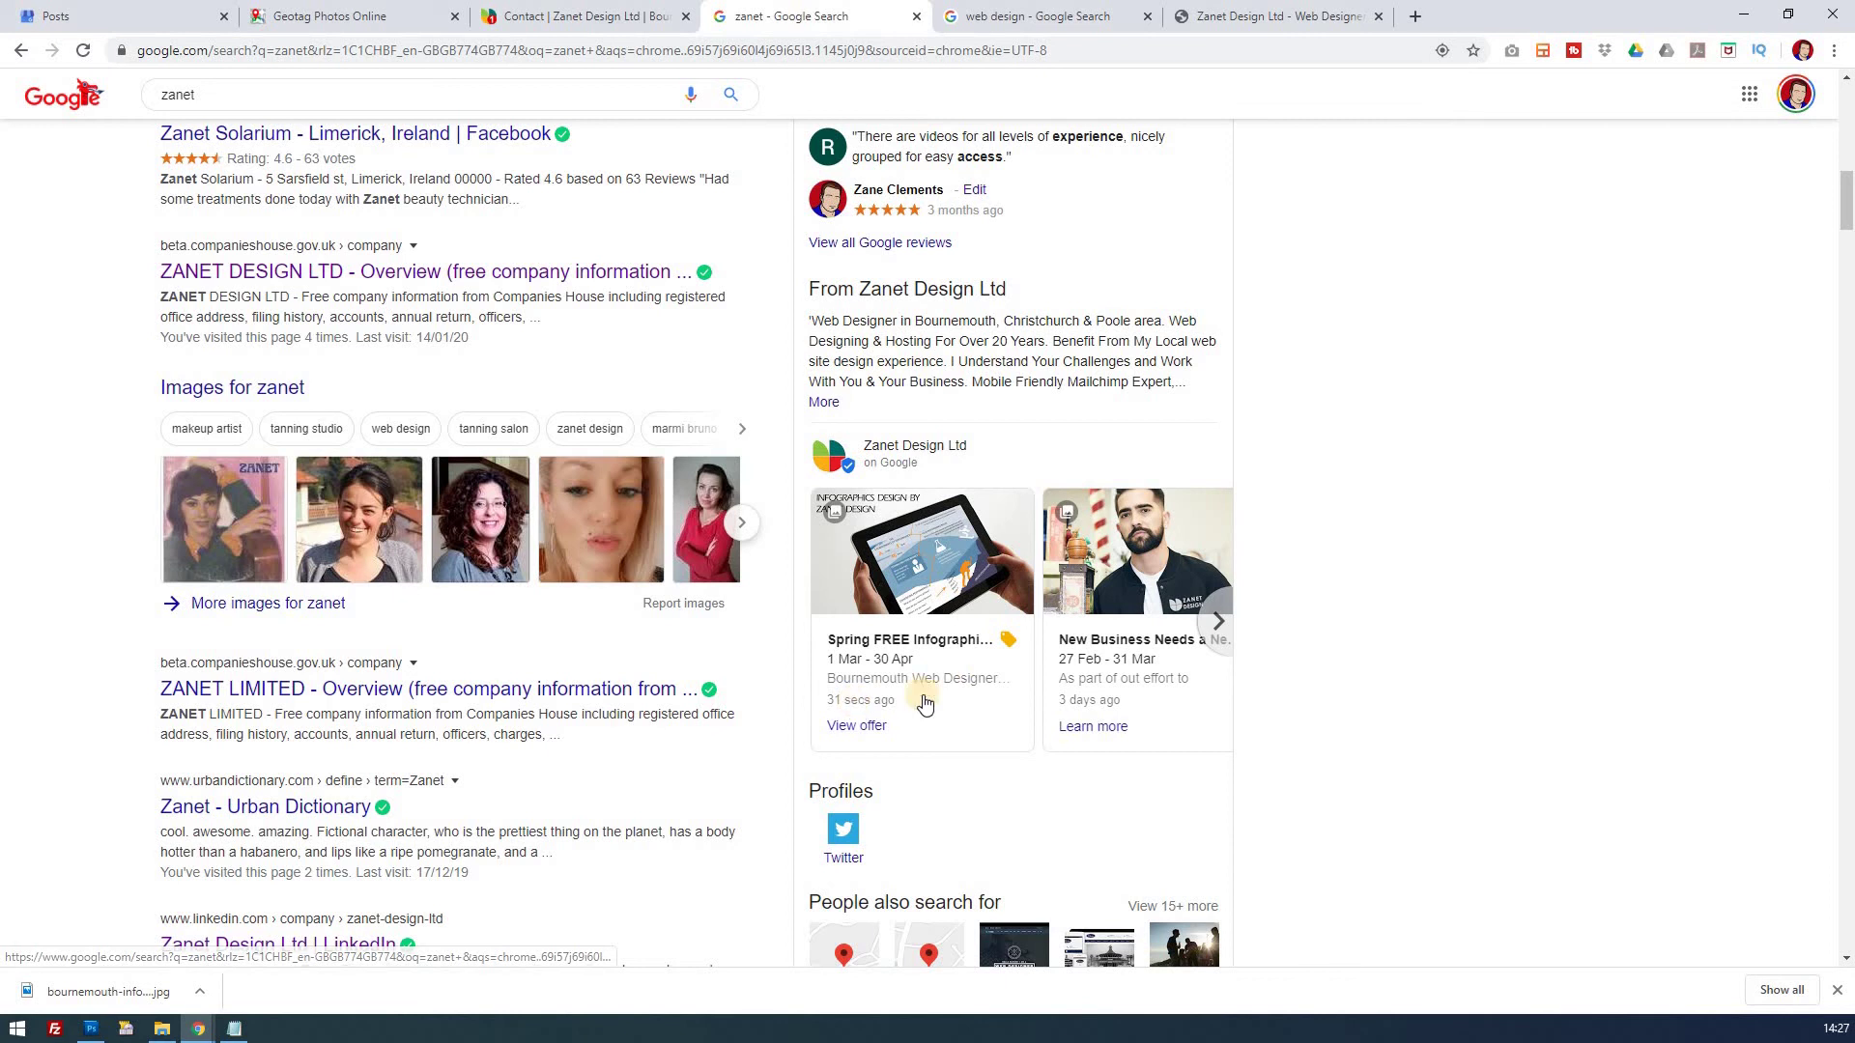
scroll(956, 676, up, 3)
scroll(985, 306, up, 2)
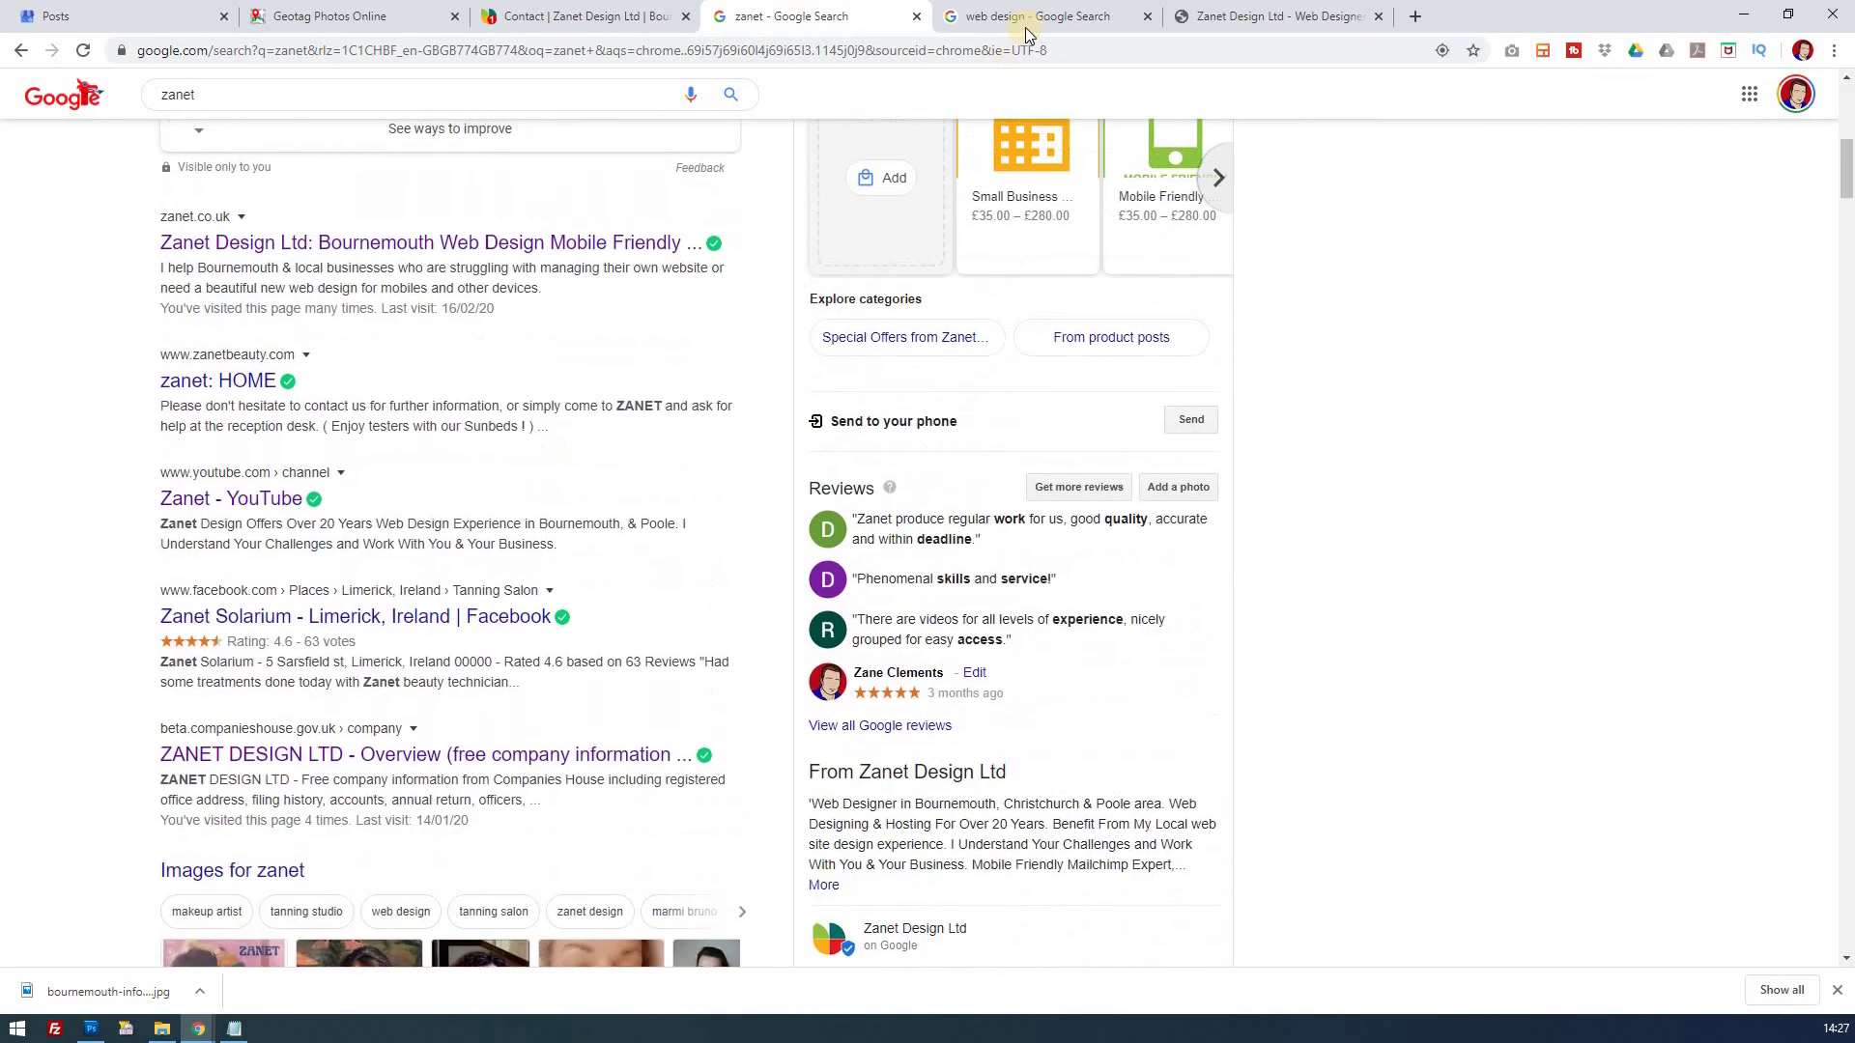
Step: Switch to the "web design" local results, refresh them and open the Zanet Design Ltd listing
click(1005, 16)
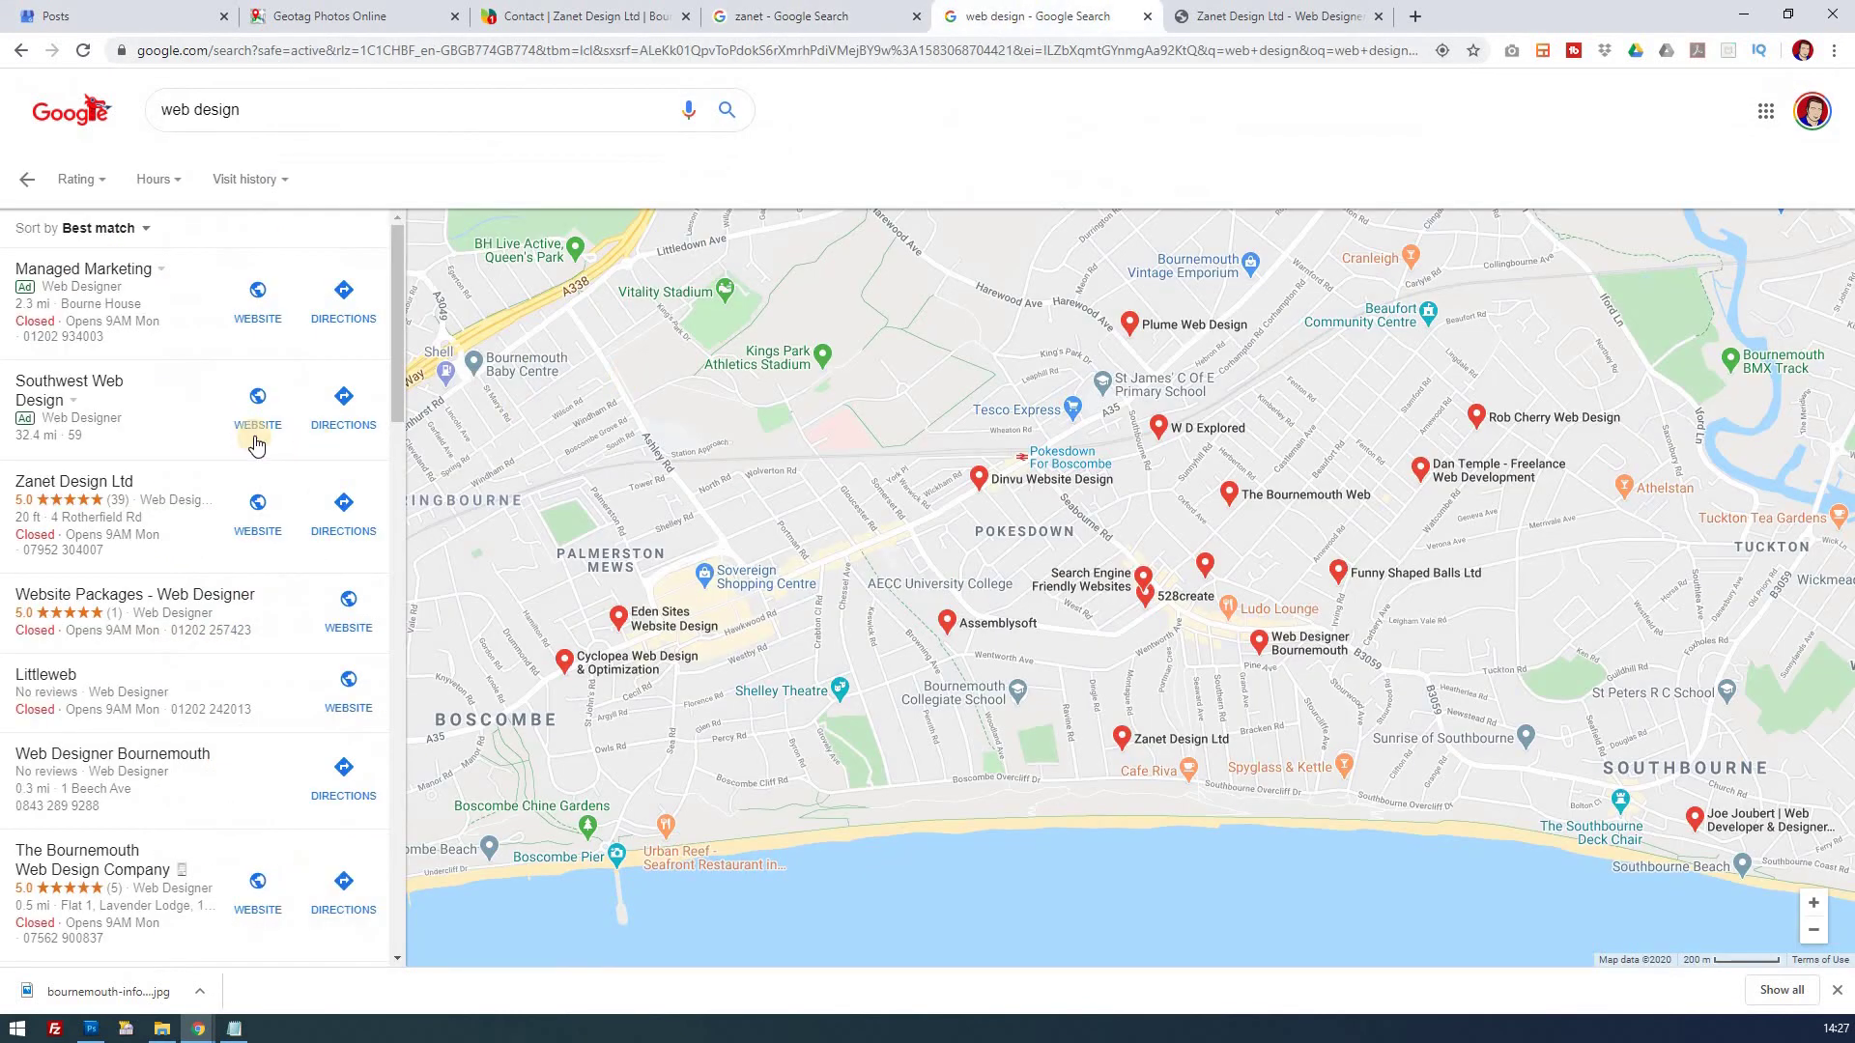
click(134, 517)
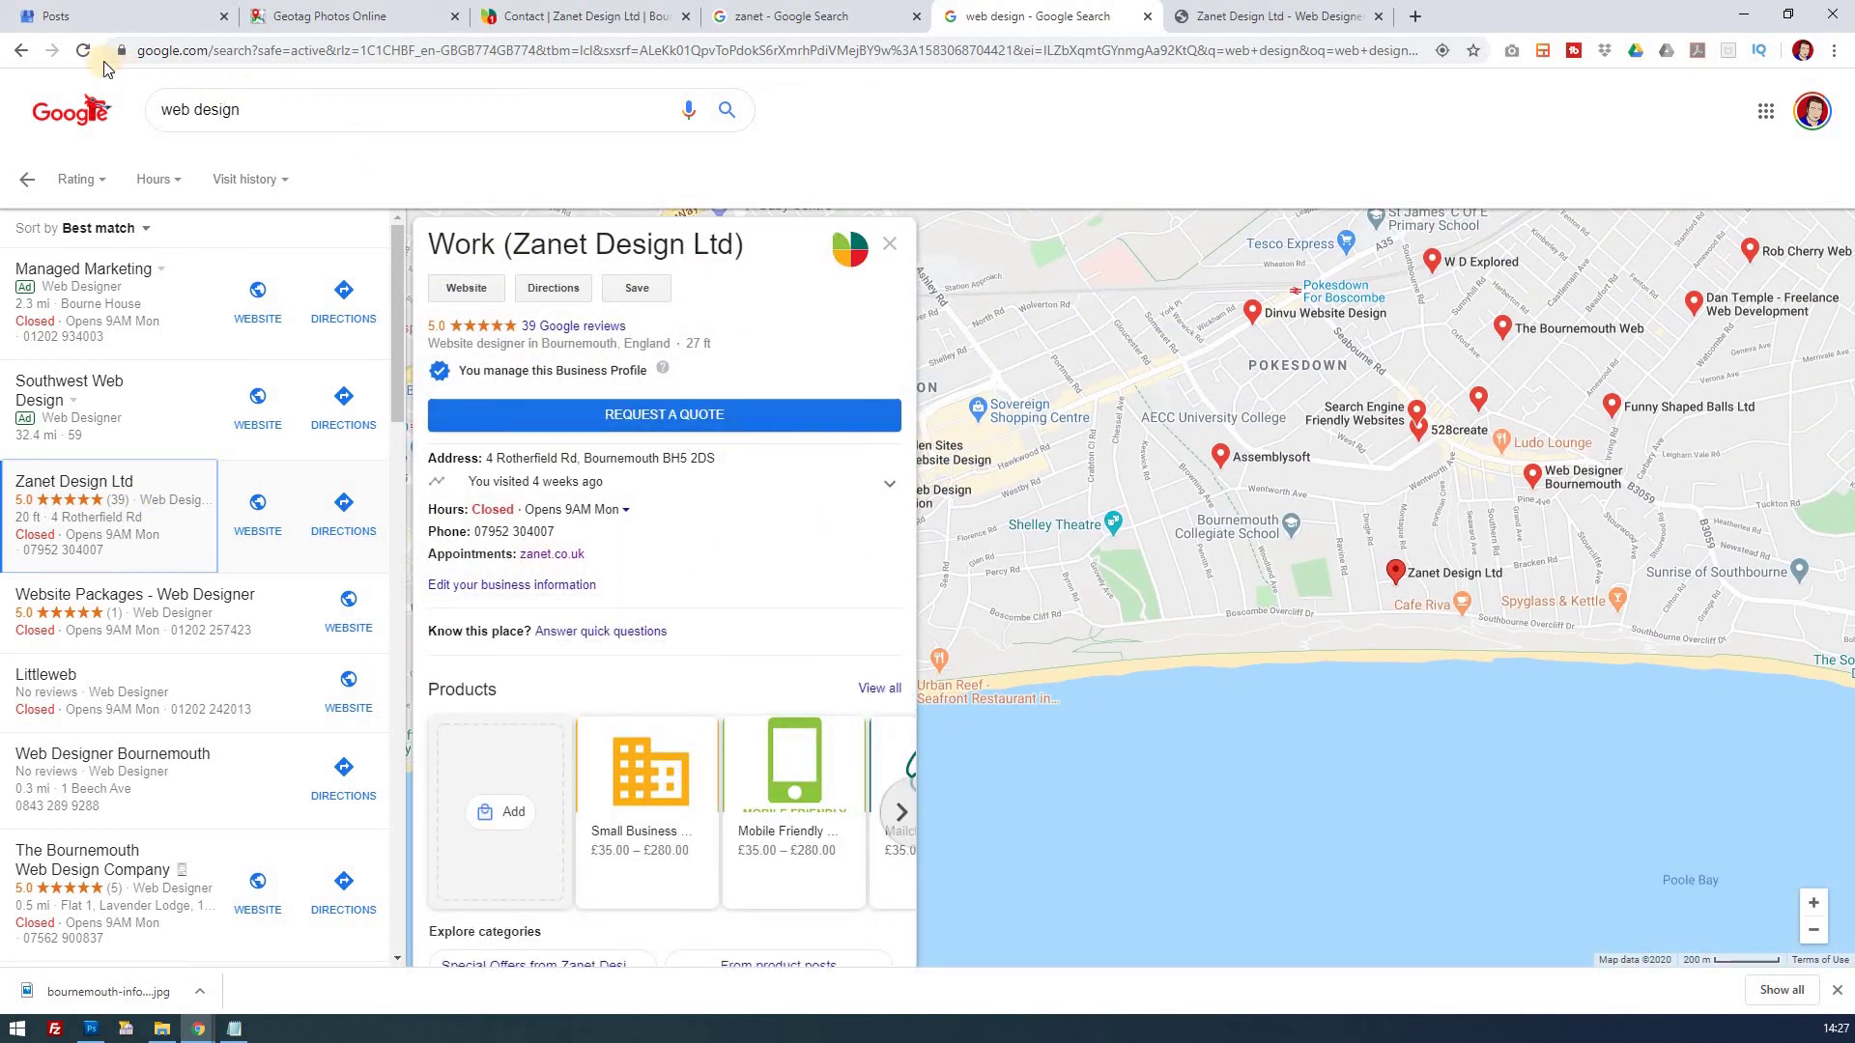
key(F5)
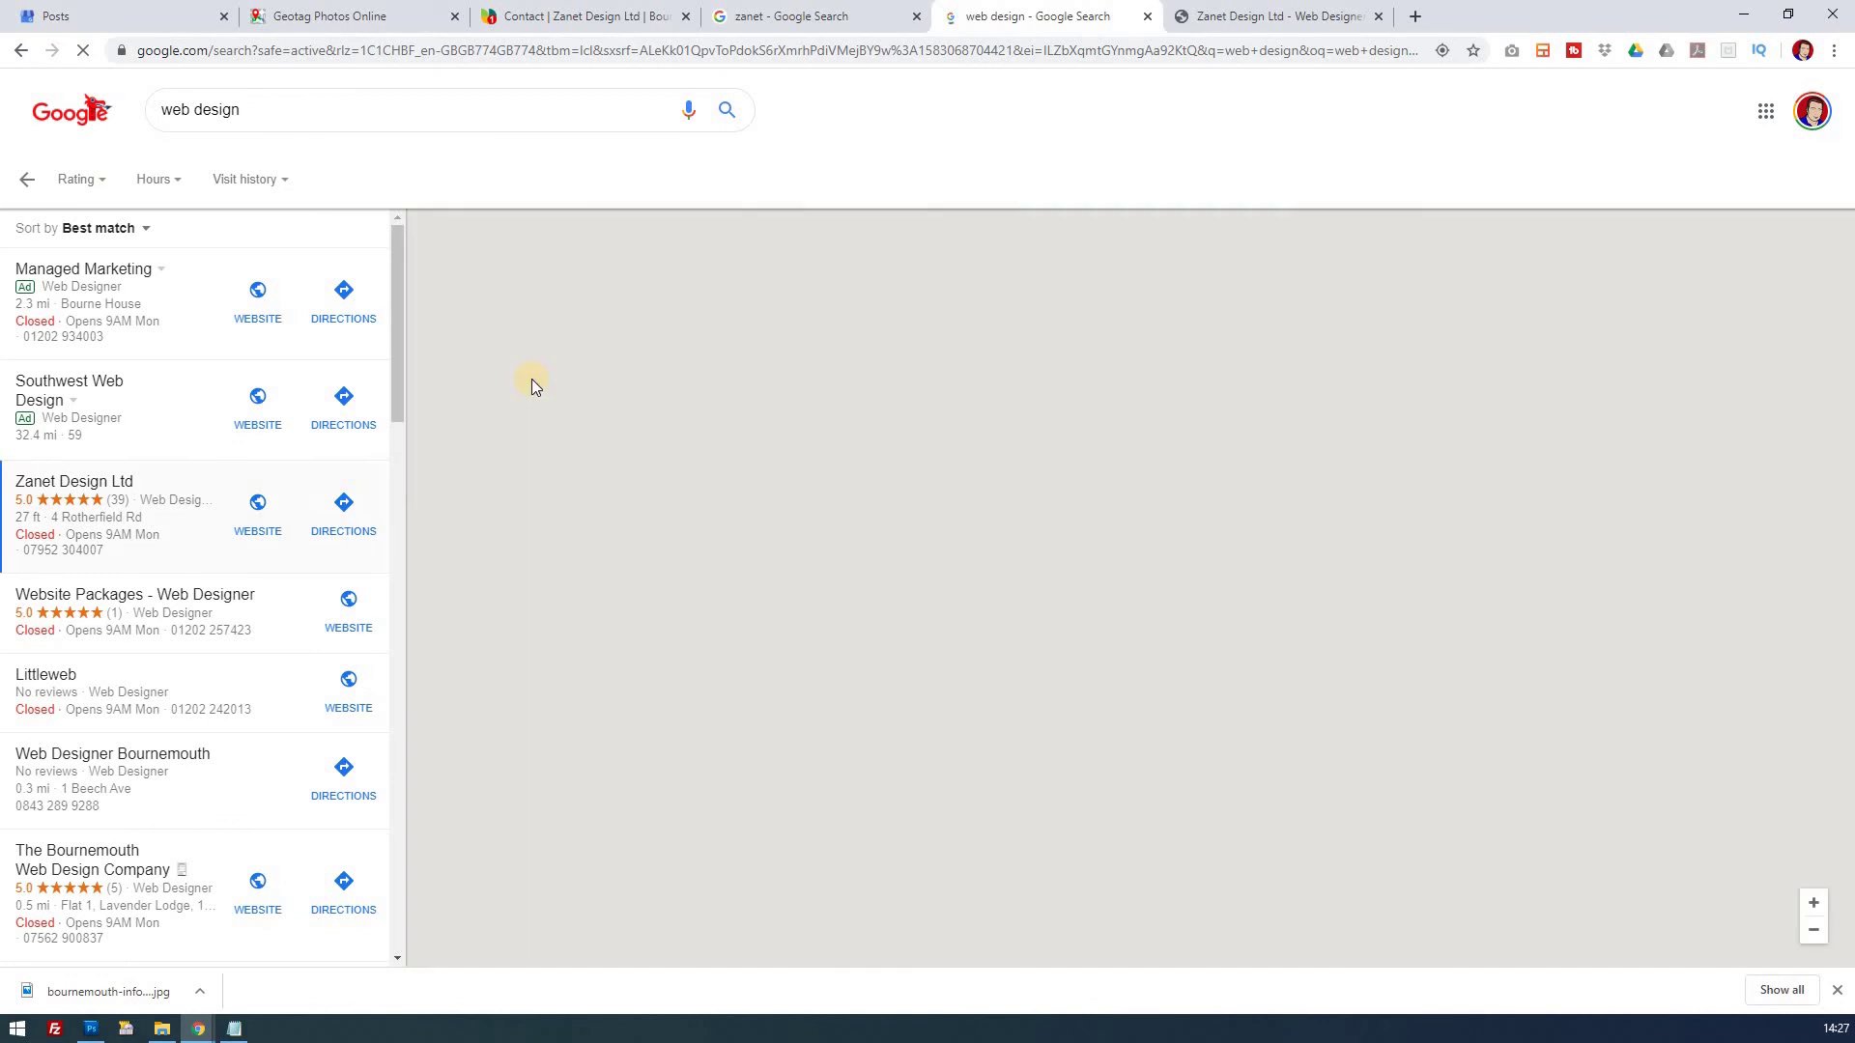
click(165, 541)
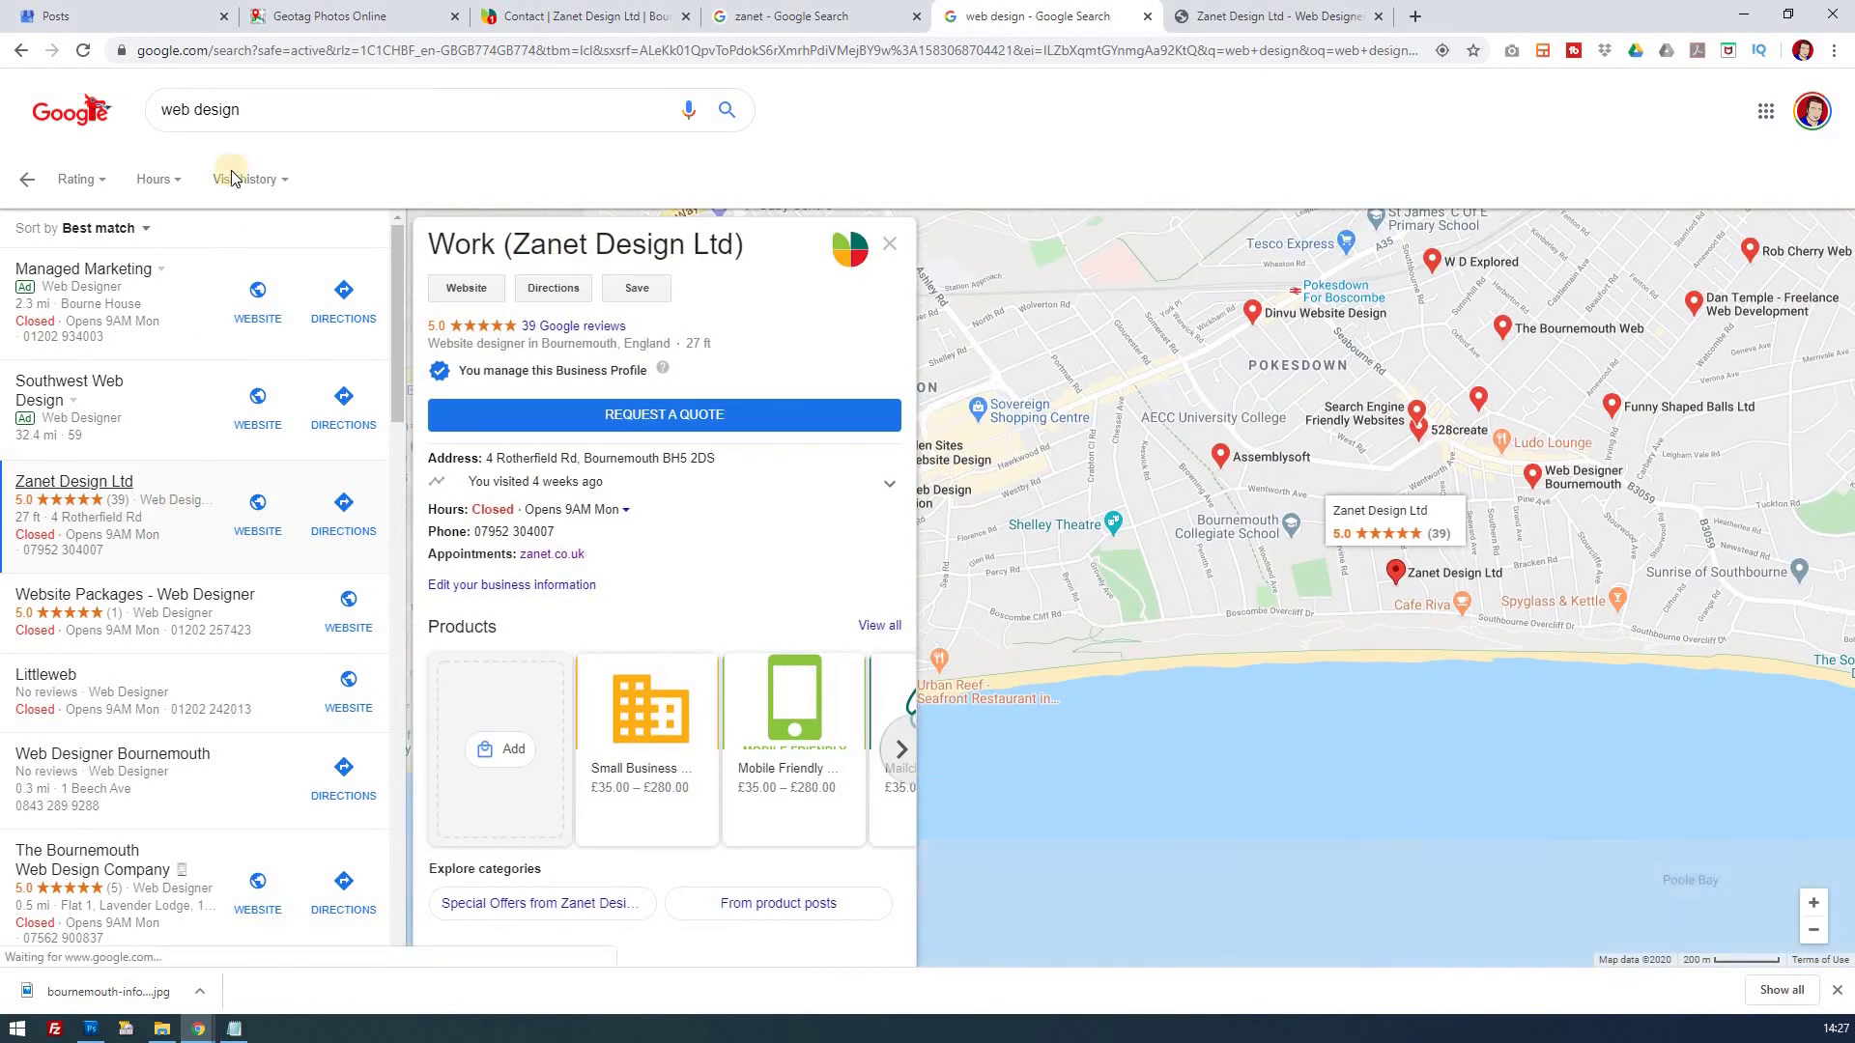
click(190, 535)
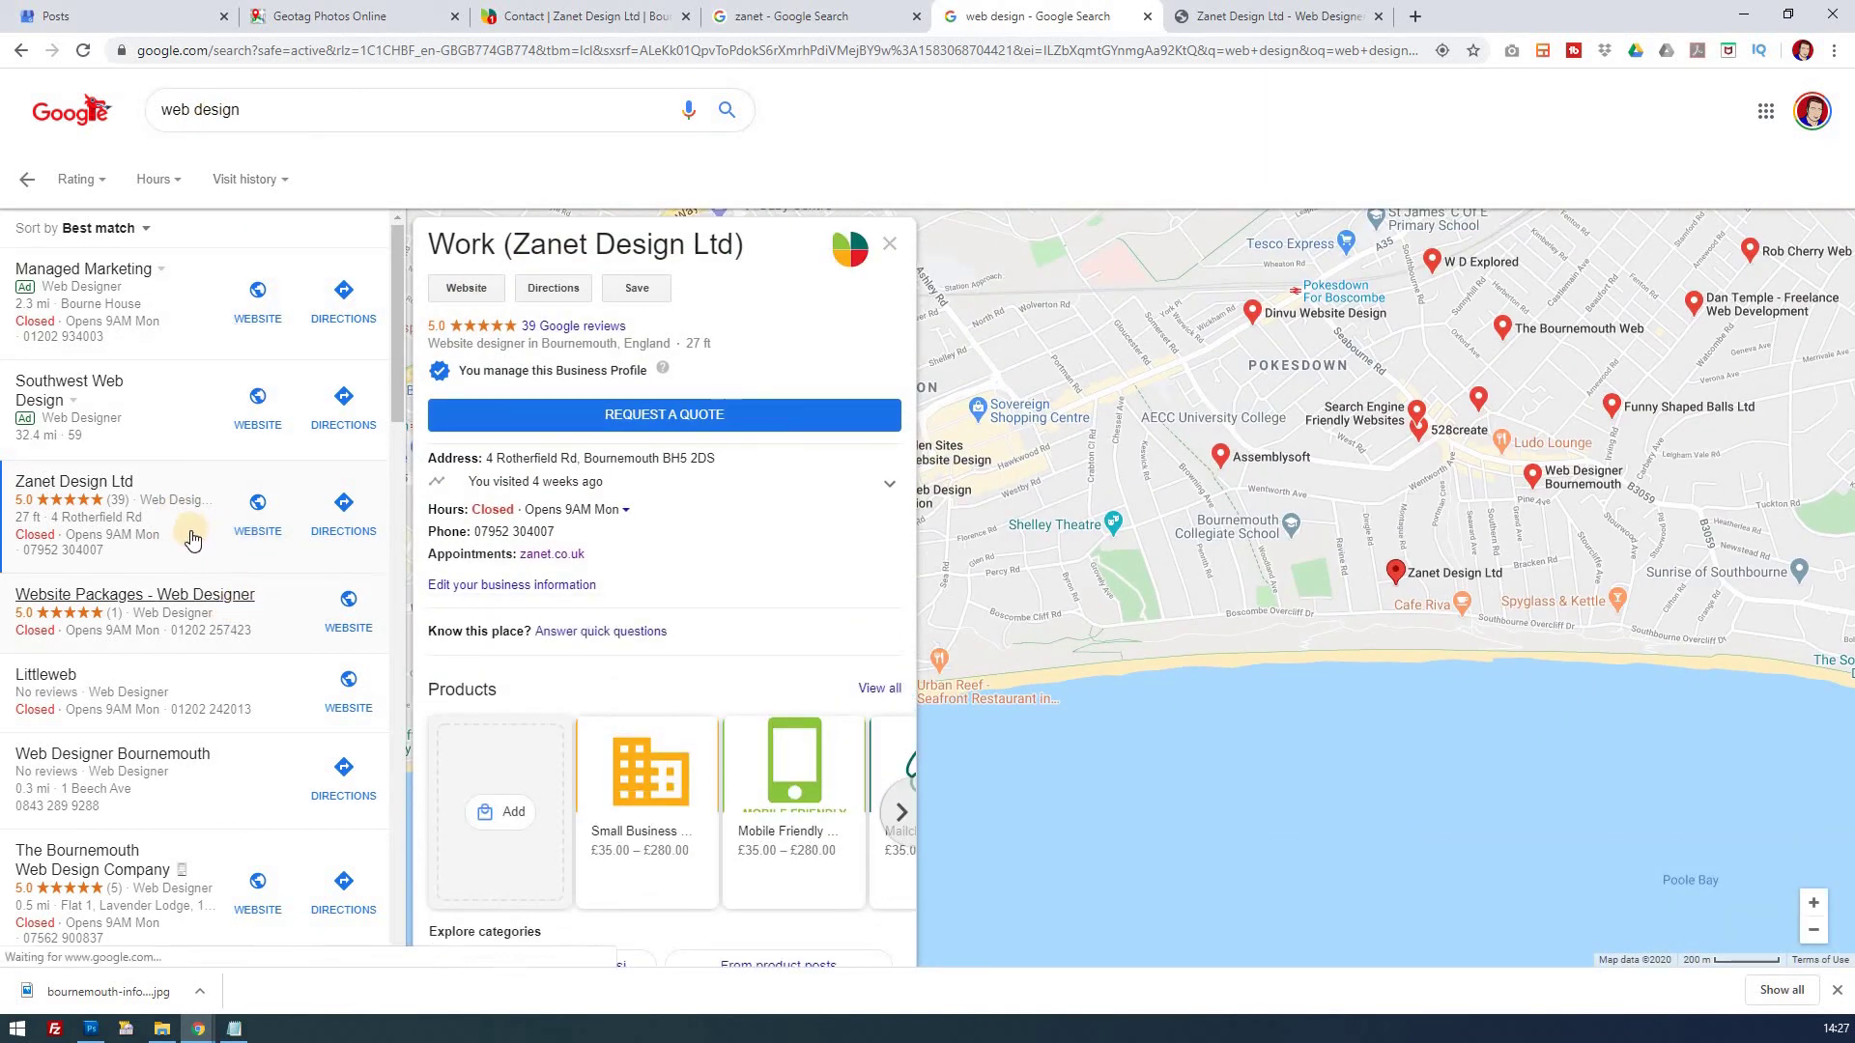
Step: Browse the listing's products to the end and open the Special Offers from Zanet Design Ltd category
scroll(191, 539, down, 1)
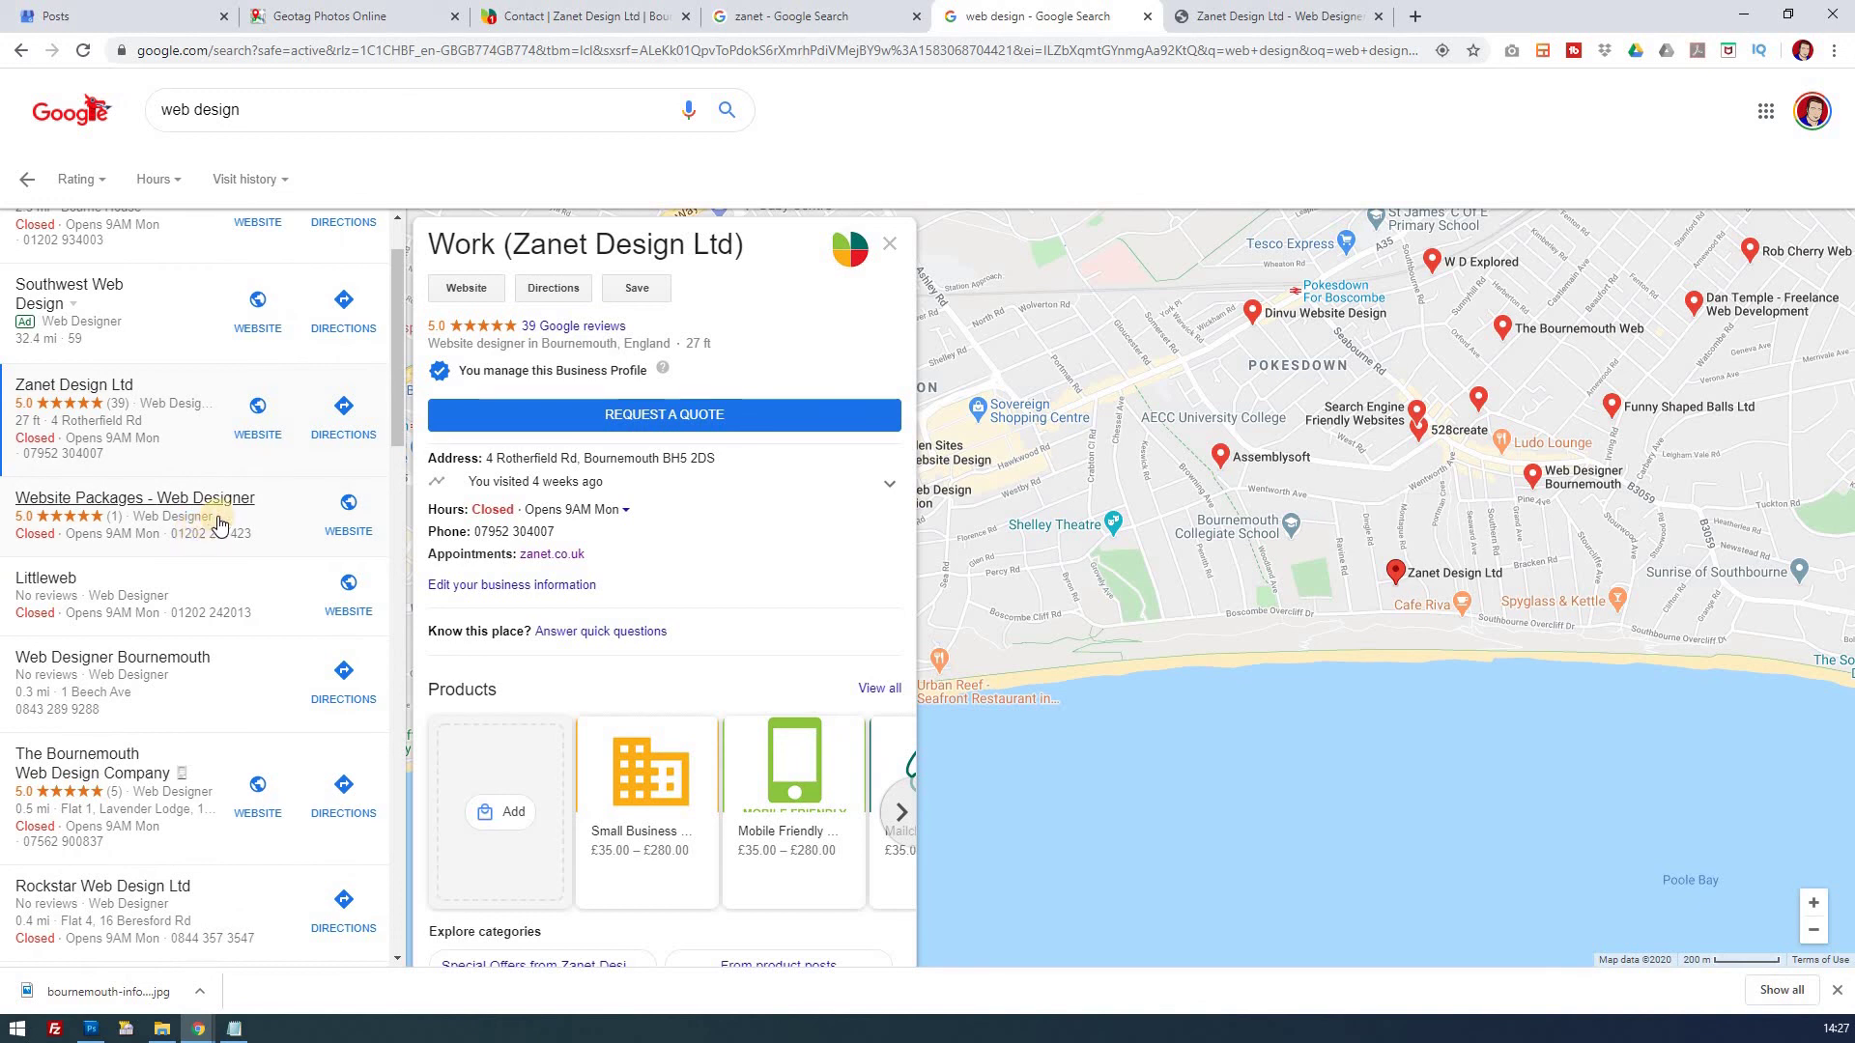
scroll(761, 678, down, 4)
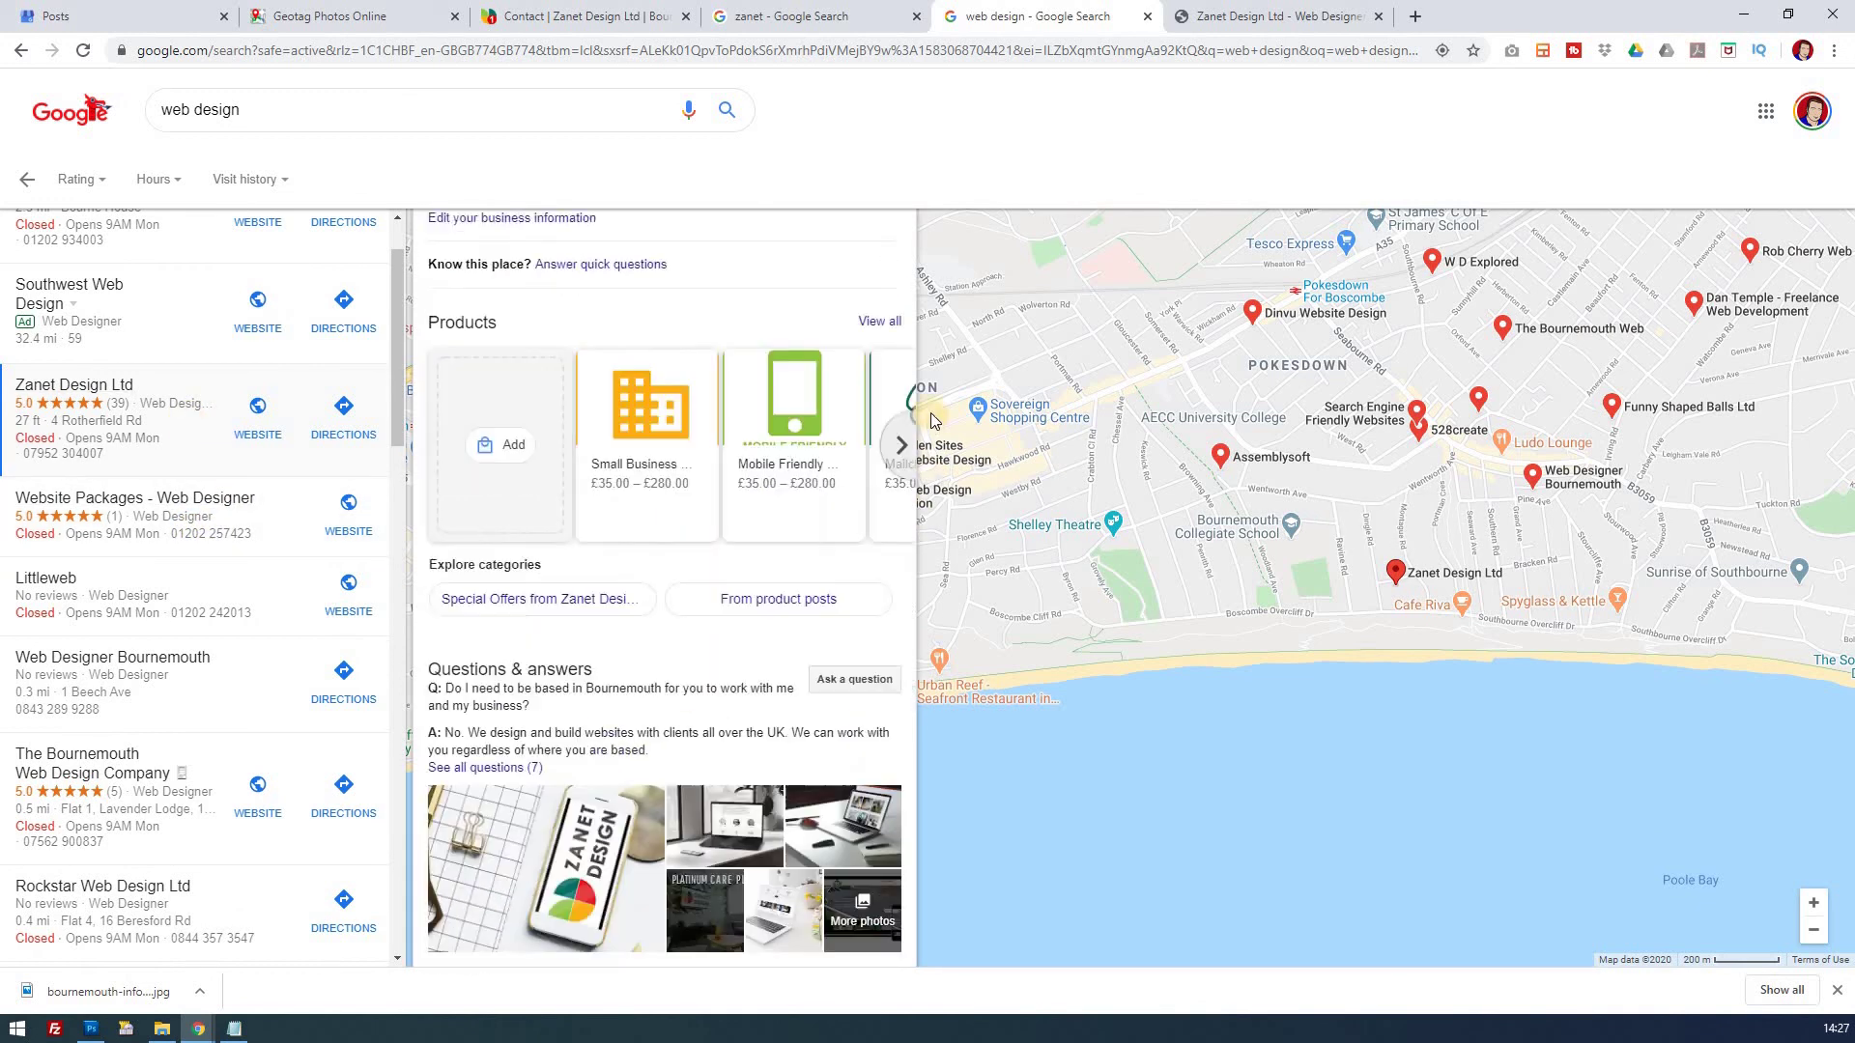
click(902, 431)
click(902, 431)
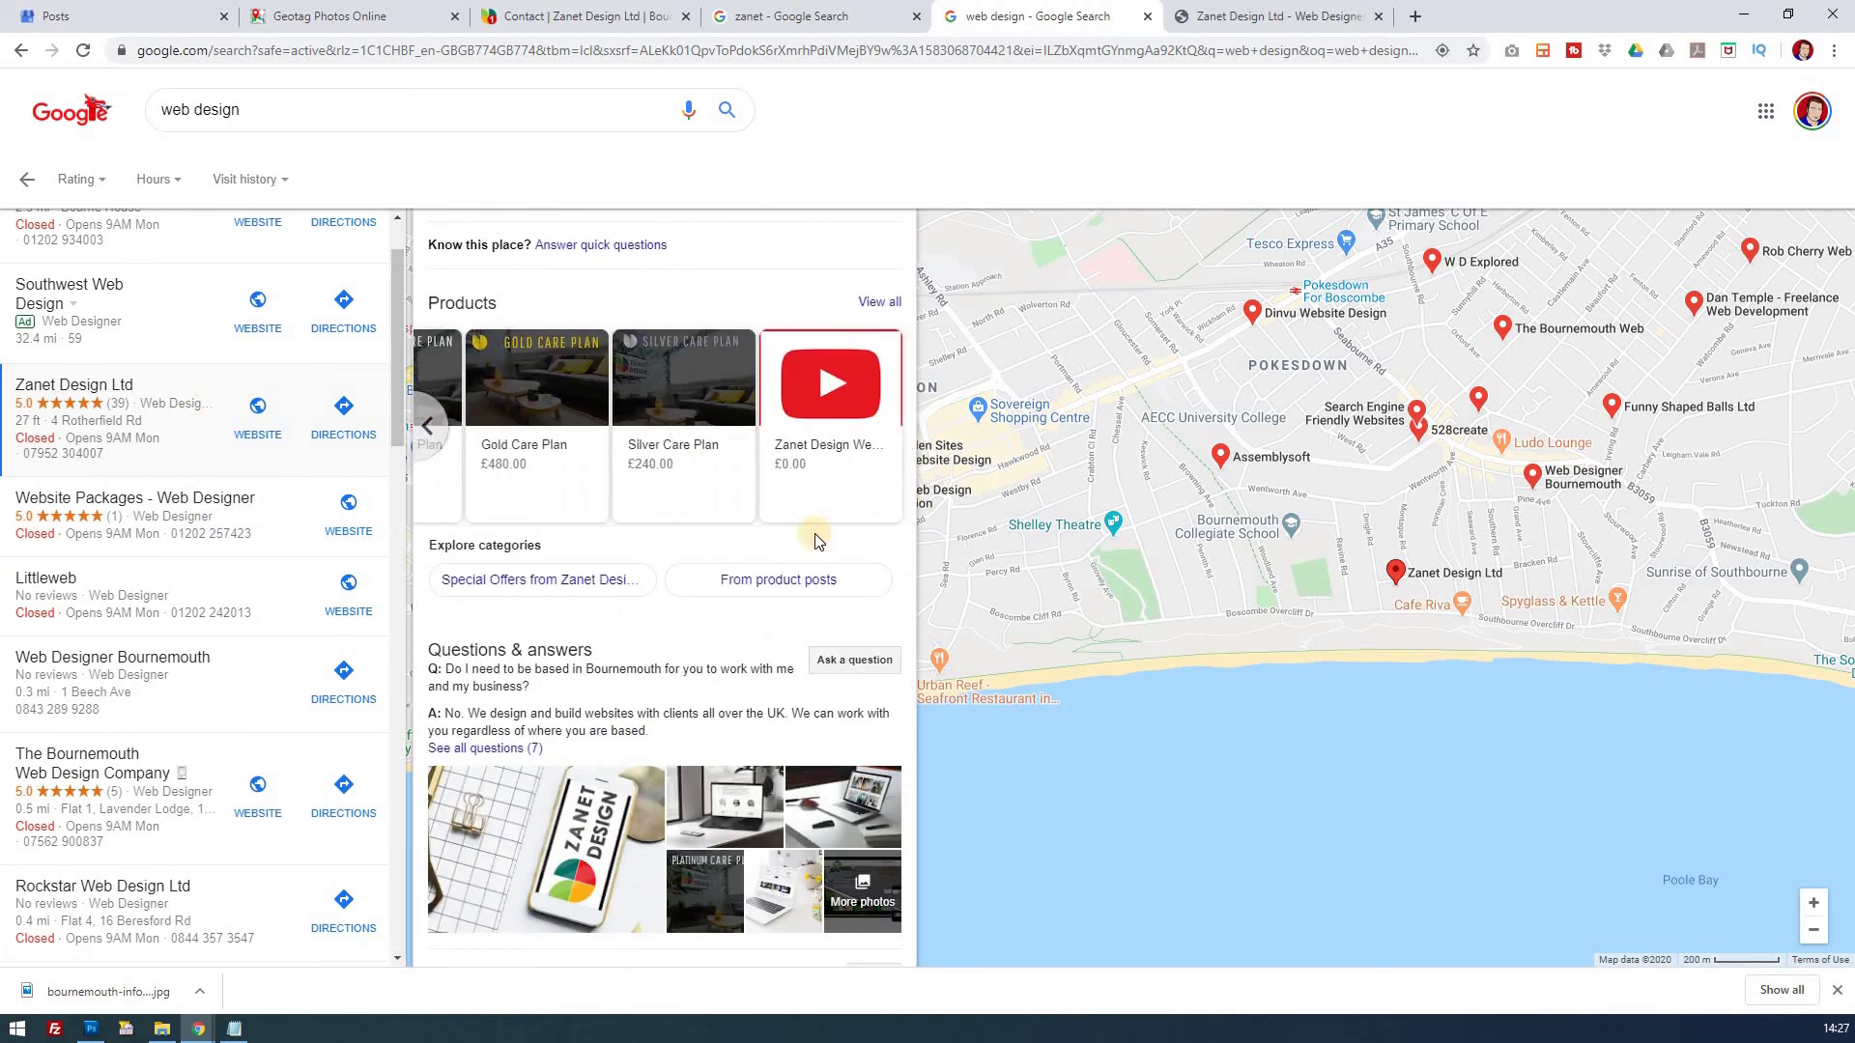
click(590, 587)
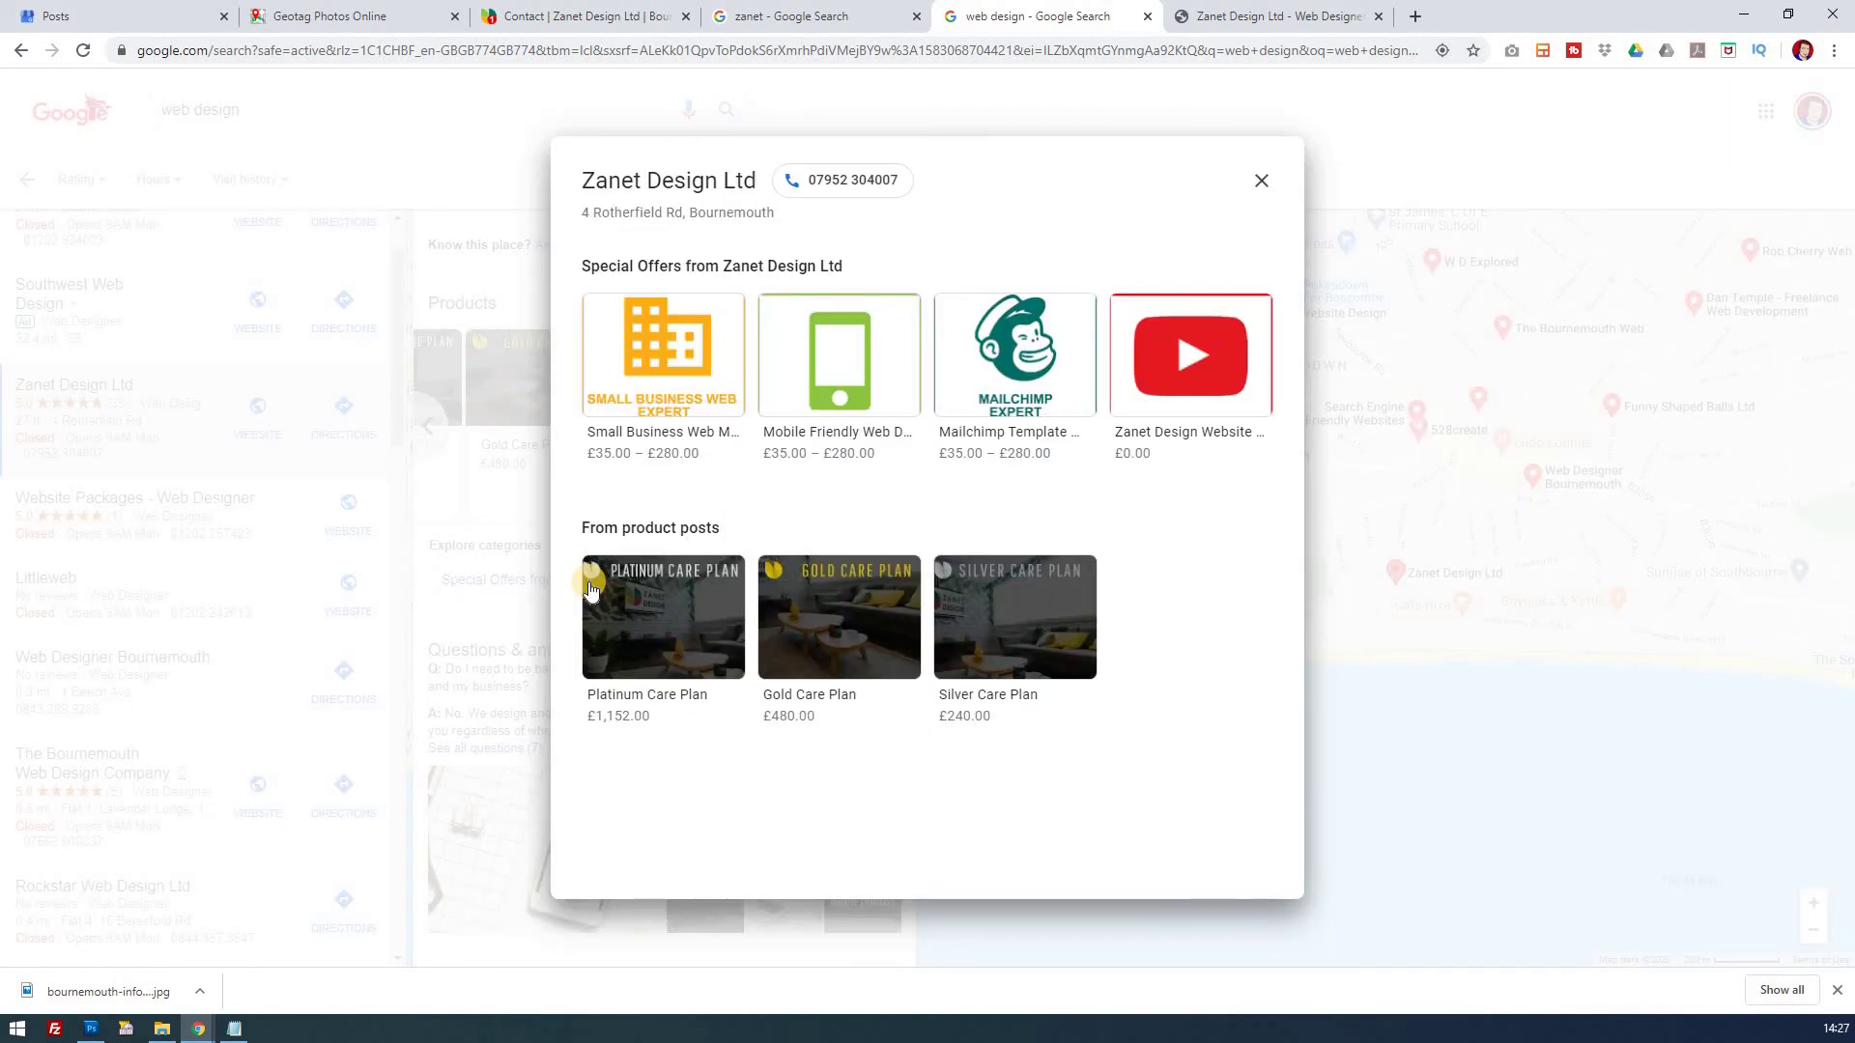
Step: Close the product category view and browse the listing's products back to the first one
click(1261, 181)
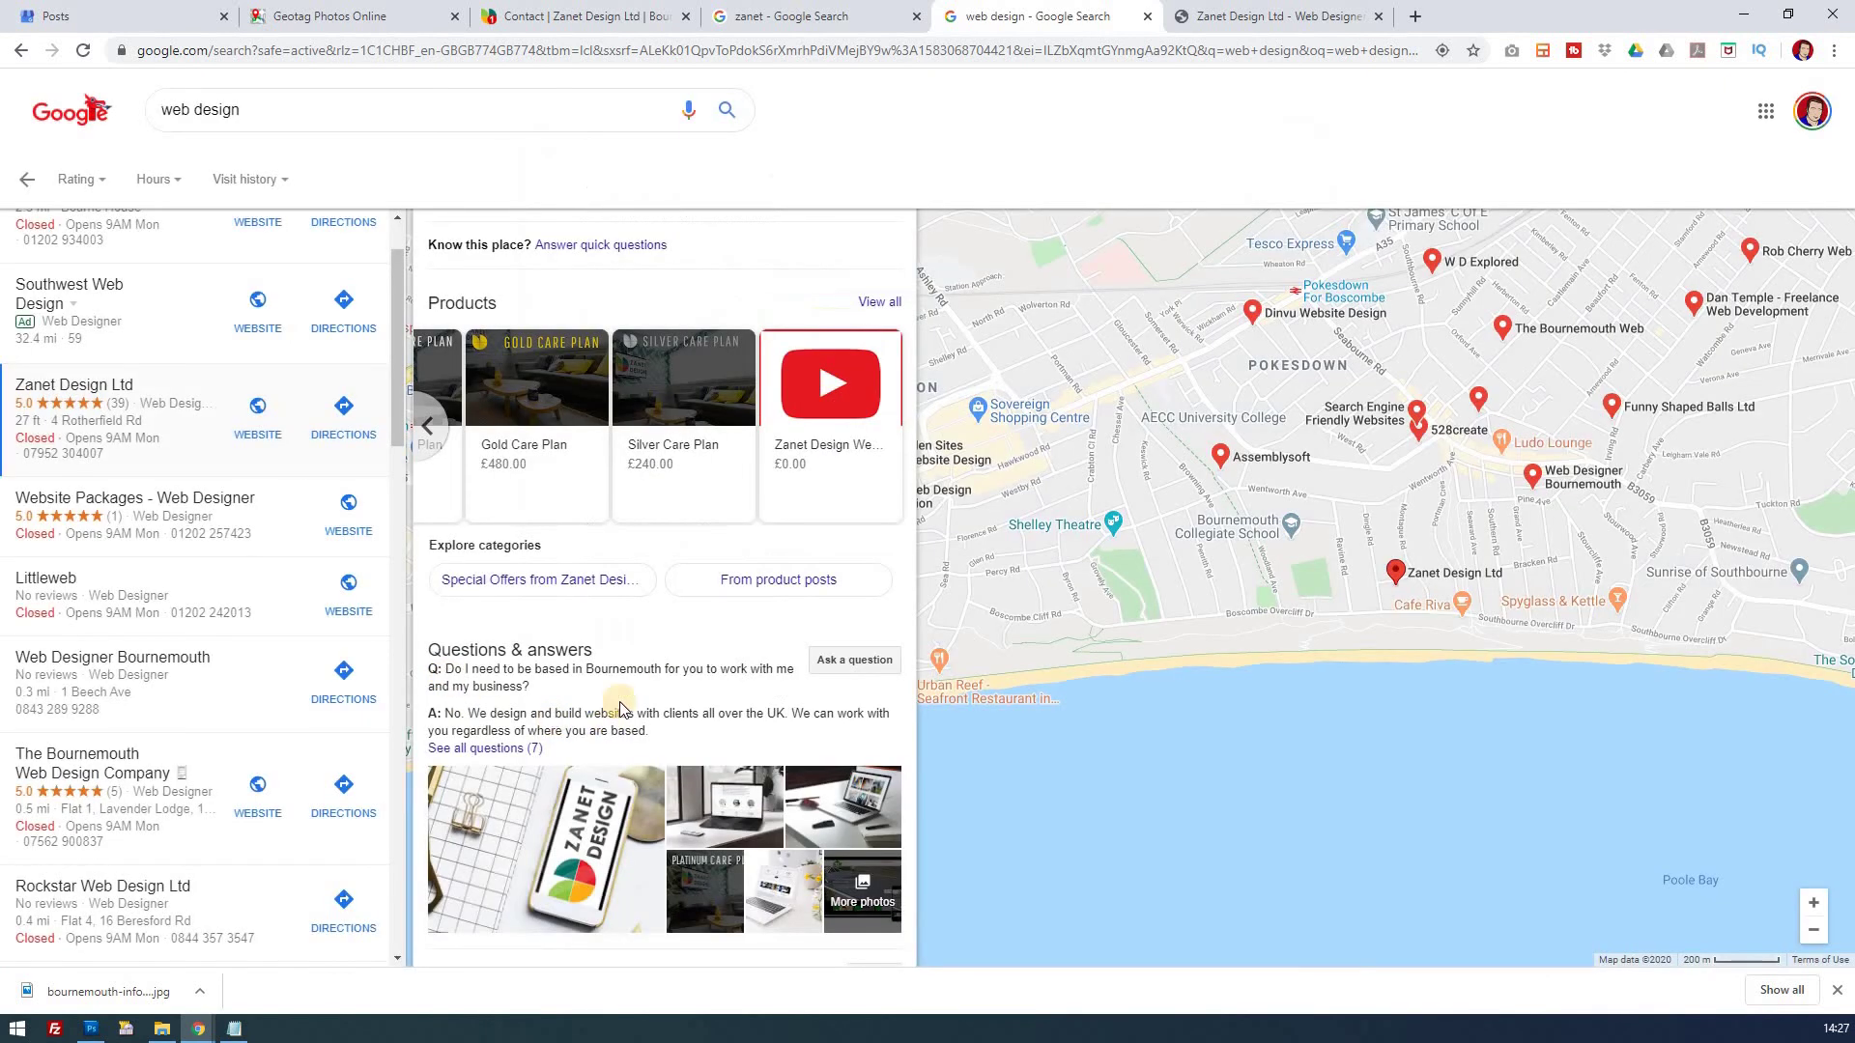
click(434, 430)
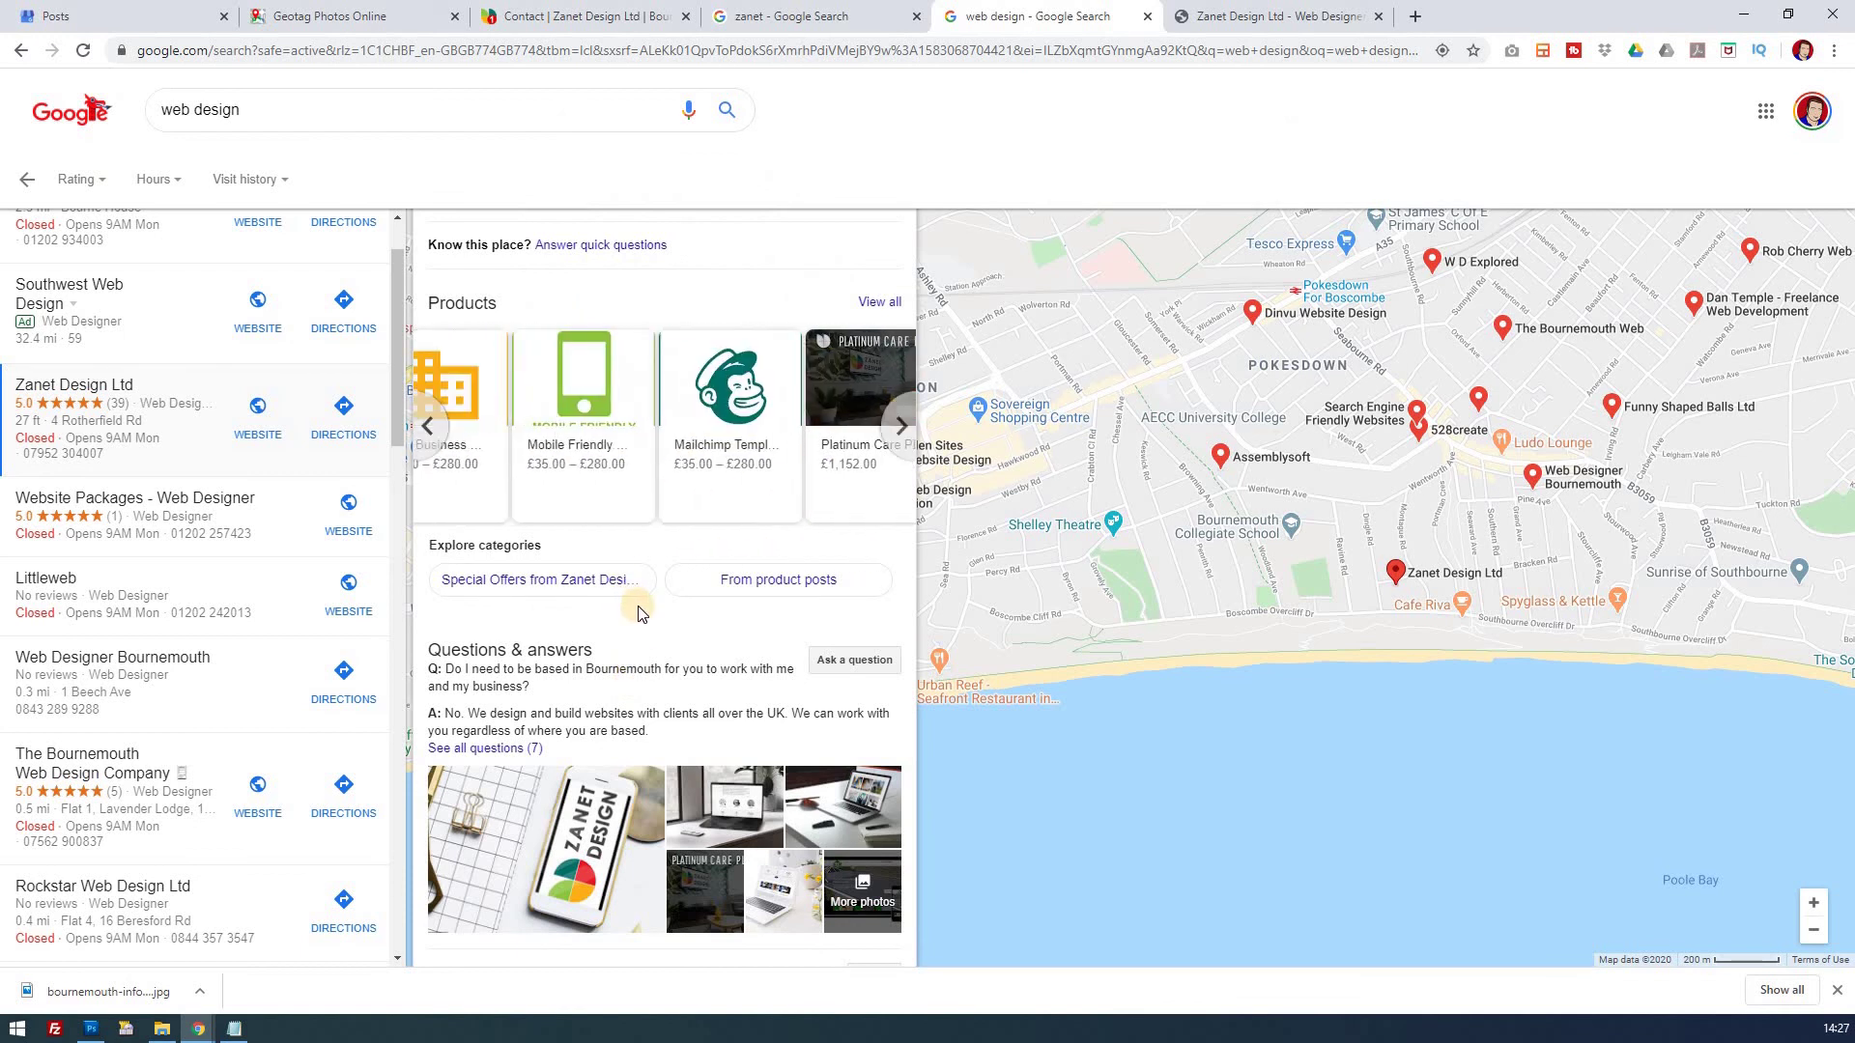
scroll(628, 599, up, 4)
scroll(541, 580, down, 3)
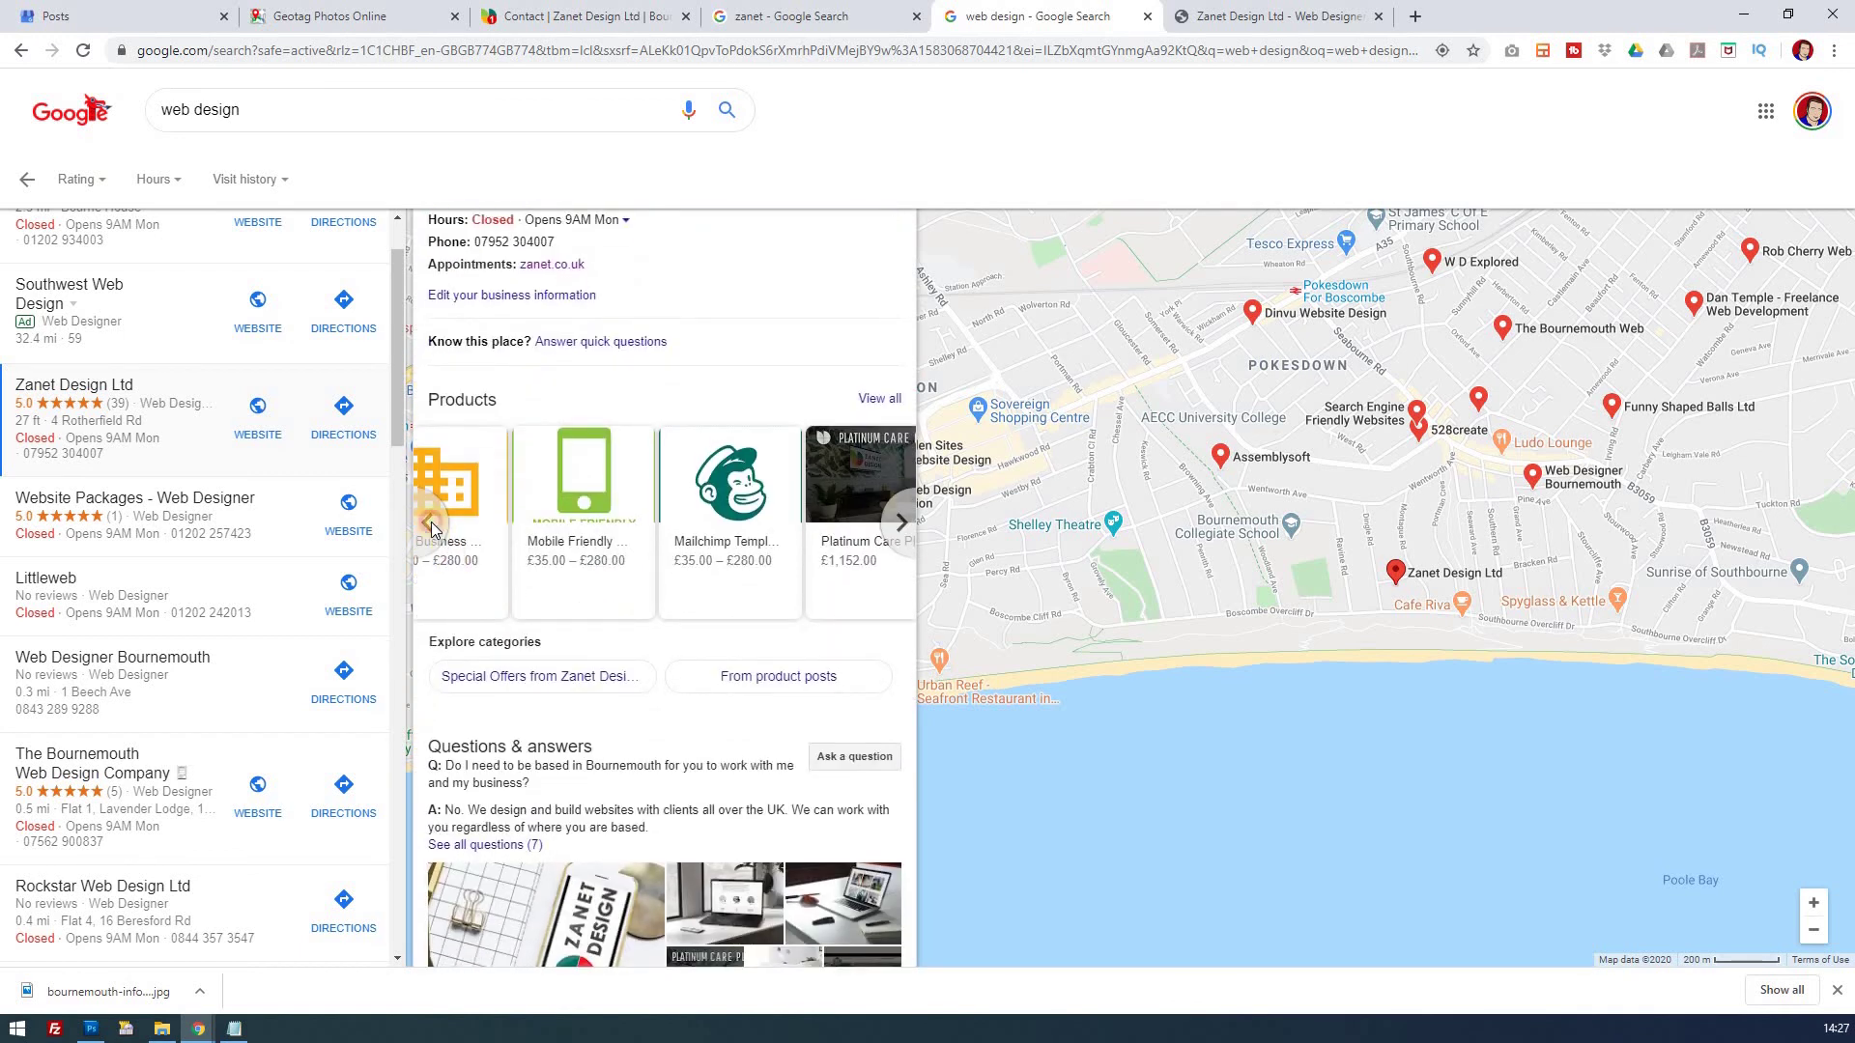
click(431, 524)
scroll(565, 500, up, 3)
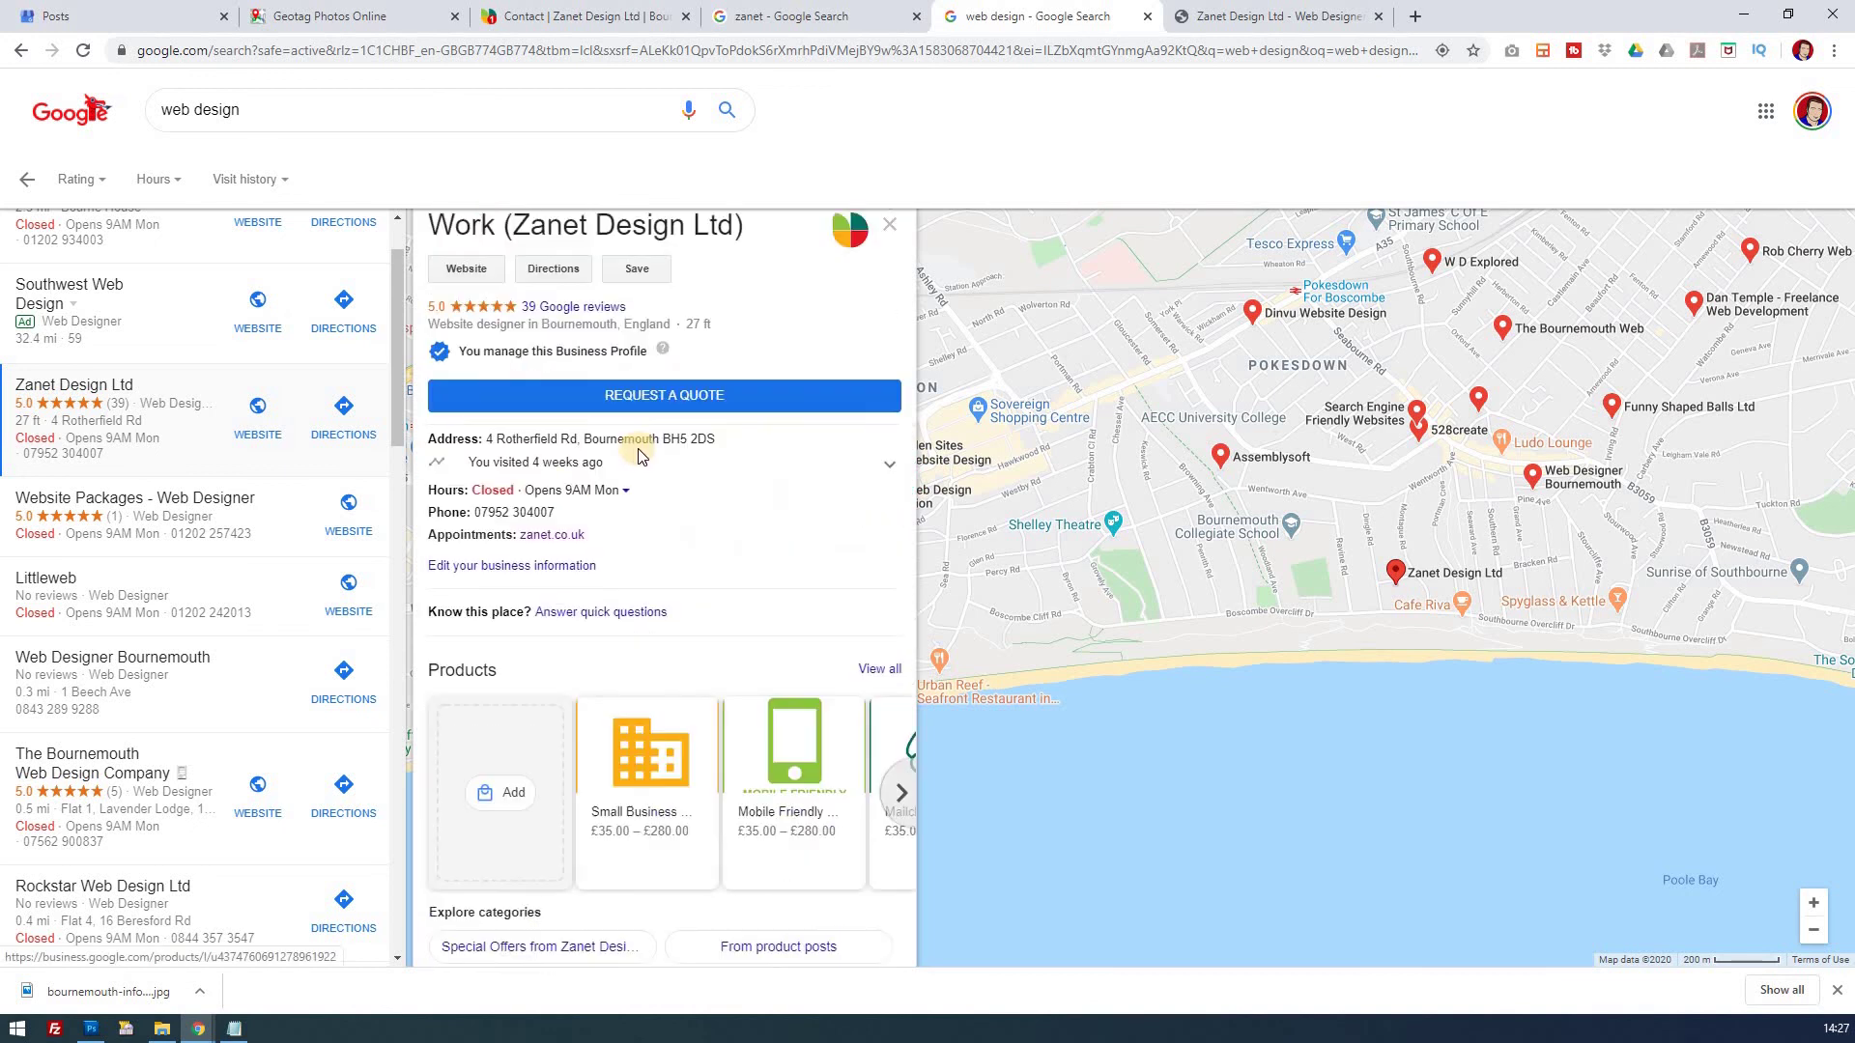
Step: Switch to the Zanet Design Ltd business site, refresh it and examine the Spring FREE Infographic Offer under Updates
click(1303, 16)
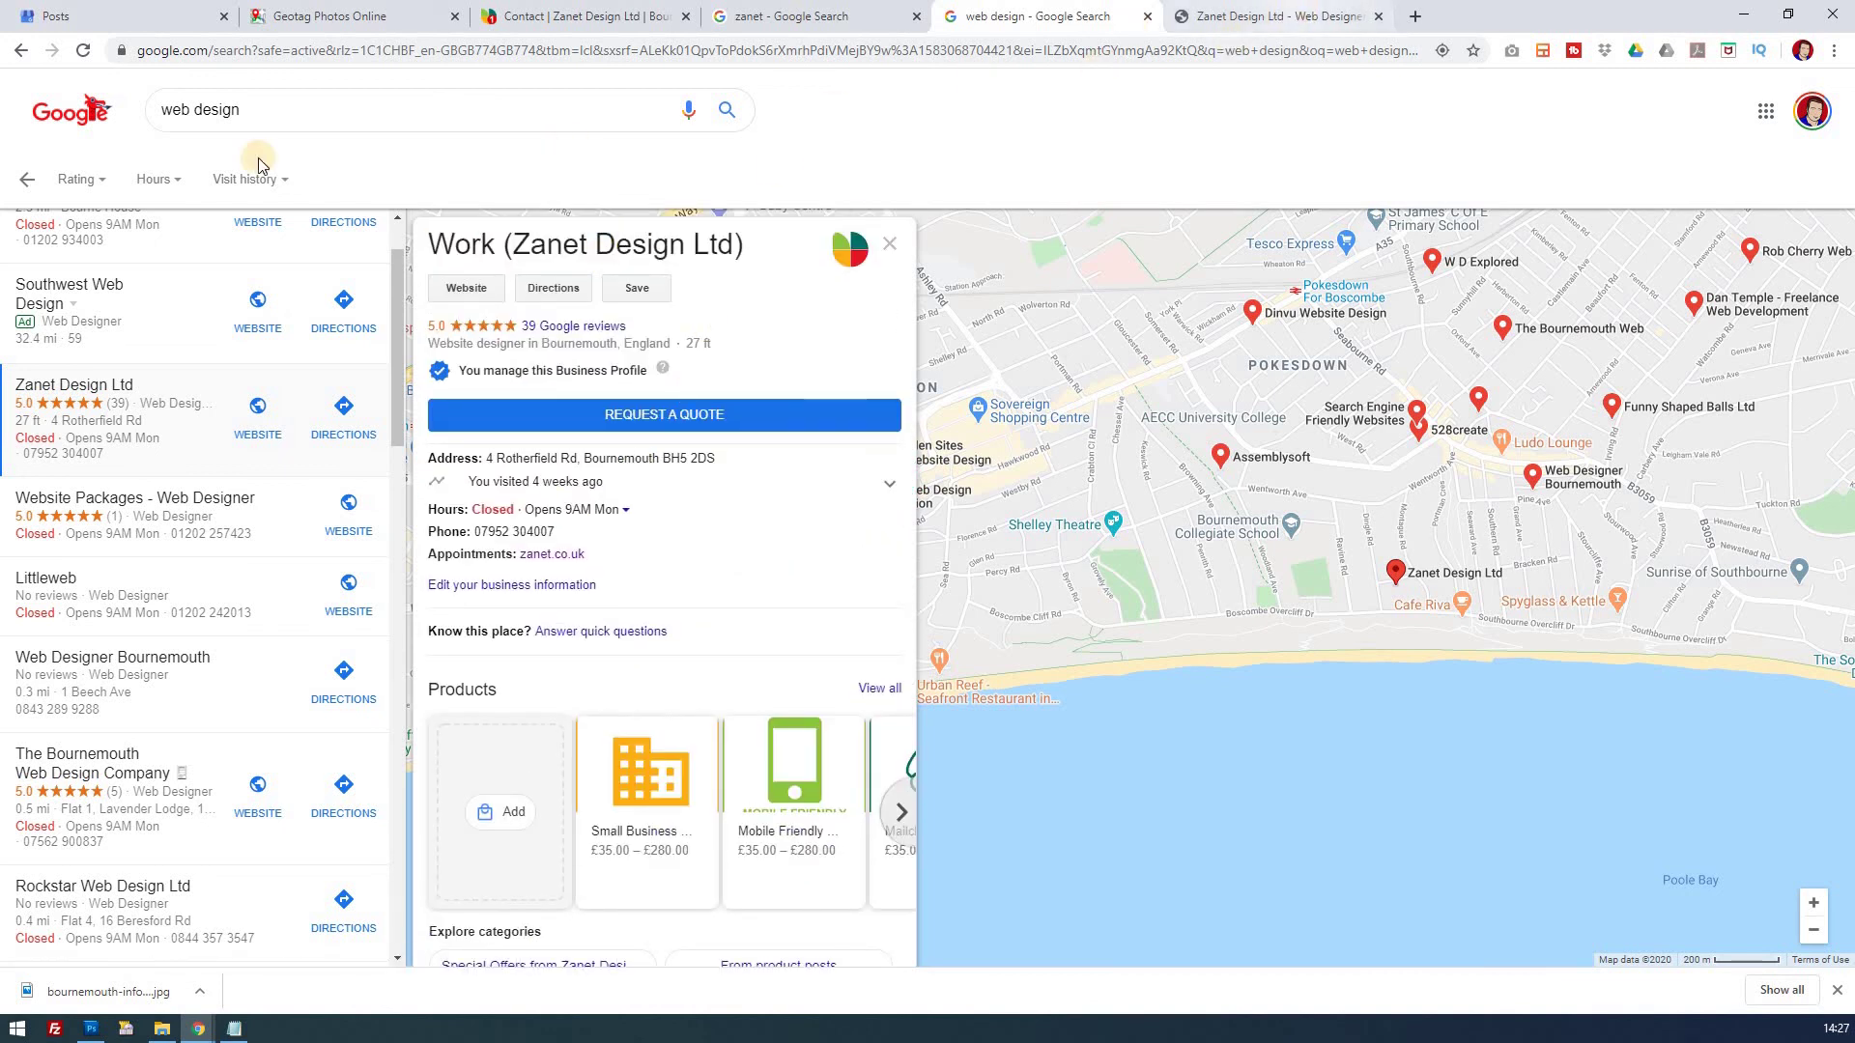
click(73, 48)
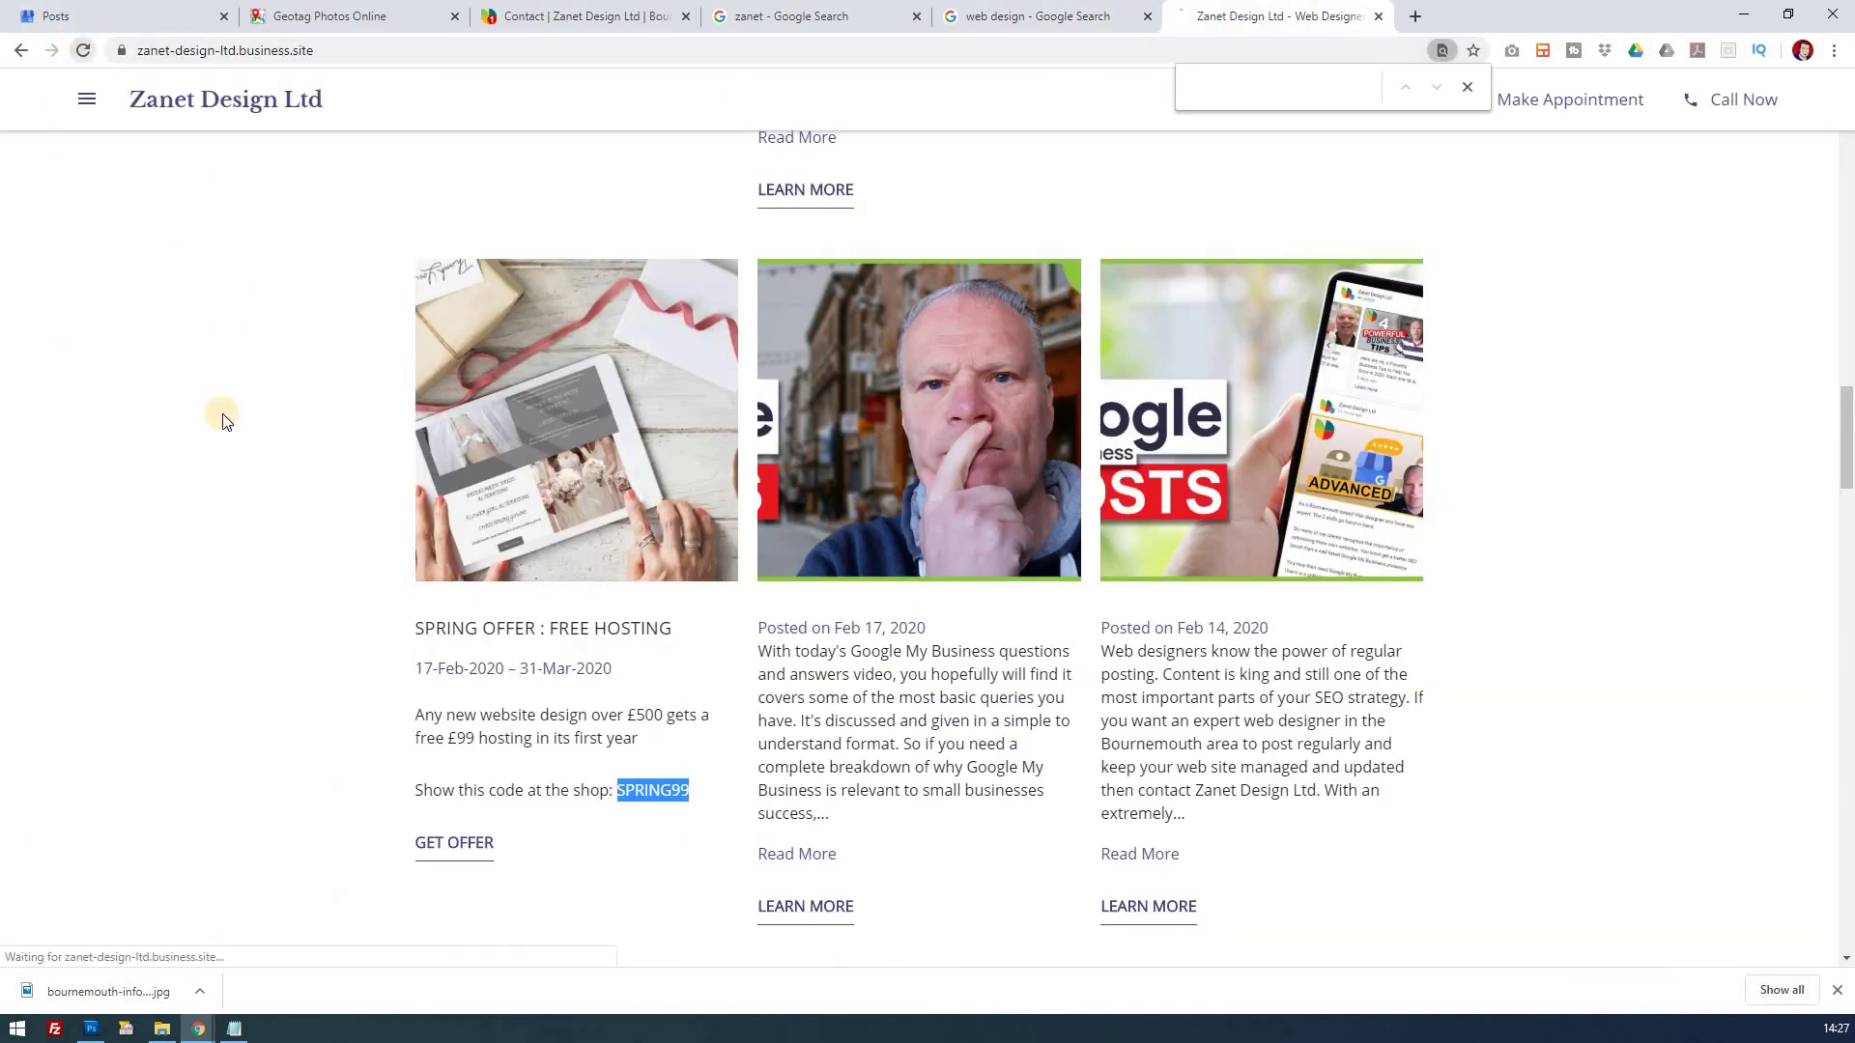
scroll(236, 402, down, 13)
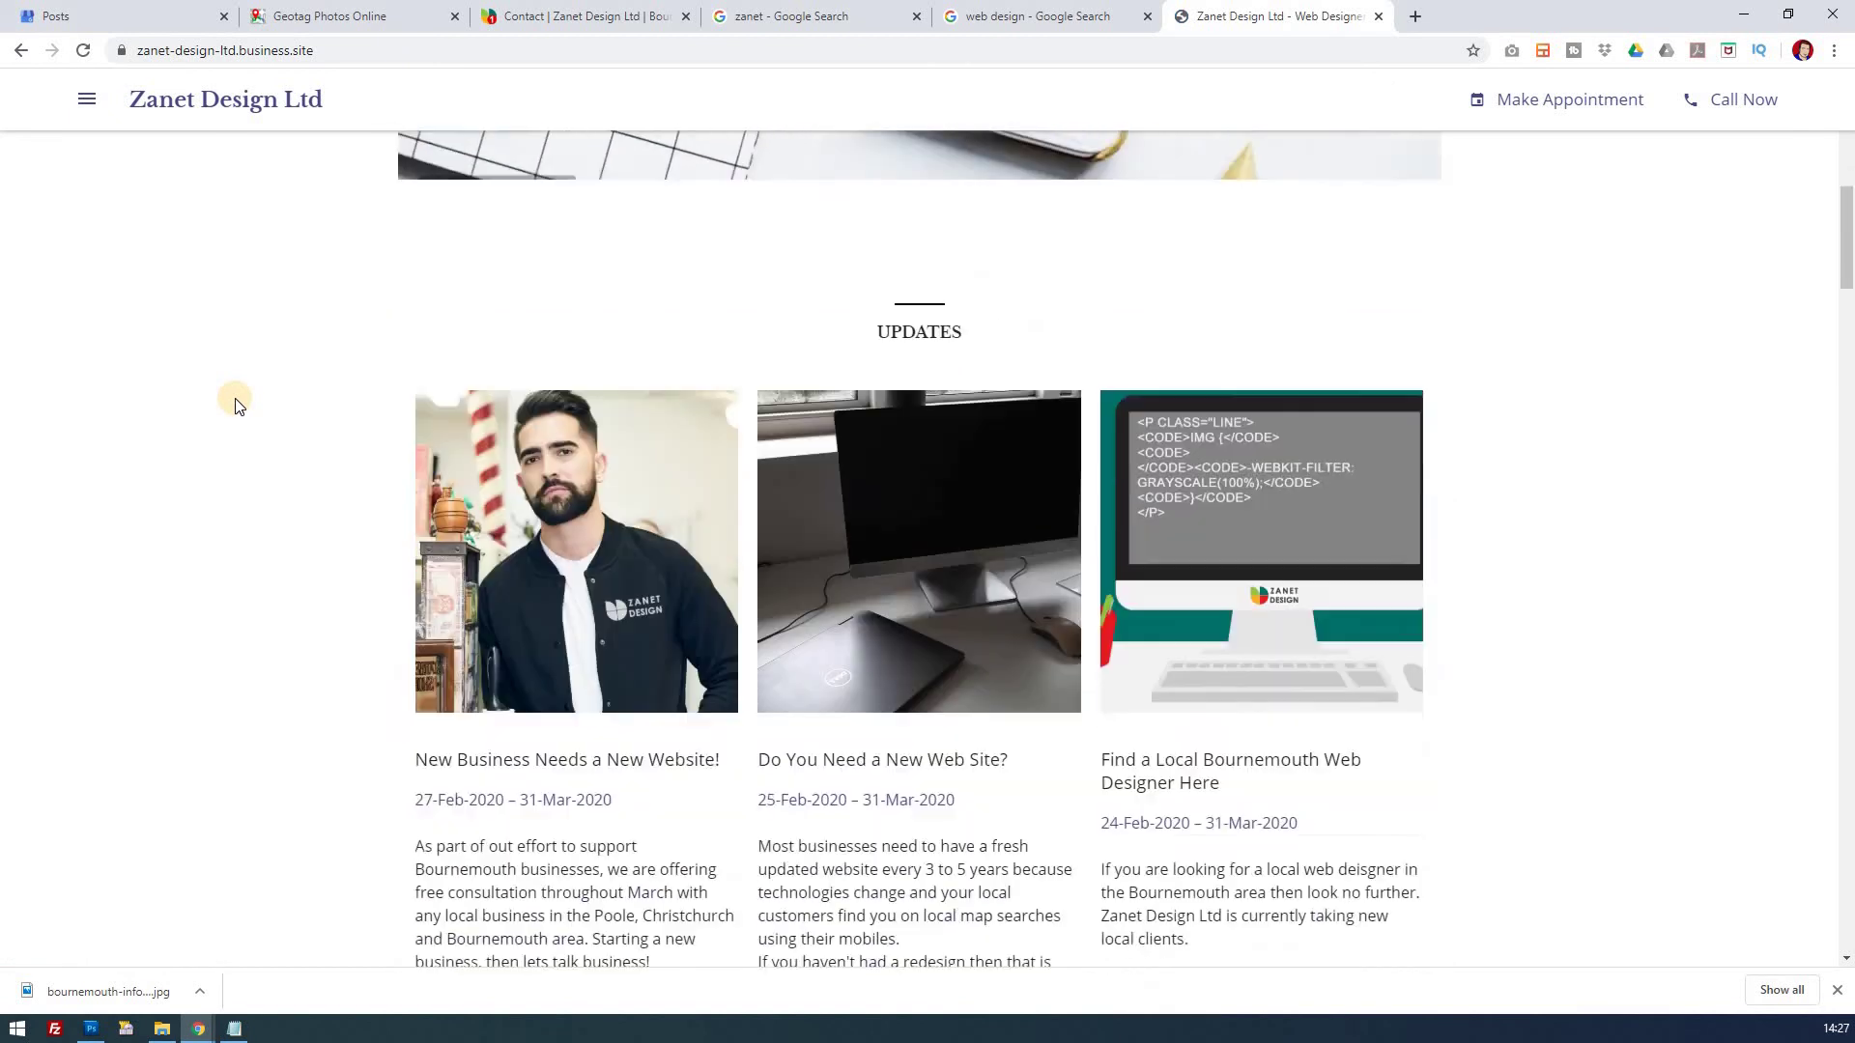
scroll(997, 705, up, 4)
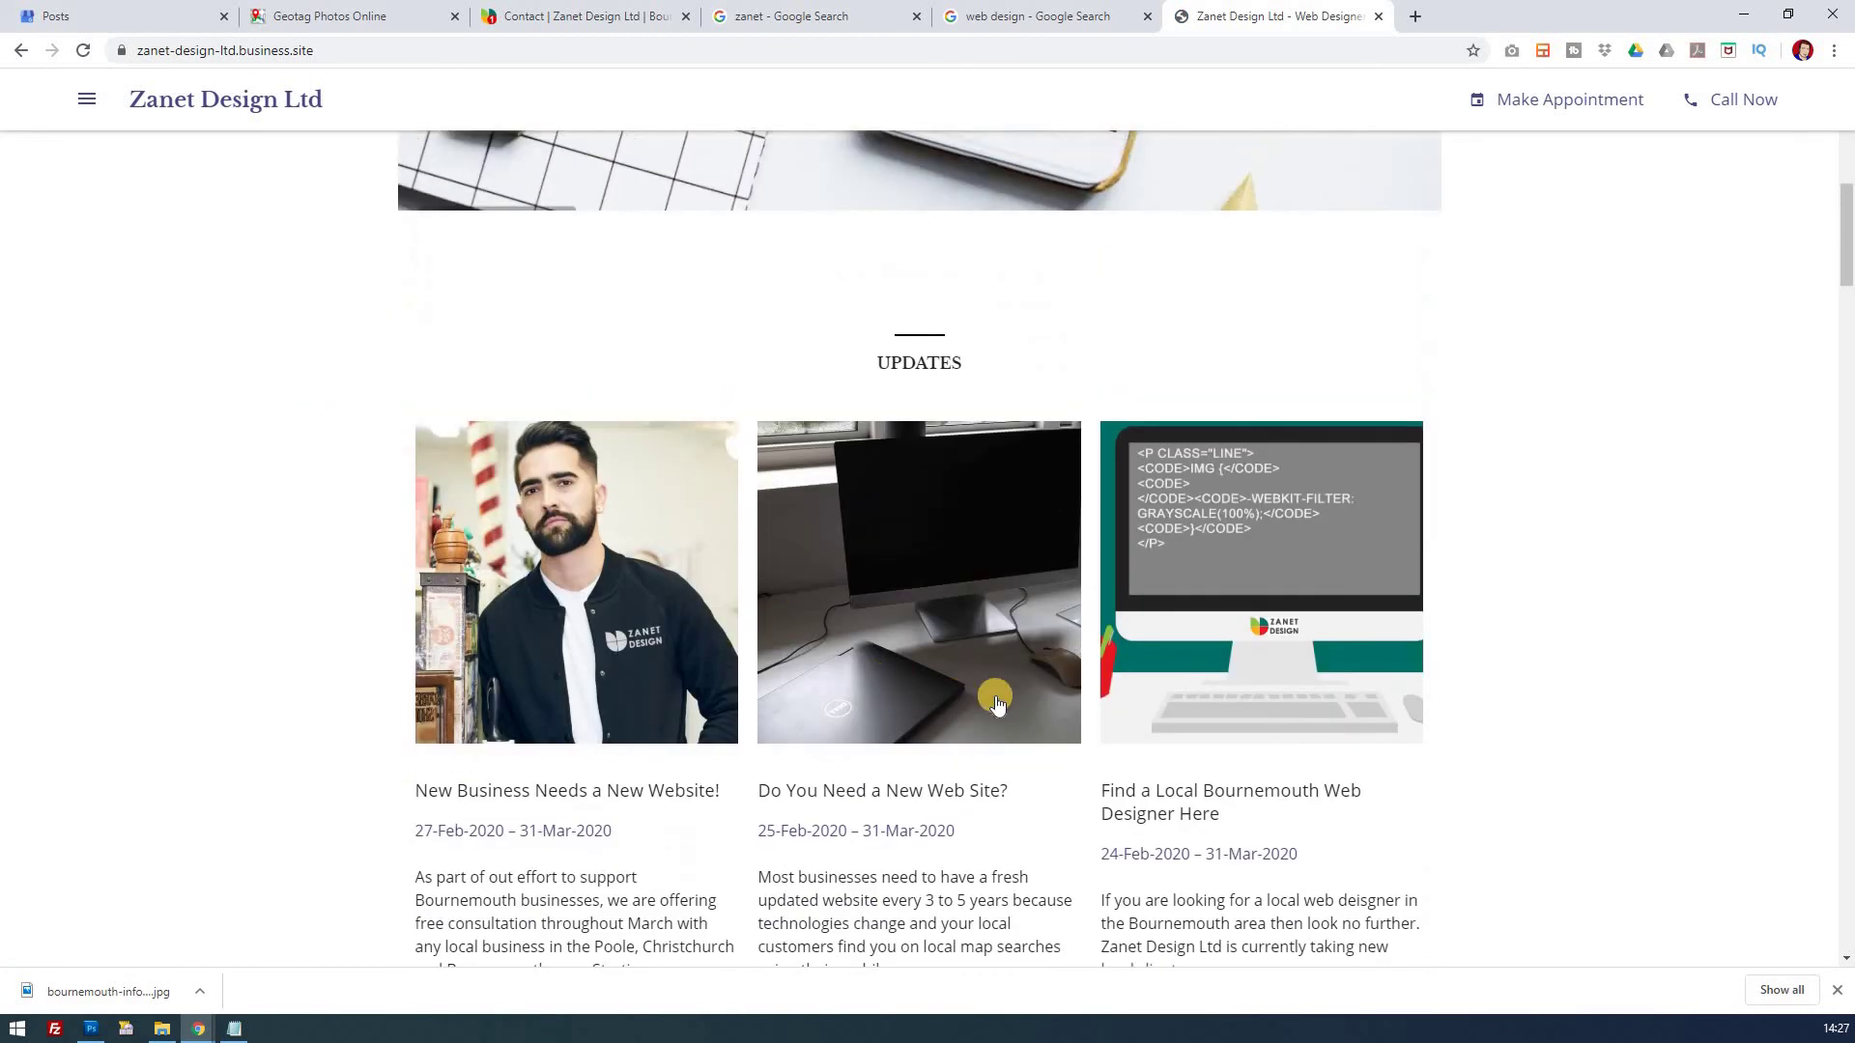
click(85, 50)
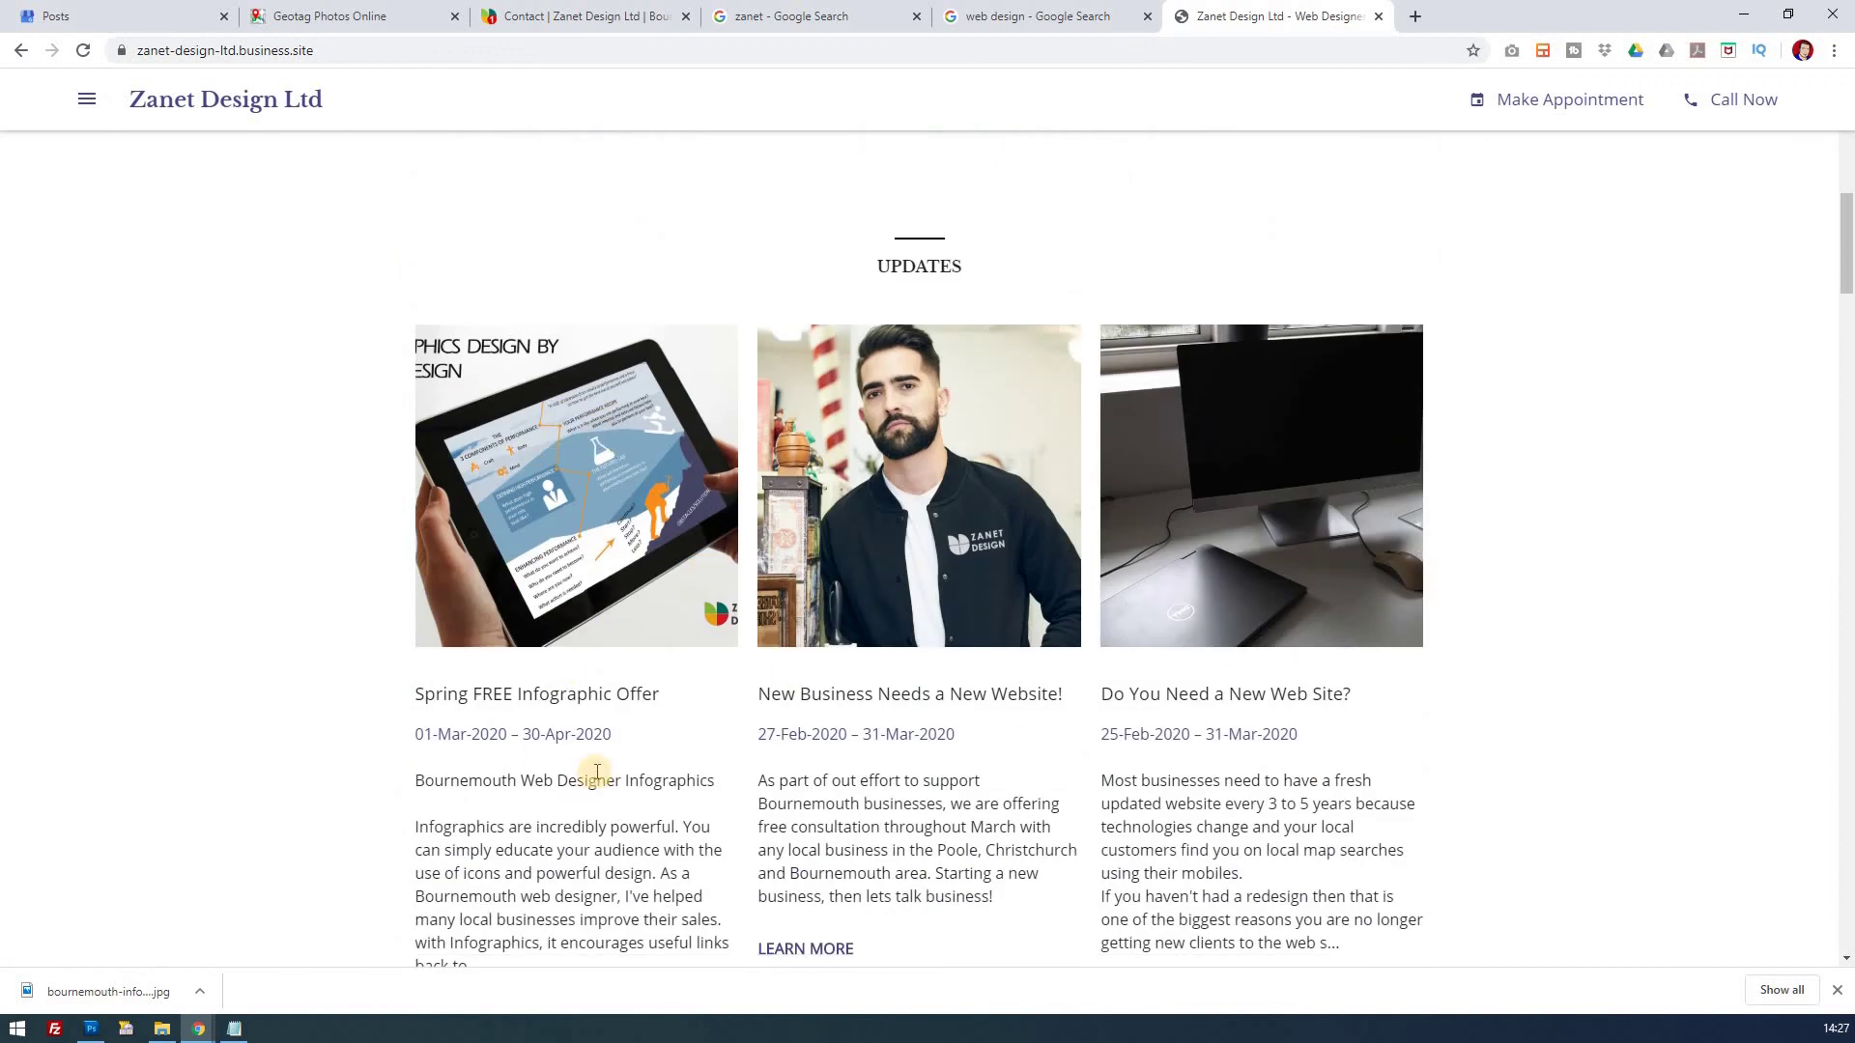
scroll(597, 773, down, 3)
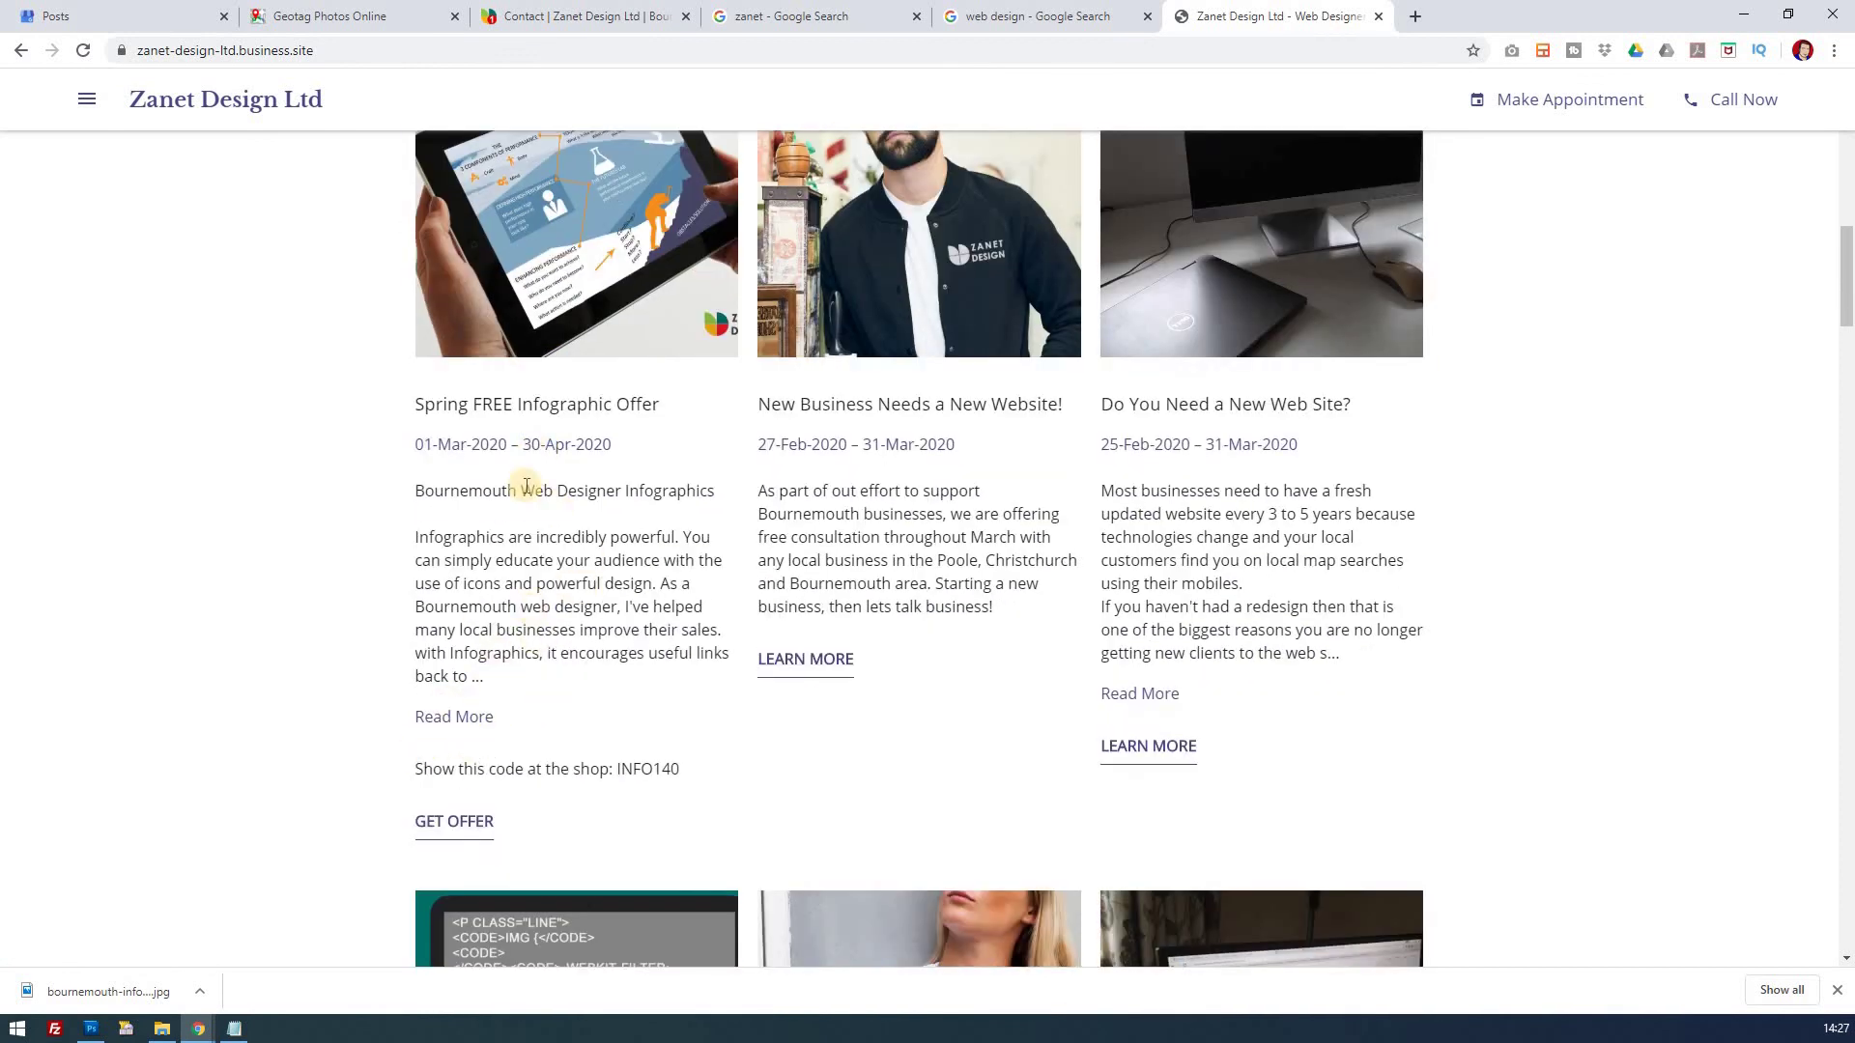